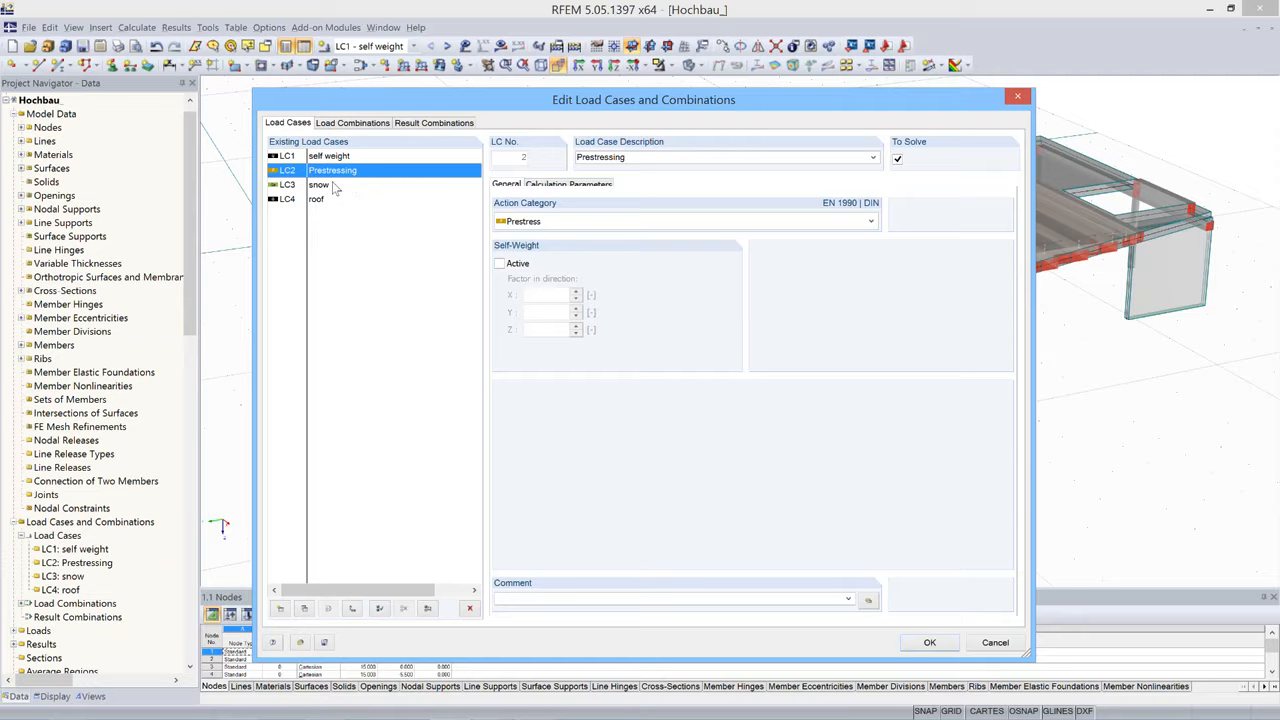
# - Review the settings of the snow and roof load cases, and close the load case dialog without changes
pyautogui.click(333, 188)
pyautogui.click(330, 203)
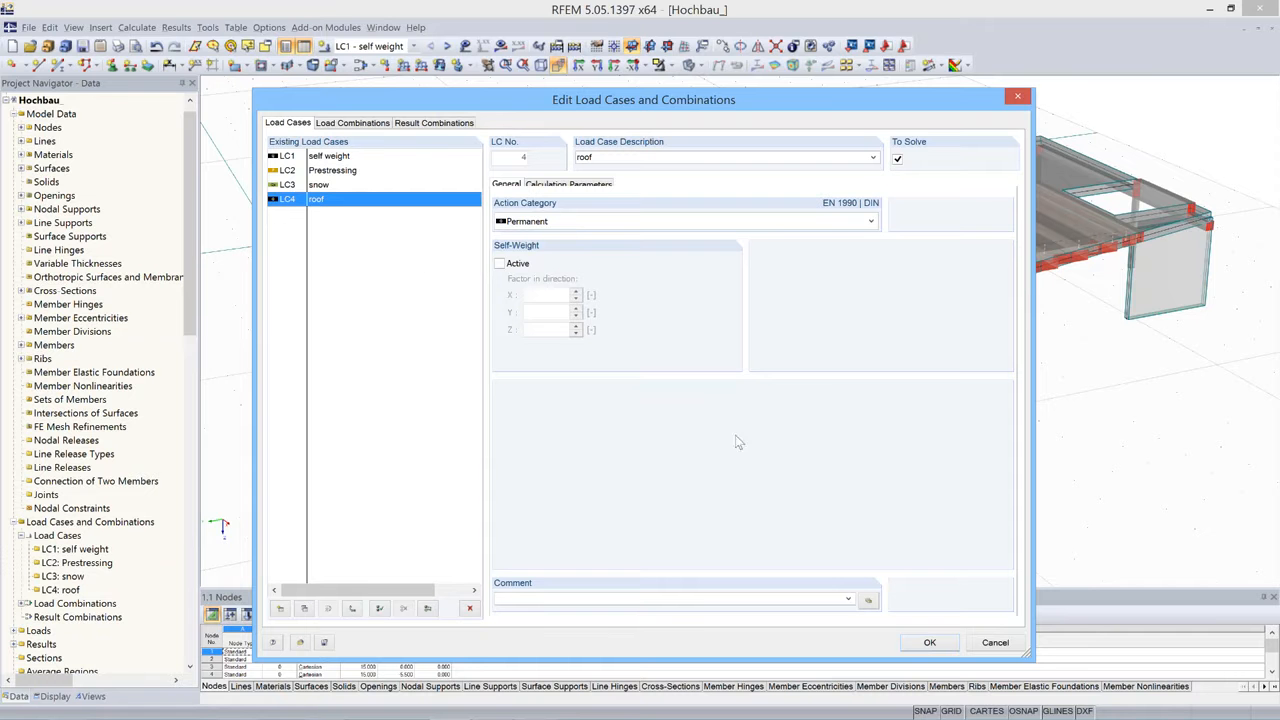
pyautogui.click(996, 643)
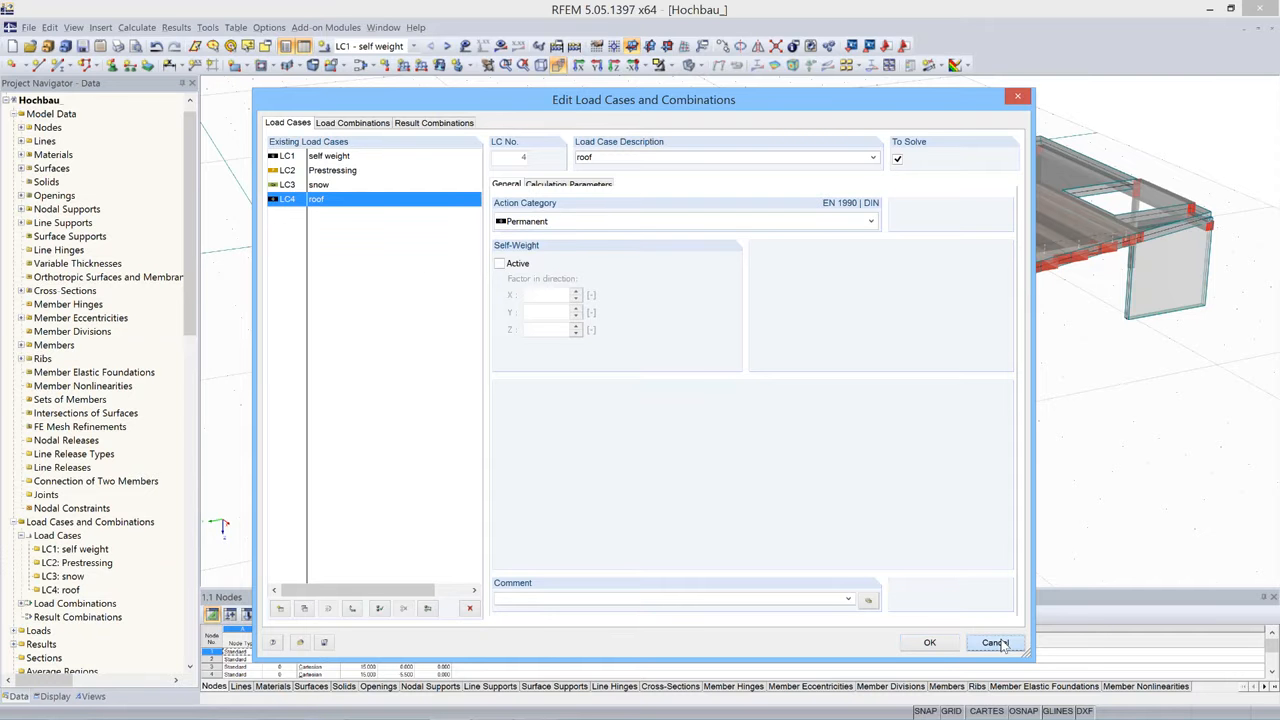
pyautogui.click(998, 643)
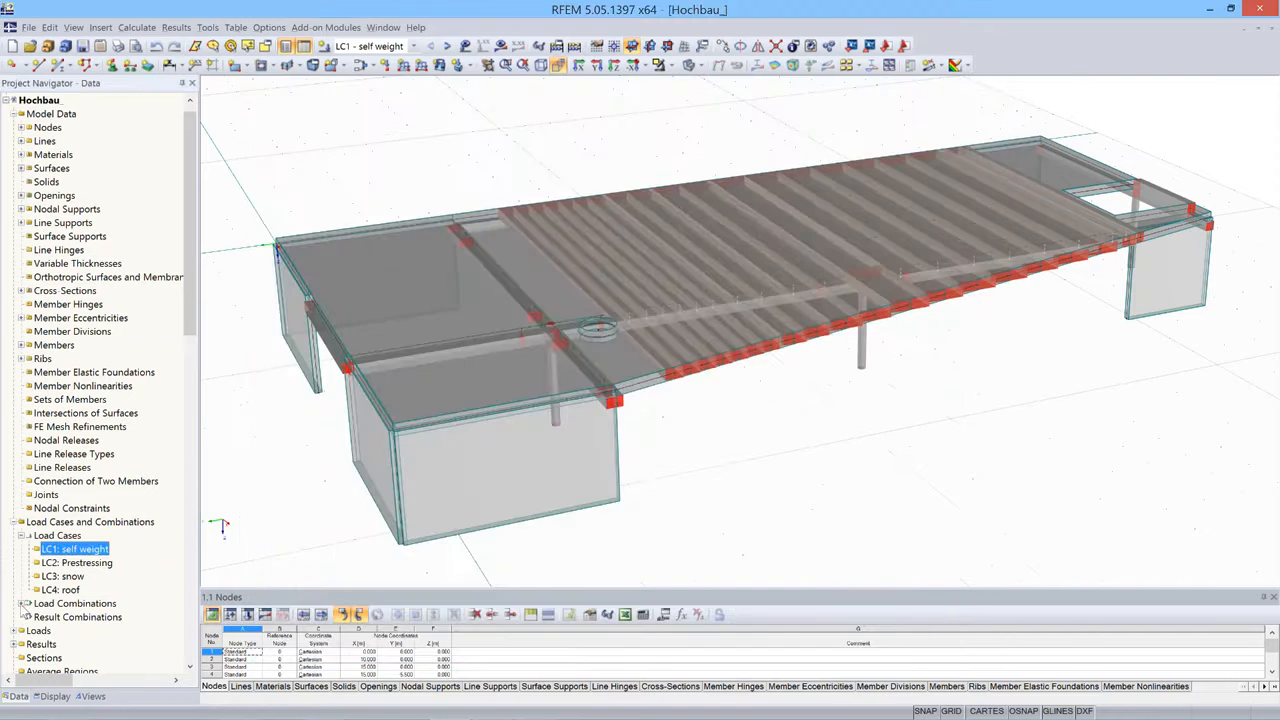
# - Examine the load cases and factors in load combinations CO1 to CO5, and close the combination dialog without changes
pyautogui.click(22, 604)
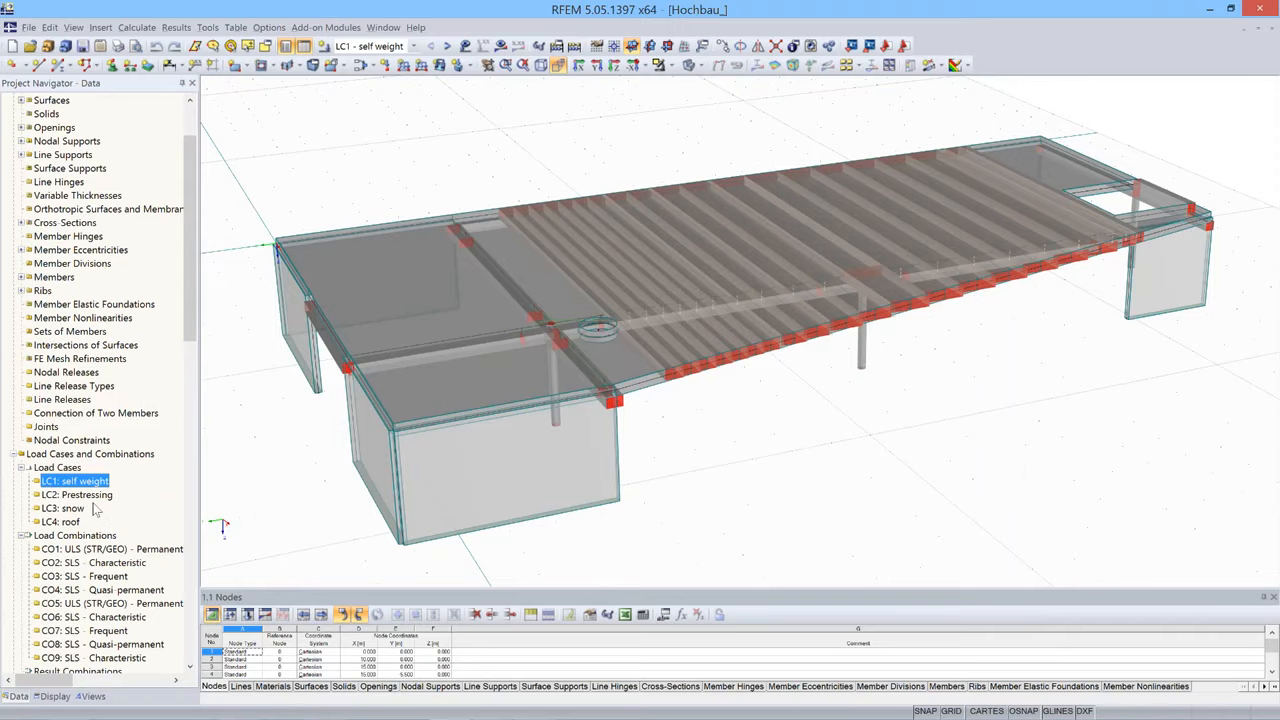
pyautogui.click(100, 548)
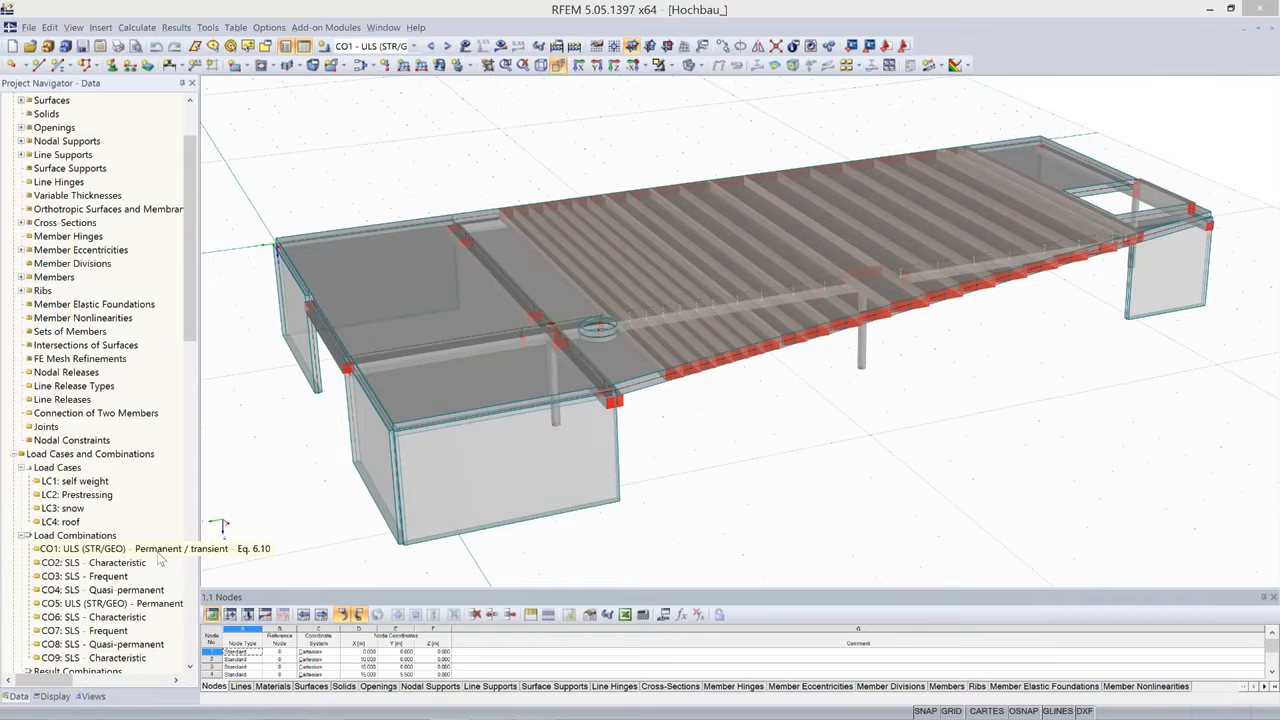
pyautogui.doubleClick(158, 553)
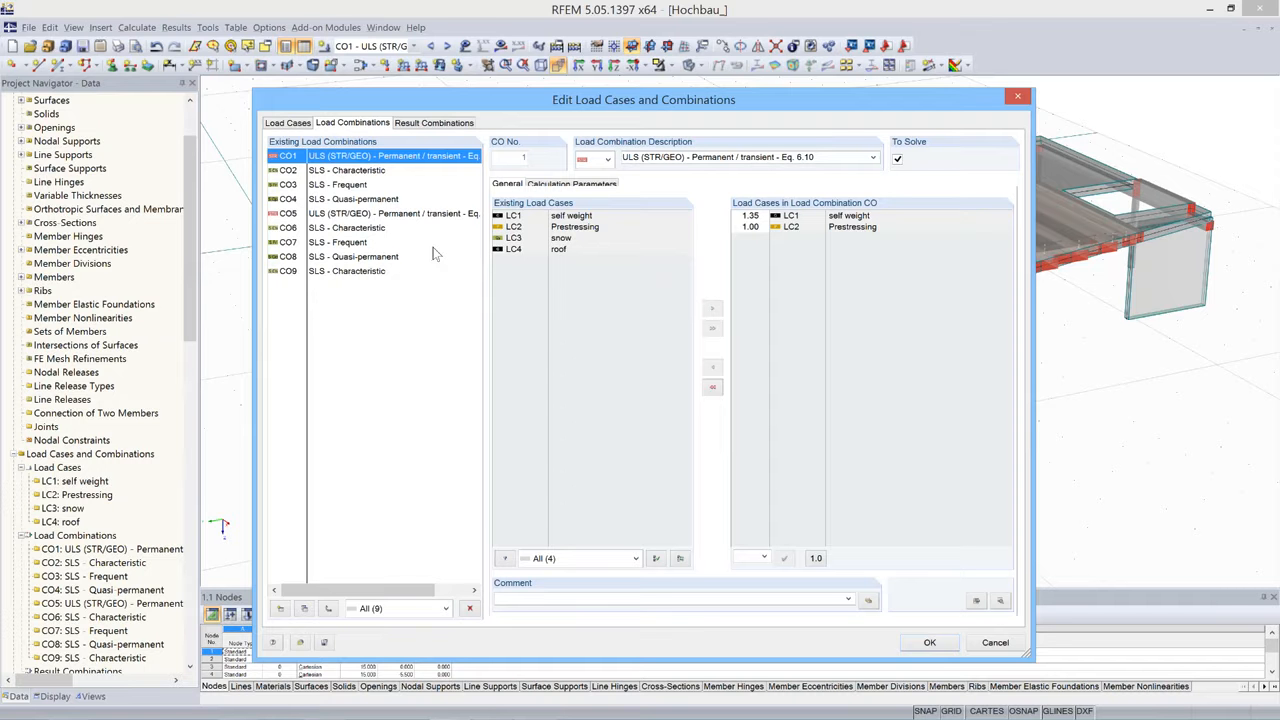
pyautogui.click(497, 250)
pyautogui.click(372, 174)
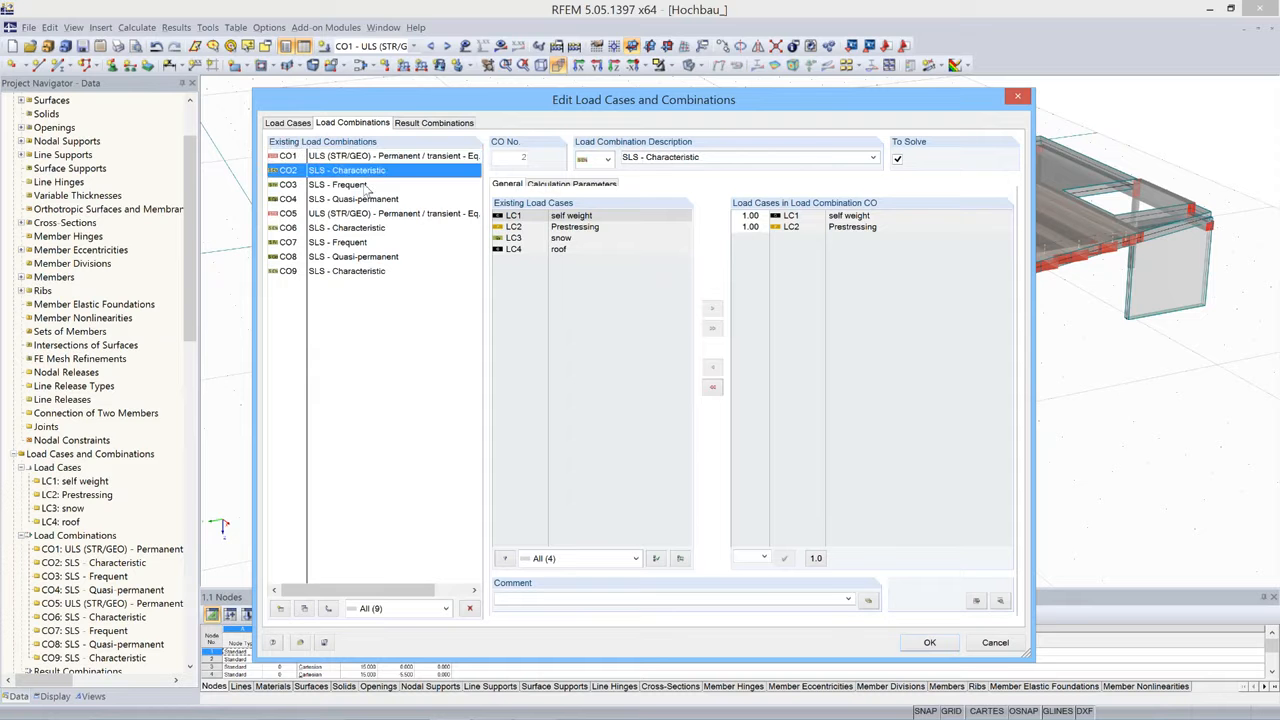
pyautogui.click(368, 186)
pyautogui.click(378, 200)
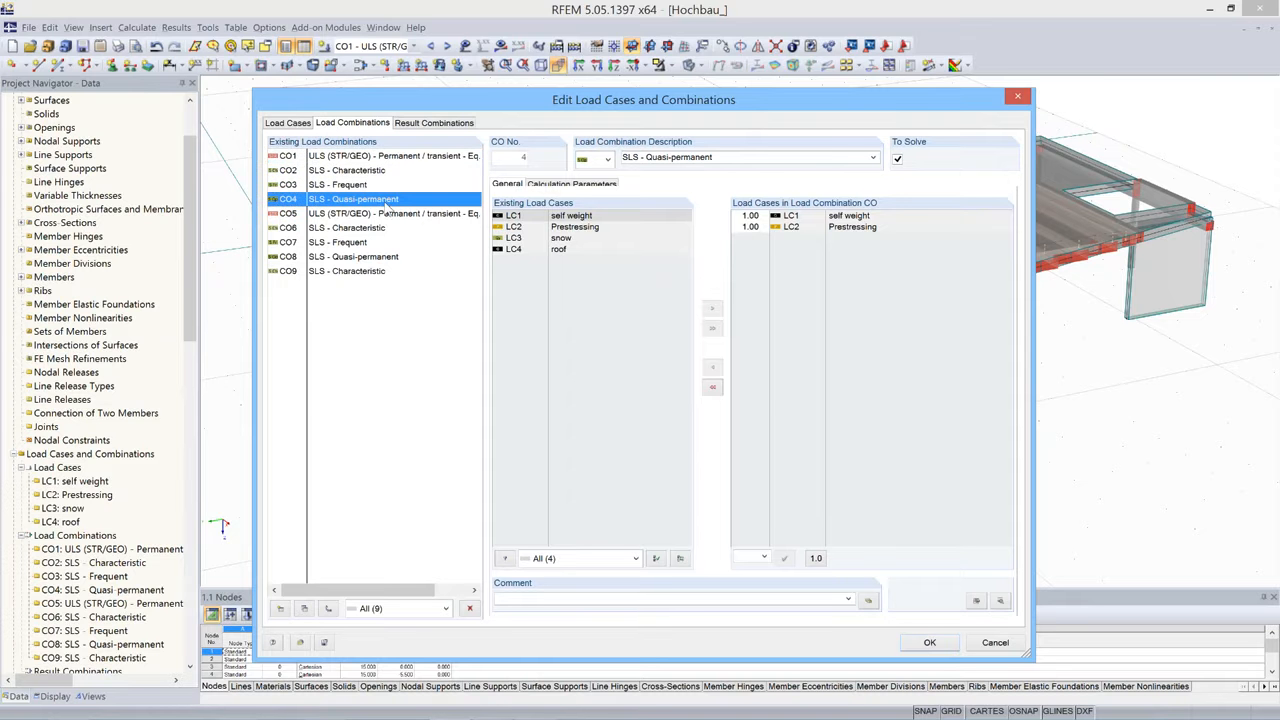
pyautogui.click(400, 158)
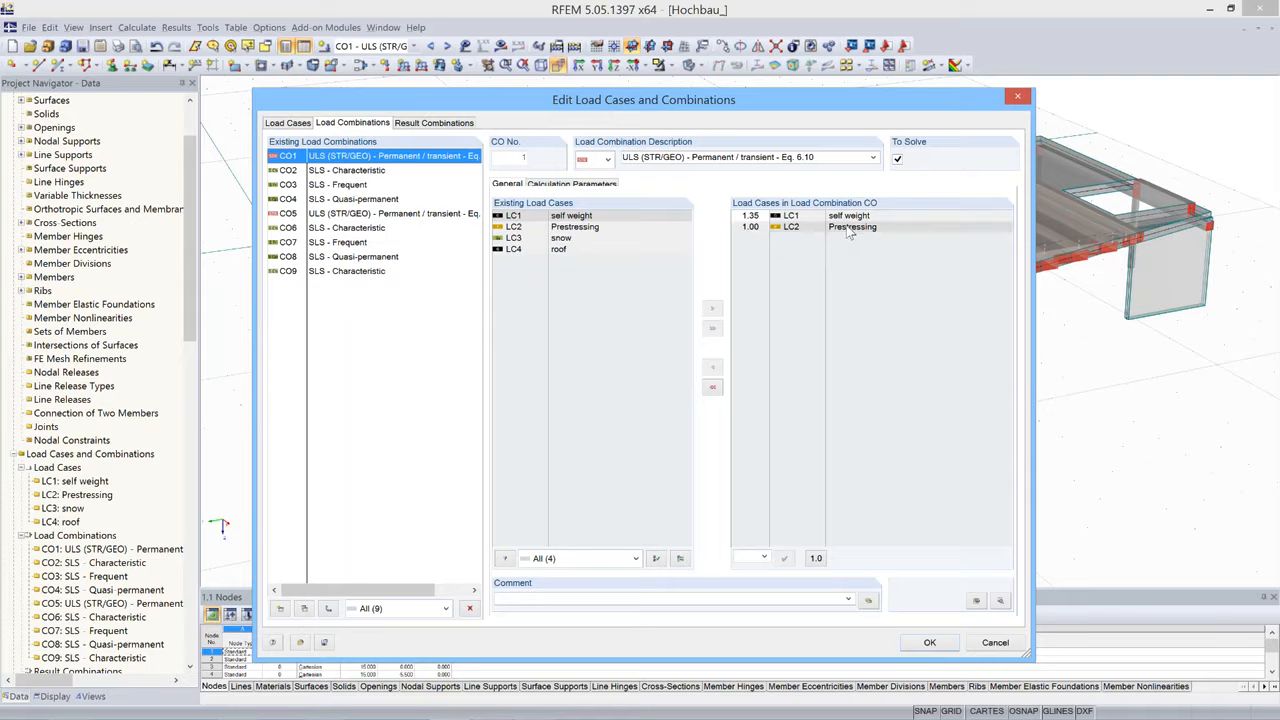
pyautogui.click(374, 214)
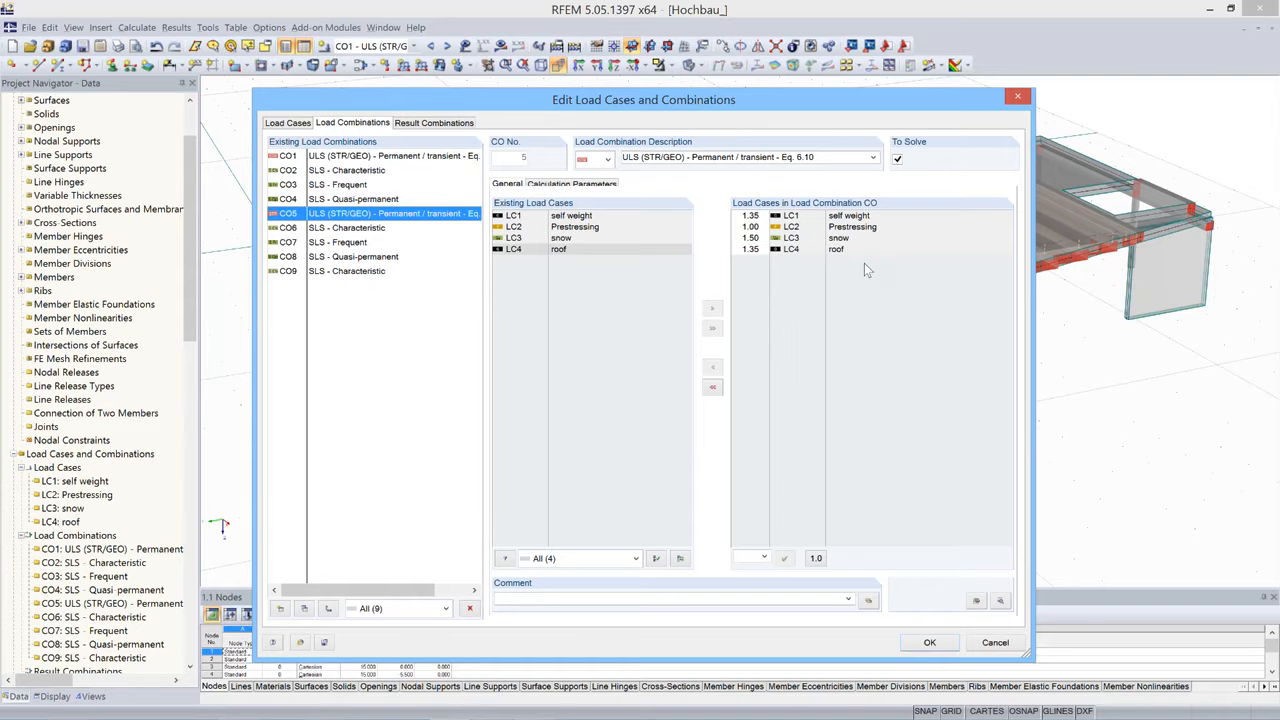
pyautogui.click(995, 643)
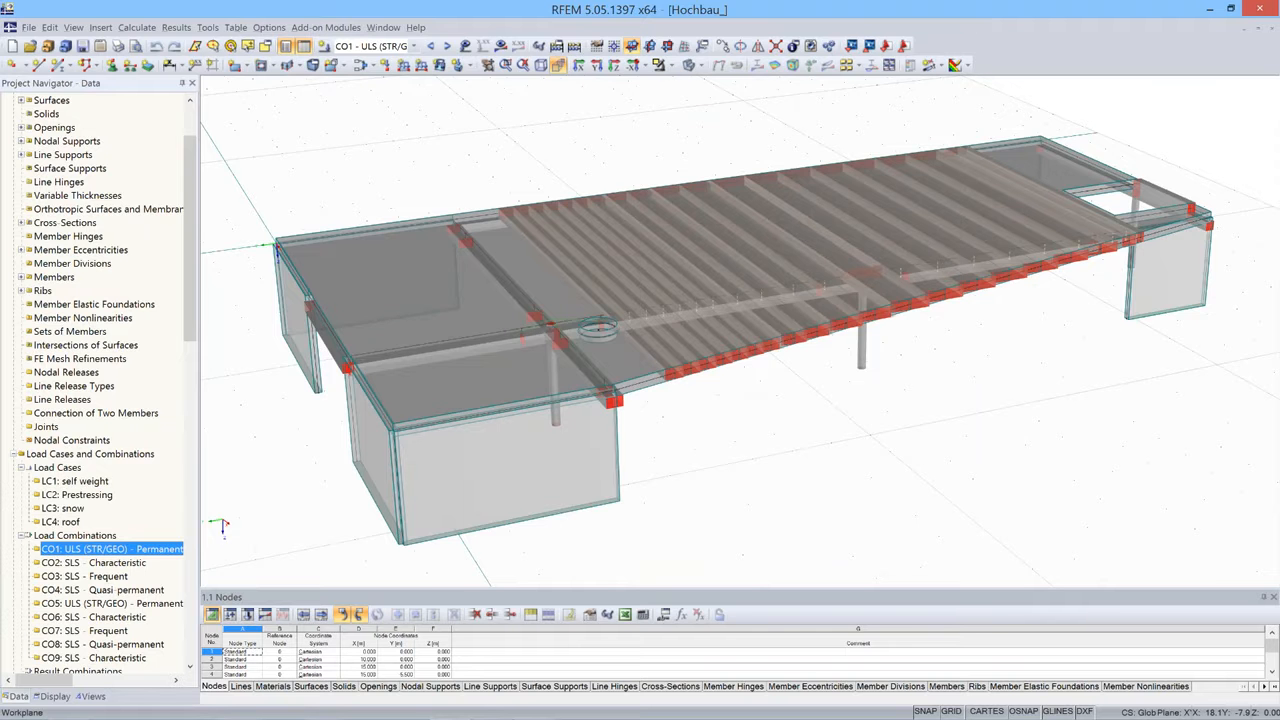
# - Inspect the Result Beam parameters and cross-section of member 59 in the ribbed slab, and cancel without changes
pyautogui.keyDown('ctrl'); pyautogui.moveTo(738, 405); pyautogui.dragTo(750, 442, button='middle'); pyautogui.keyUp('ctrl')
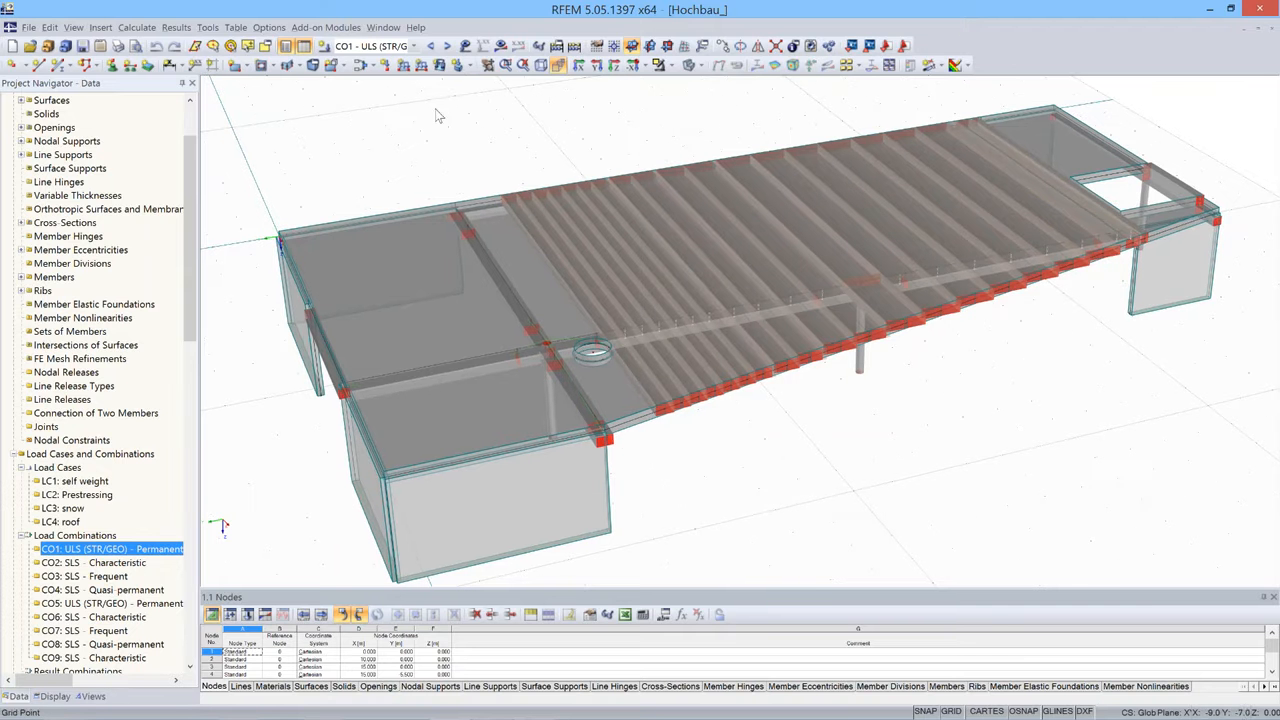
pyautogui.doubleClick(720, 394)
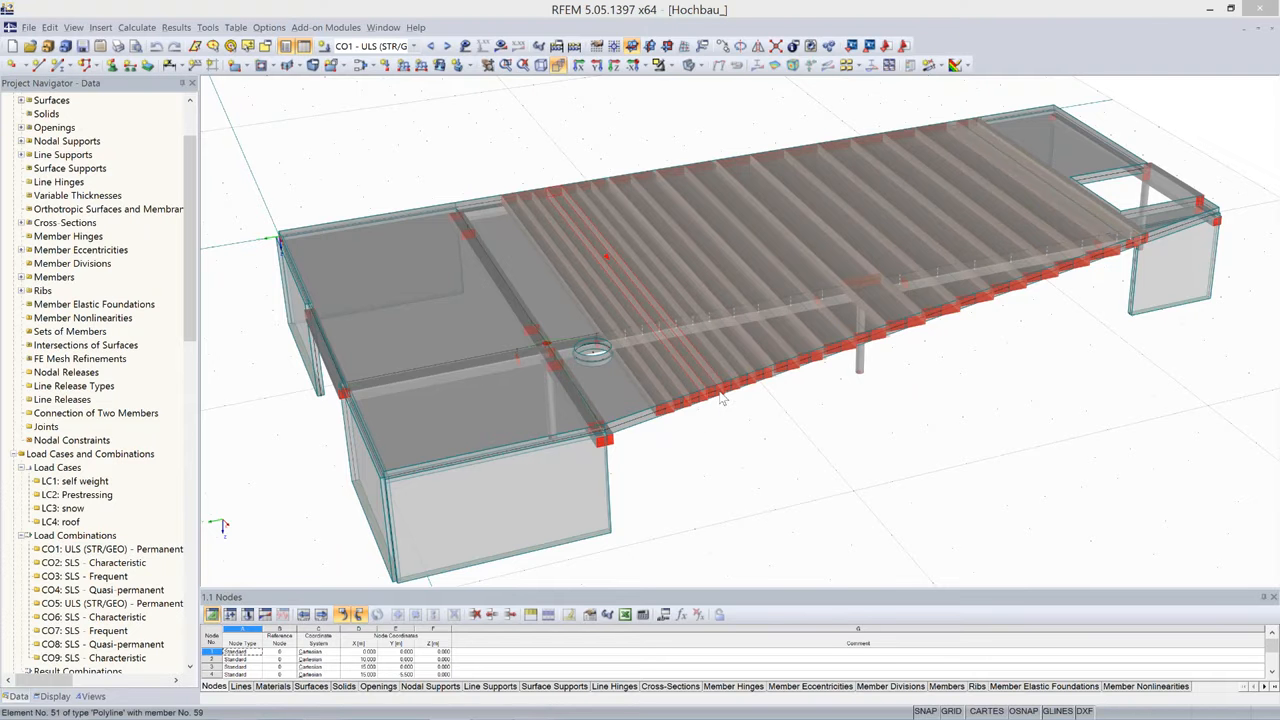
pyautogui.moveTo(720, 170); pyautogui.dragTo(458, 95)
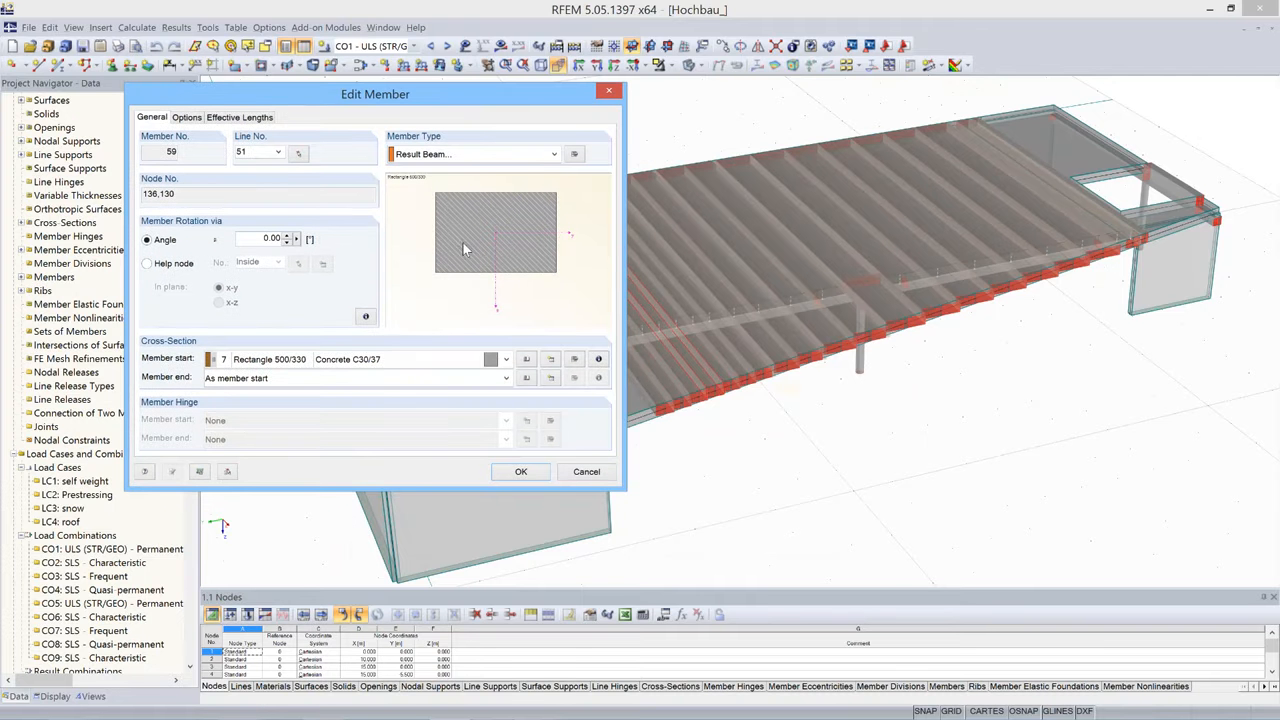
pyautogui.click(575, 155)
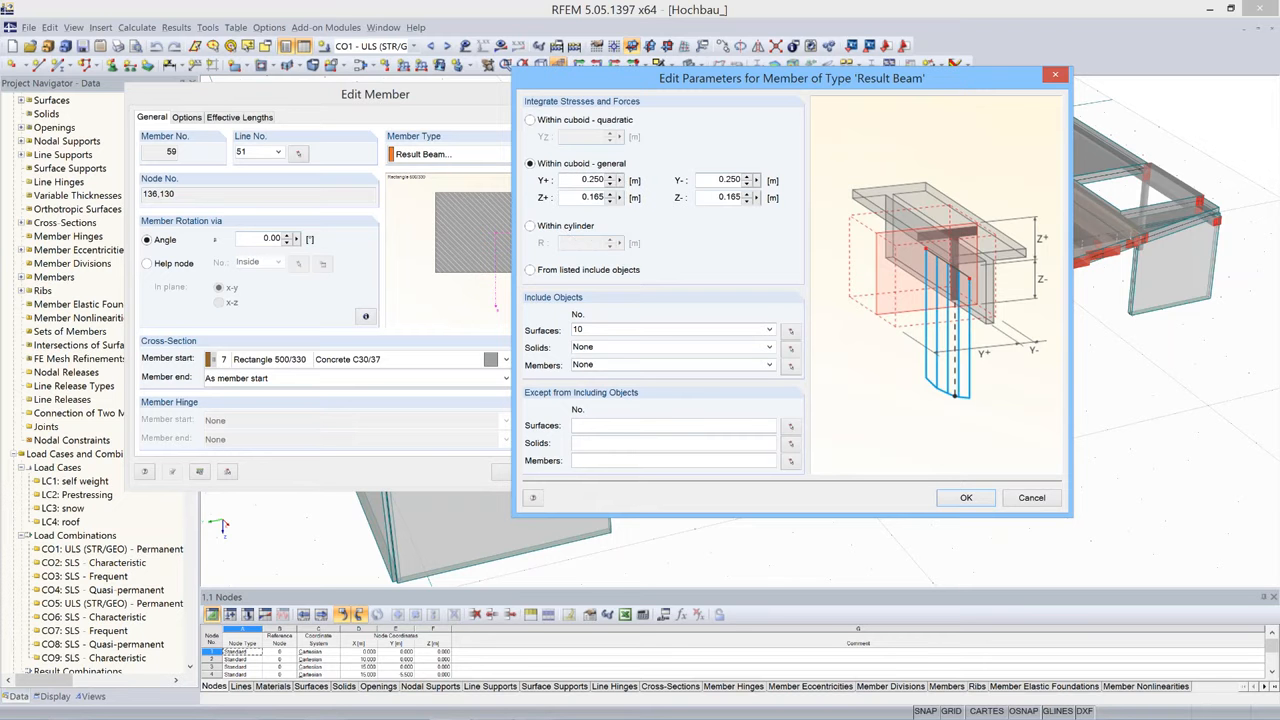
pyautogui.click(1031, 497)
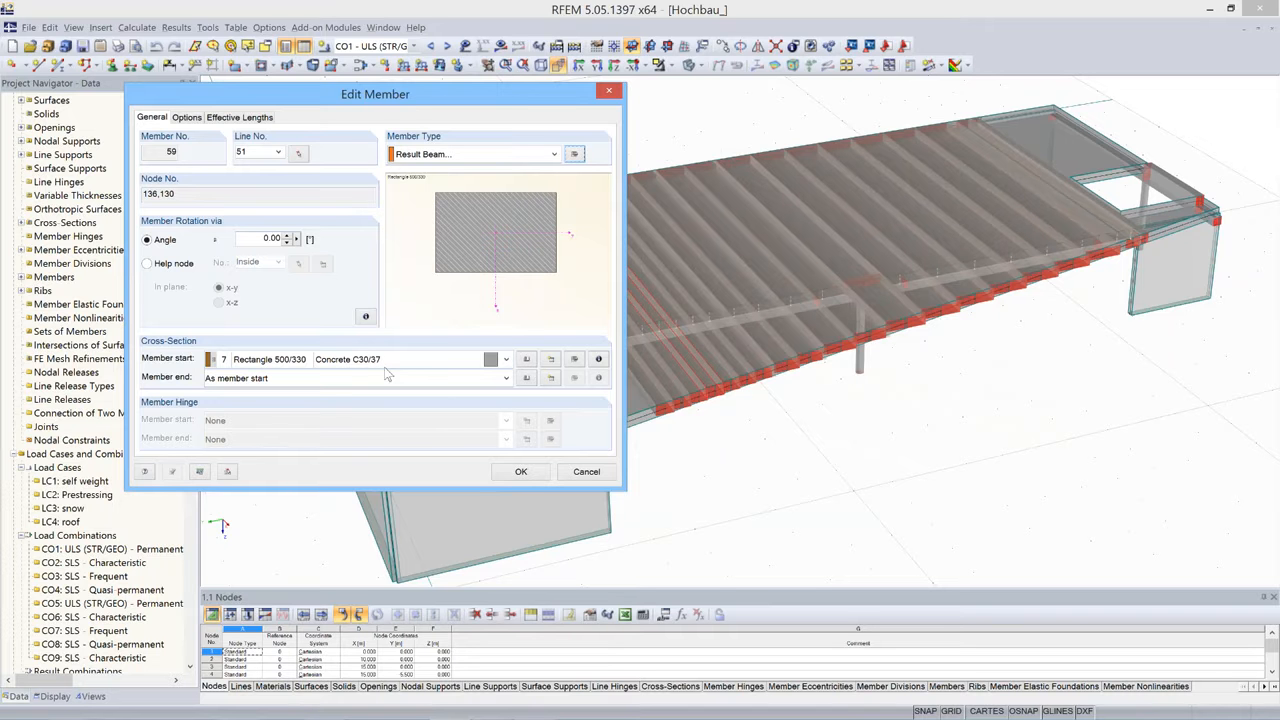
pyautogui.click(594, 479)
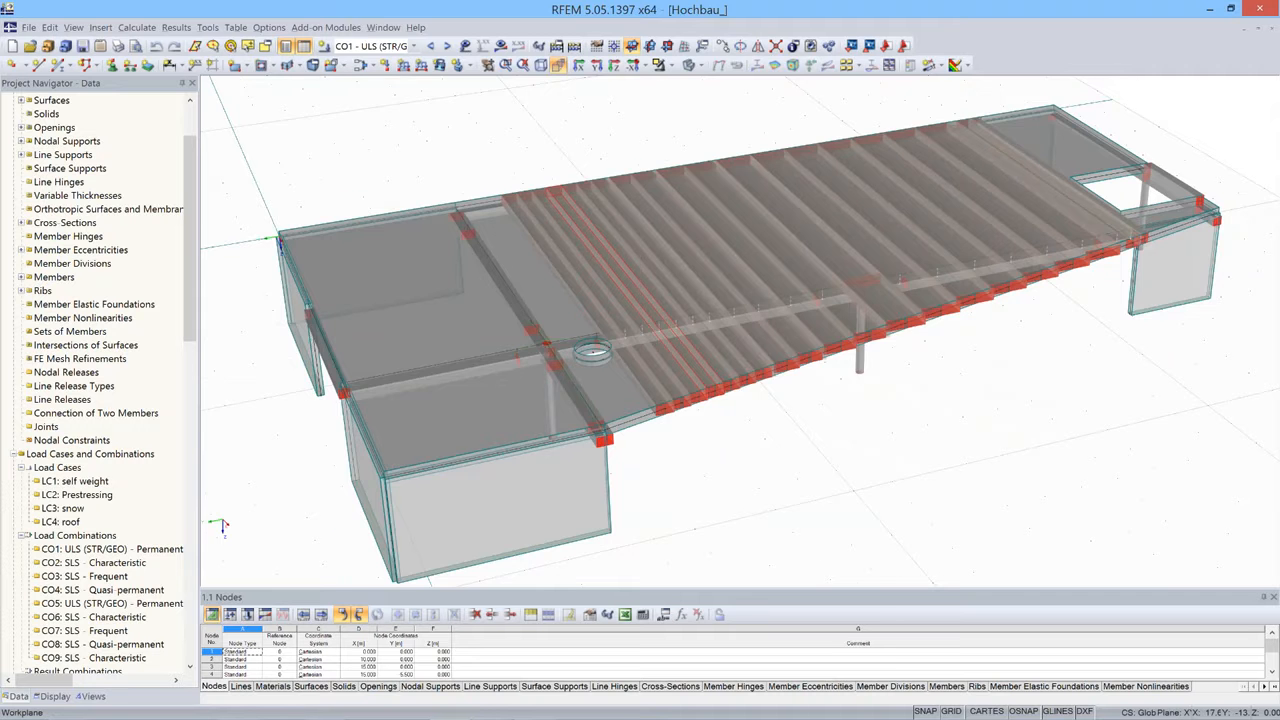
# - Inspect the ribbed slab's member lines in the Wireframe Display Model, and restore the Solid Transparent Display Model
pyautogui.keyDown('ctrl'); pyautogui.moveTo(948, 412); pyautogui.dragTo(846, 388, button='middle'); pyautogui.keyUp('ctrl')
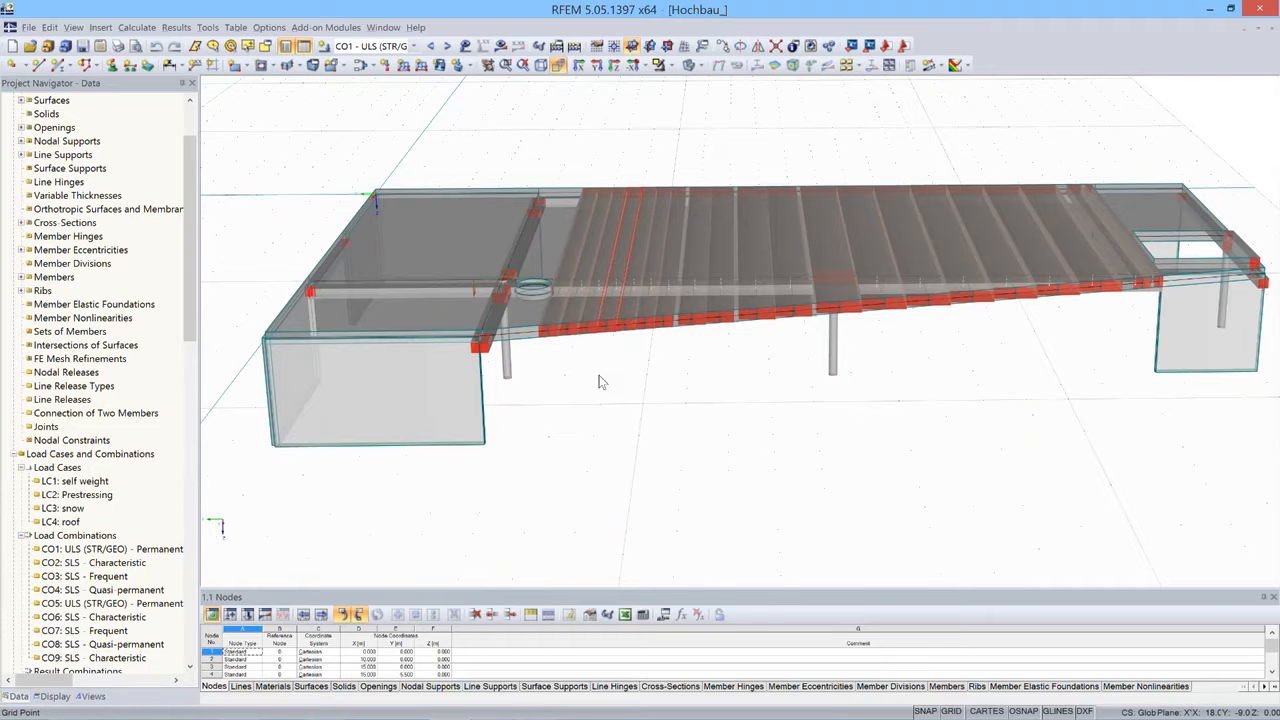
pyautogui.scroll(-1, 600, 381)
pyautogui.keyDown('ctrl'); pyautogui.moveTo(604, 384); pyautogui.dragTo(720, 430, button='middle'); pyautogui.keyUp('ctrl')
pyautogui.click(695, 65)
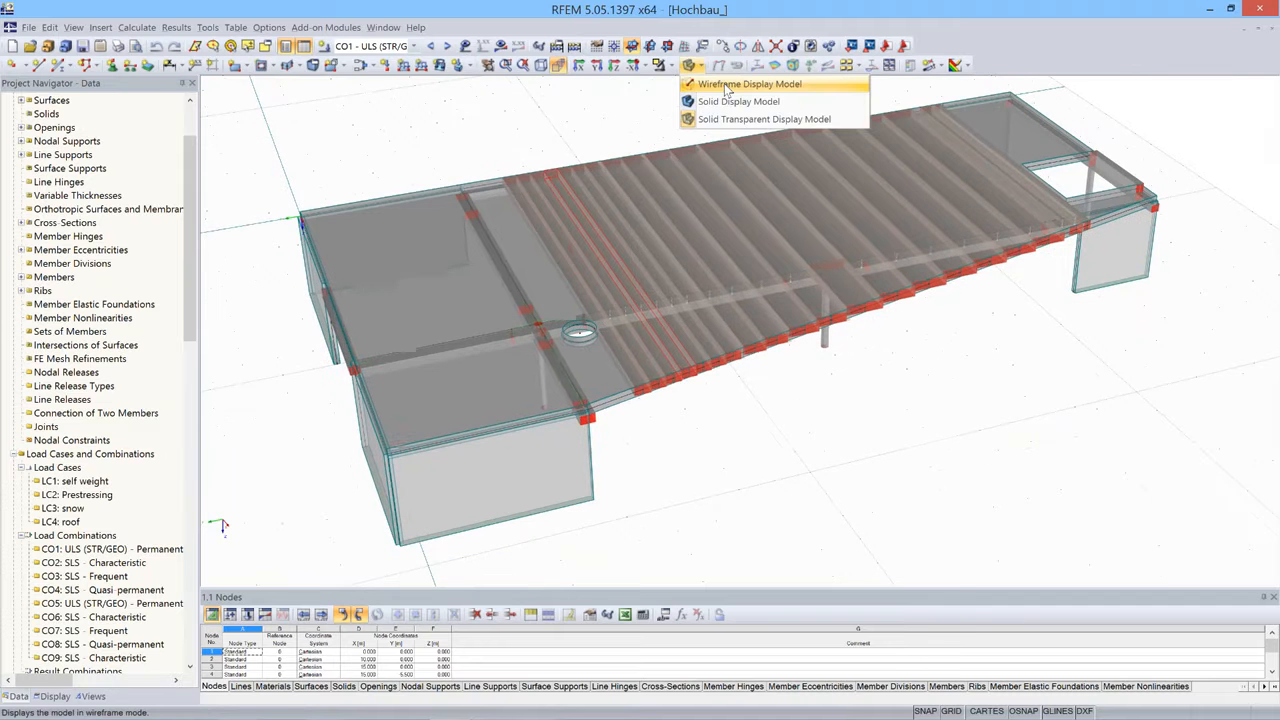
pyautogui.click(727, 86)
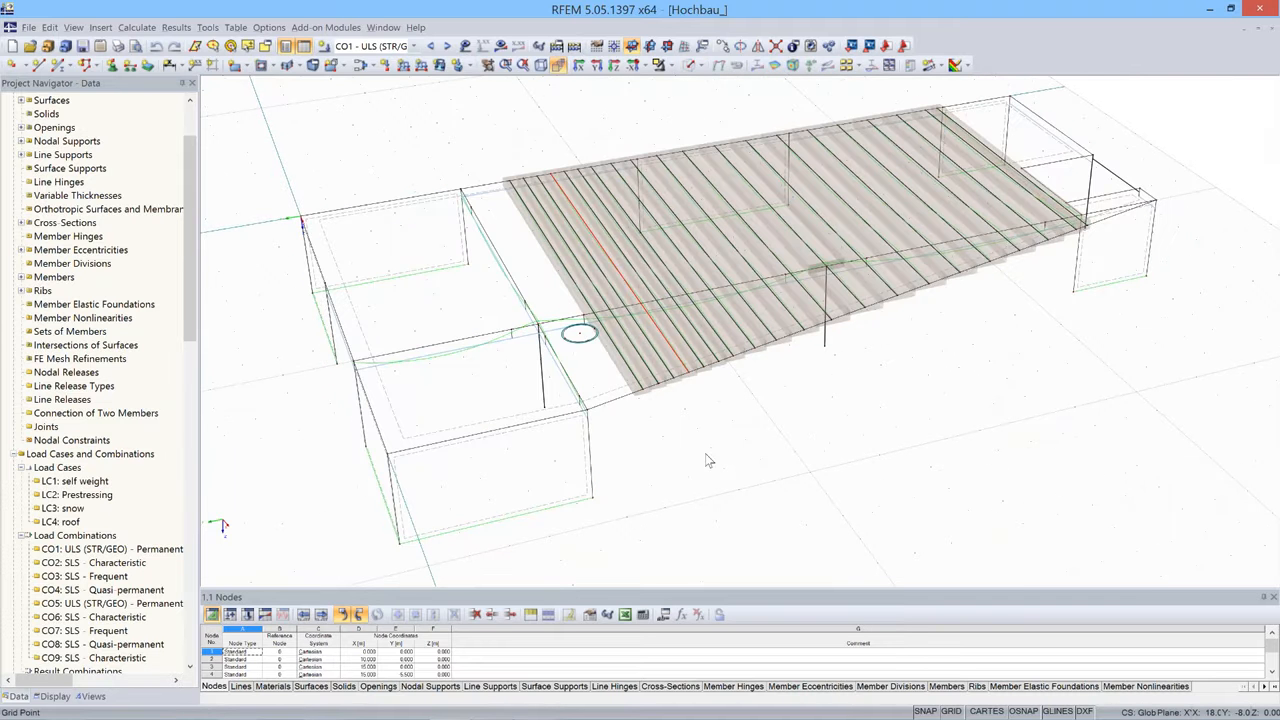
pyautogui.keyDown('ctrl'); pyautogui.moveTo(706, 460); pyautogui.dragTo(697, 432, button='middle'); pyautogui.keyUp('ctrl')
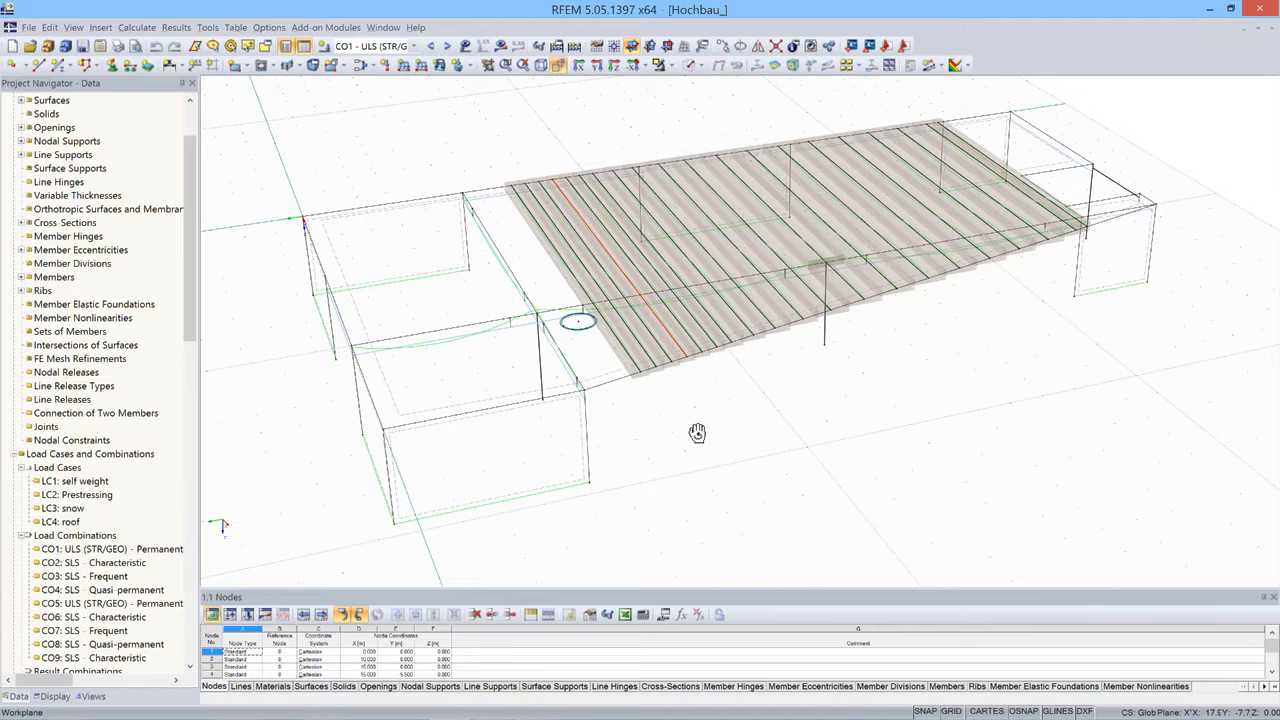
pyautogui.scroll(3, 703, 337)
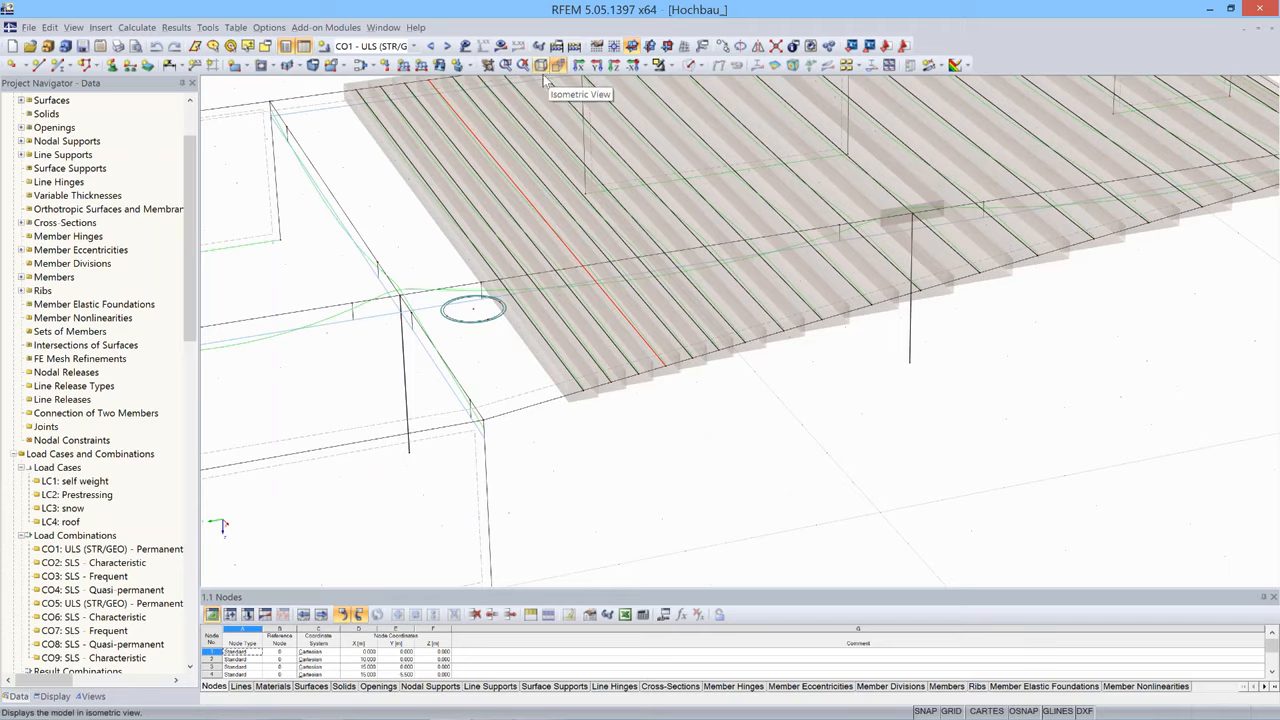
pyautogui.click(697, 66)
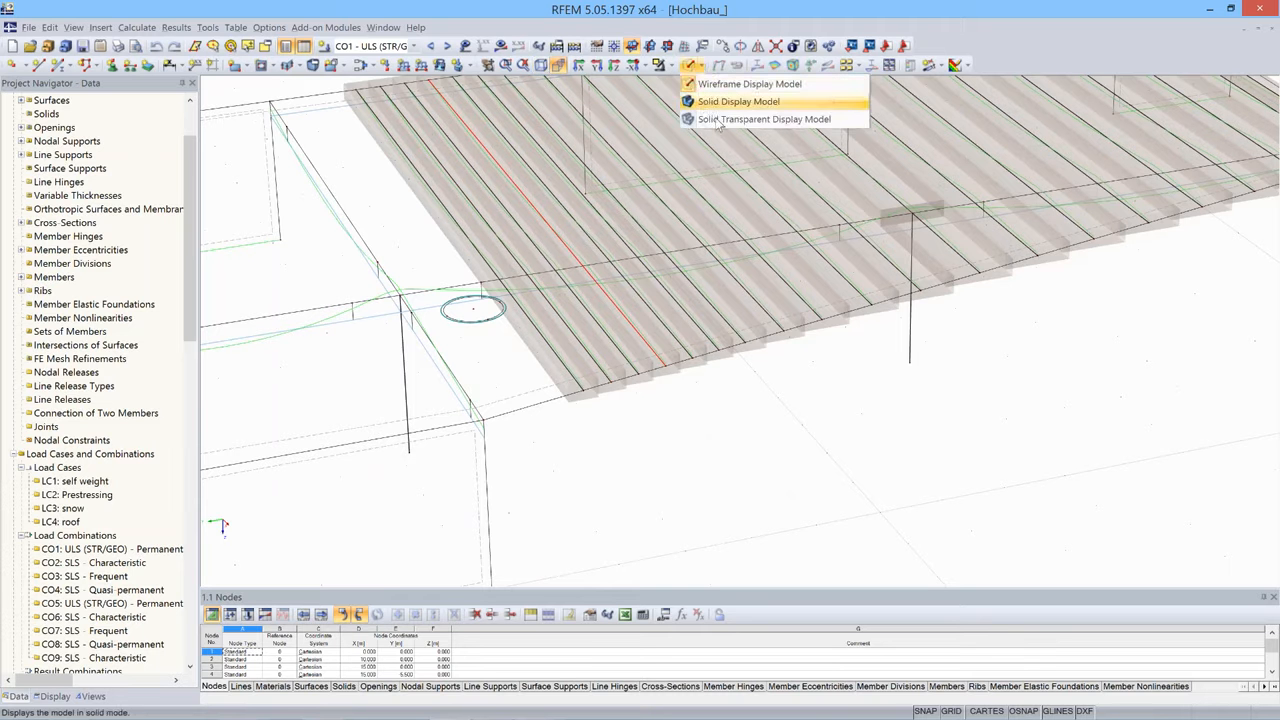
pyautogui.click(720, 120)
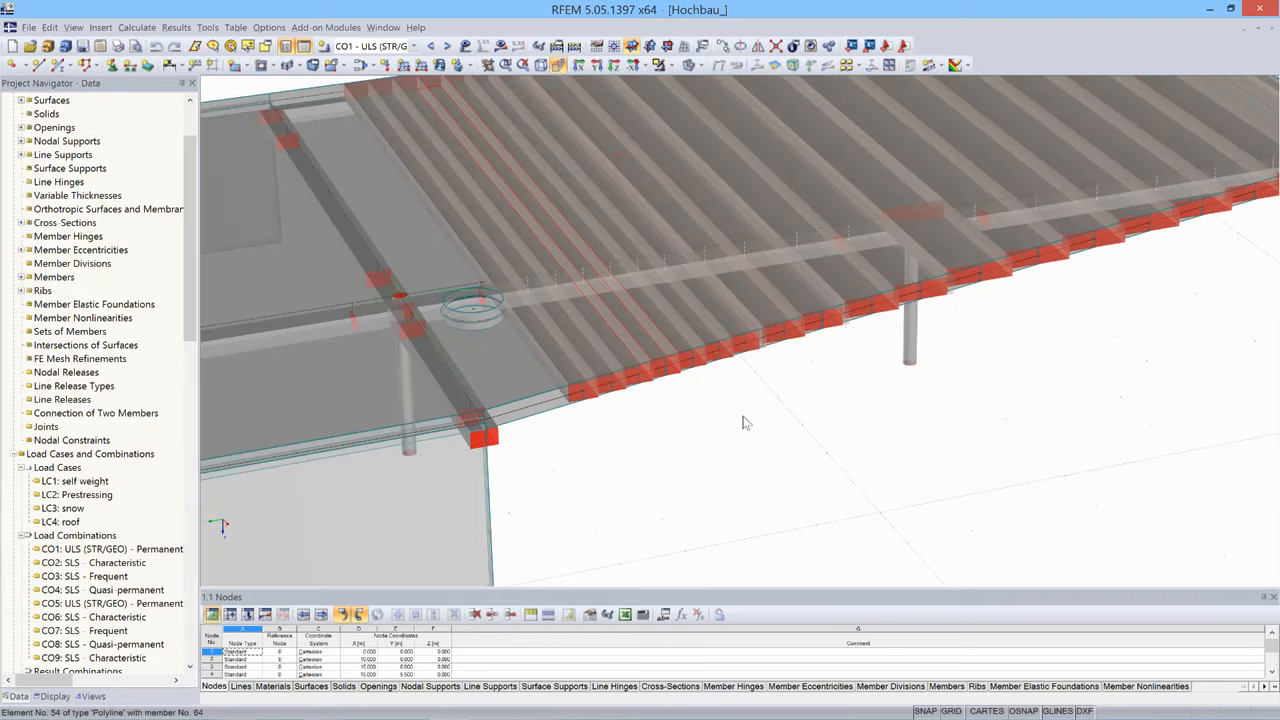
# - Inspect the member type and cross-section of rib member 62 on line 15, and close its properties without changes
pyautogui.keyDown('ctrl'); pyautogui.moveTo(743, 423); pyautogui.dragTo(738, 345, button='middle'); pyautogui.keyUp('ctrl')
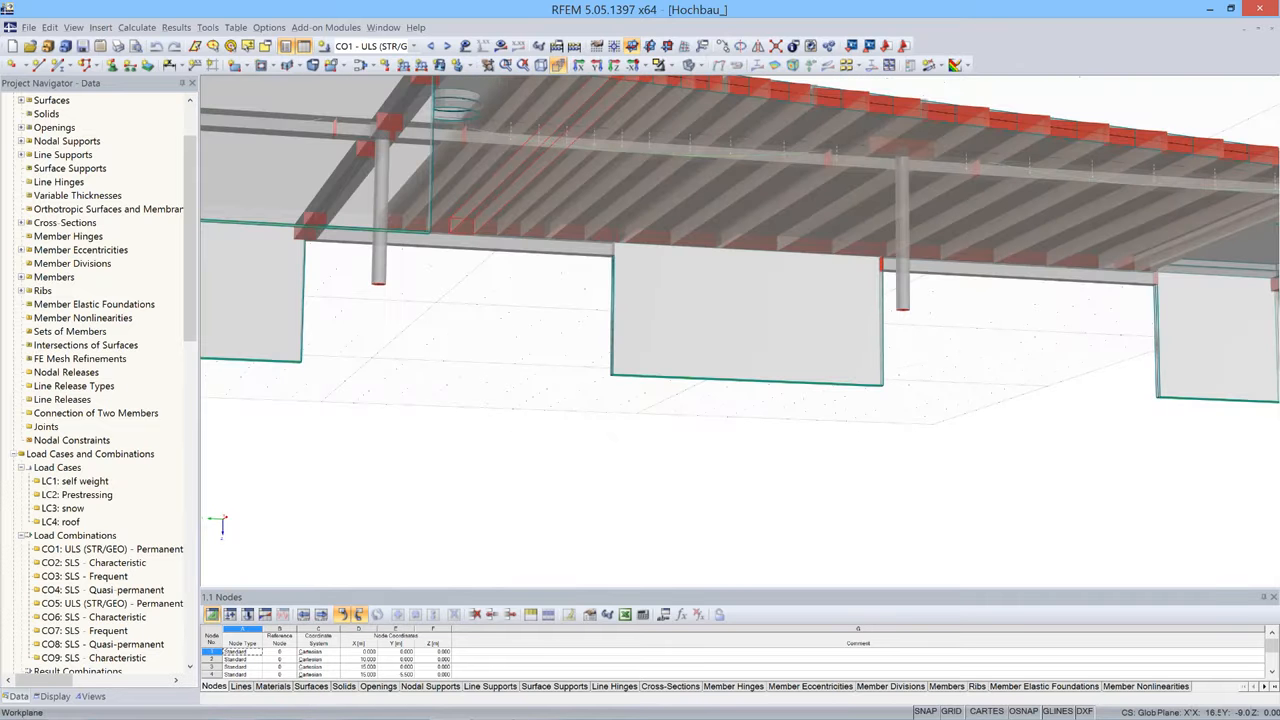
pyautogui.moveTo(414, 140); pyautogui.dragTo(486, 277, button='middle')
pyautogui.doubleClick(486, 277)
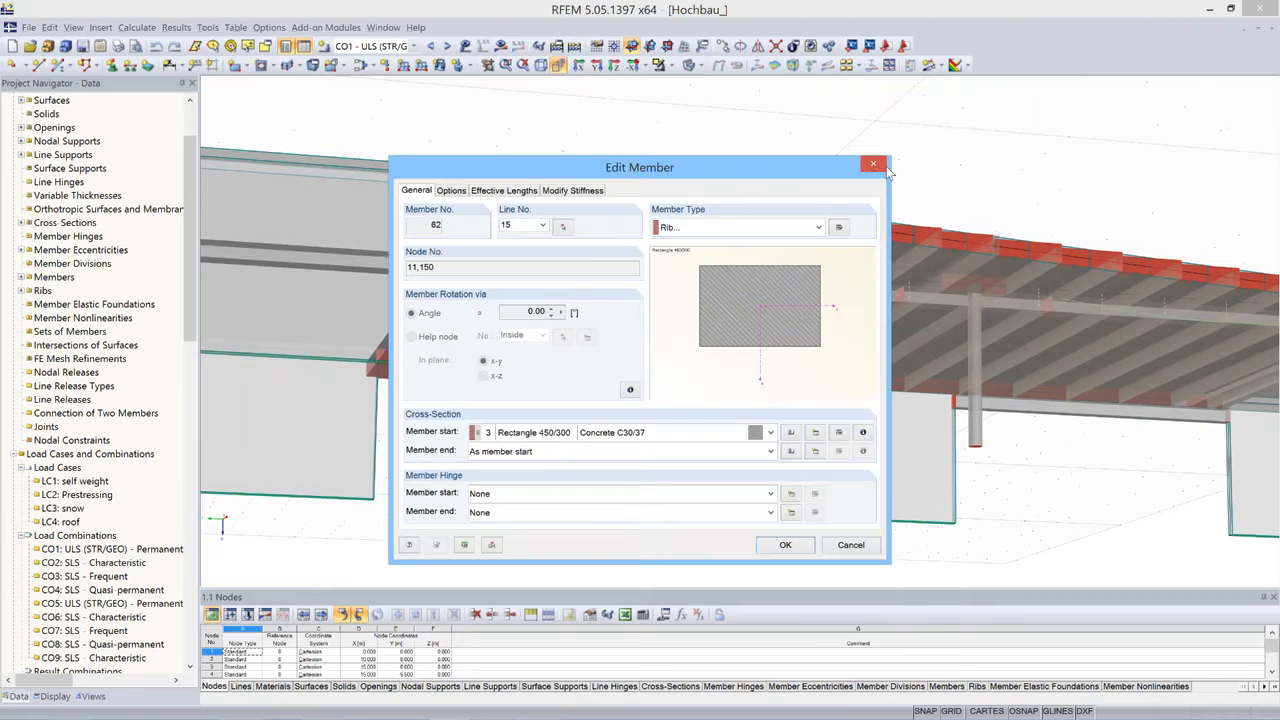
pyautogui.click(850, 545)
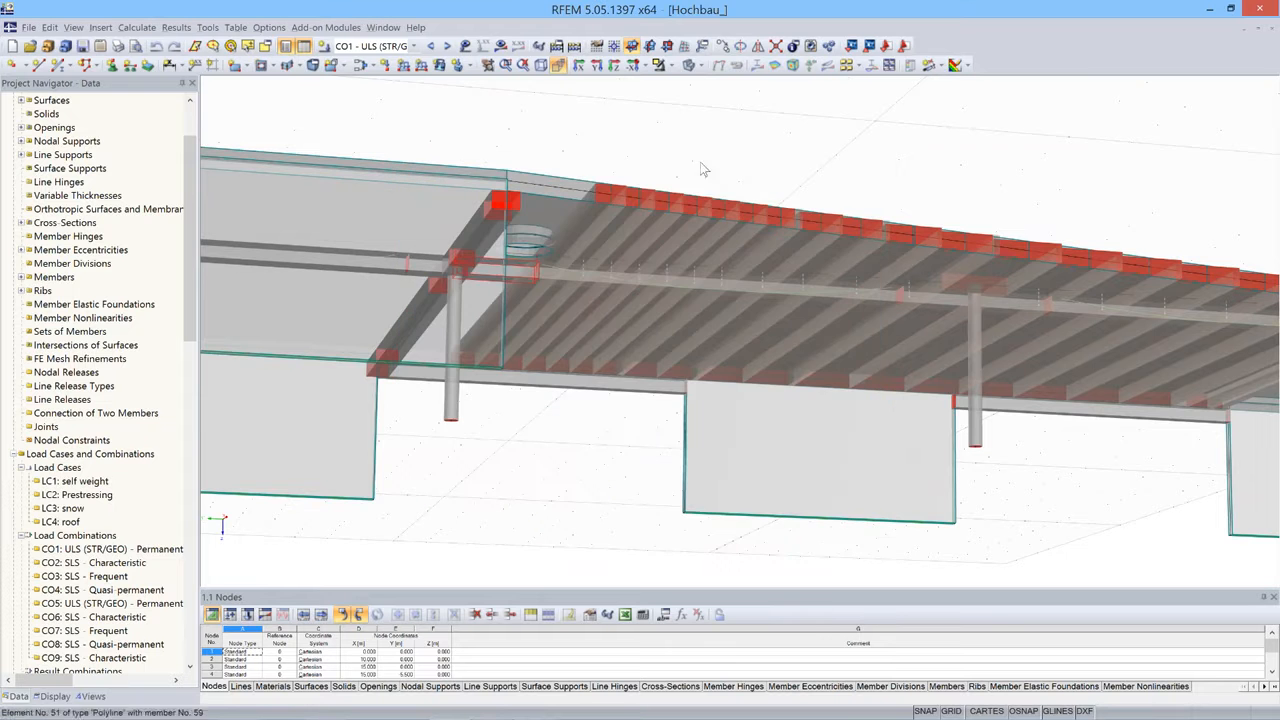
pyautogui.moveTo(701, 150); pyautogui.dragTo(722, 287, button='middle')
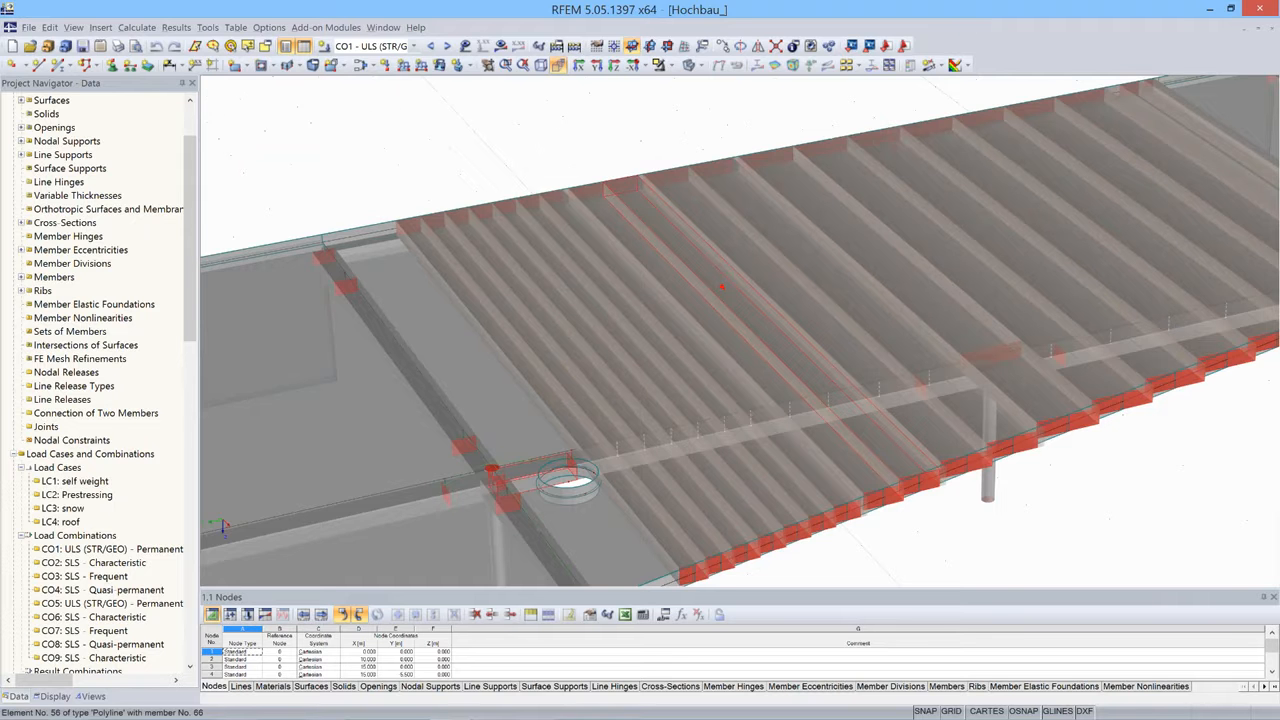
pyautogui.keyDown('ctrl'); pyautogui.moveTo(722, 287); pyautogui.dragTo(566, 405, button='middle'); pyautogui.keyUp('ctrl')
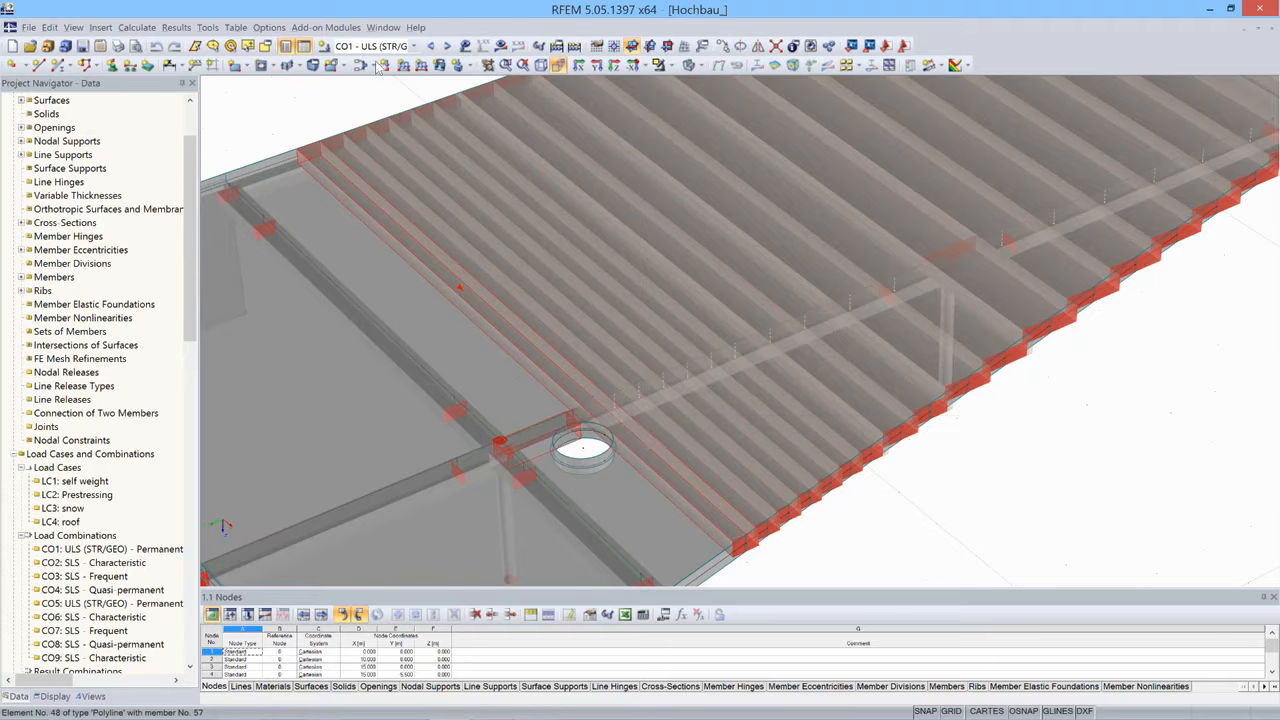
# - Launch the RF-TENDON external add-on module for the current model
pyautogui.click(353, 28)
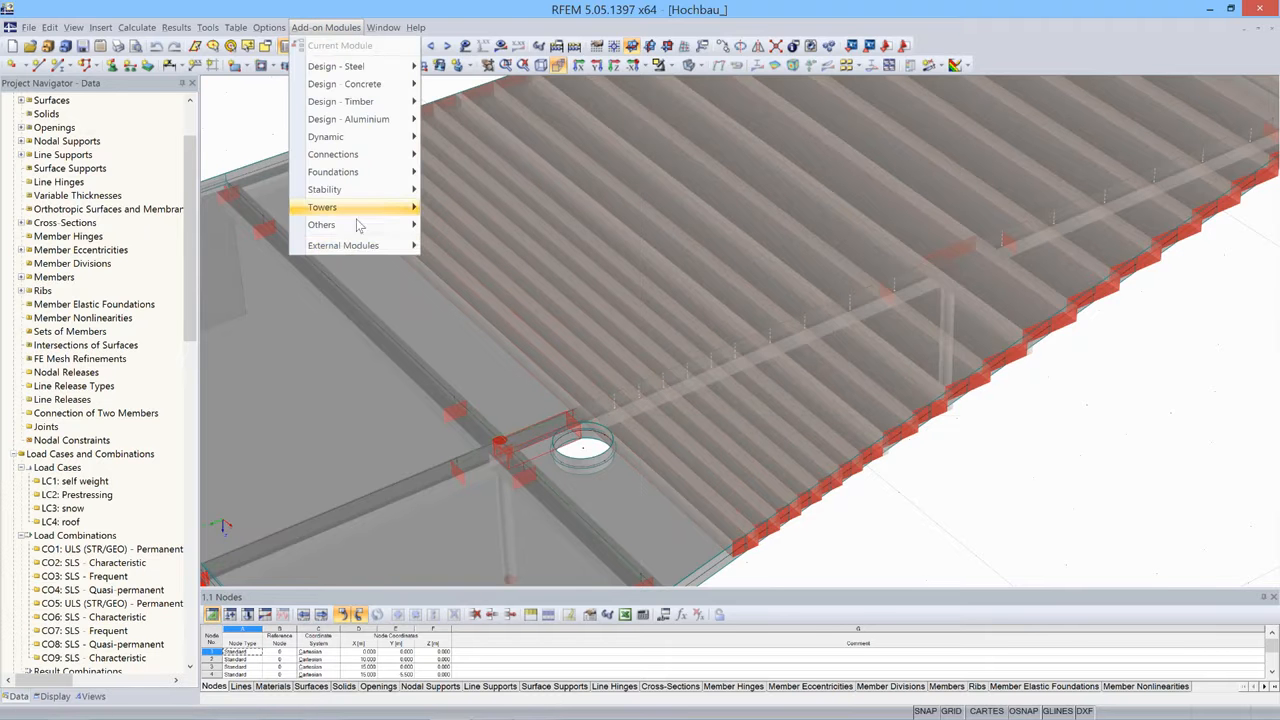
pyautogui.moveTo(368, 246)
pyautogui.click(507, 246)
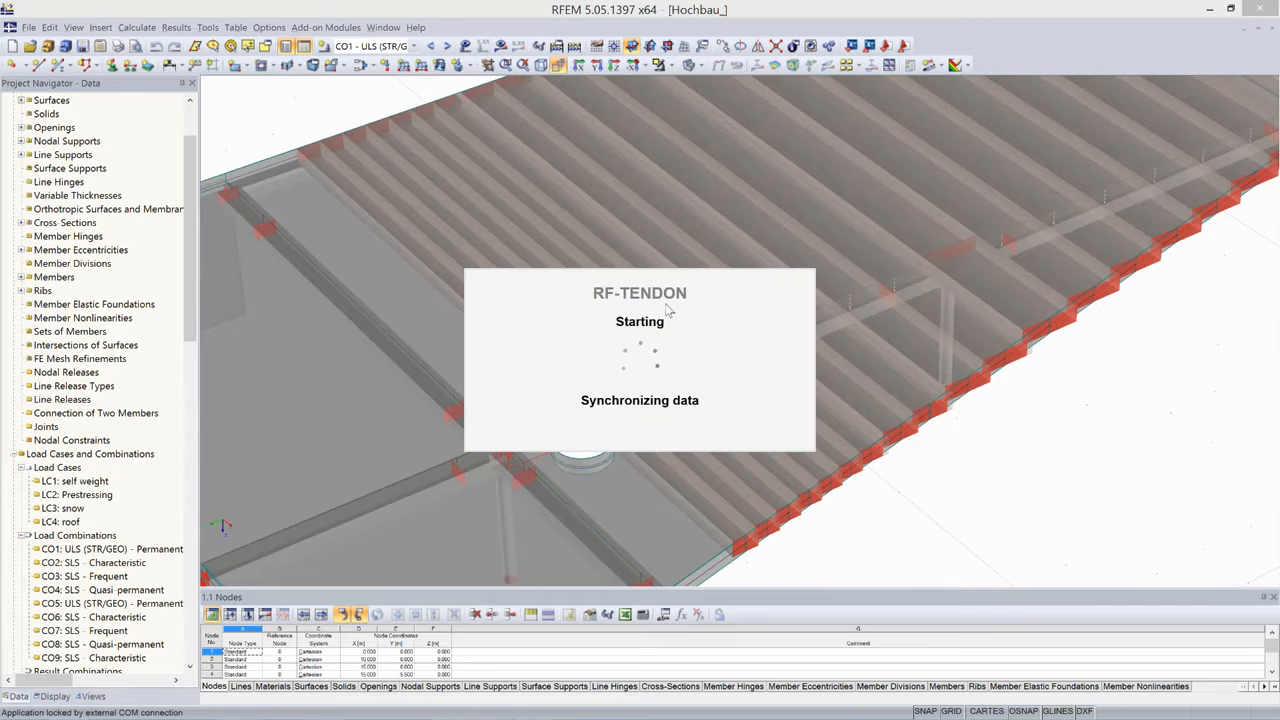
# - Switch to the PowerPoint slide show and display the "Modelling in RFEM" slide
pyautogui.hotkey('alt', 'Tab')
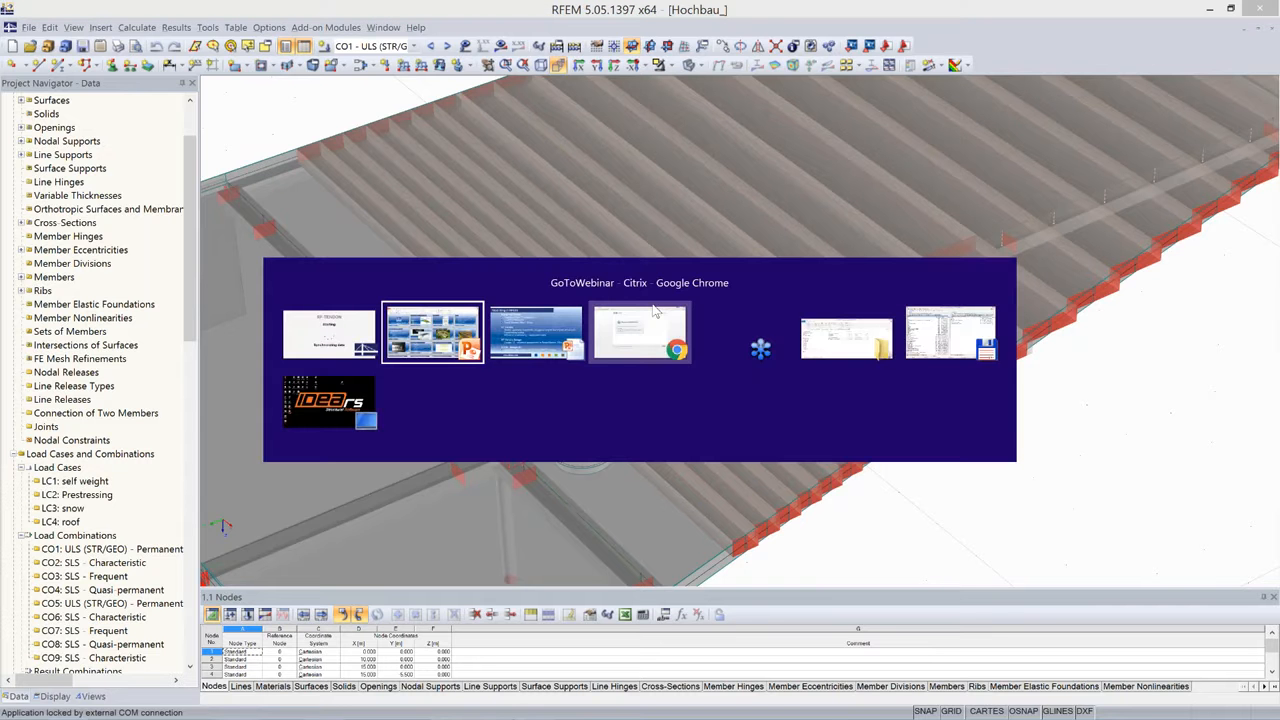
pyautogui.click(655, 312)
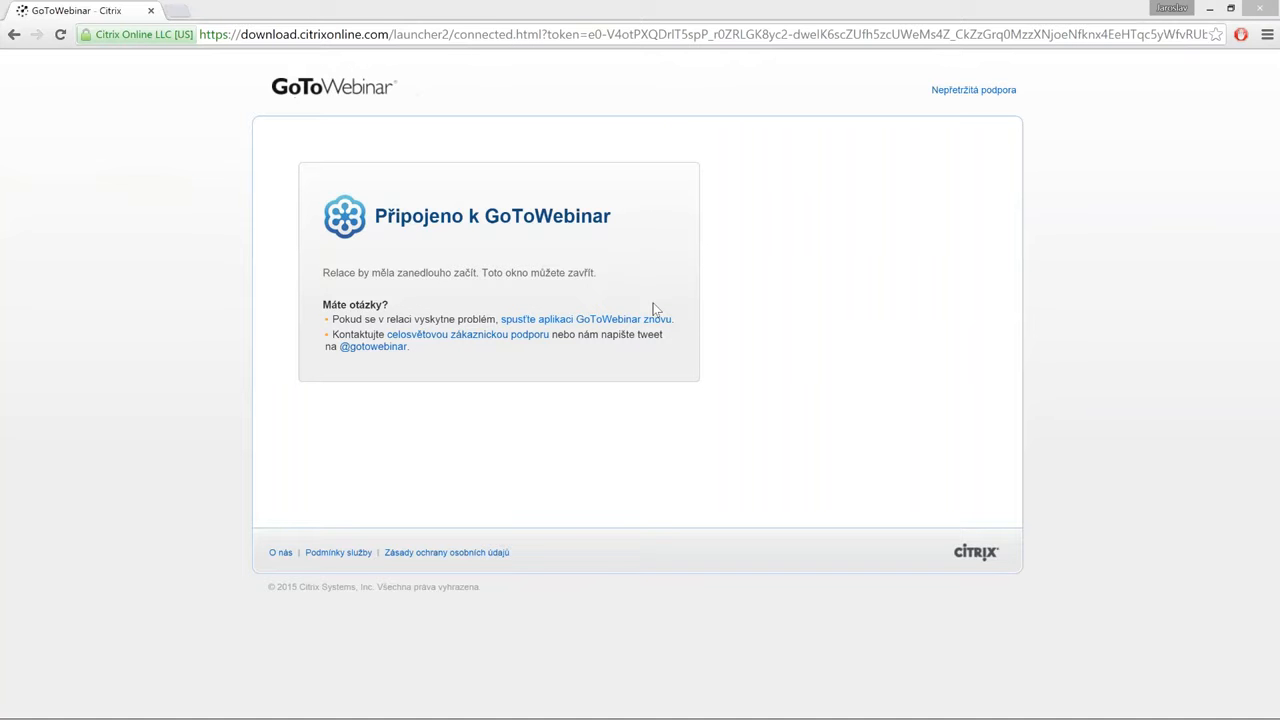
pyautogui.hotkey('alt', 'Tab')
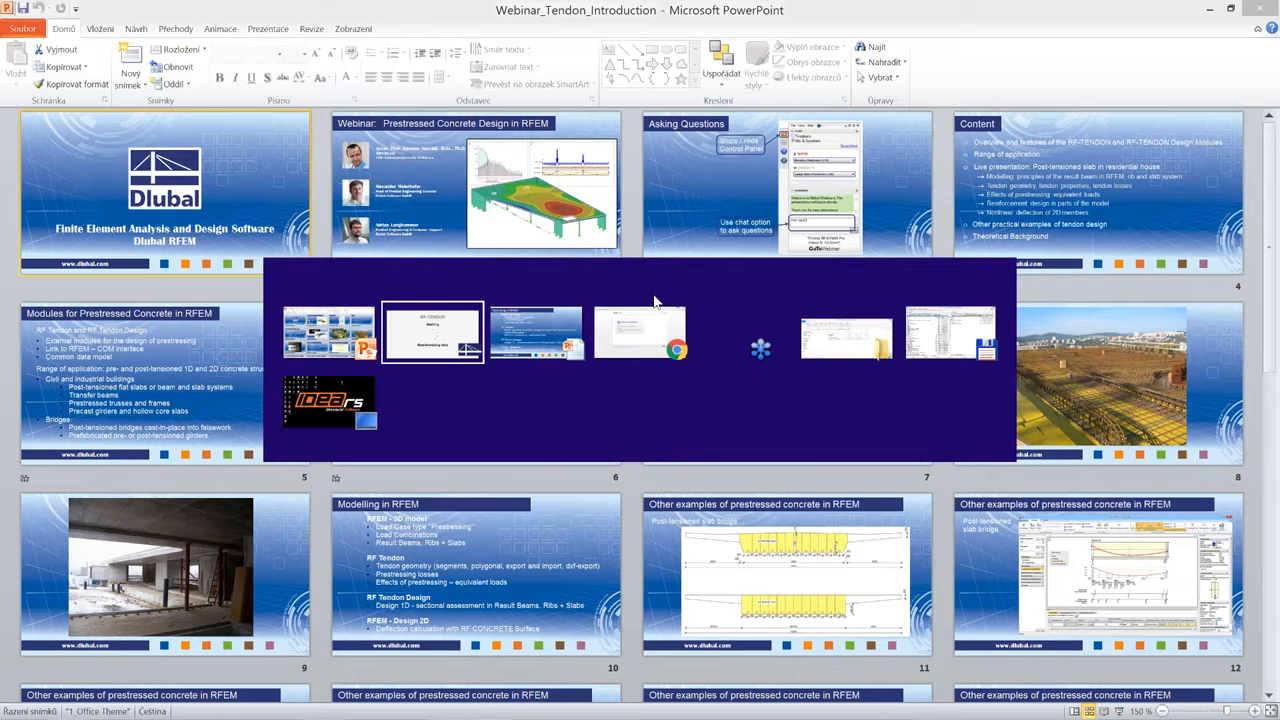
pyautogui.hotkey('alt', 'Tab')
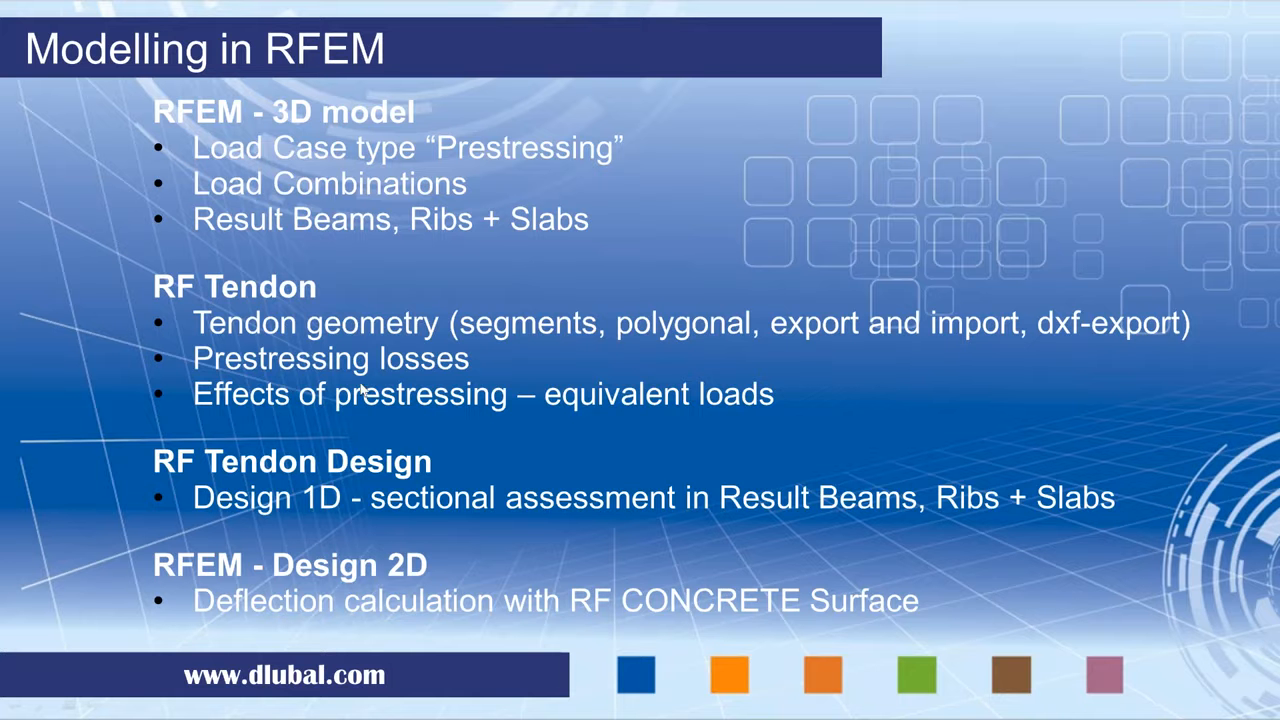
pyautogui.hotkey('alt', 'Tab')
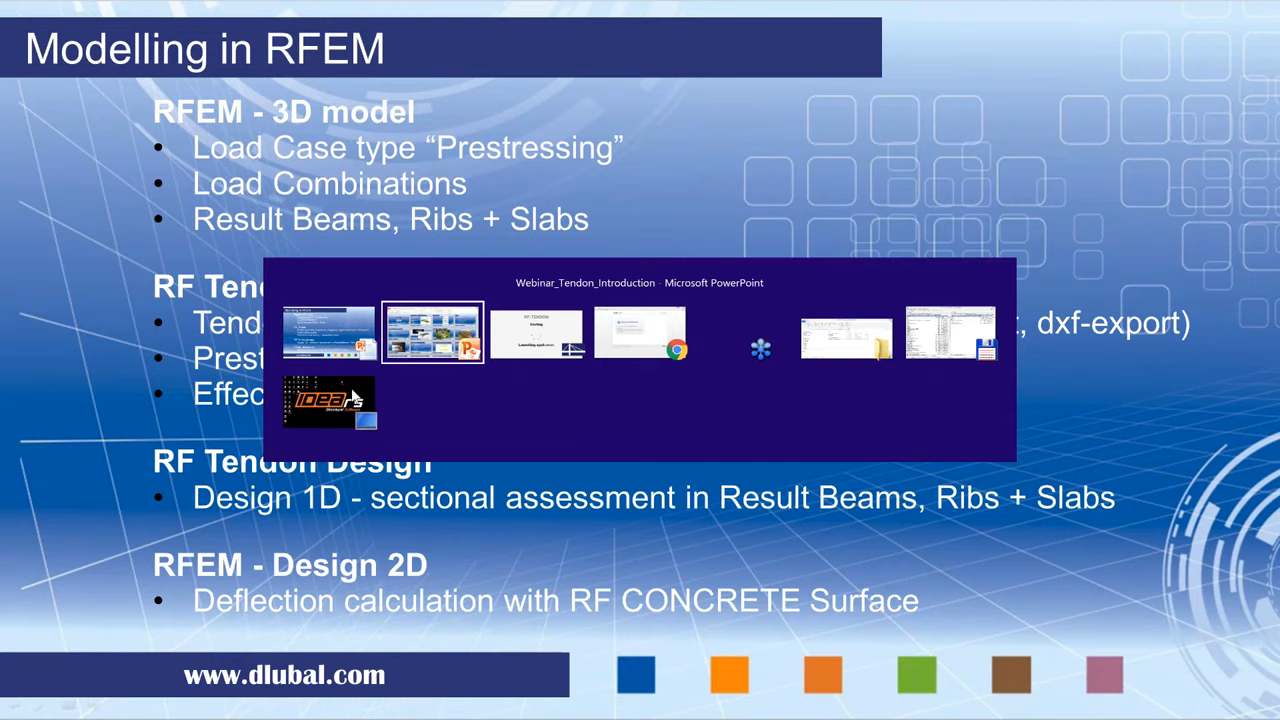
pyautogui.hotkey('alt', 'Tab')
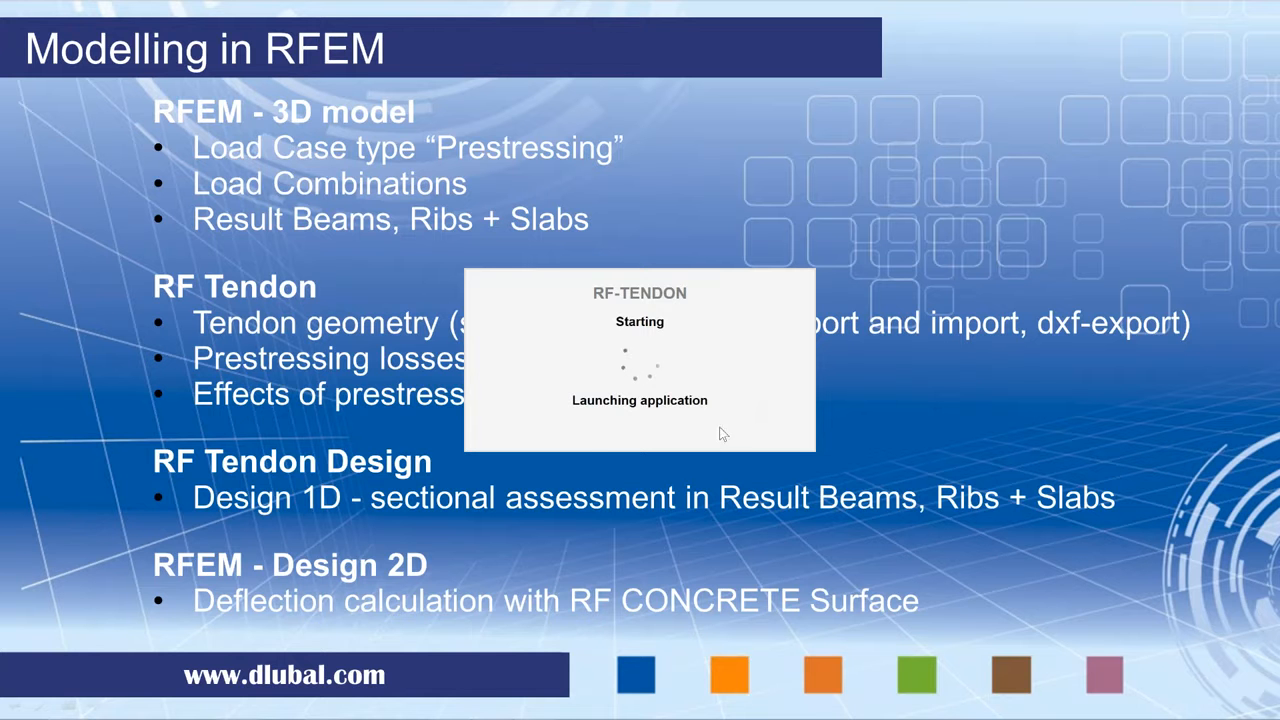
pyautogui.hotkey('alt', 'Tab')
pyautogui.hotkey('alt', 'Tab')
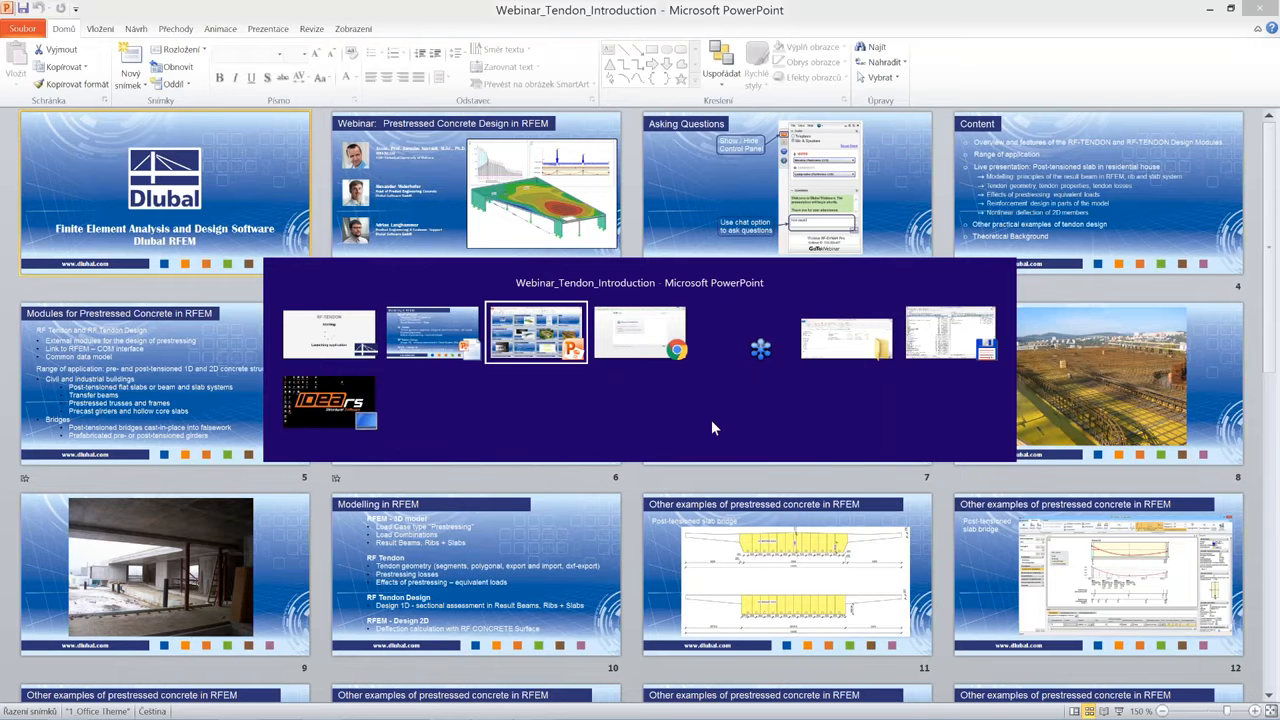
pyautogui.hotkey('alt', 'Tab')
pyautogui.hotkey('alt', 'Tab')
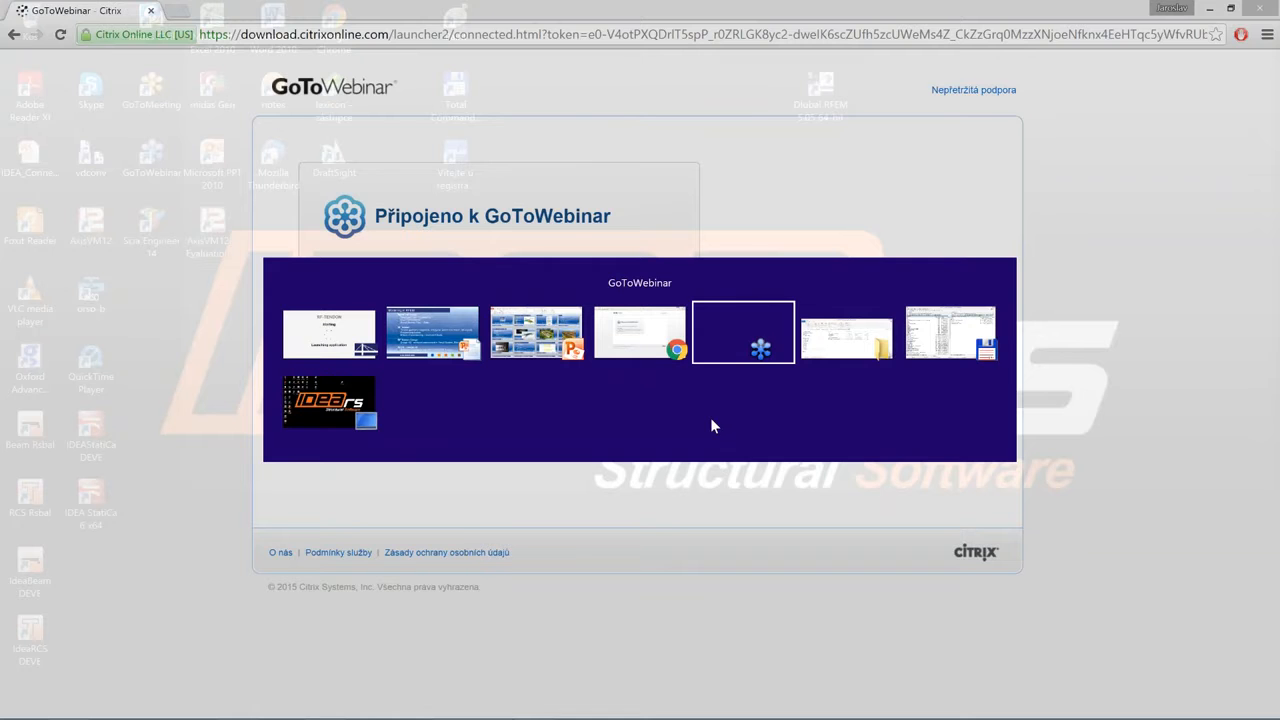
pyautogui.hotkey('alt', 'Tab')
pyautogui.hotkey('alt', 'Tab')
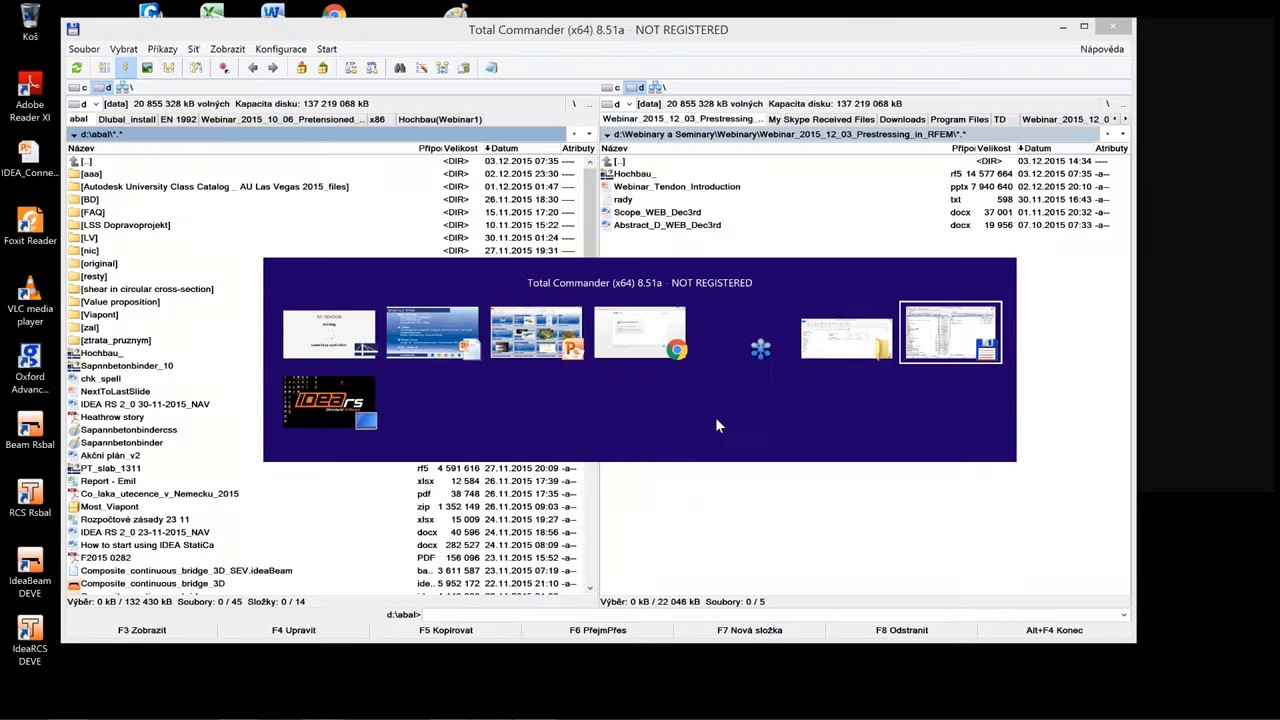
pyautogui.click(450, 706)
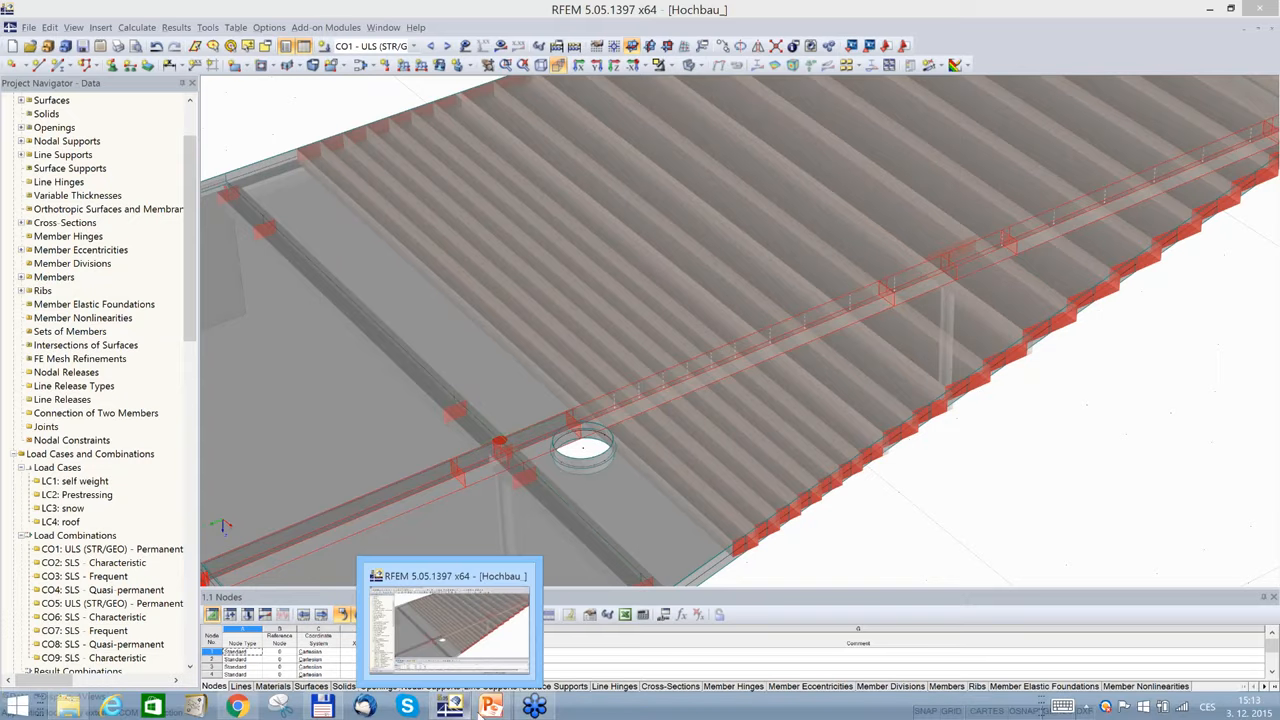
pyautogui.moveTo(503, 707)
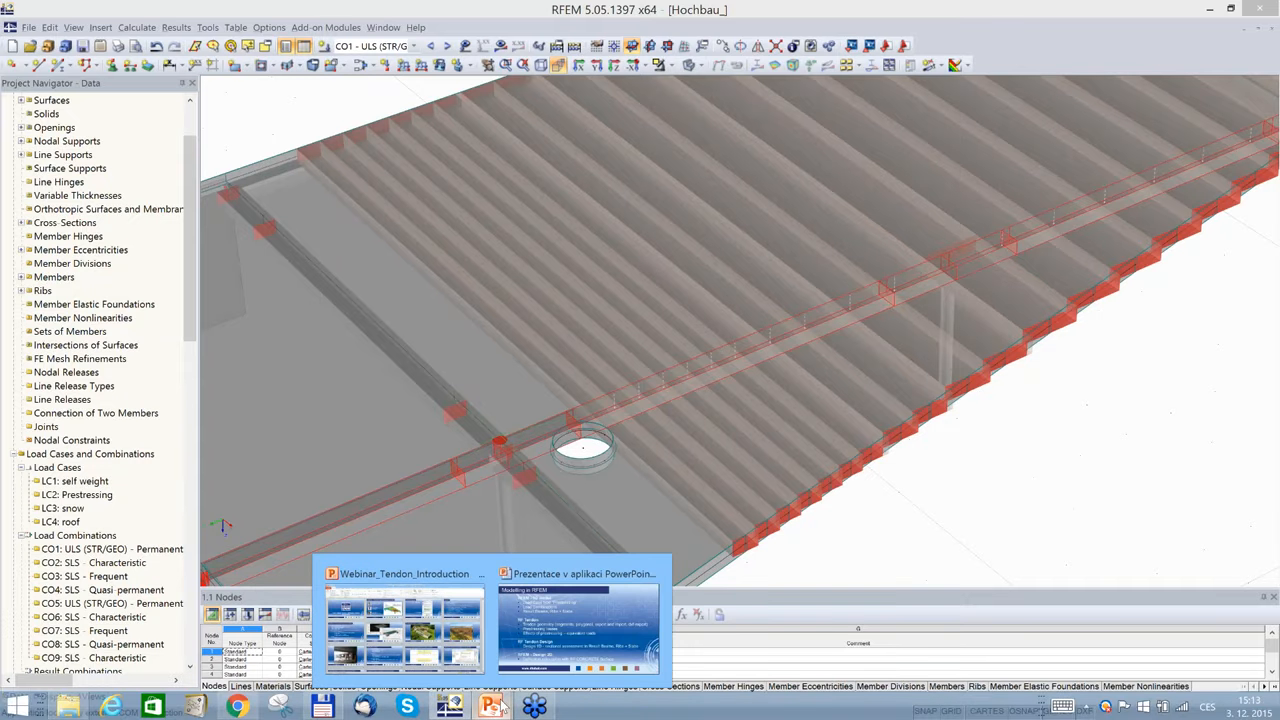
pyautogui.click(578, 625)
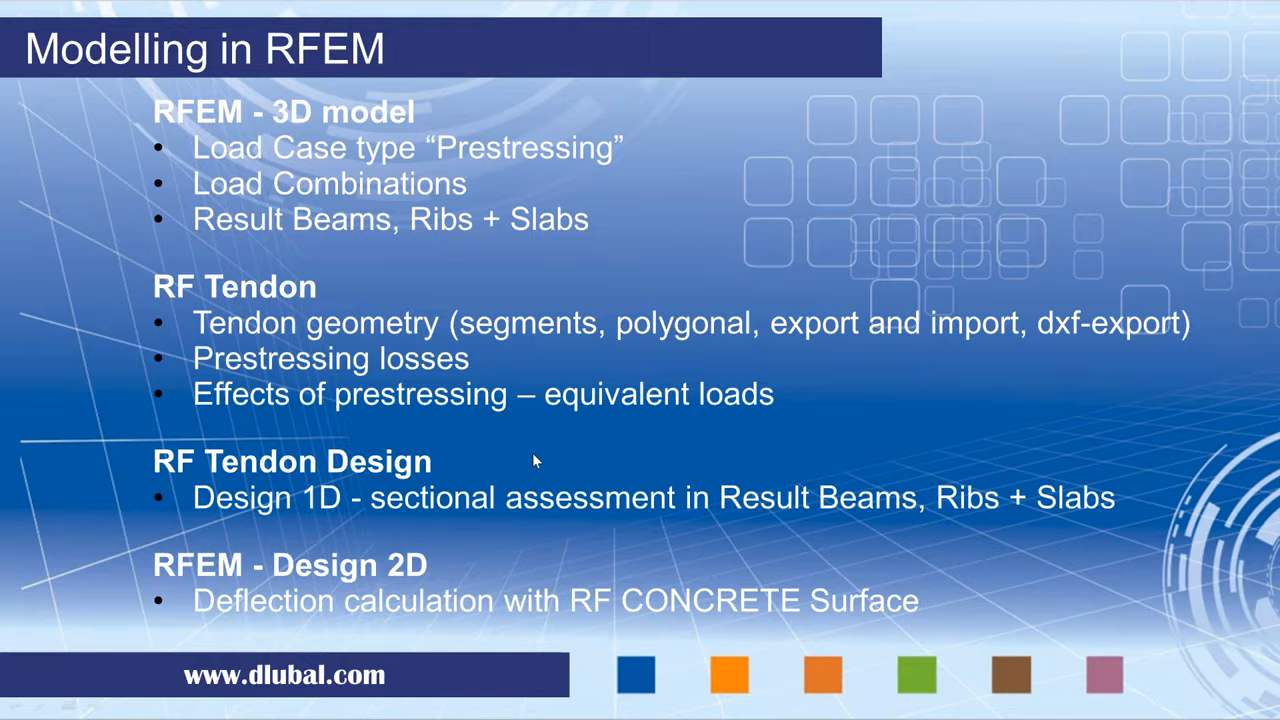
# - Switch from the slide show to the RF-TENDON window with the Hochbau_ project
pyautogui.hotkey('alt', 'Tab')
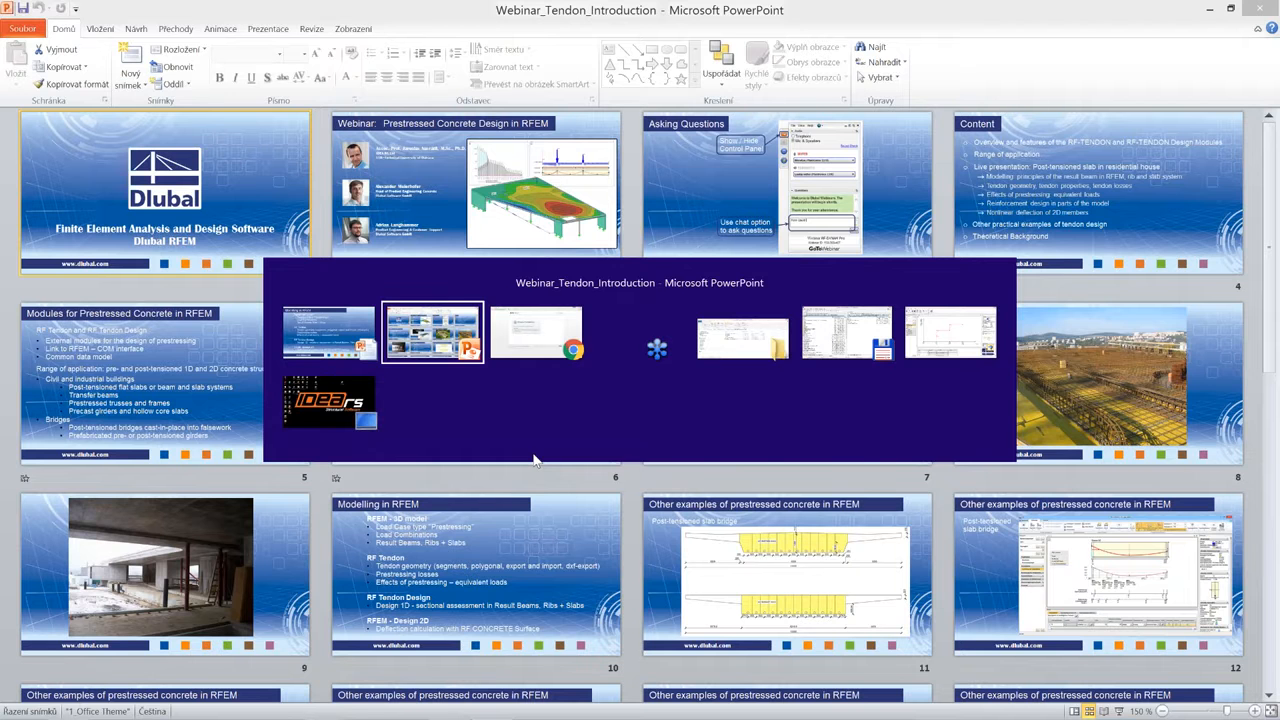
pyautogui.hotkey('alt', 'Tab')
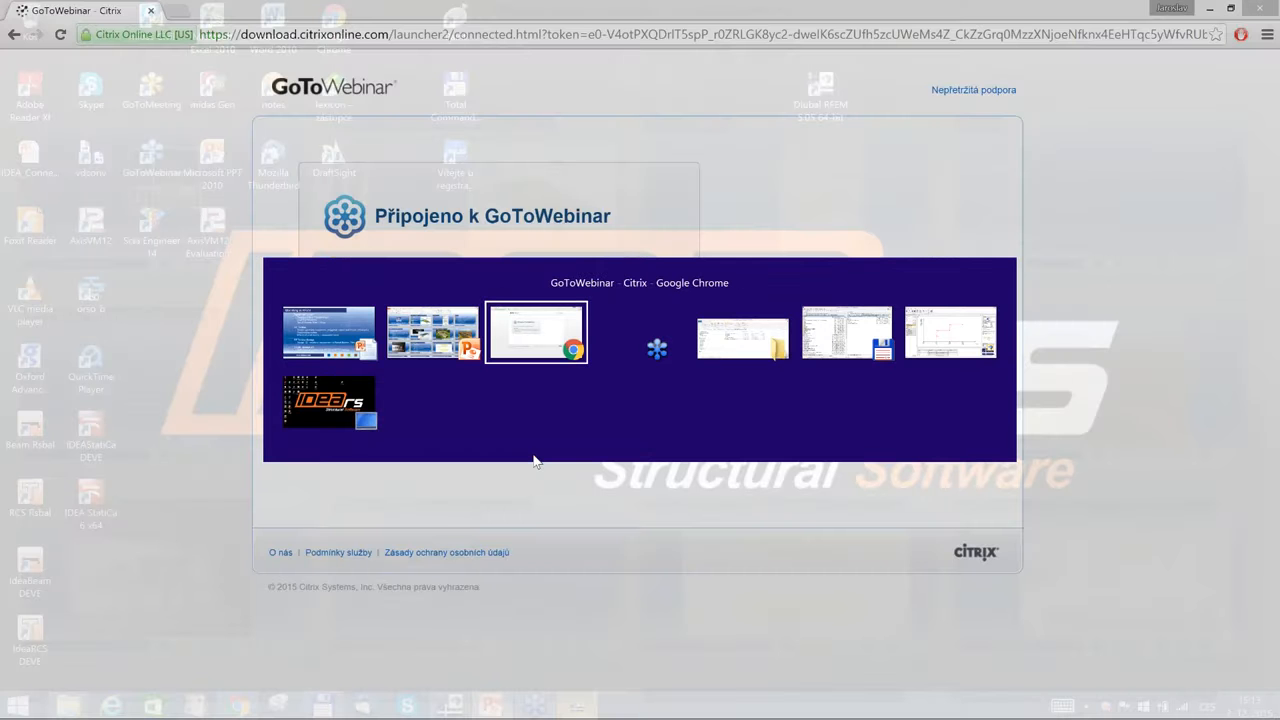
pyautogui.hotkey('alt', 'Tab')
pyautogui.hotkey('alt', 'Tab')
pyautogui.hotkey('alt', 'Tab')
pyautogui.hotkey('alt', 'Tab')
# - Examine how load cases LC1, LC2 and LC4 are distributed over time in the construction stages diagram
pyautogui.moveTo(490, 572); pyautogui.dragTo(492, 545)
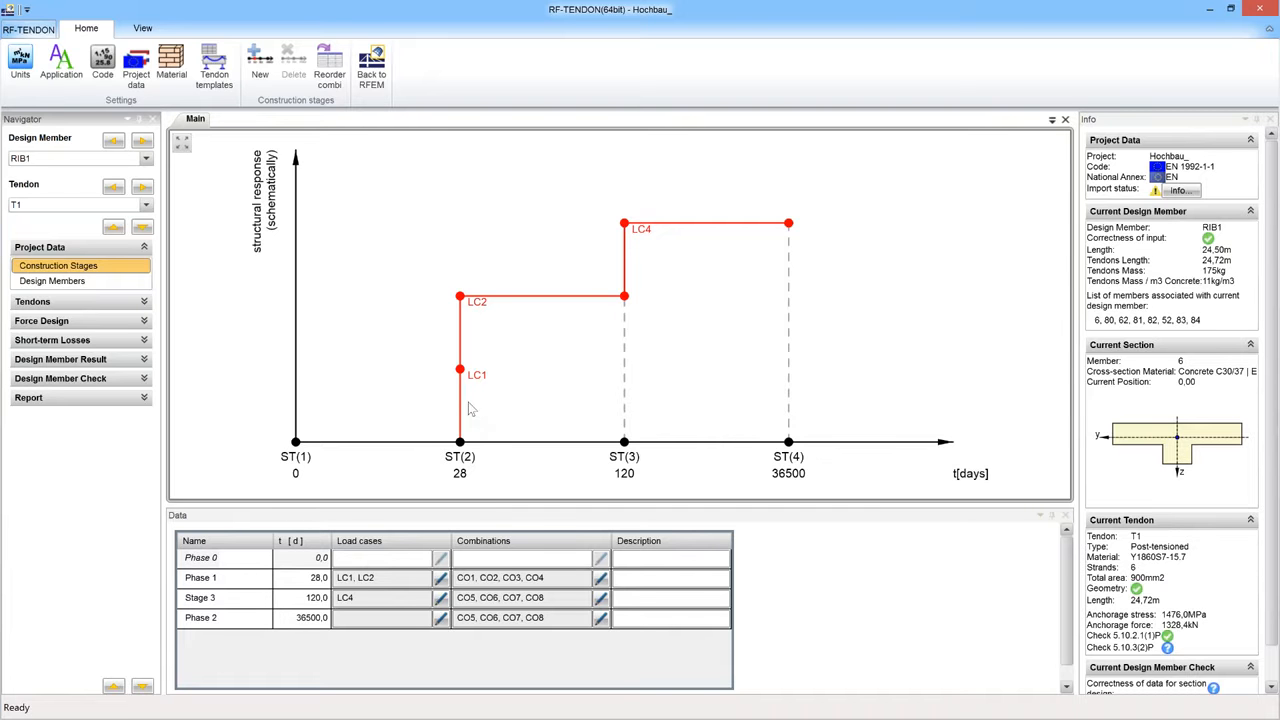
pyautogui.click(473, 320)
pyautogui.press('ctrl')
pyautogui.press('ctrl')
pyautogui.press('ctrl')
pyautogui.press('ctrl')
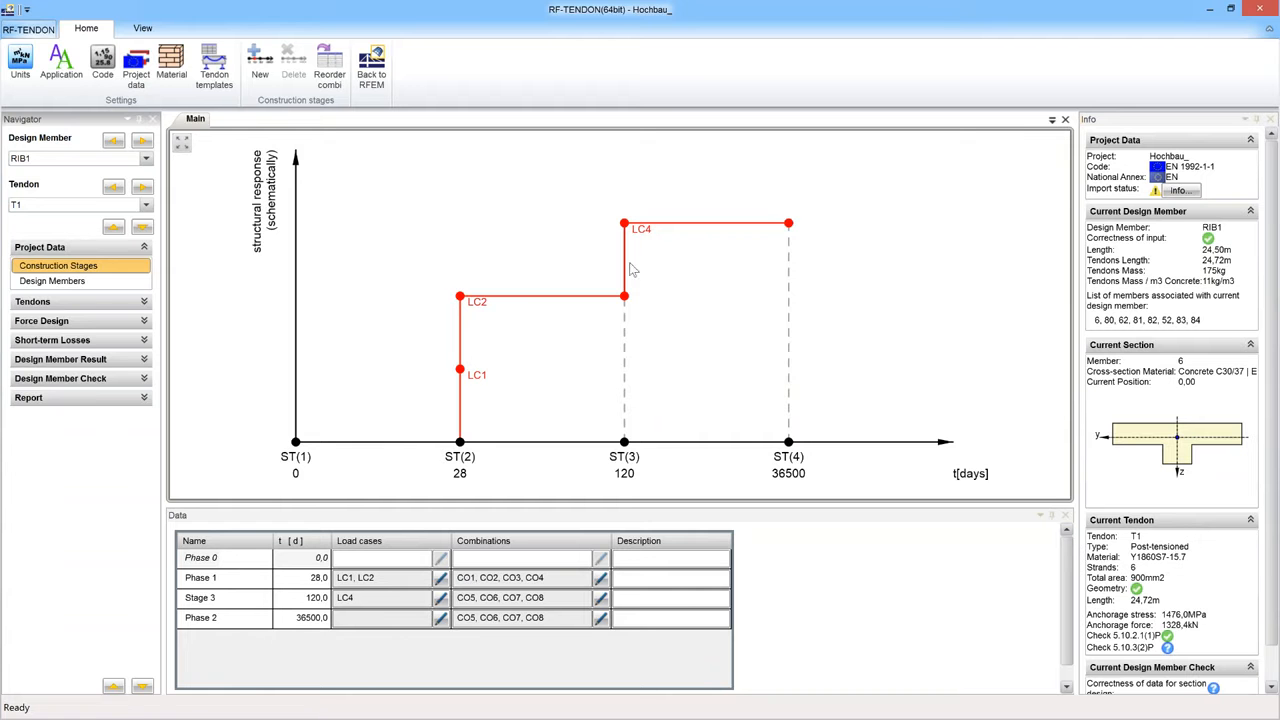
# - Inspect the load combinations assigned to construction stage Phase 1 in a widened selection dialog, and close it without changes
pyautogui.click(601, 580)
pyautogui.click(601, 581)
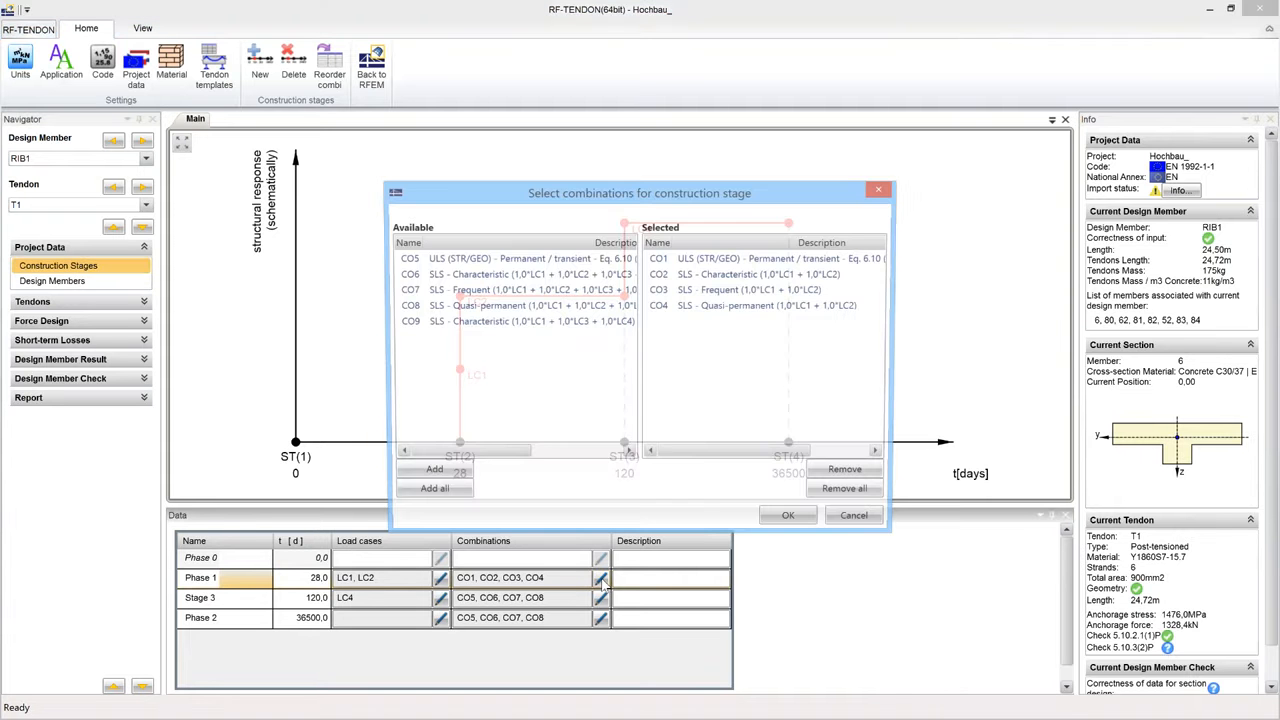
pyautogui.moveTo(903, 327); pyautogui.dragTo(1130, 332)
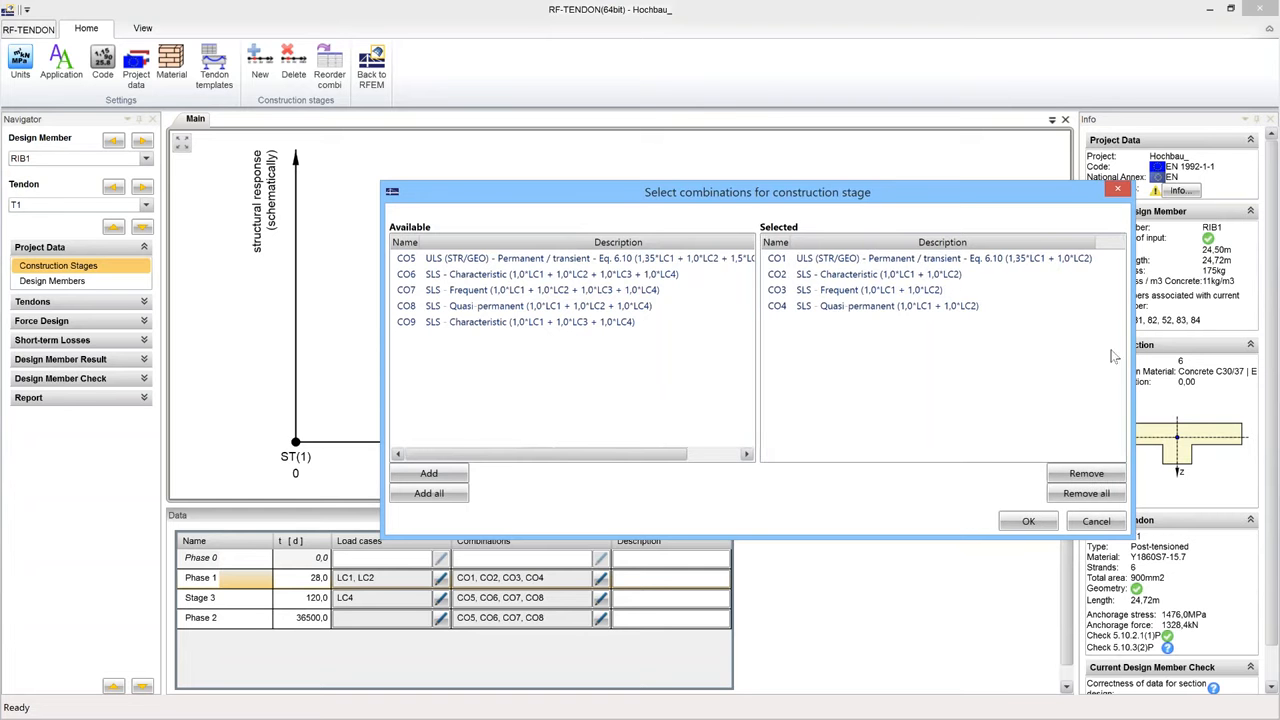
pyautogui.click(1097, 521)
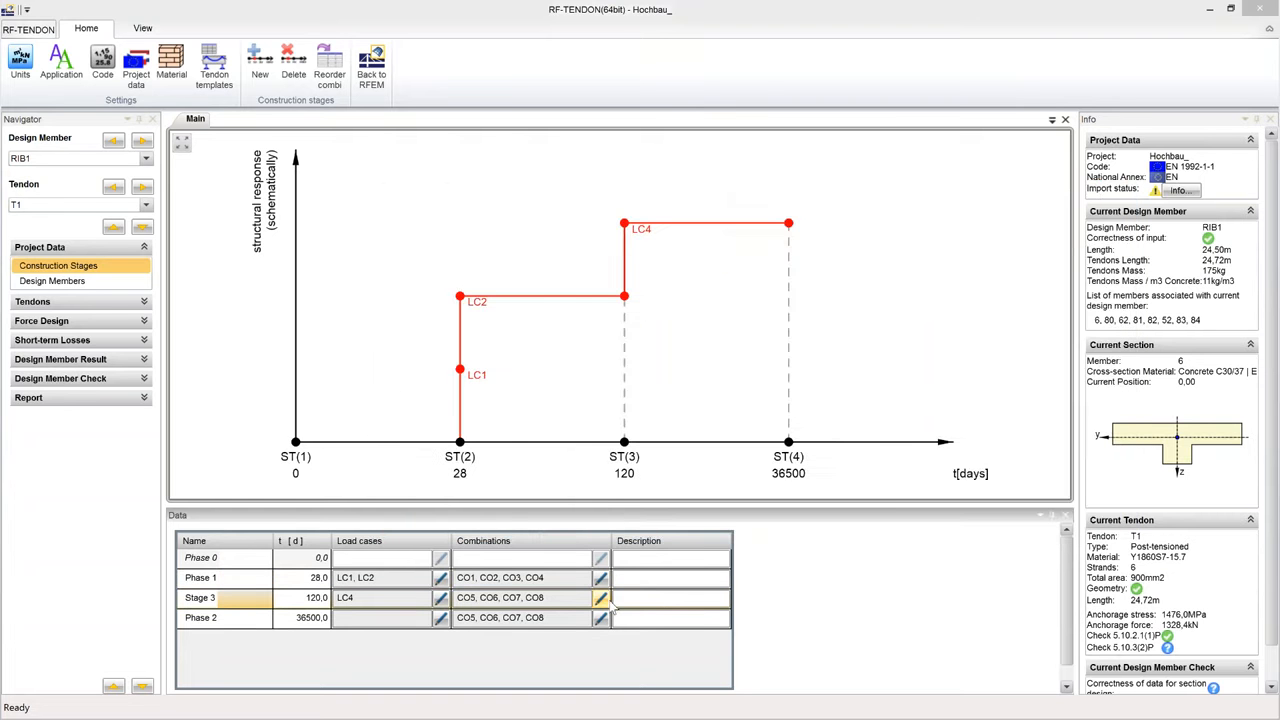
# - Inspect the load combinations assigned to construction stage Stage 3, and close the selection without changes
pyautogui.click(600, 598)
pyautogui.moveTo(900, 343); pyautogui.dragTo(1127, 350)
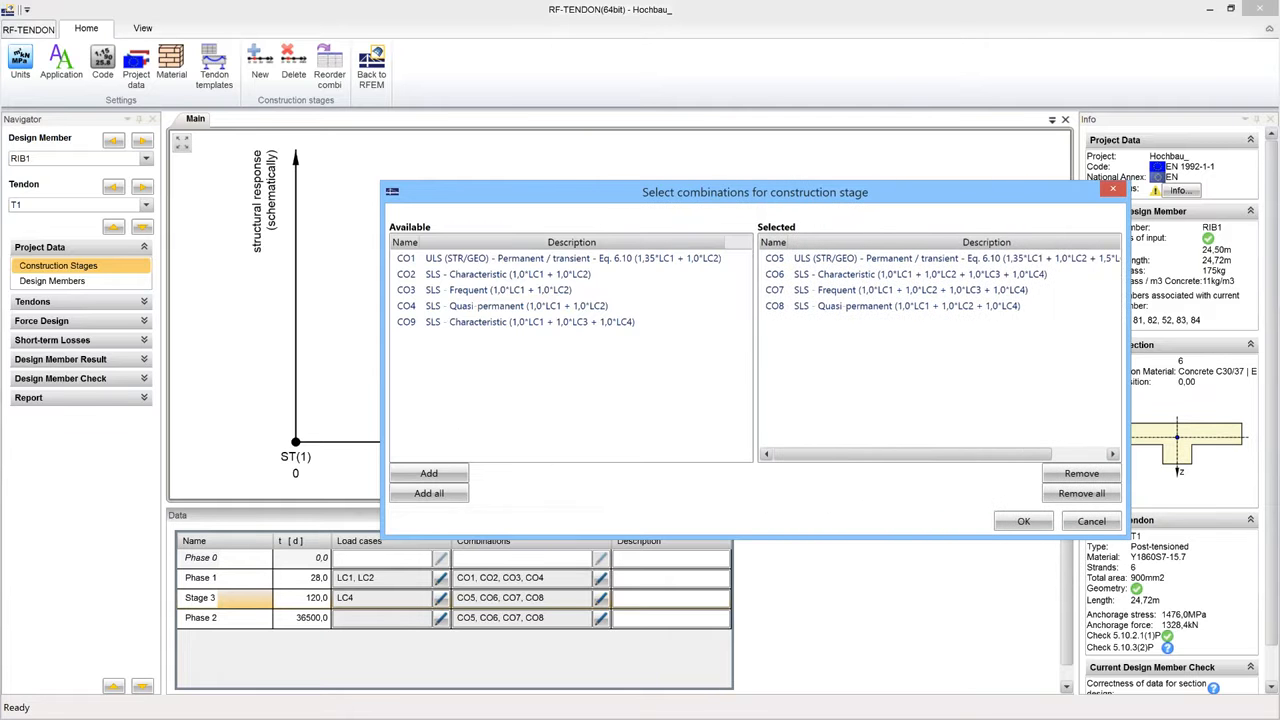
pyautogui.click(1010, 316)
pyautogui.click(1010, 350)
pyautogui.click(1092, 524)
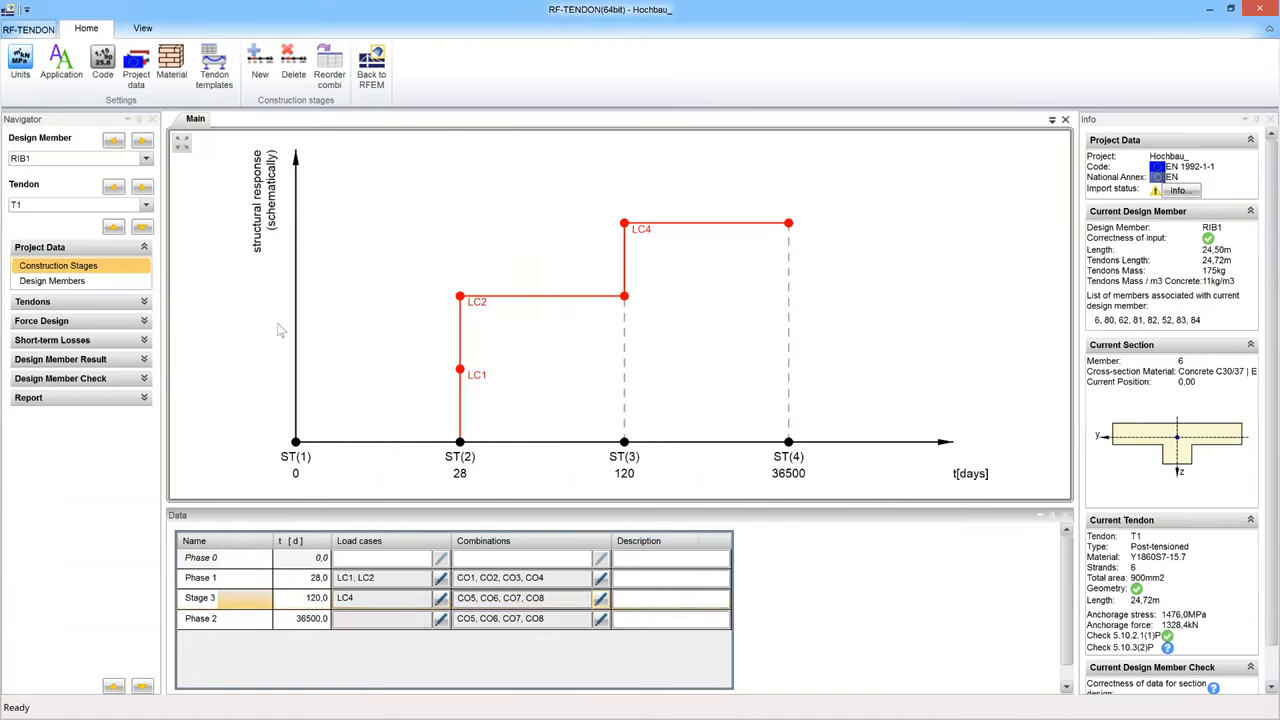
# - Open the Design Members data and inspect member RIB1 within the slab structure in the 3D view
pyautogui.click(52, 281)
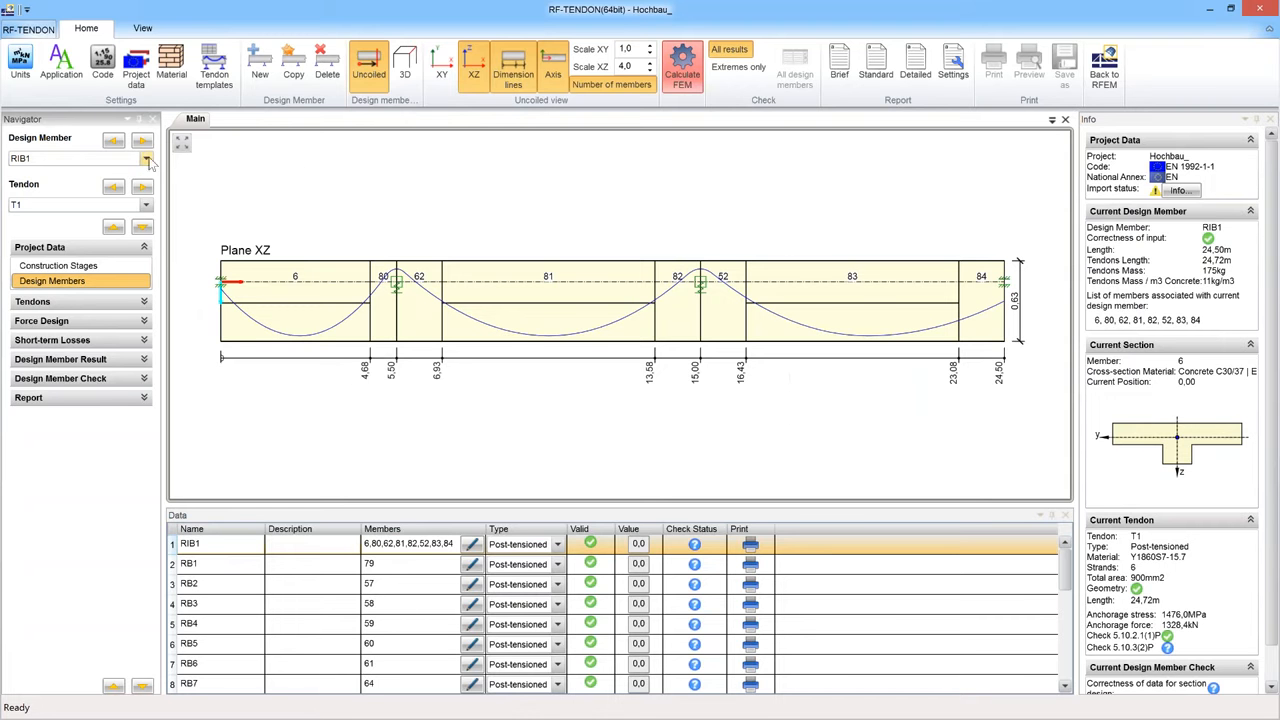
pyautogui.click(405, 67)
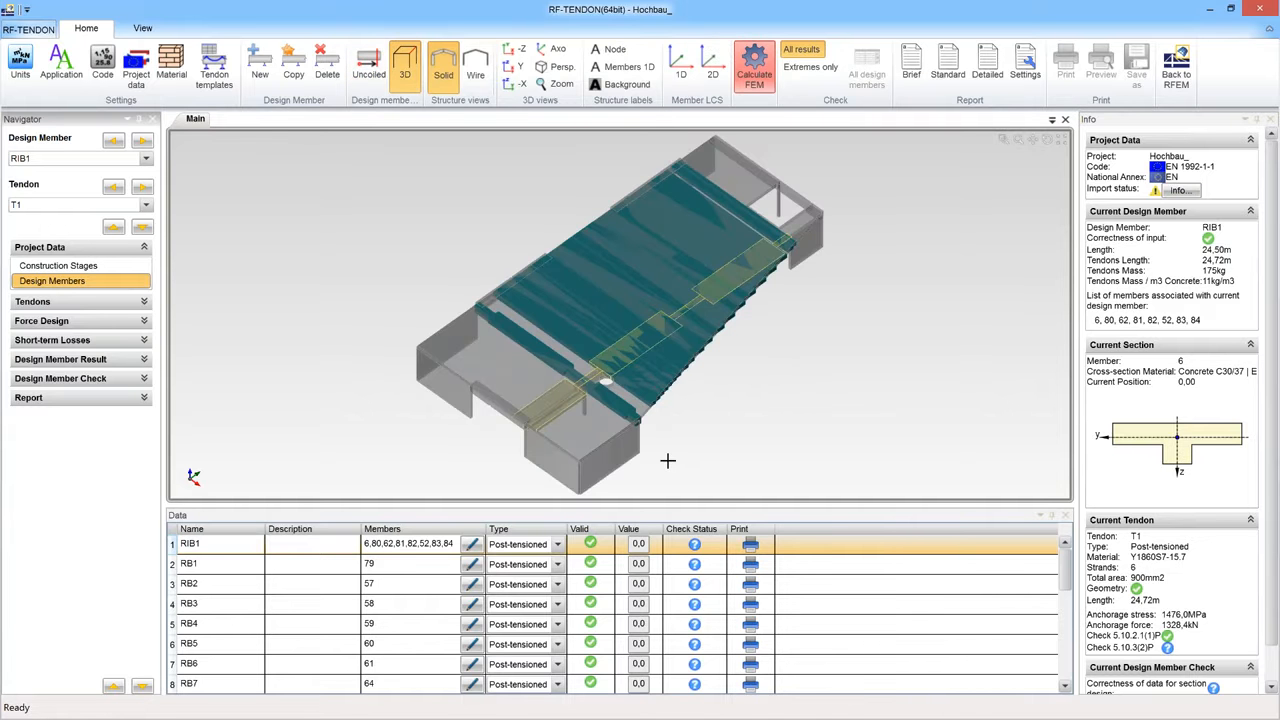
pyautogui.keyDown('ctrl'); pyautogui.moveTo(668, 460); pyautogui.dragTo(632, 428, button='middle'); pyautogui.keyUp('ctrl')
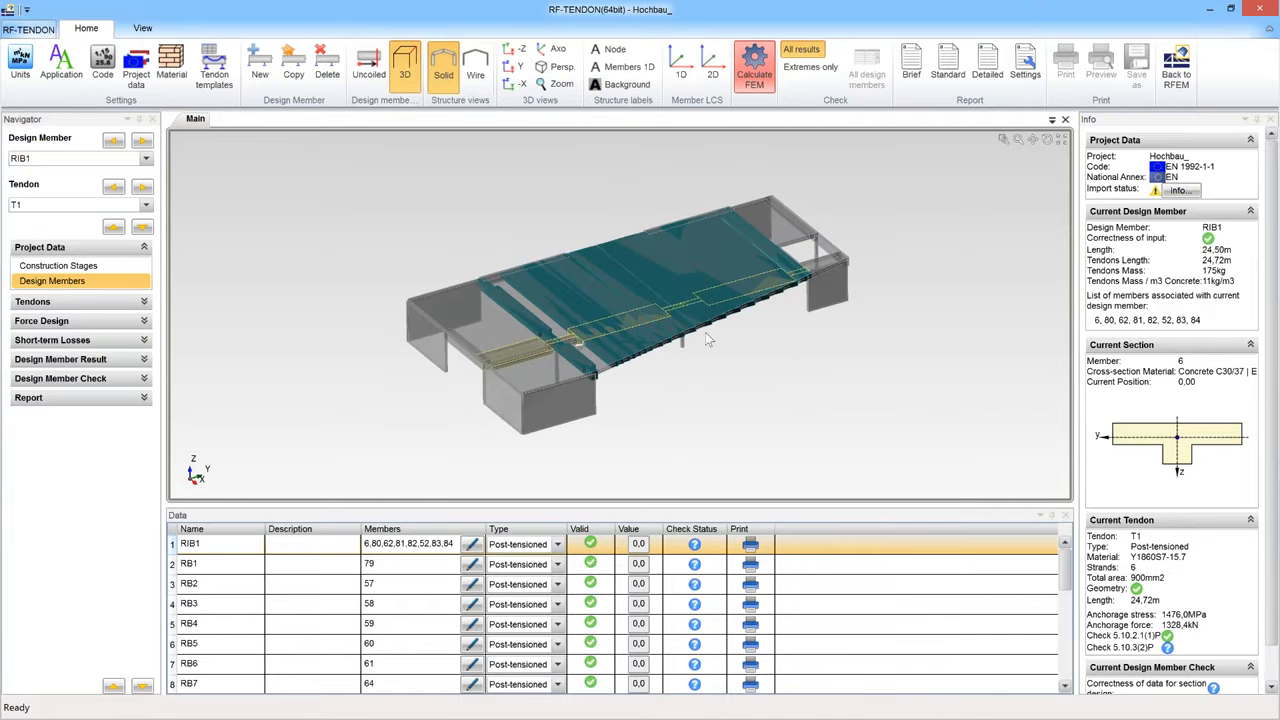
pyautogui.scroll(2, 705, 332)
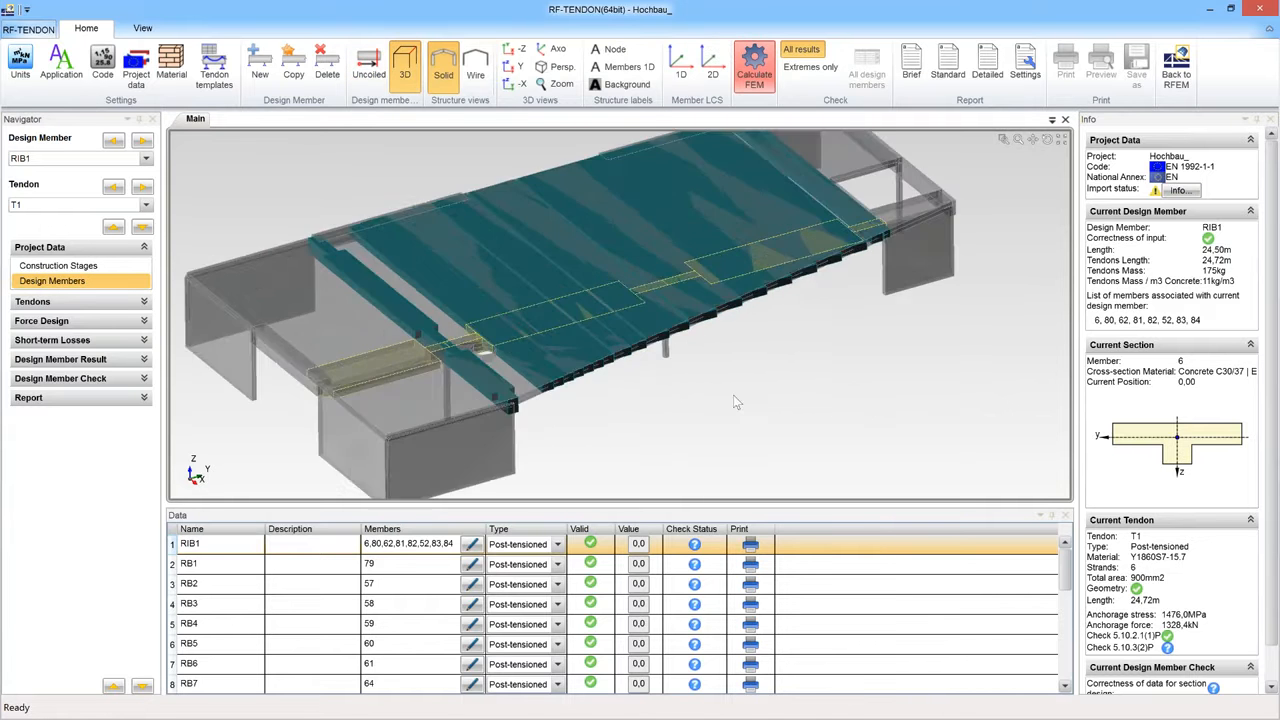
pyautogui.keyDown('ctrl'); pyautogui.moveTo(735, 401); pyautogui.dragTo(348, 347, button='middle'); pyautogui.keyUp('ctrl')
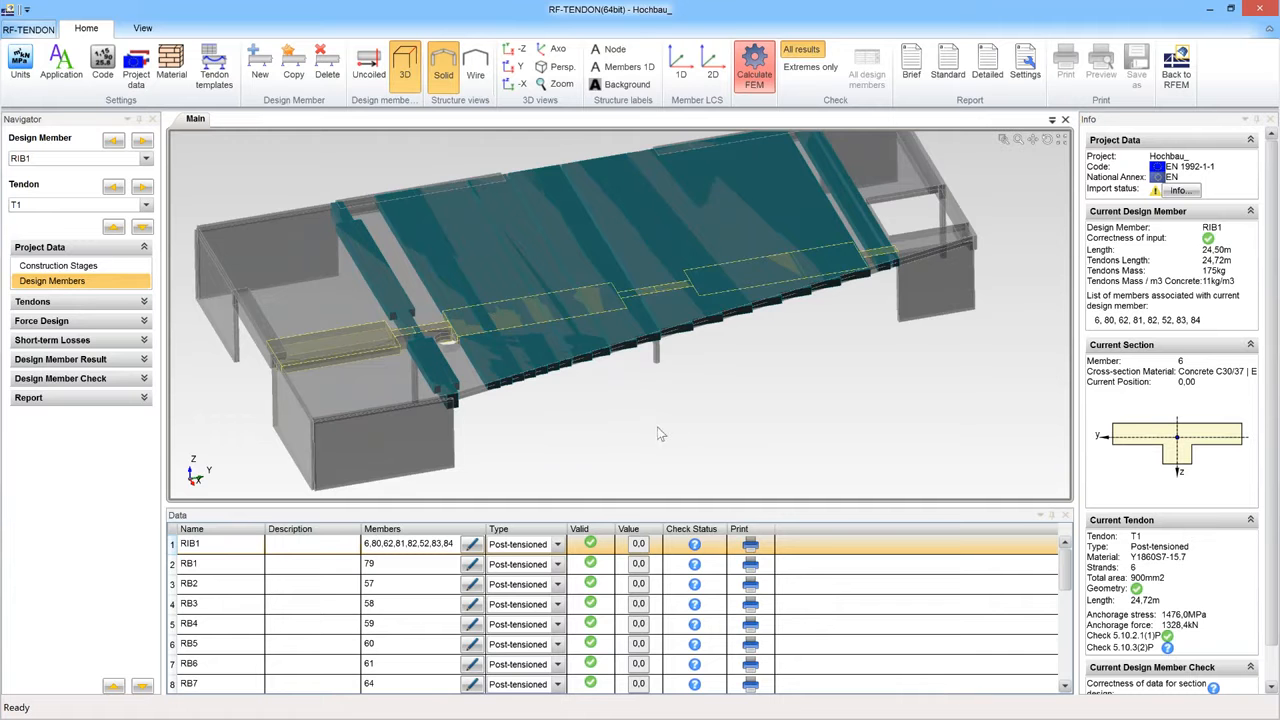
pyautogui.moveTo(652, 412); pyautogui.dragTo(668, 432, button='middle')
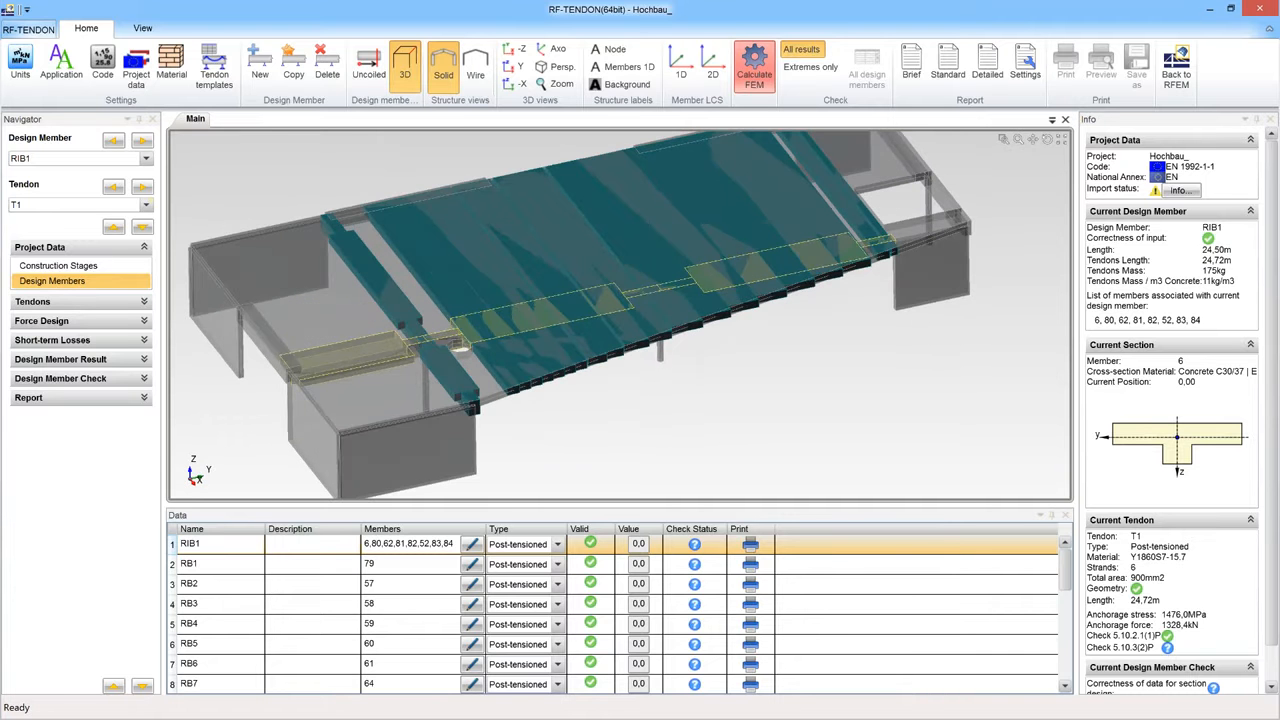
# - Highlight design members RB1 and RB3 in the 3D model, and leave RB5 as the current design member
pyautogui.click(147, 160)
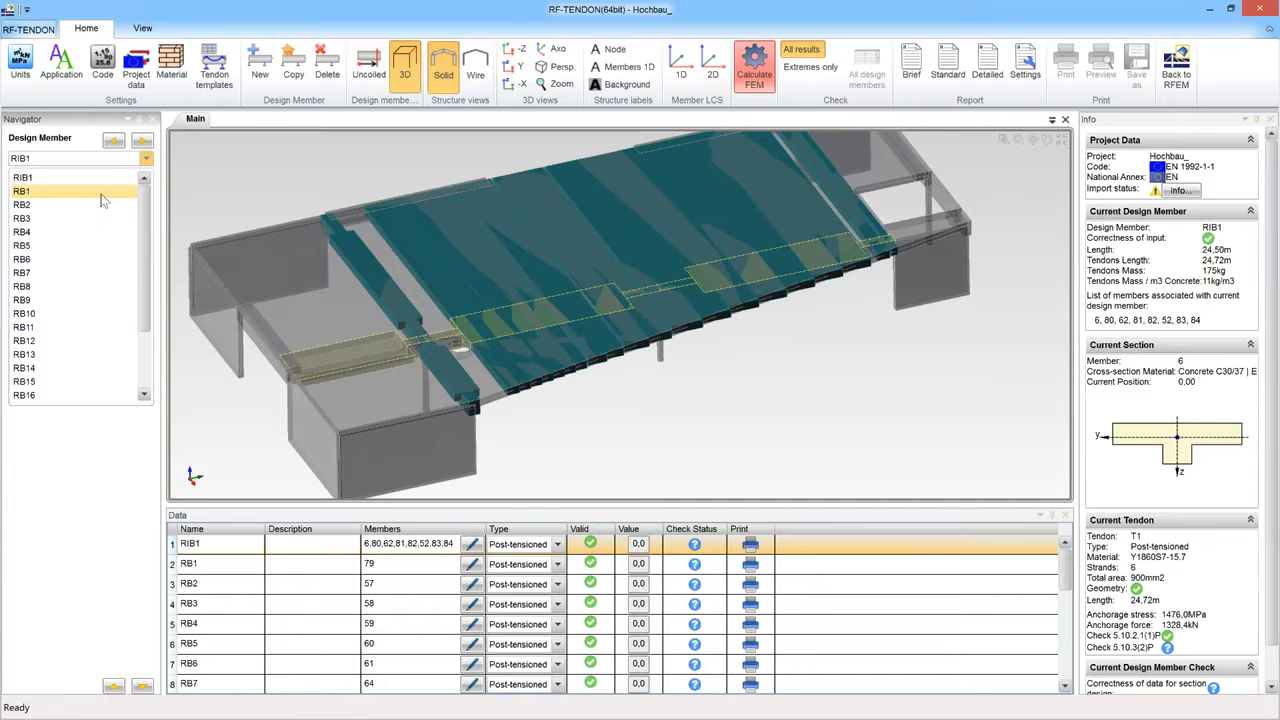
pyautogui.click(101, 194)
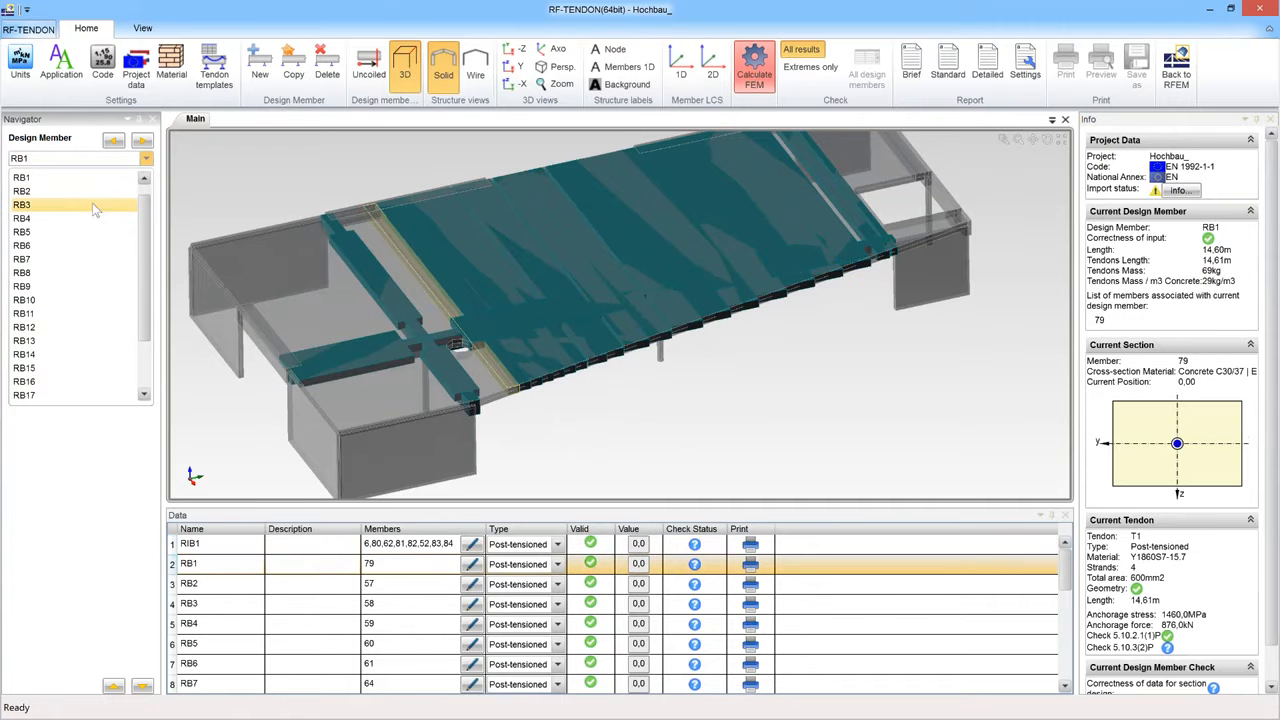
pyautogui.click(114, 205)
pyautogui.click(90, 158)
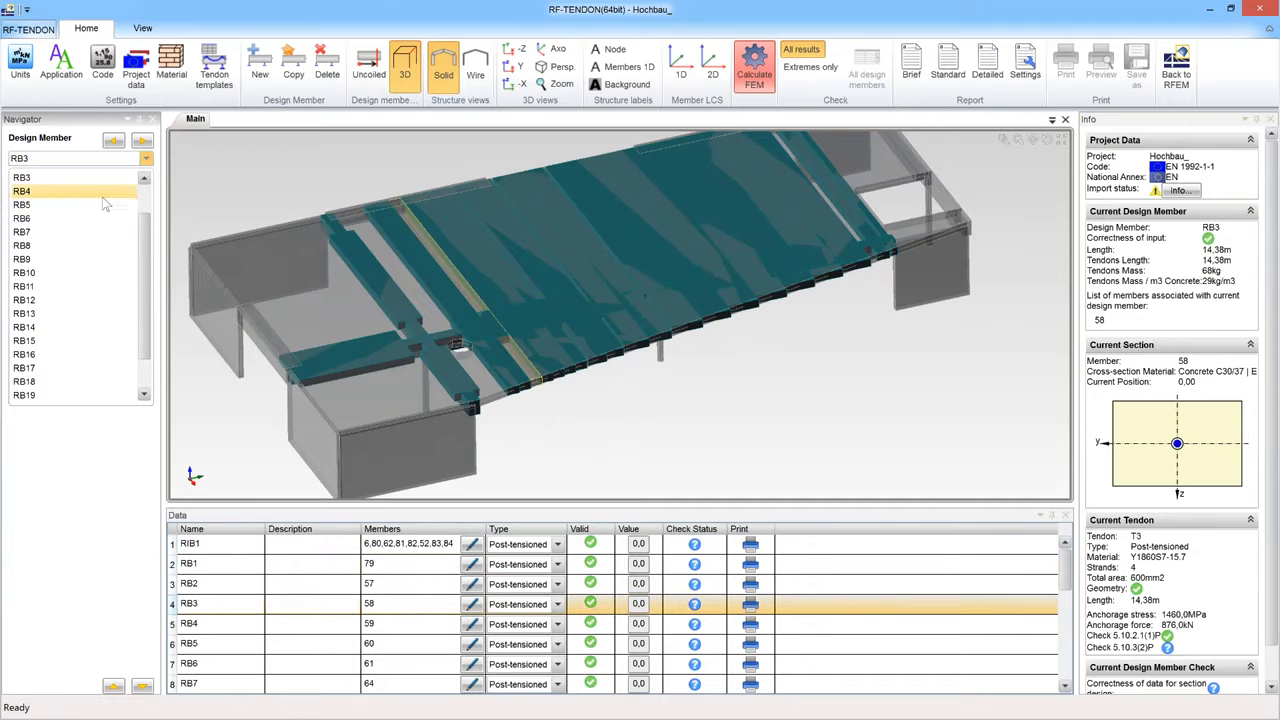
pyautogui.click(96, 204)
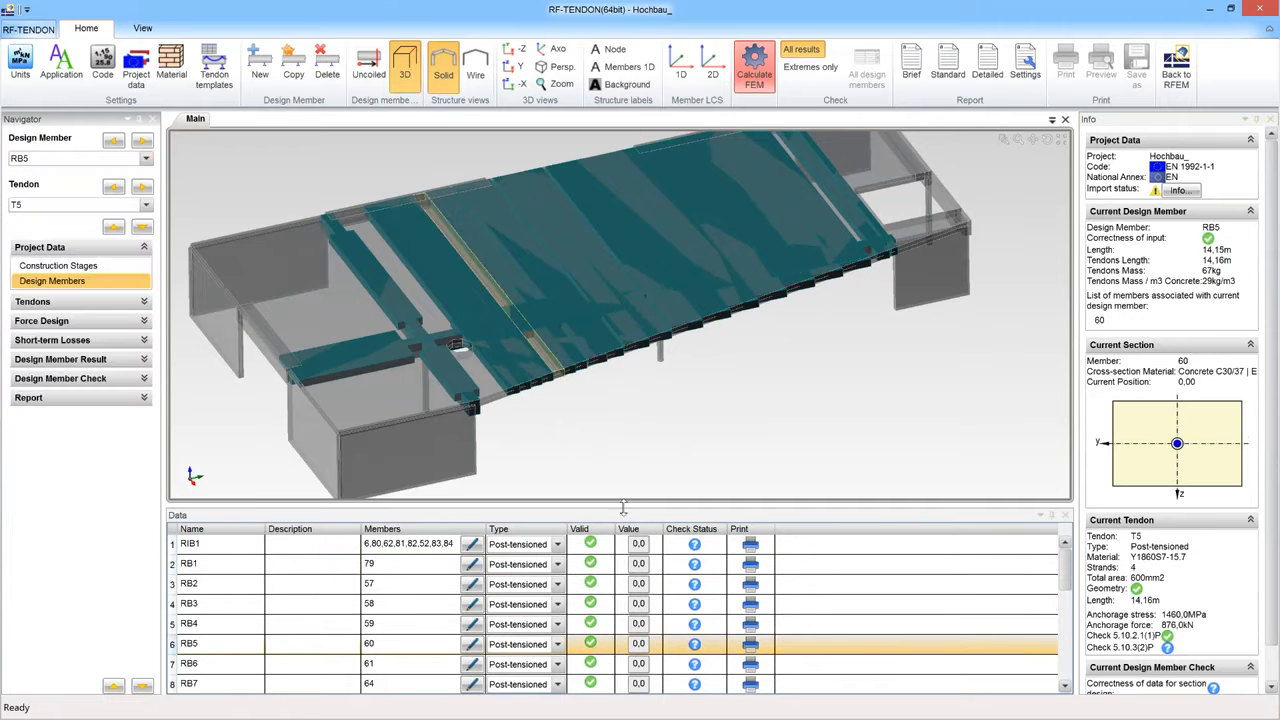
pyautogui.keyDown('ctrl'); pyautogui.moveTo(596, 455); pyautogui.dragTo(635, 446, button='middle'); pyautogui.keyUp('ctrl')
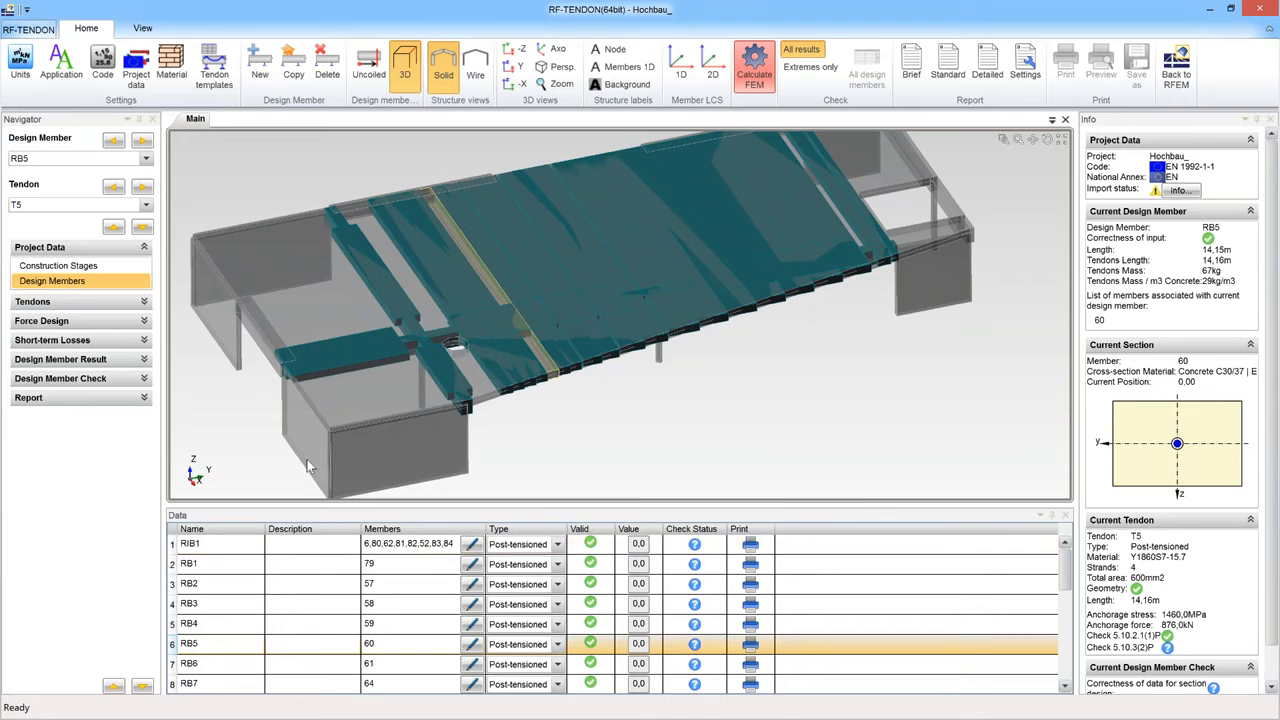
# - Show design member RB5 in the uncoiled view and open its Tendons Layout
pyautogui.click(372, 64)
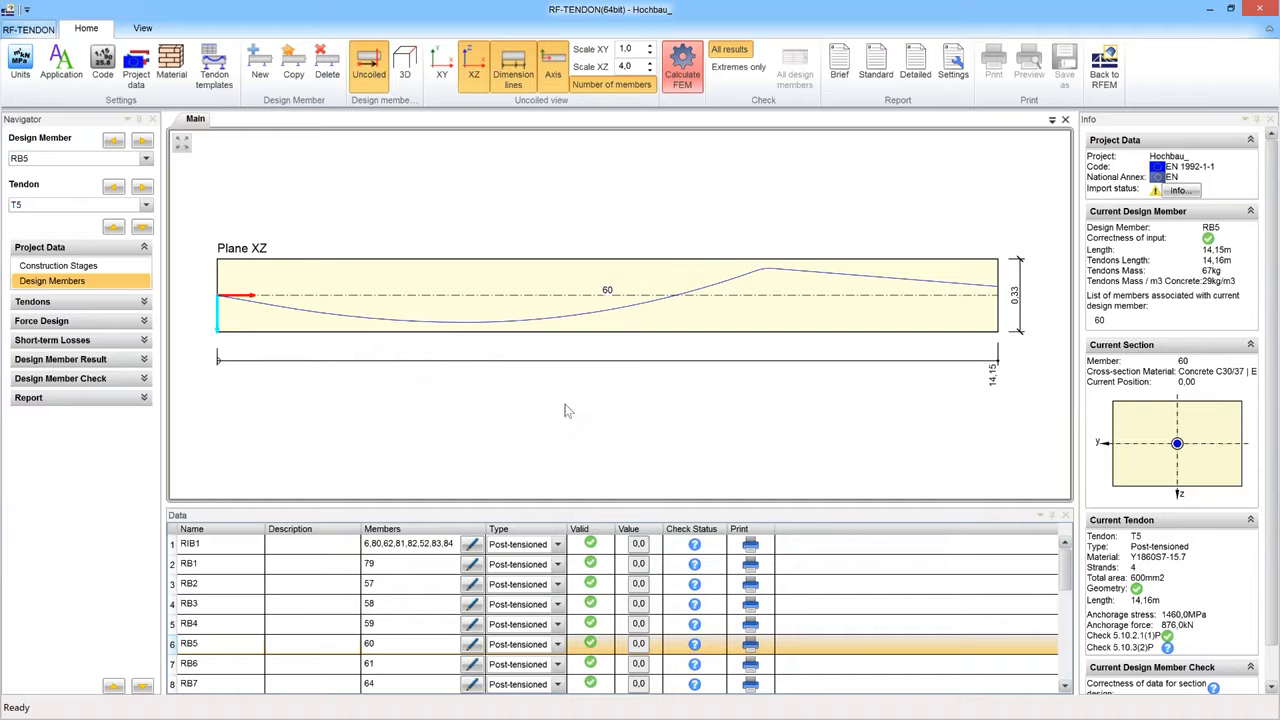
pyautogui.click(101, 303)
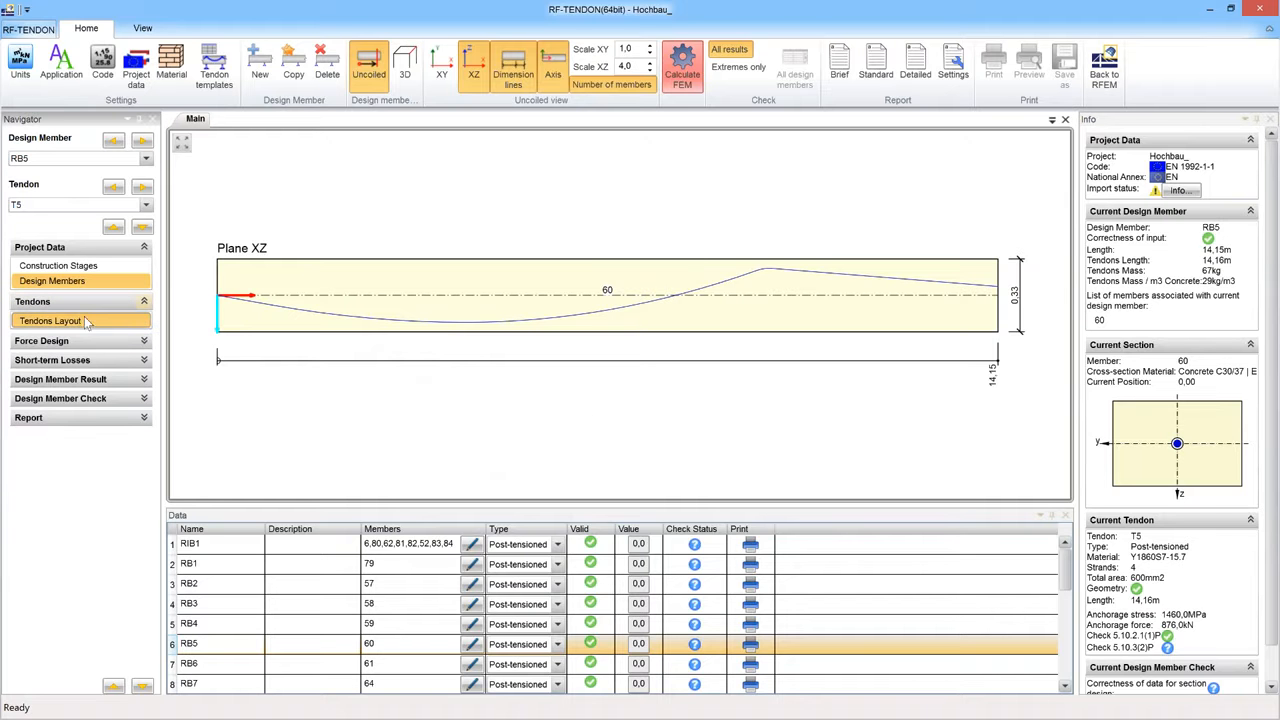
pyautogui.click(89, 323)
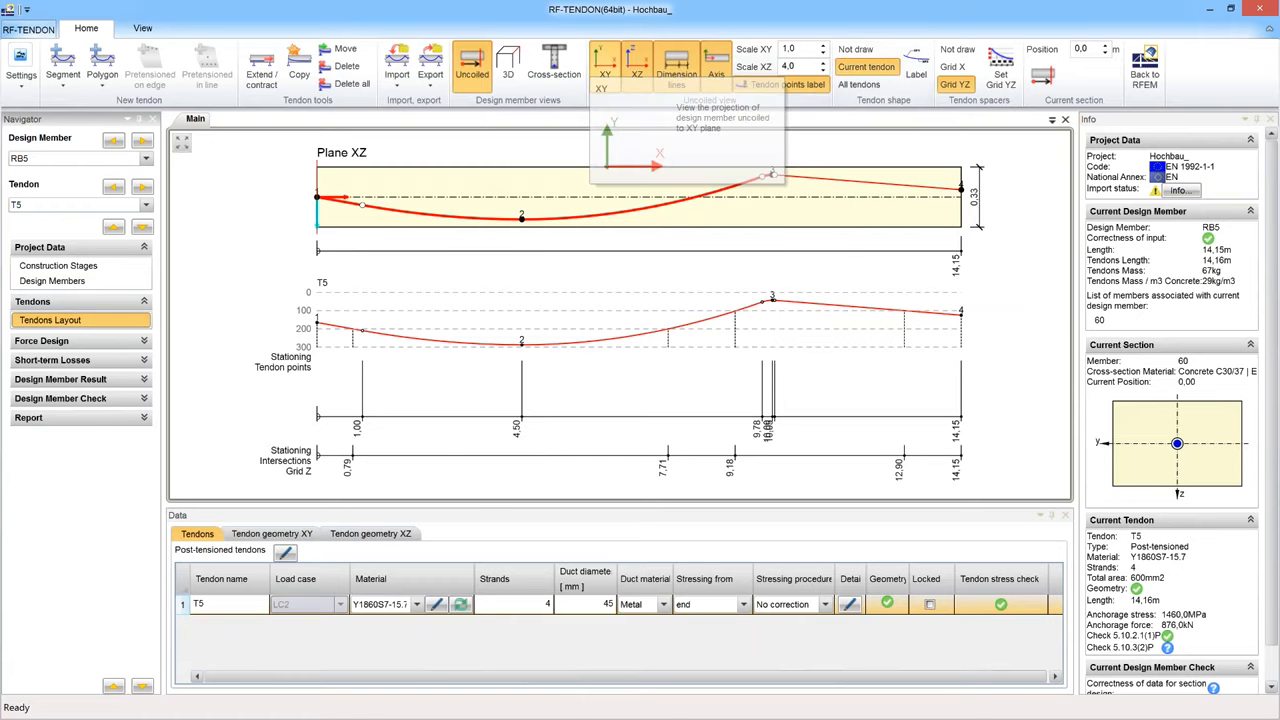
# - Set the XZ scale to 1,0, review tendon T5 in the XY and XZ planes, and hide the XY projection
pyautogui.click(823, 71)
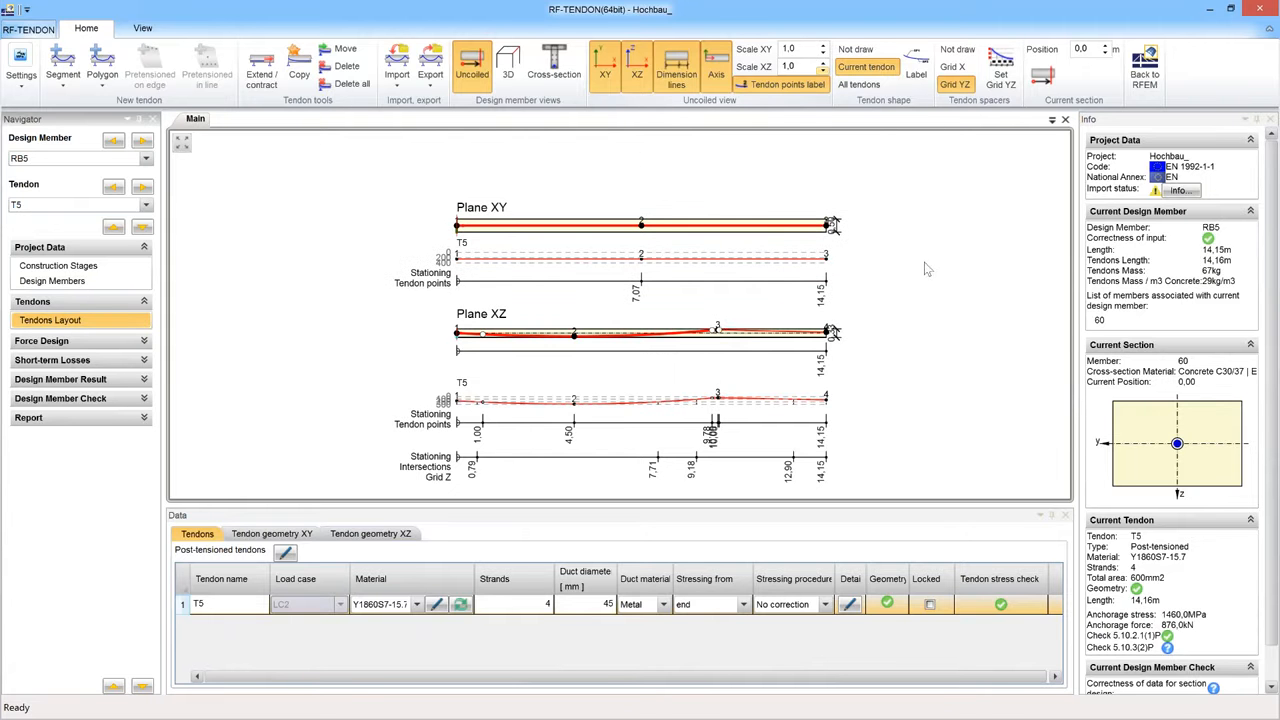
pyautogui.moveTo(720, 327); pyautogui.dragTo(696, 284, button='middle')
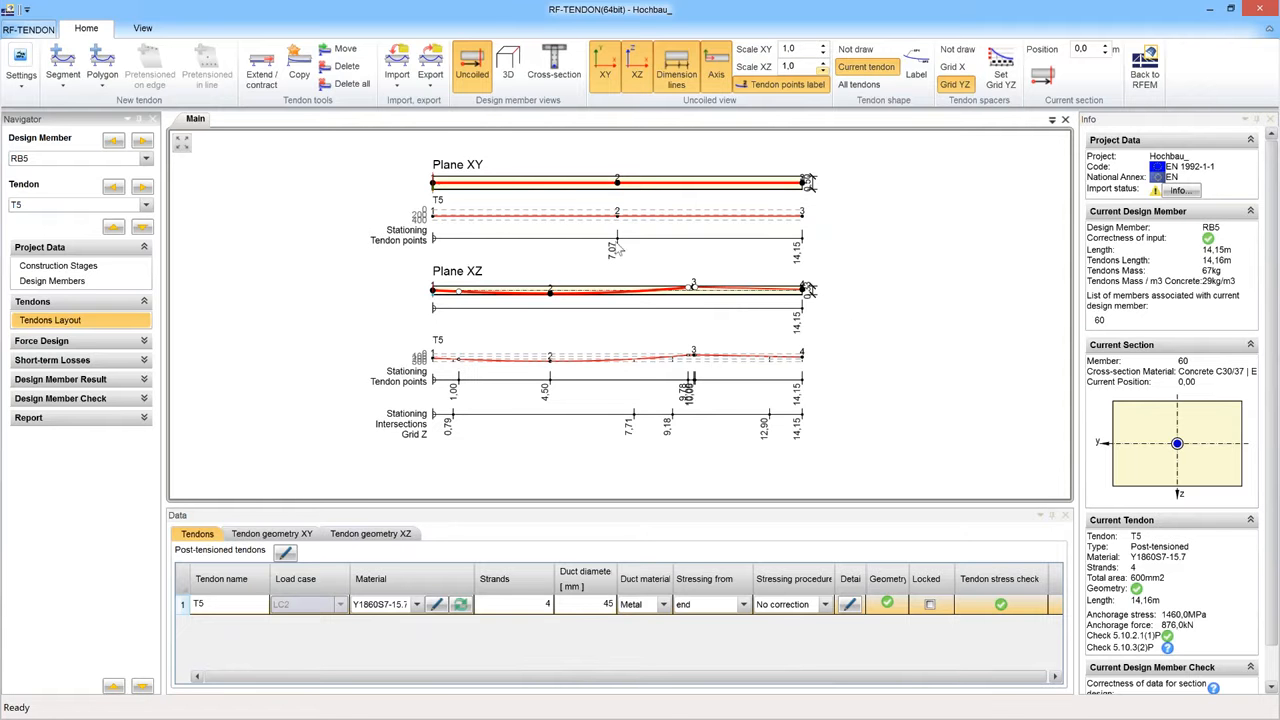
pyautogui.press('ctrl')
pyautogui.press('ctrl')
pyautogui.press('ctrl')
pyautogui.press('ctrl')
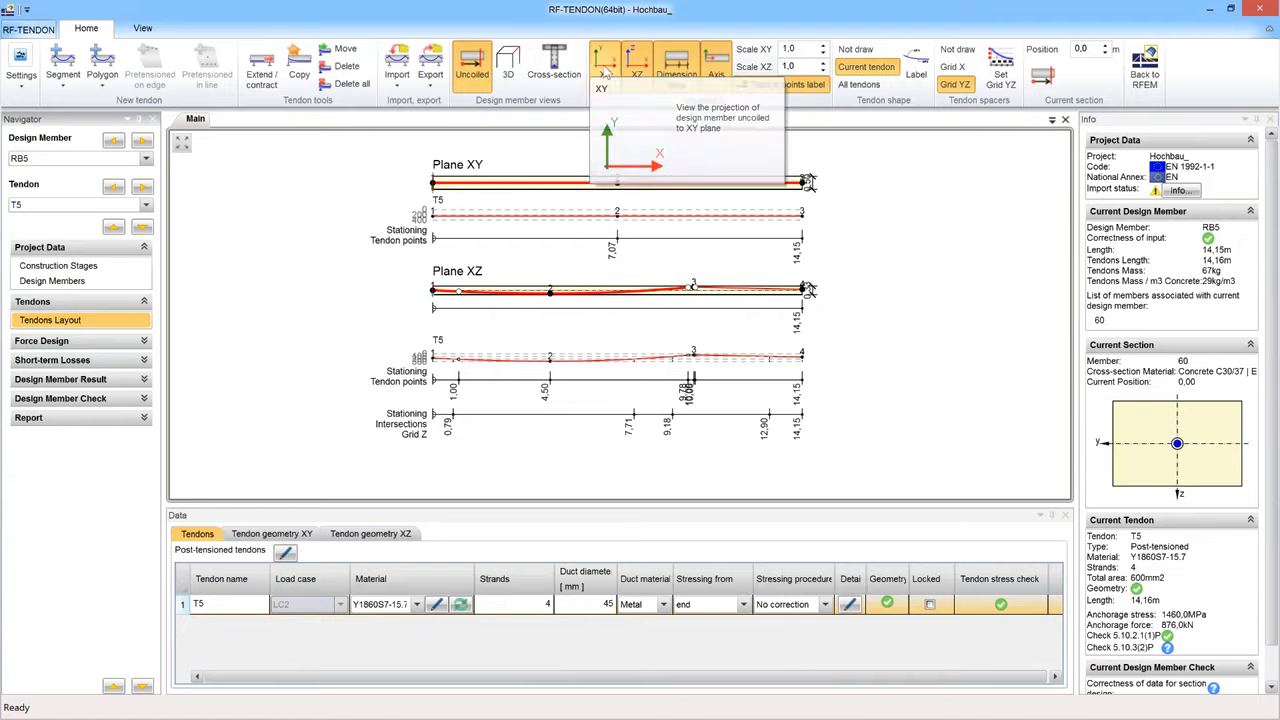
pyautogui.click(605, 73)
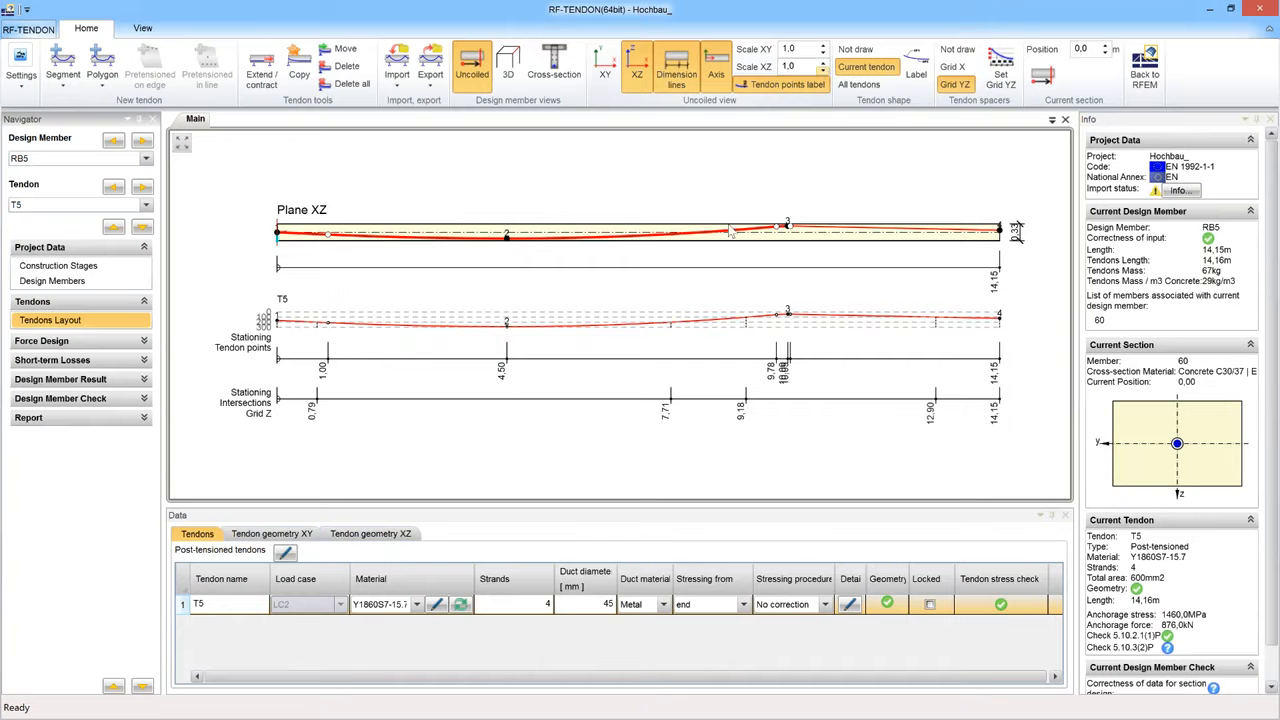
# - Set the XZ scale to 4,0 and select tendon point 2 of T5 to show its XZ geometry data
pyautogui.click(822, 64)
pyautogui.click(822, 62)
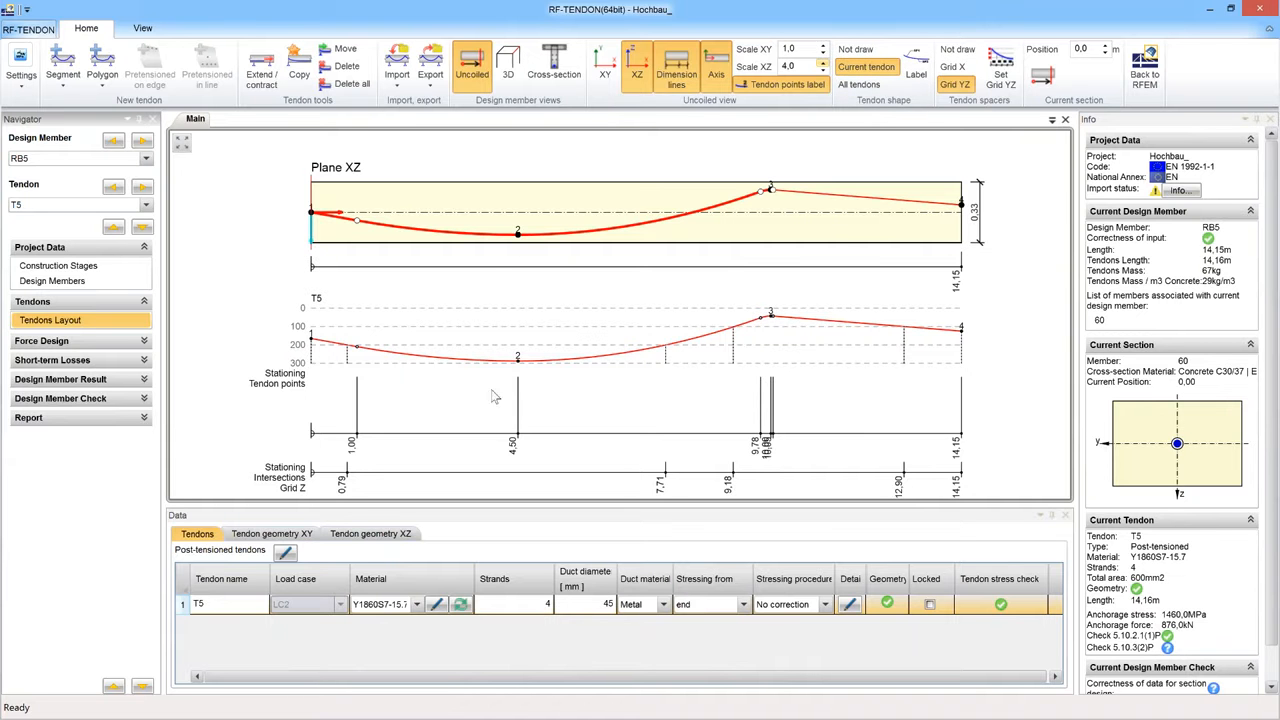
pyautogui.click(518, 236)
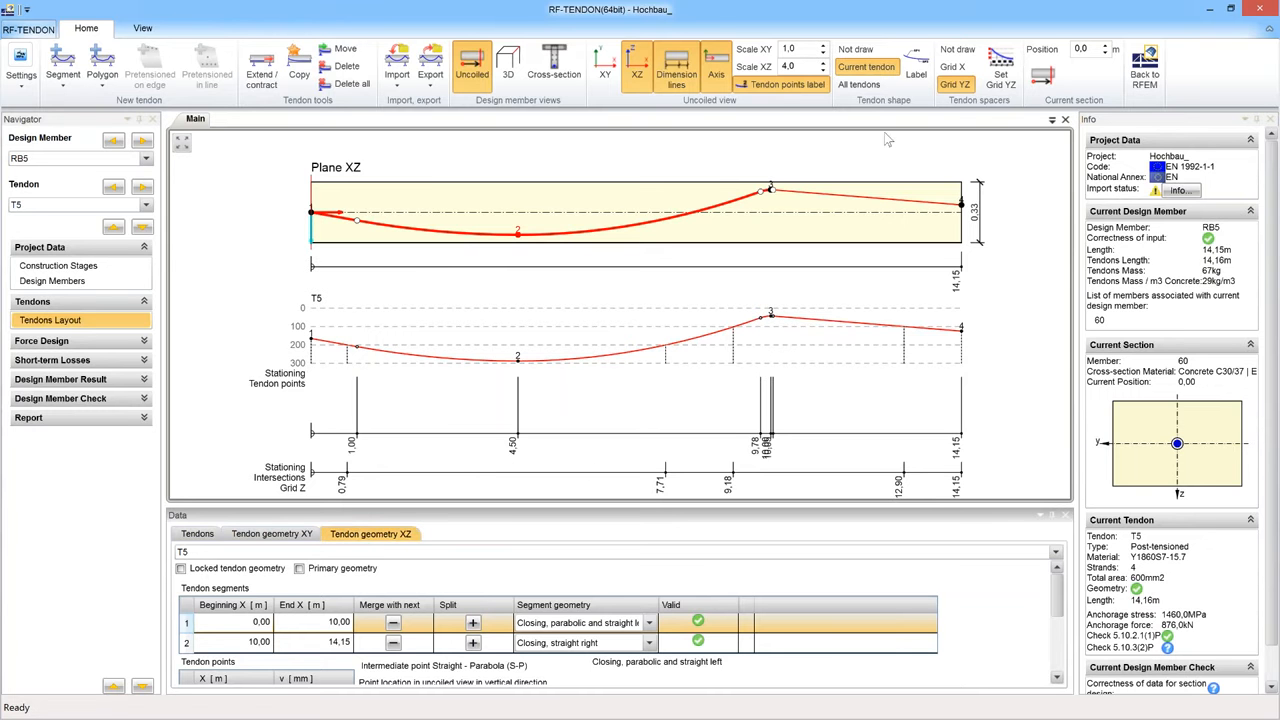
# - Turn off the tendon shape drawing, enlarge the data area and review the geometry types available for the first tendon segment
pyautogui.click(856, 49)
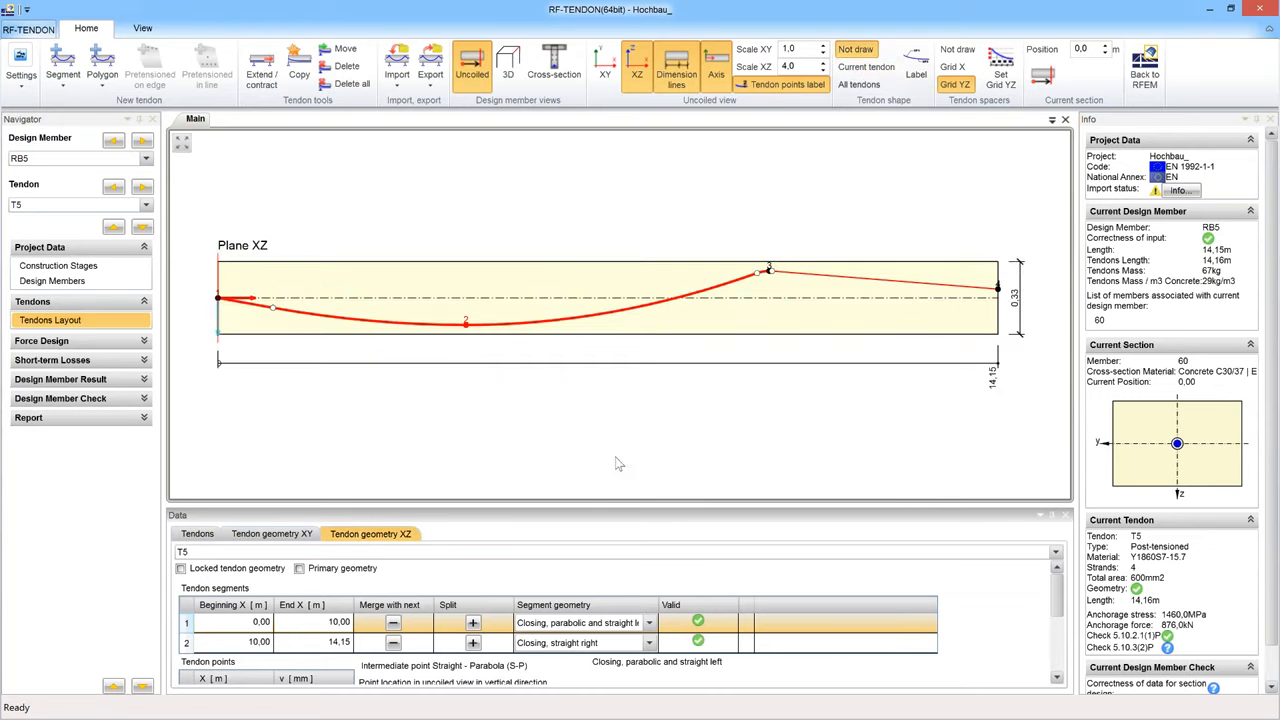
pyautogui.moveTo(589, 504); pyautogui.dragTo(598, 272)
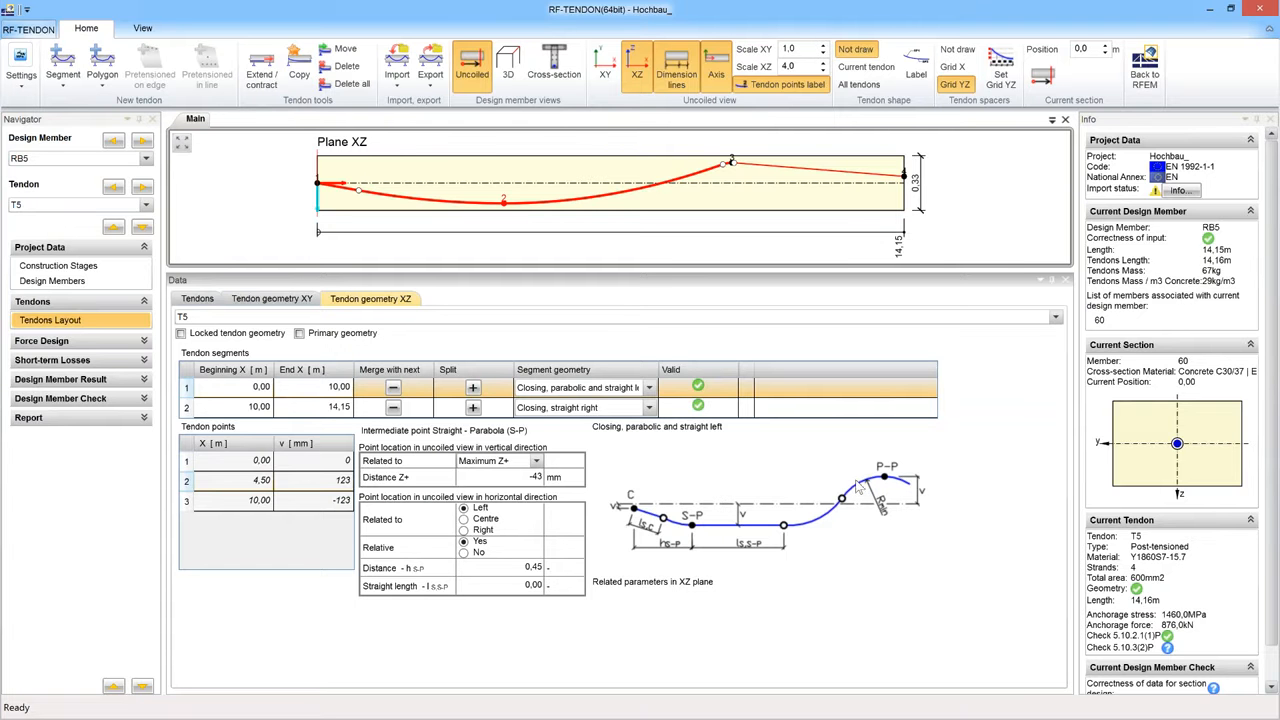
pyautogui.click(649, 389)
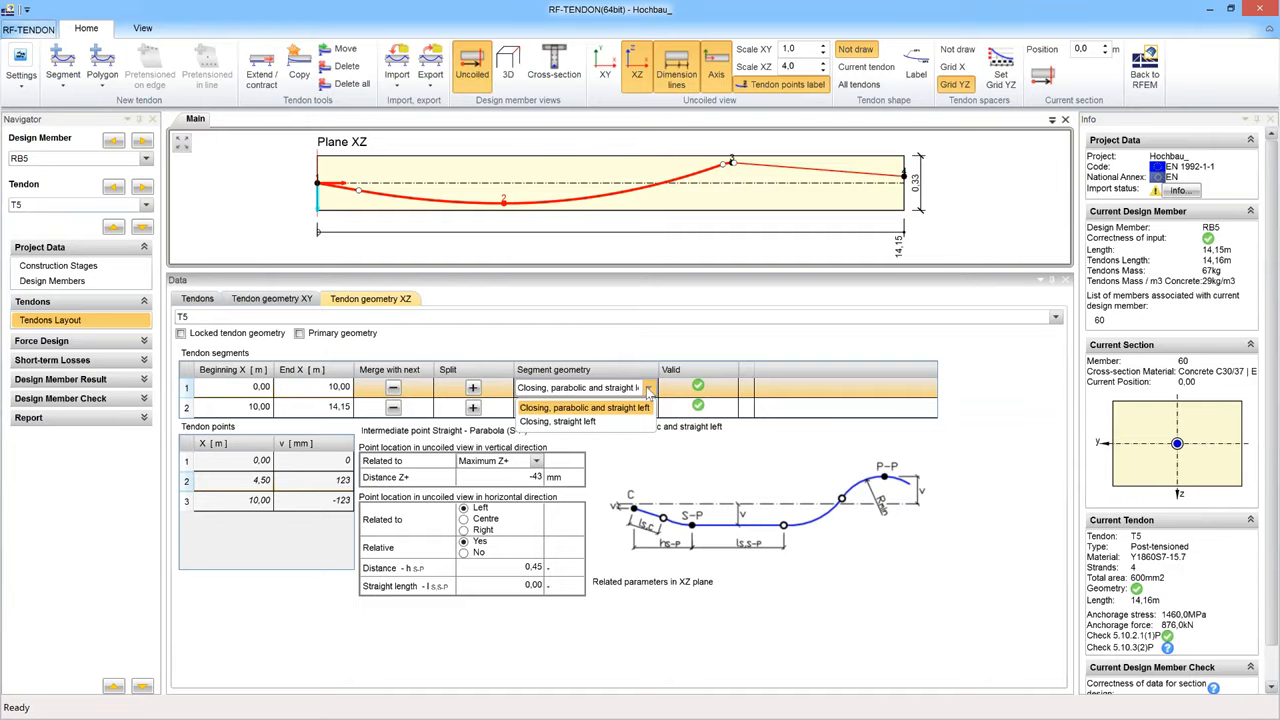
pyautogui.click(648, 390)
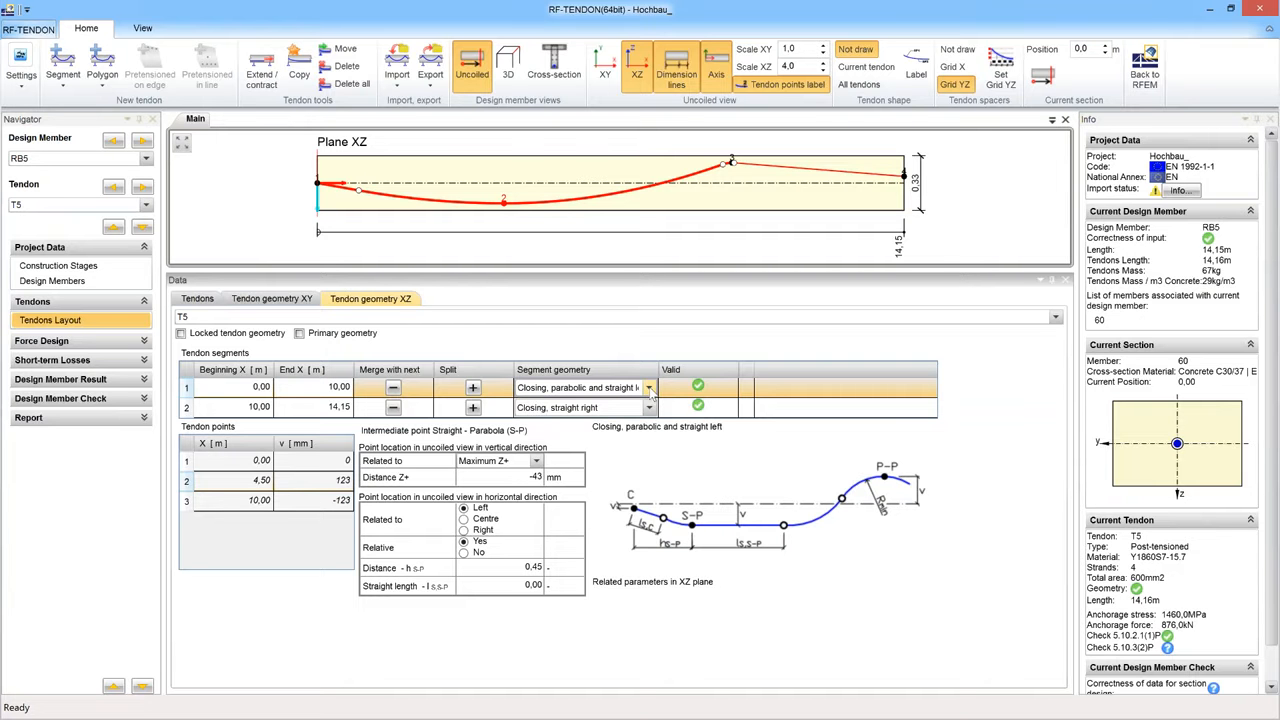
pyautogui.click(649, 389)
pyautogui.click(647, 408)
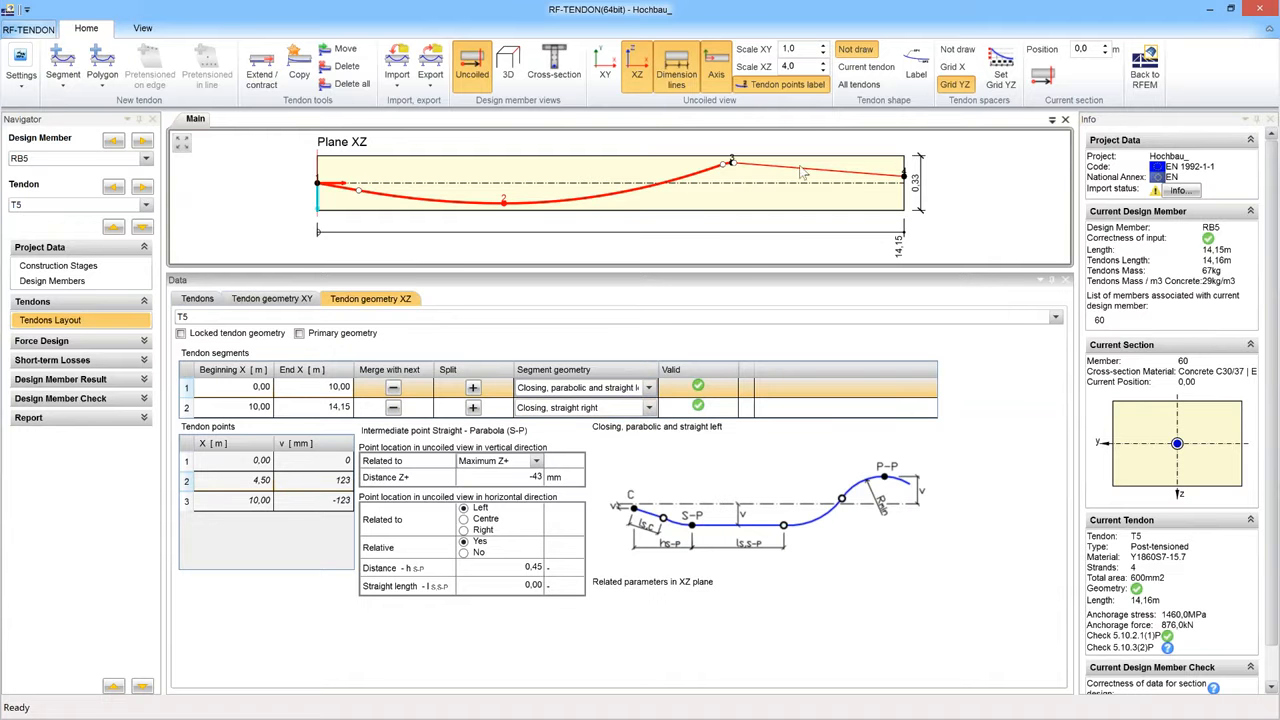
# - Select the closing point at the tendon's far end, and review the options for importing and exporting tendons
pyautogui.click(904, 177)
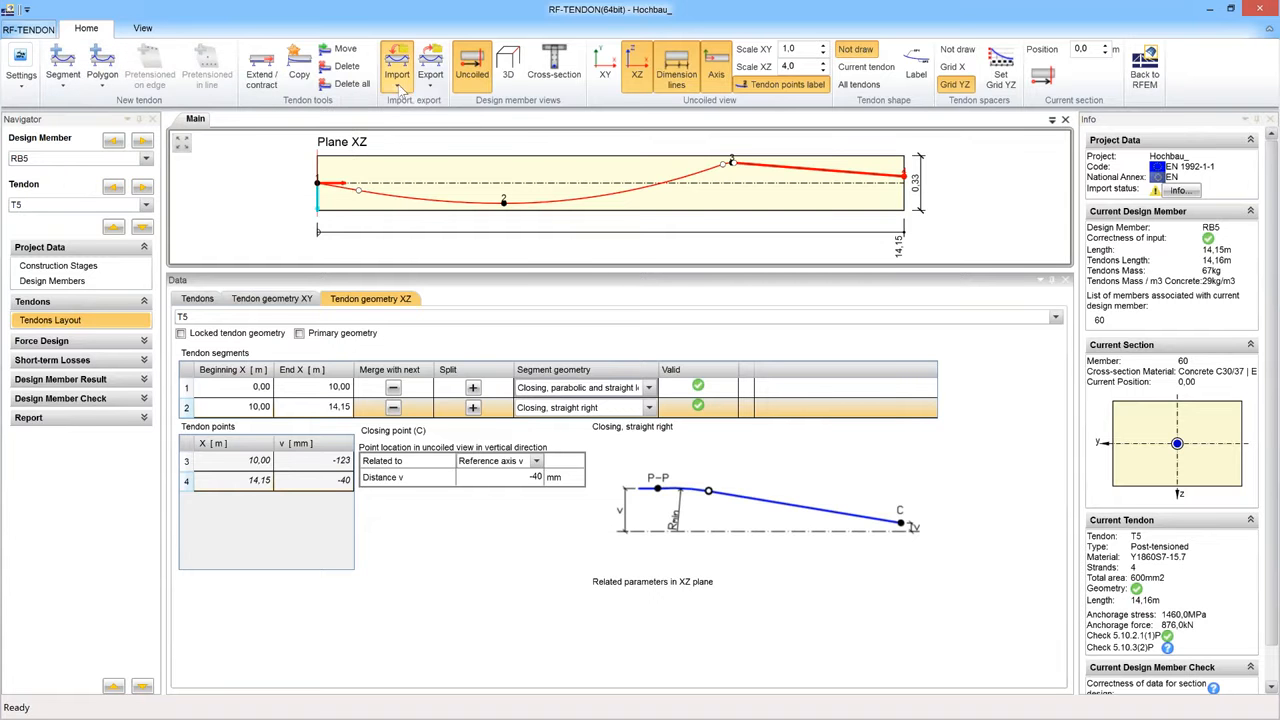
pyautogui.click(405, 87)
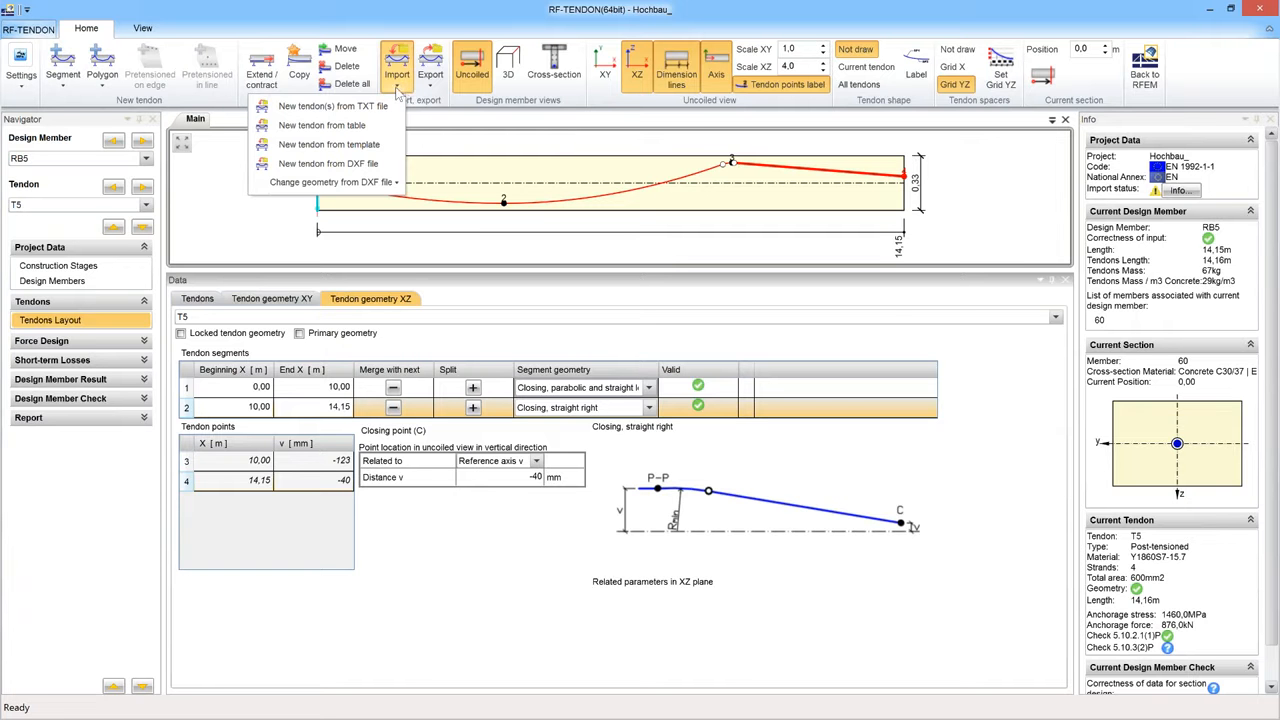
pyautogui.click(434, 88)
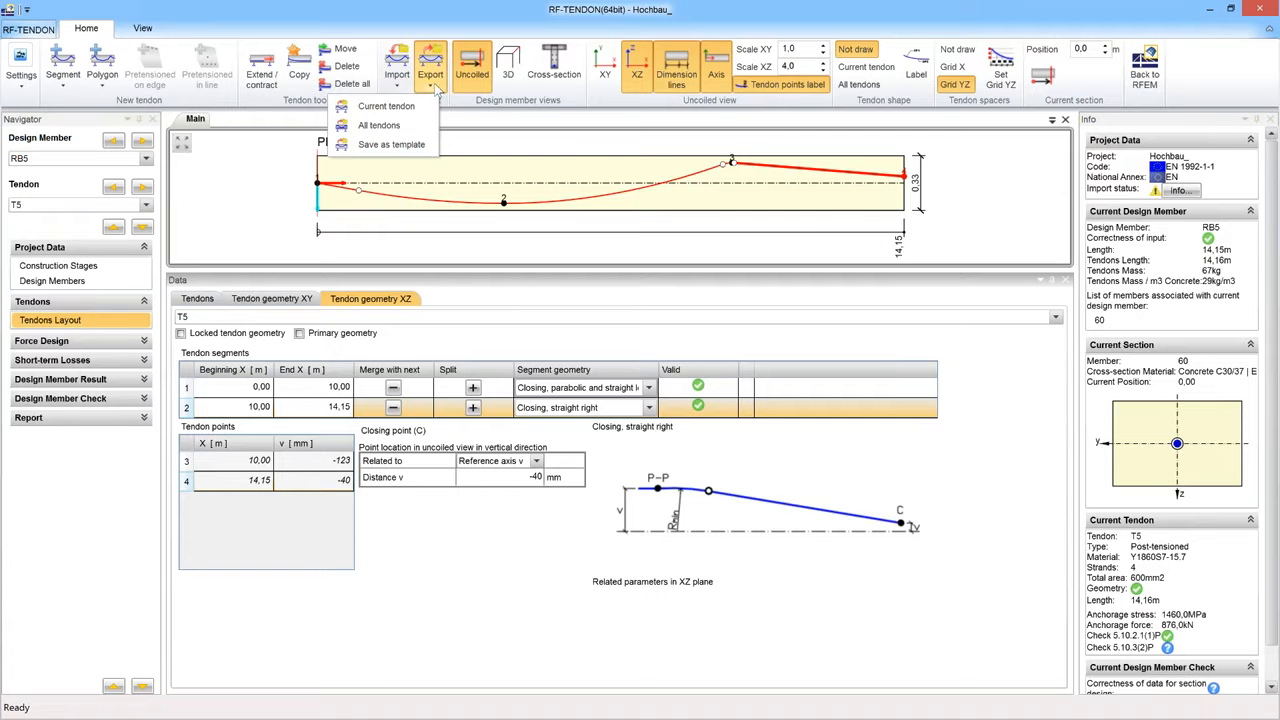
pyautogui.click(222, 210)
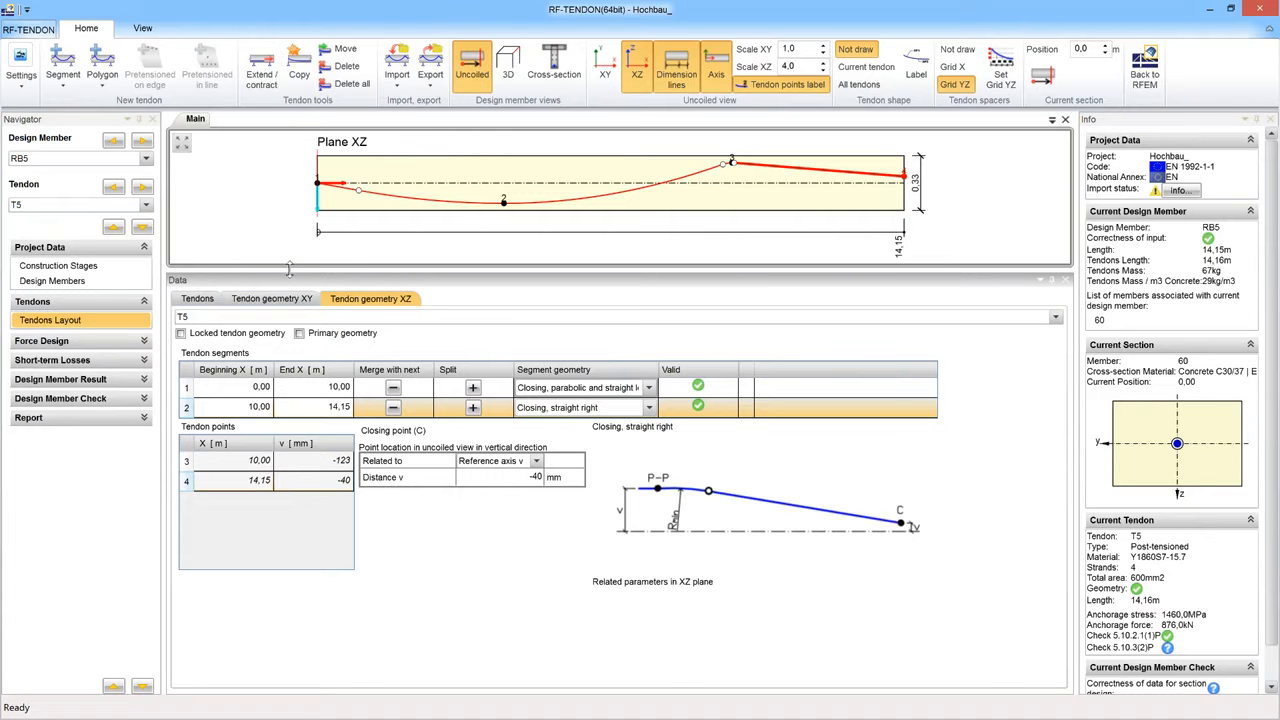
# - Draw the current tendon's shape with its labels and examine the straight and curved parts in an enlarged view
pyautogui.moveTo(288, 268); pyautogui.dragTo(288, 345)
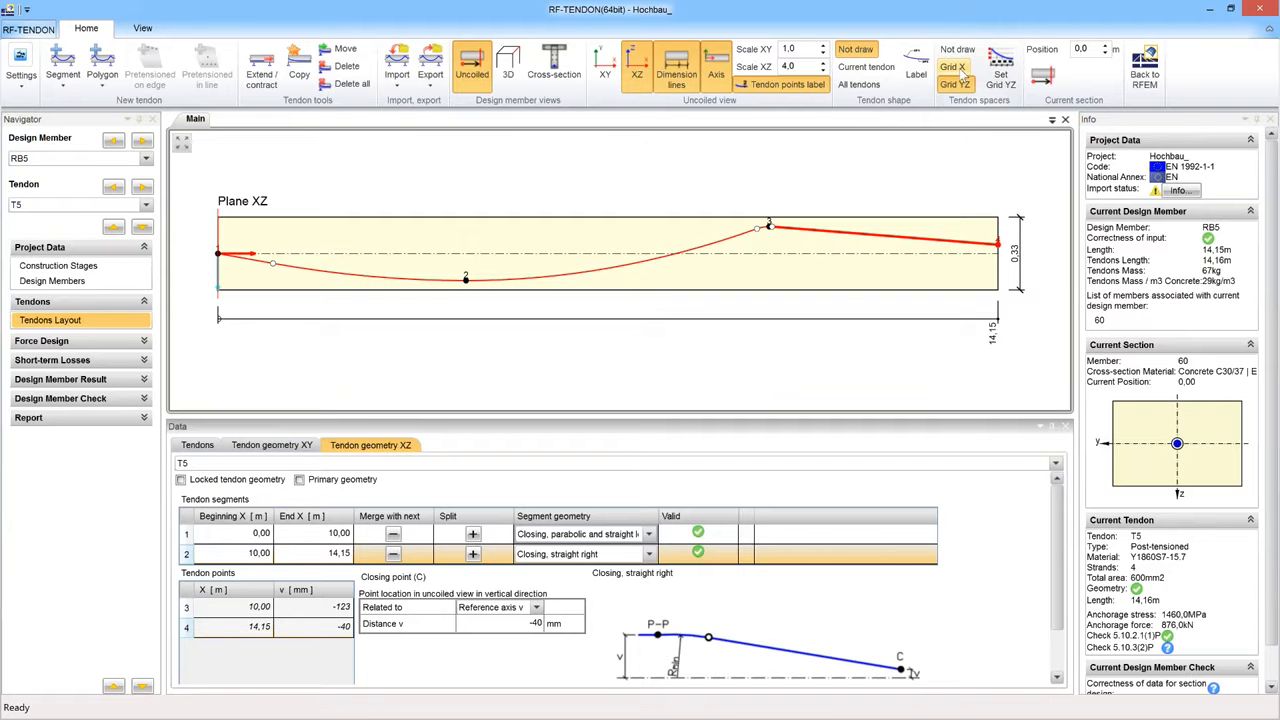
pyautogui.click(866, 67)
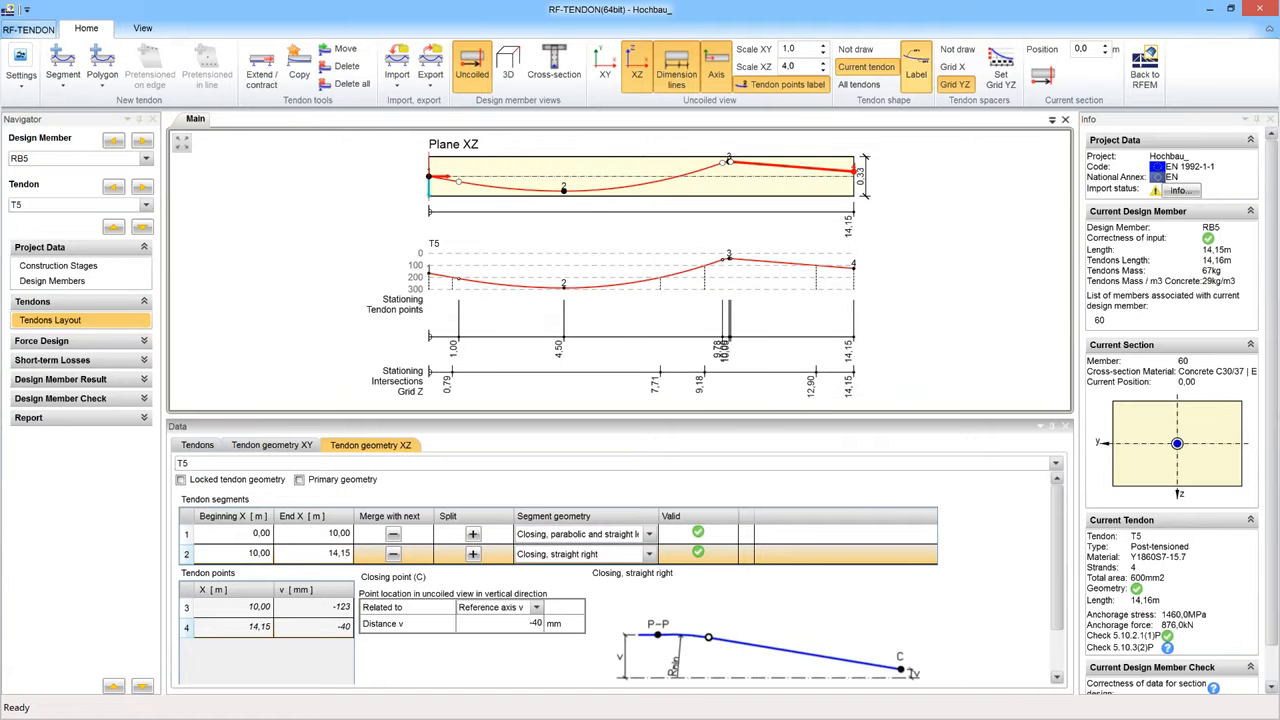
pyautogui.click(918, 66)
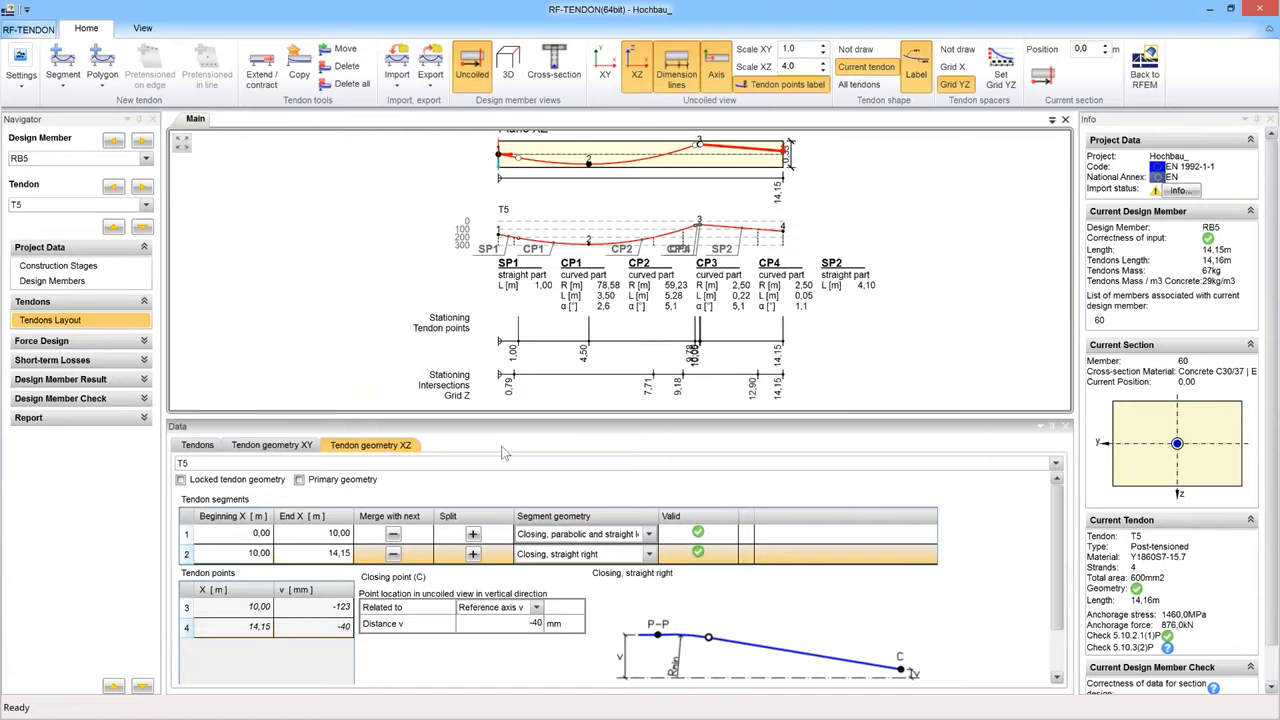
pyautogui.moveTo(517, 416)
pyautogui.mouseDown()
pyautogui.moveTo(521, 487)
pyautogui.moveTo(503, 412)
pyautogui.mouseUp()
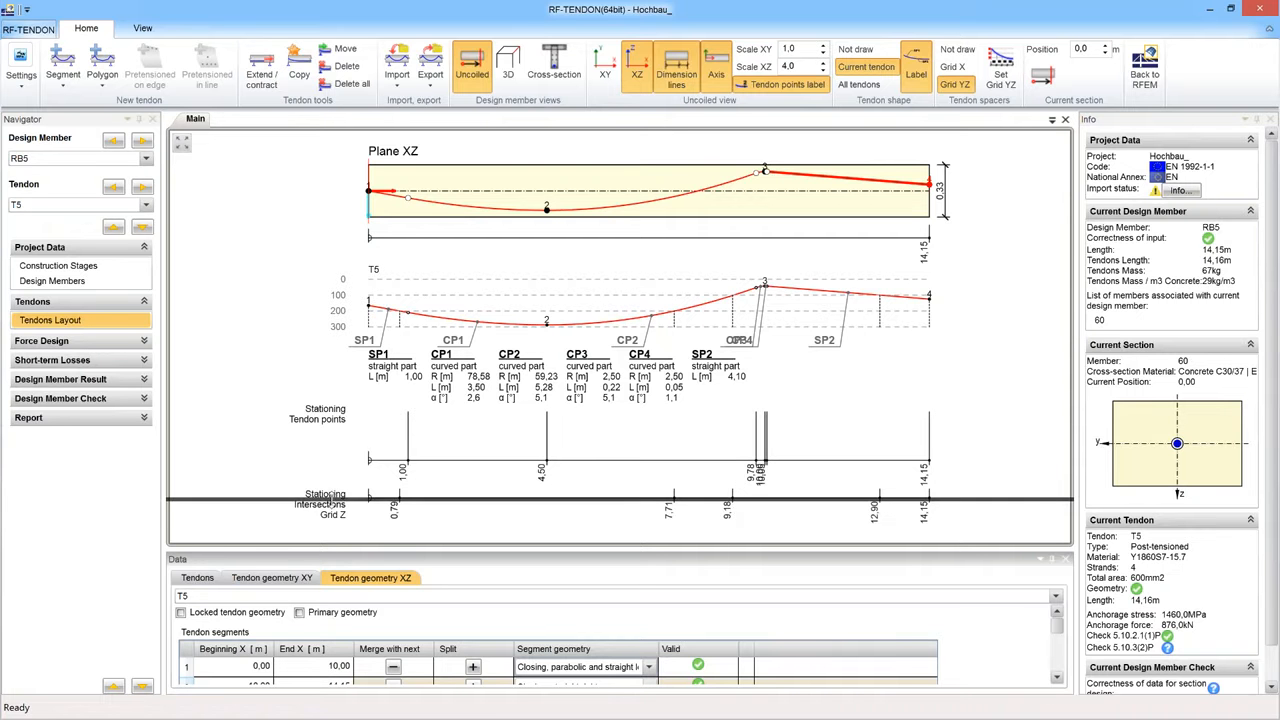
pyautogui.moveTo(322, 548); pyautogui.dragTo(322, 448)
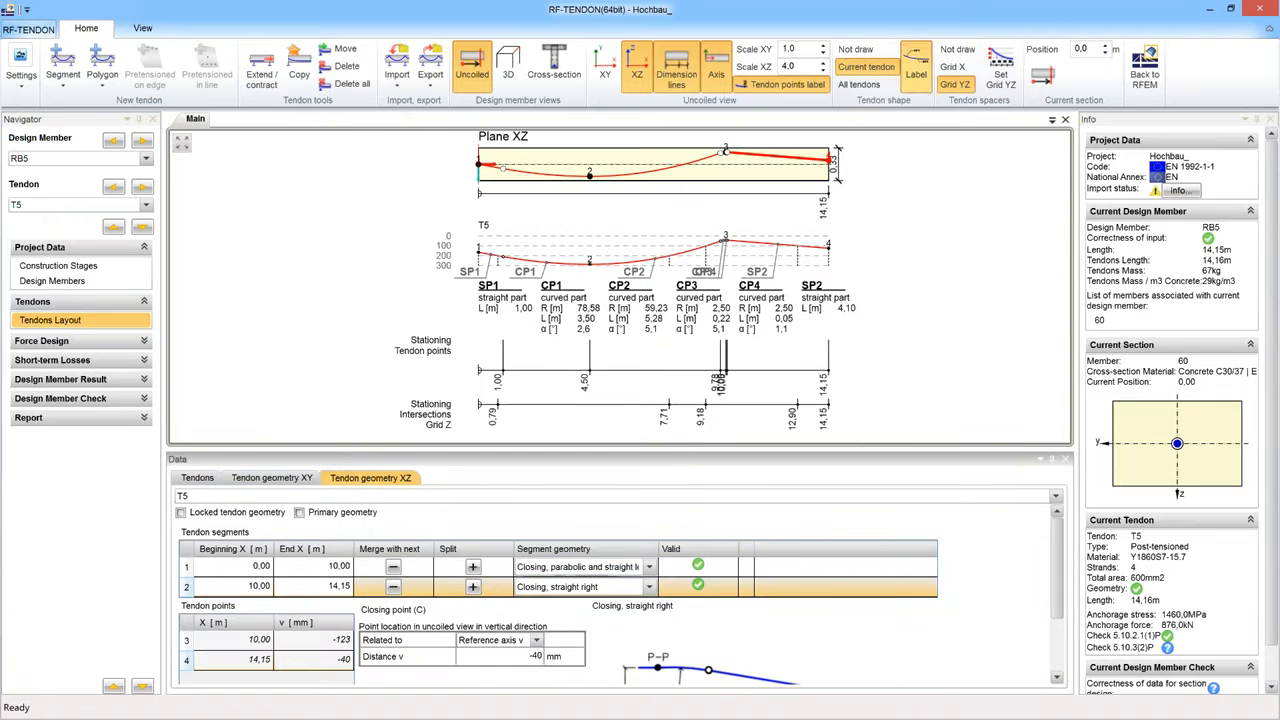
# - Turn off the tendon shape labels and drawing, and open the Equivalent Load results for tendon T5
pyautogui.click(916, 62)
pyautogui.click(855, 49)
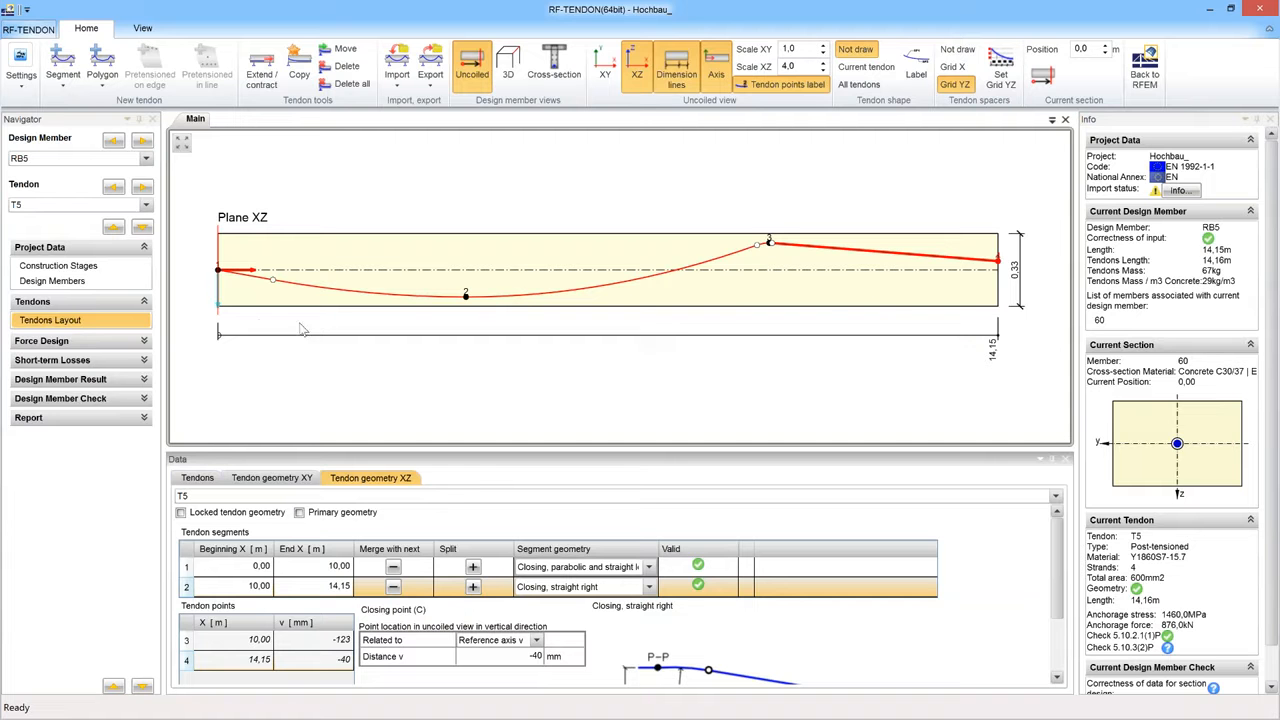
pyautogui.click(88, 345)
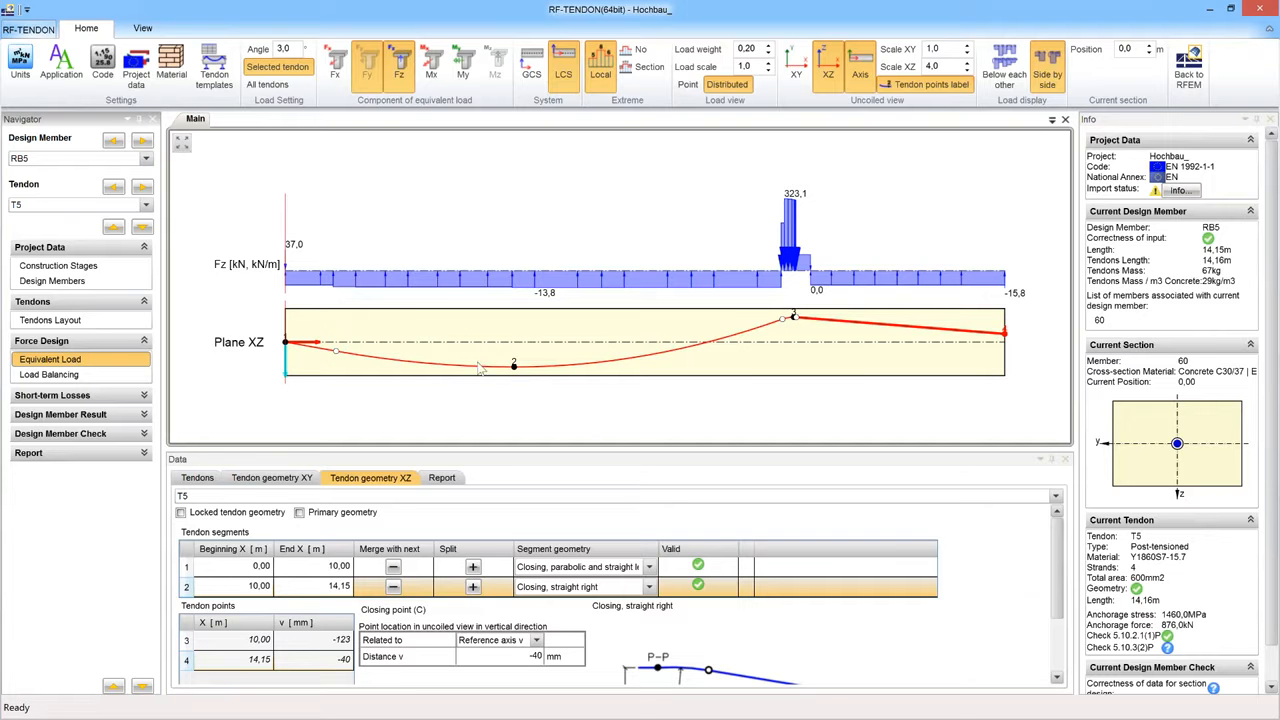
# - Switch the current design member to RIB1 and examine the equivalent load Fz of tendon T1
pyautogui.click(146, 159)
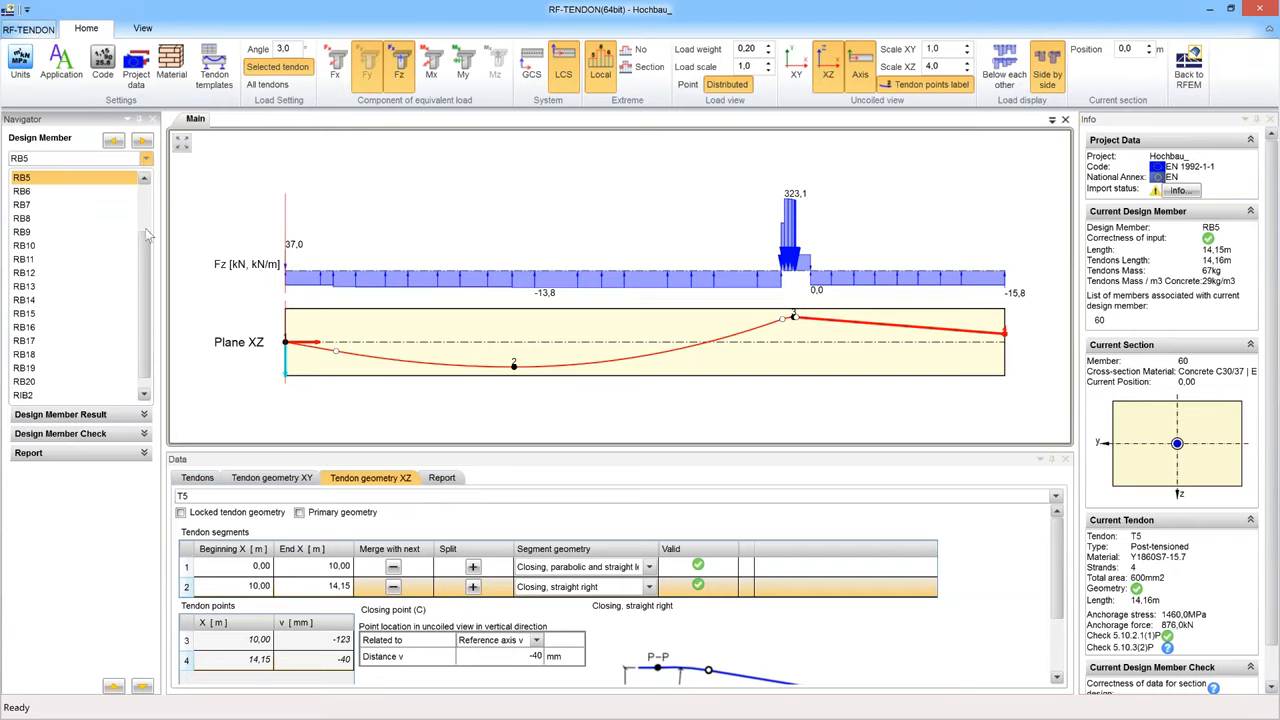
pyautogui.scroll(3, 147, 234)
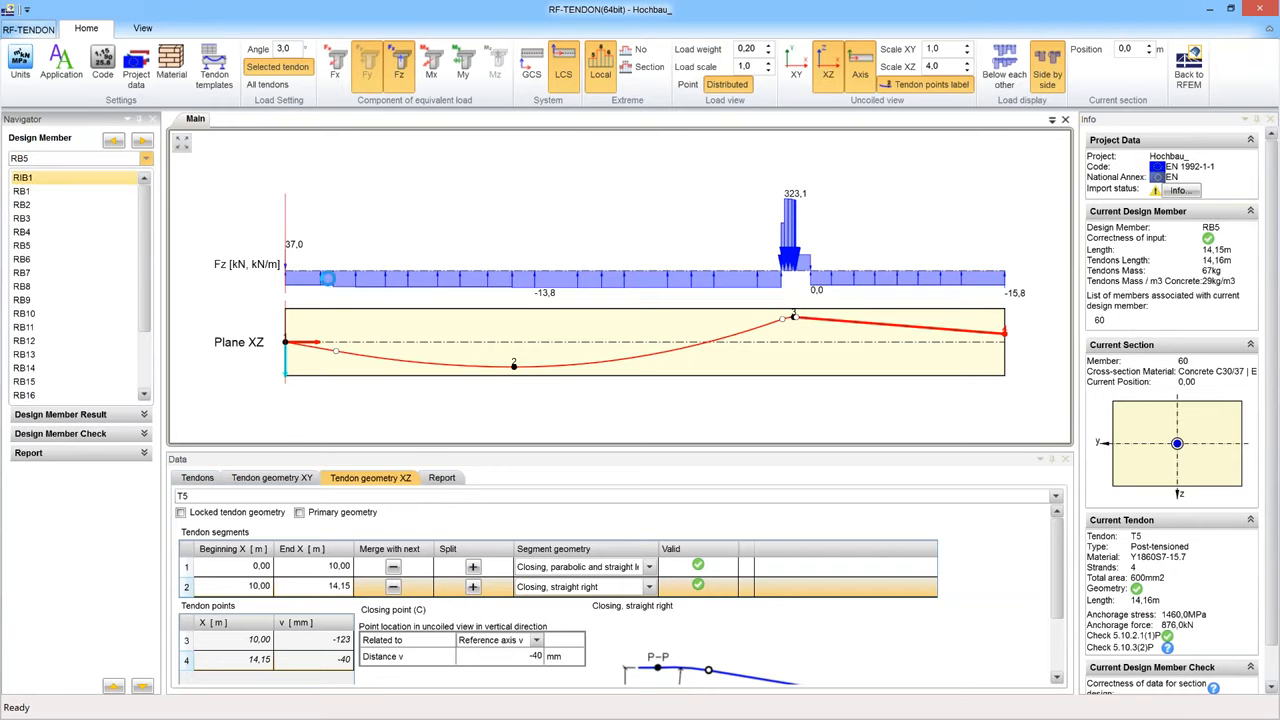
pyautogui.click(327, 278)
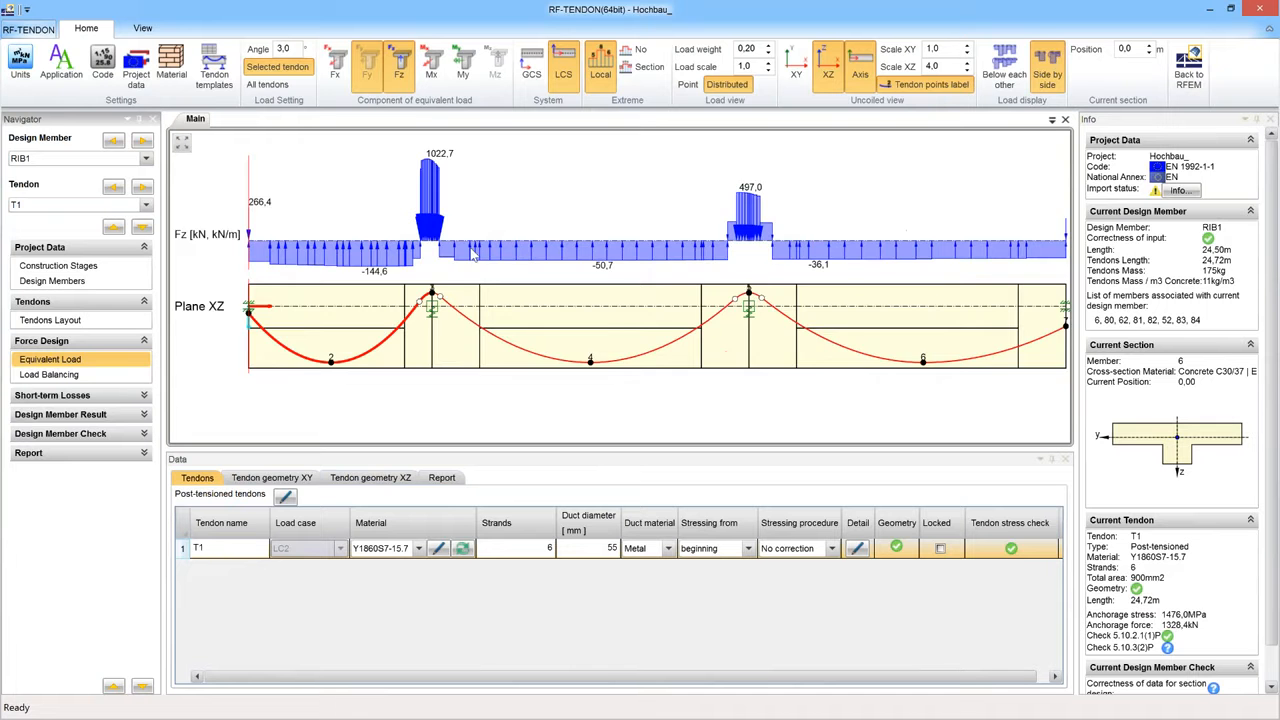
pyautogui.moveTo(473, 253); pyautogui.dragTo(412, 253, button='middle')
pyautogui.scroll(-1, 522, 238)
pyautogui.moveTo(522, 248); pyautogui.dragTo(538, 248, button='middle')
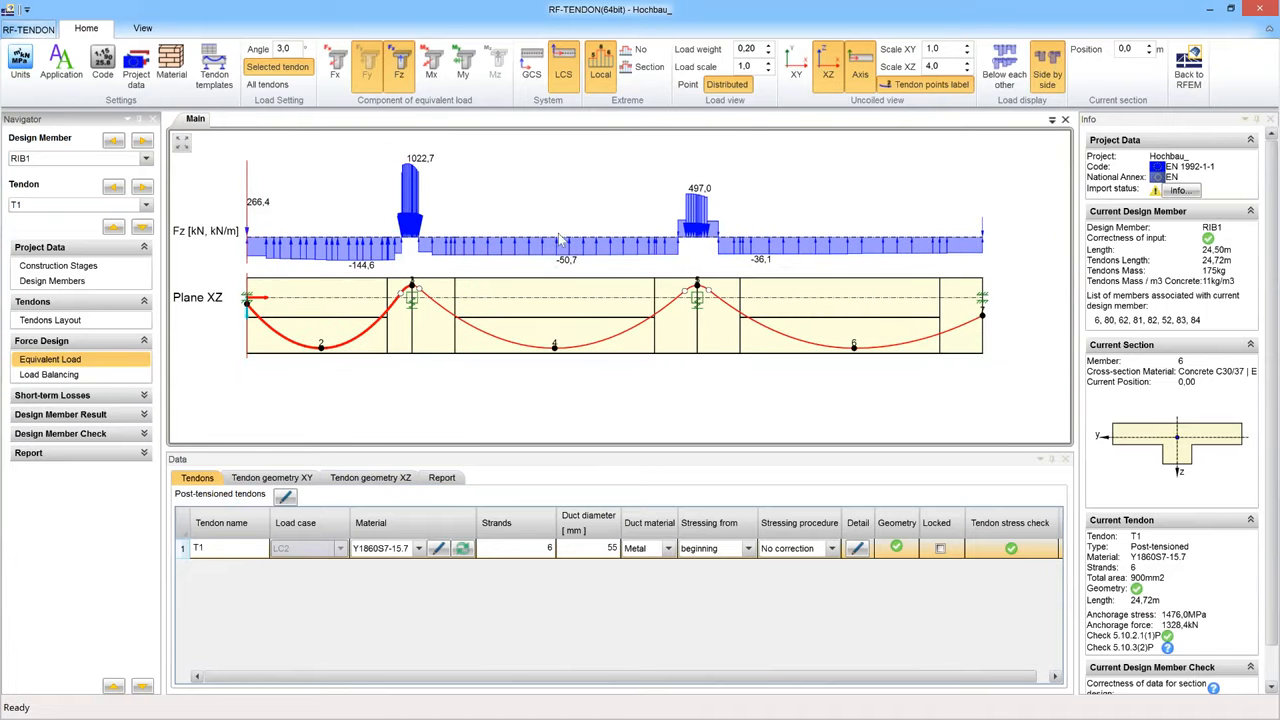
# - Reduce the load weight of the equivalent load diagram to 0,00, and set it to 0,15
pyautogui.click(767, 55)
pyautogui.click(767, 55)
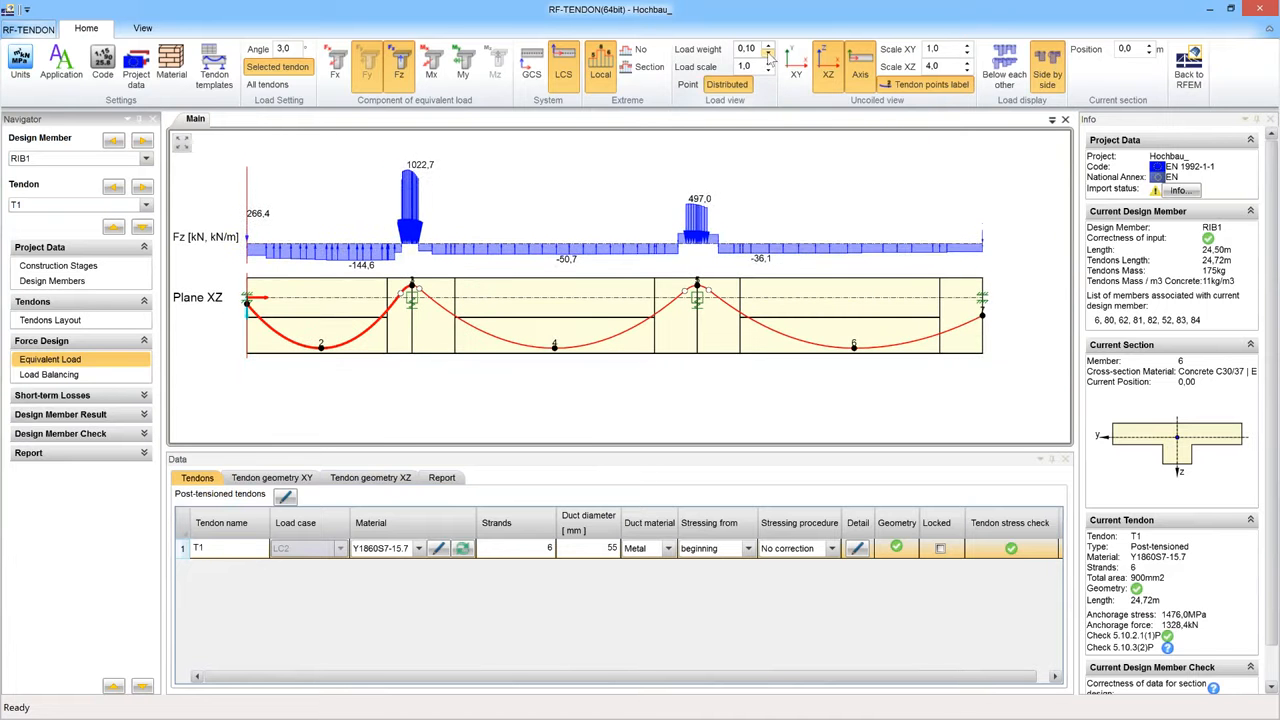
pyautogui.click(768, 55)
pyautogui.click(768, 55)
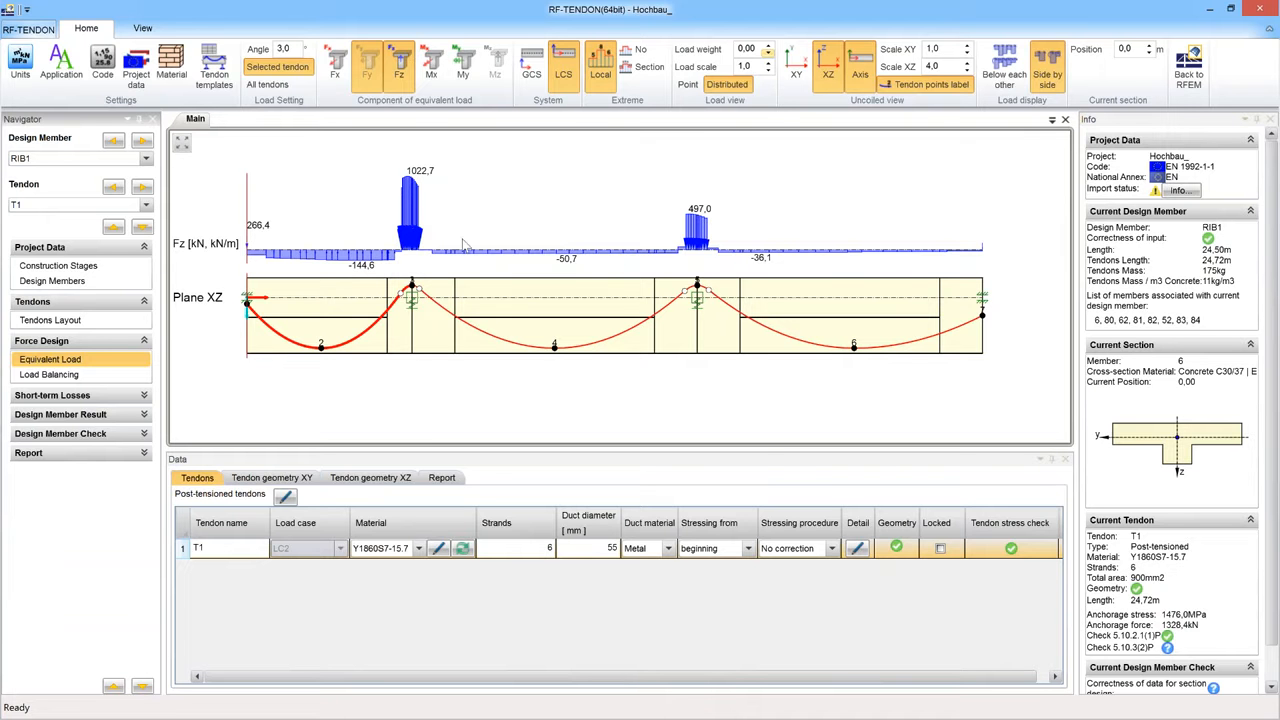
pyautogui.click(768, 47)
pyautogui.click(768, 47)
pyautogui.click(768, 47)
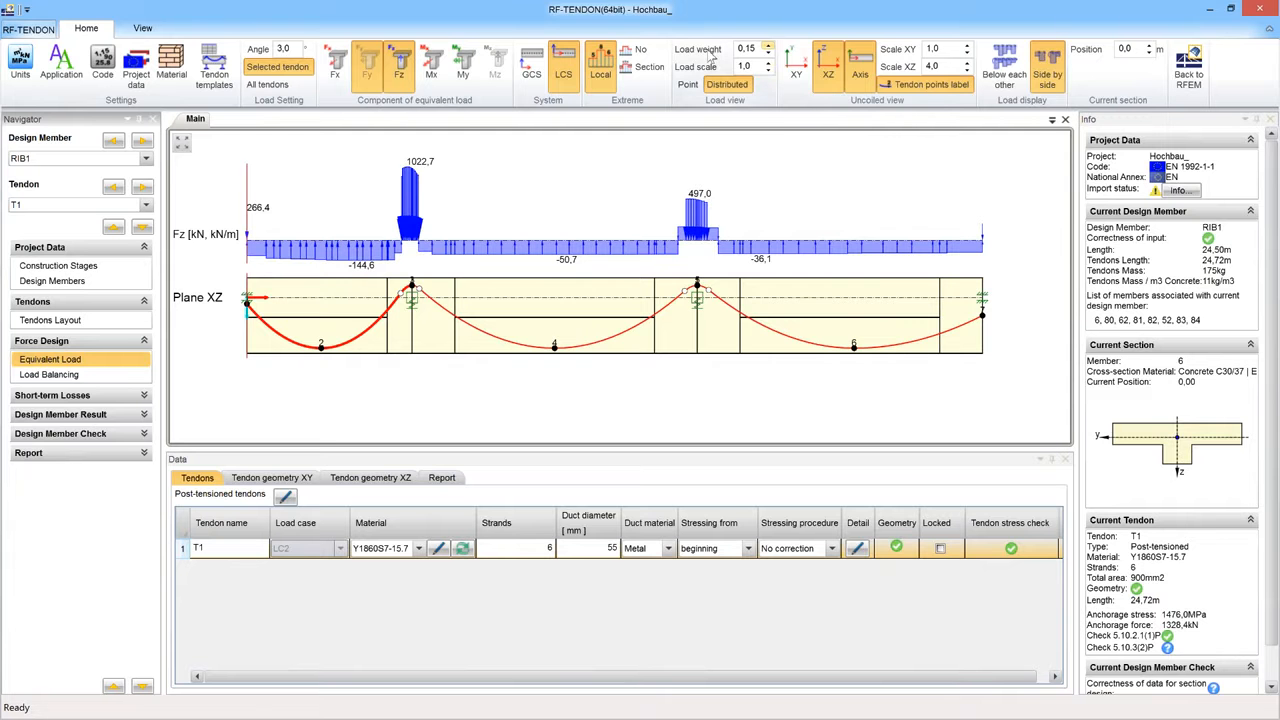
pyautogui.moveTo(709, 57)
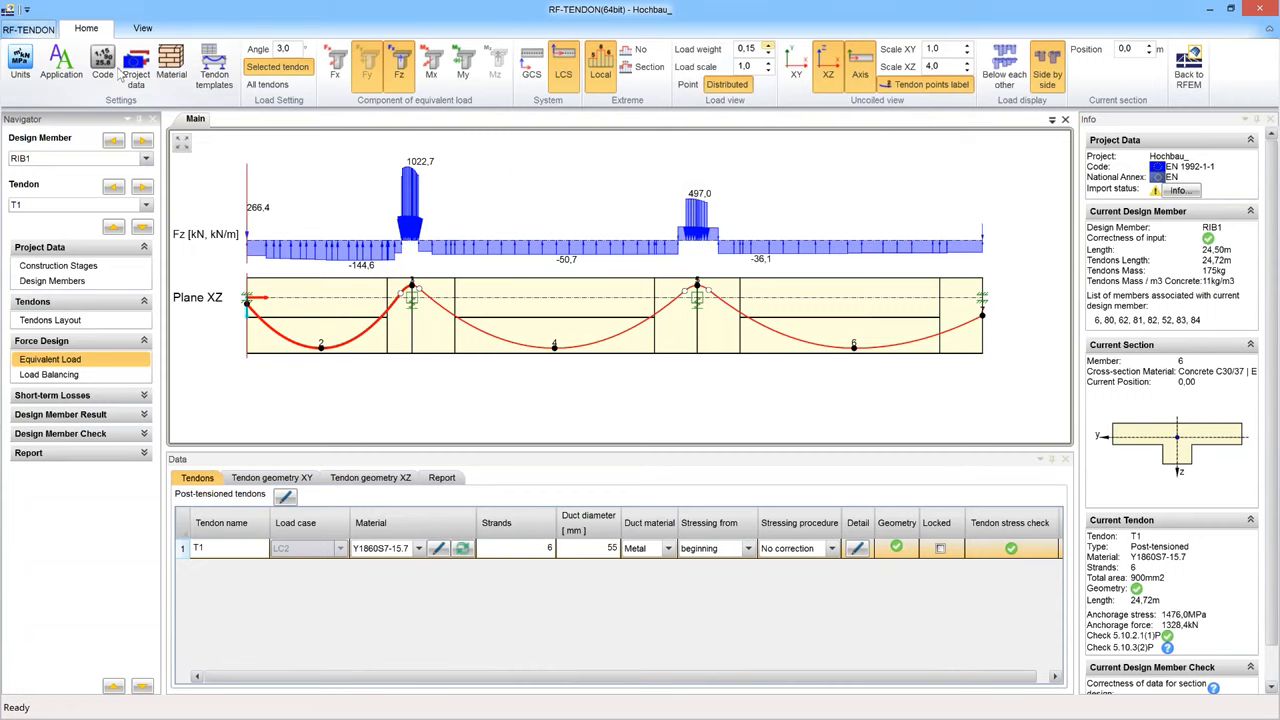
# - Make RB5 the current design member and display its equivalent load as point loads
pyautogui.click(146, 161)
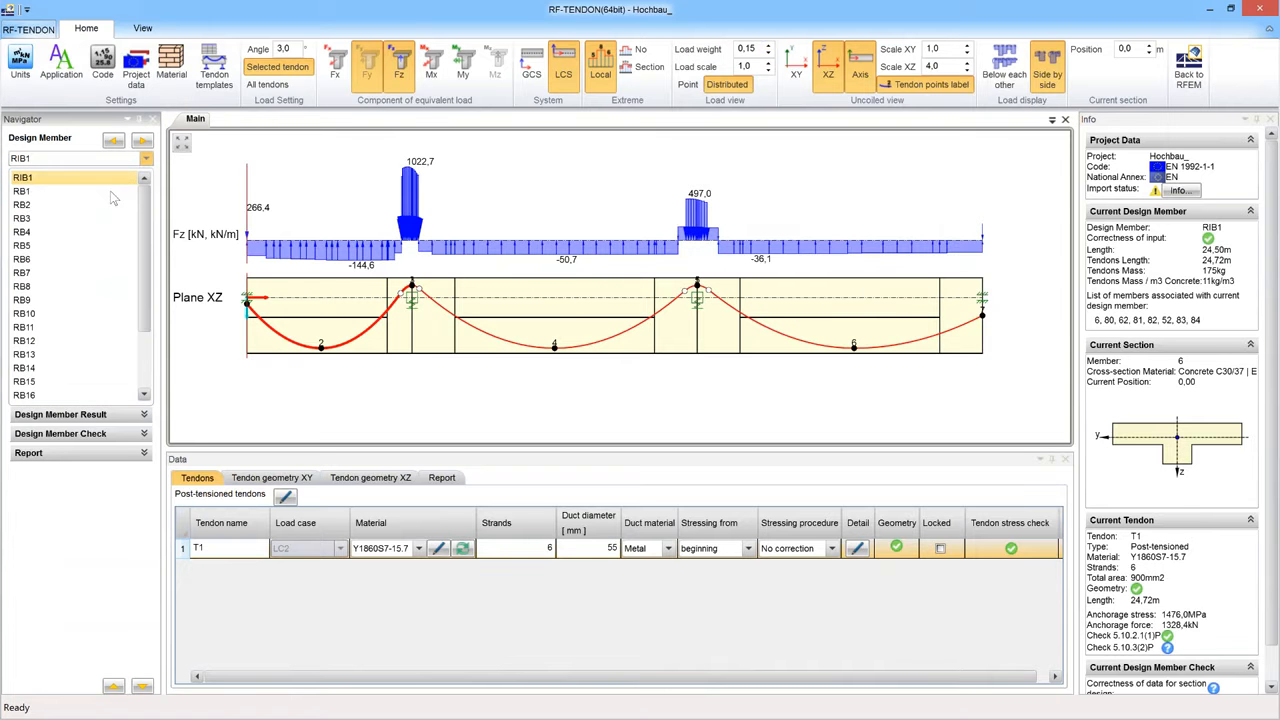
pyautogui.click(72, 245)
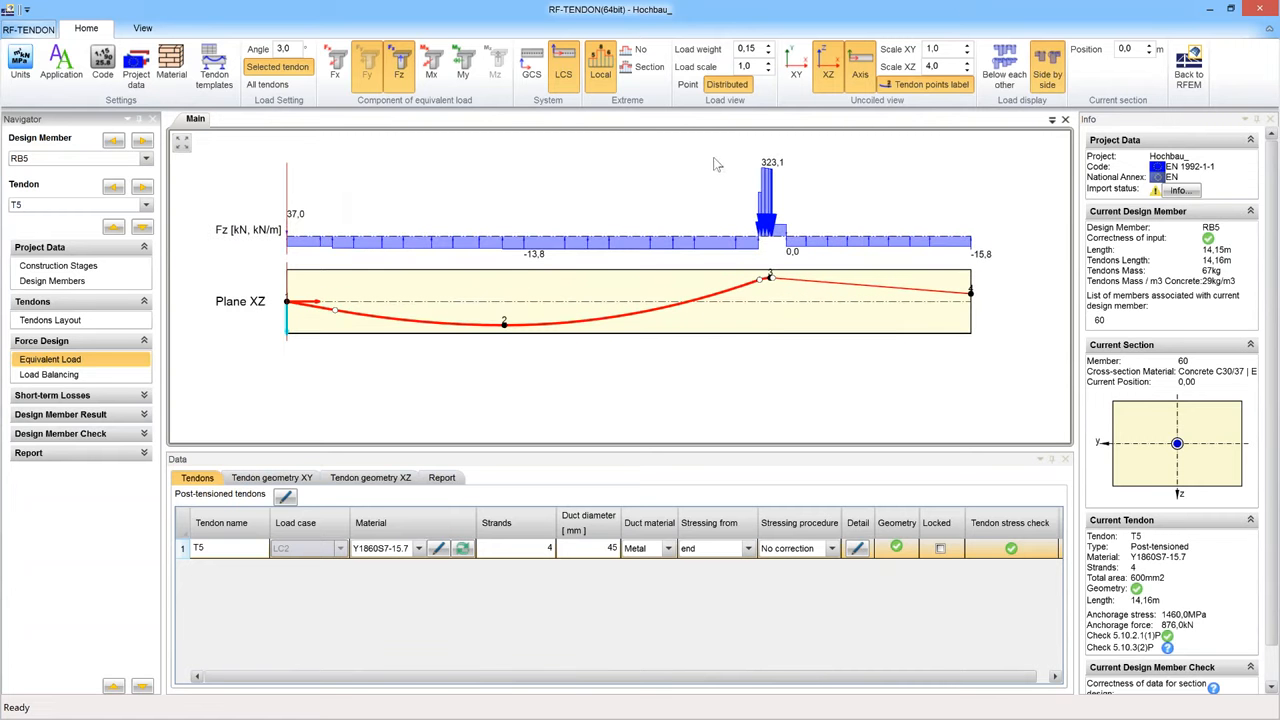
pyautogui.click(690, 88)
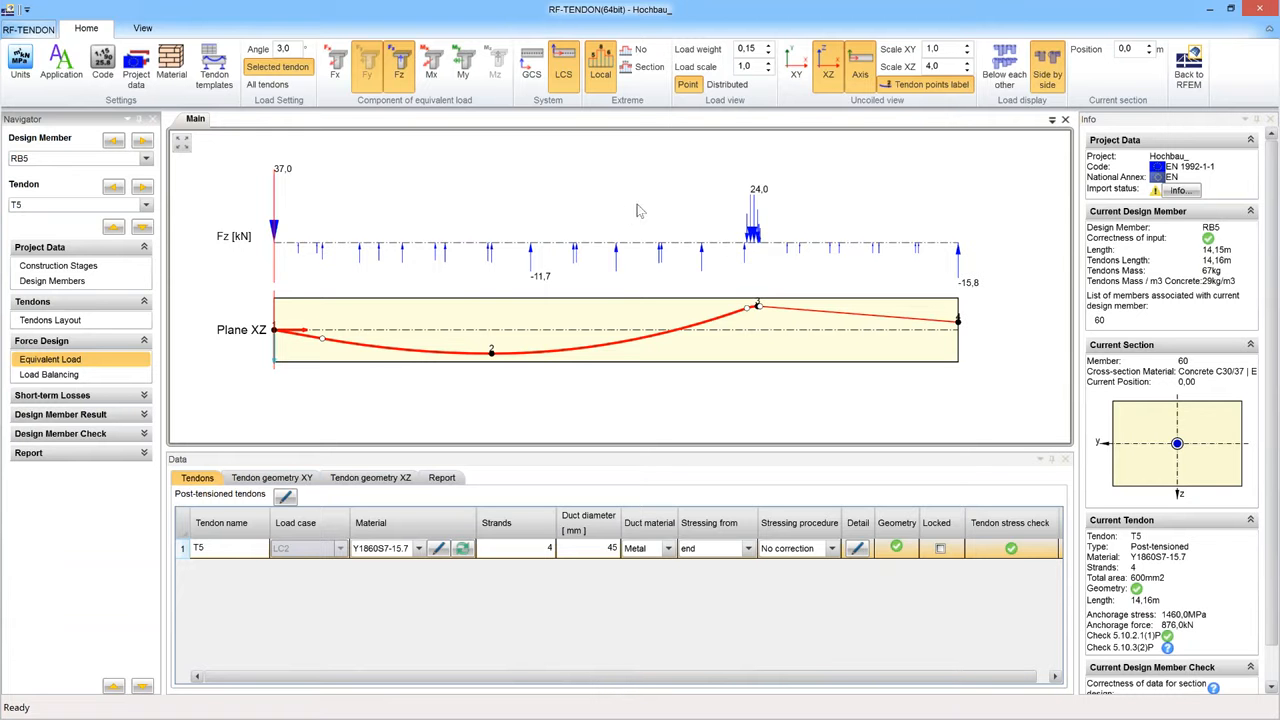
pyautogui.click(731, 86)
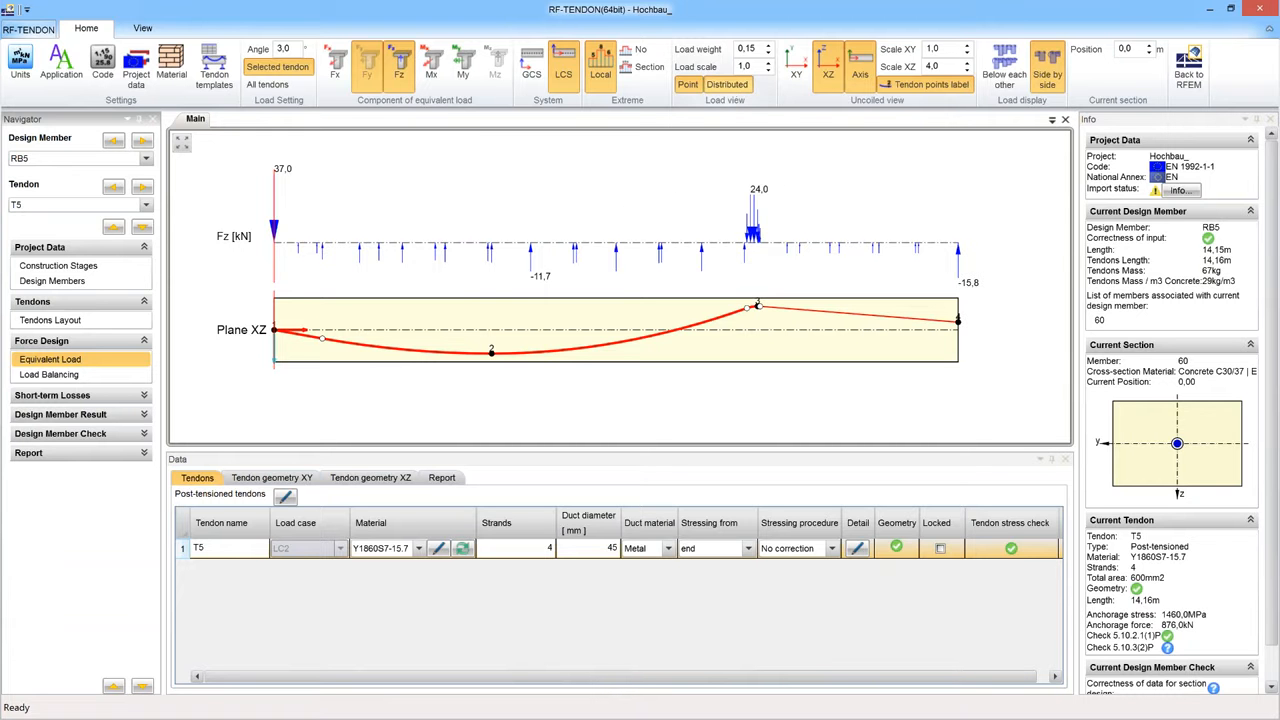
pyautogui.click(692, 85)
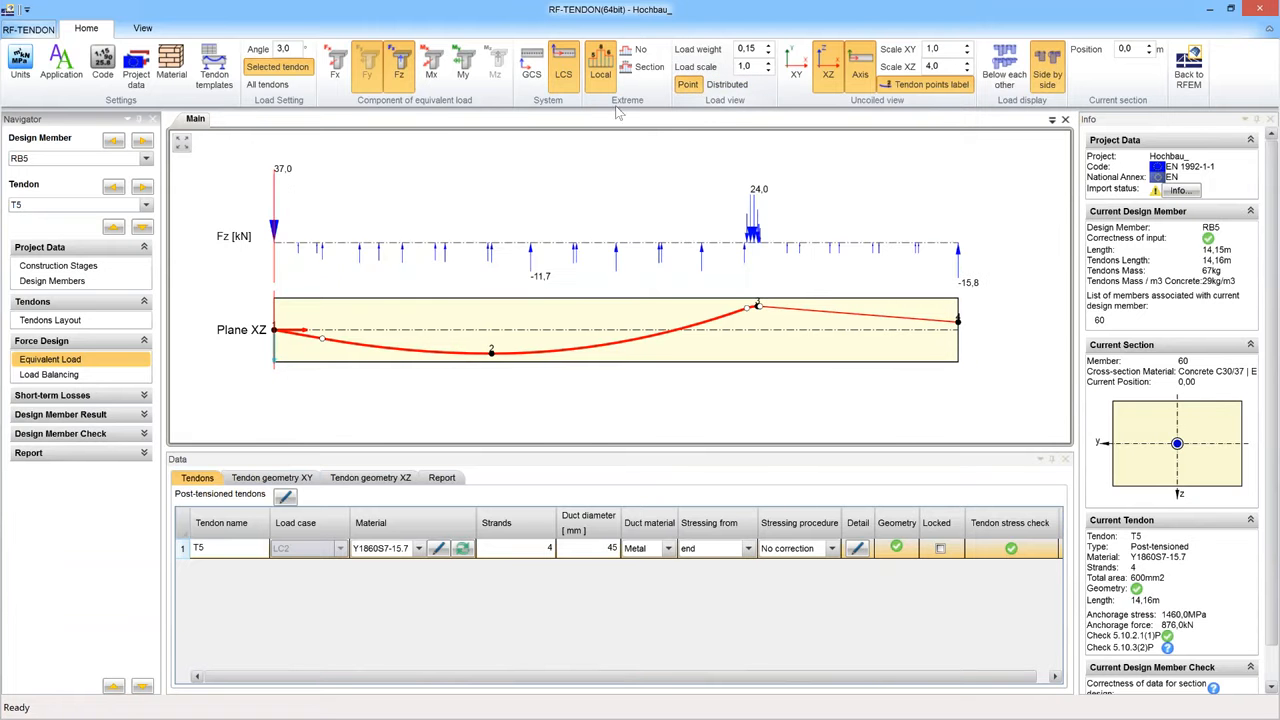
# - Set the equivalent load angle to 1,0 and display the load as distributed
pyautogui.doubleClick(286, 48)
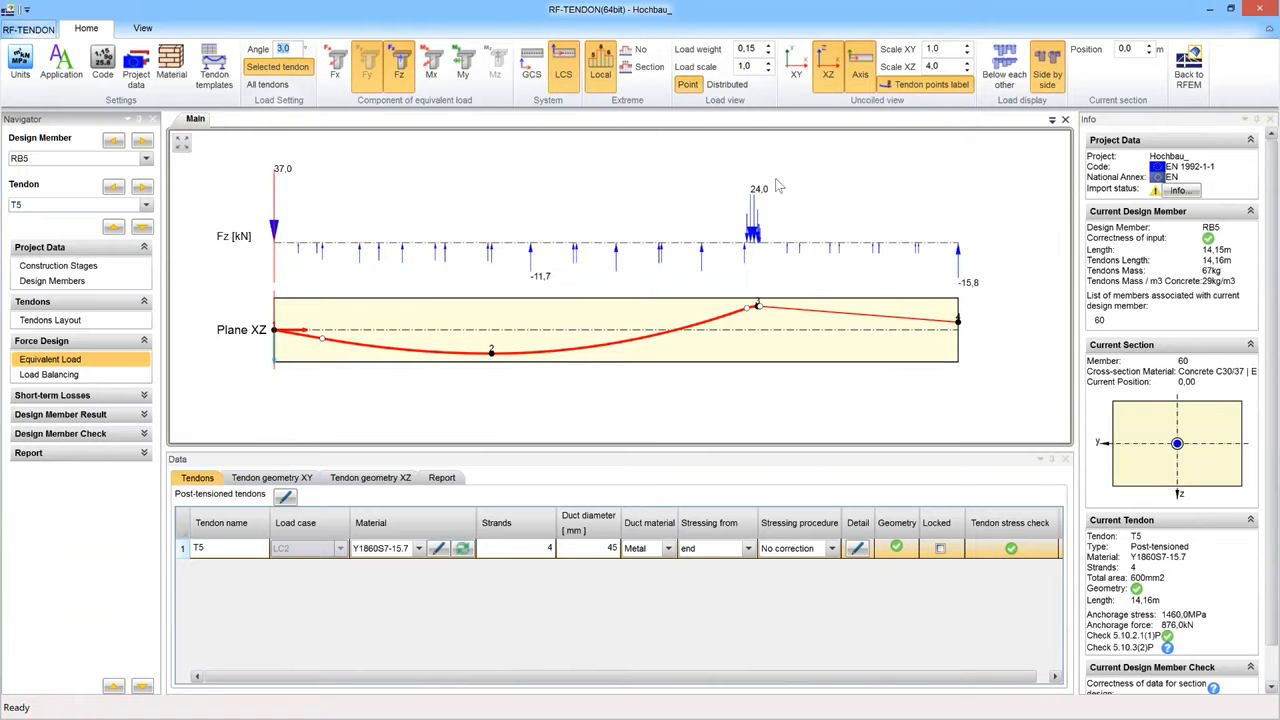
pyautogui.write('1')
pyautogui.press('Return')
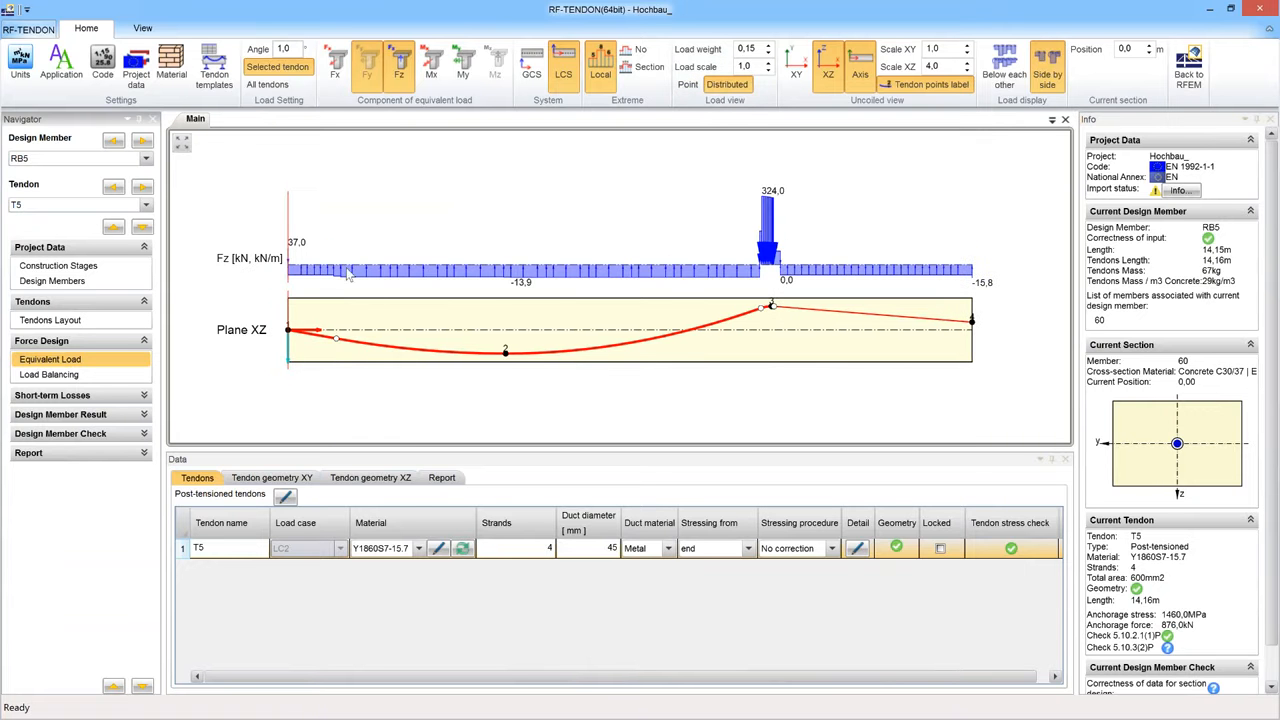
# - Open Load Balancing for tendon T5 and view its unbalanced, external and equivalent prestressing loads
pyautogui.click(82, 376)
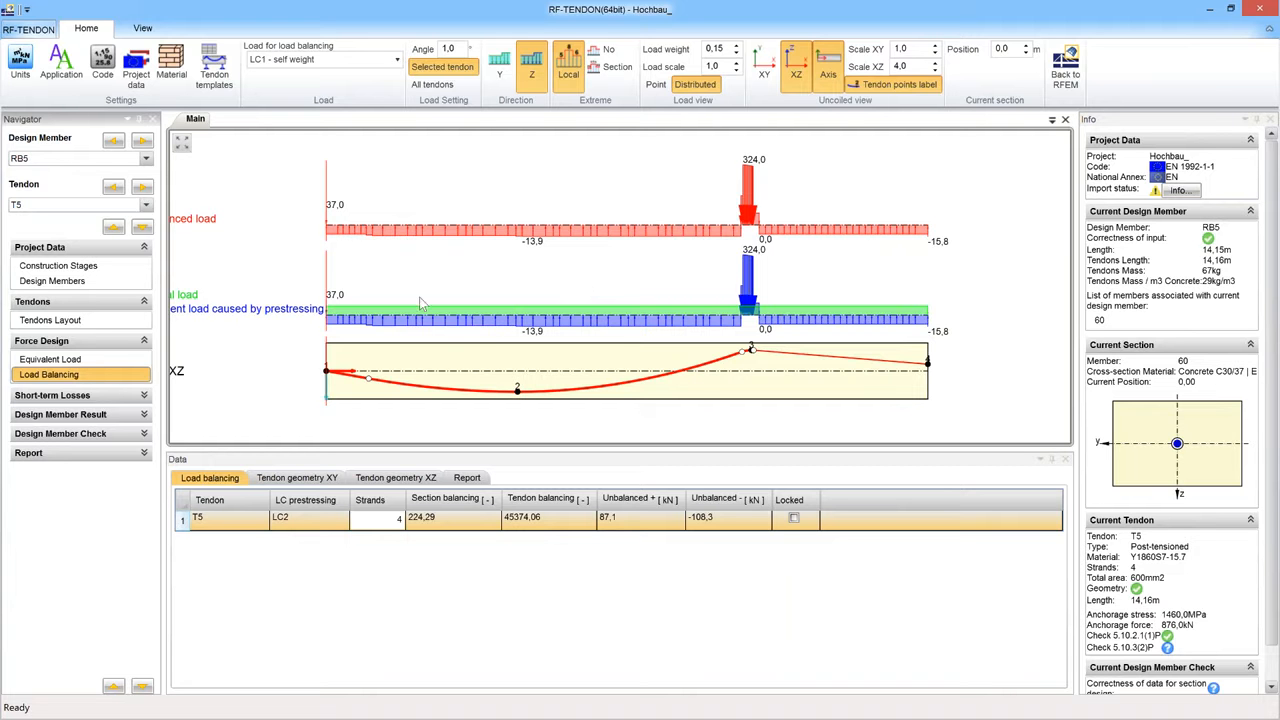
pyautogui.scroll(-1, 420, 300)
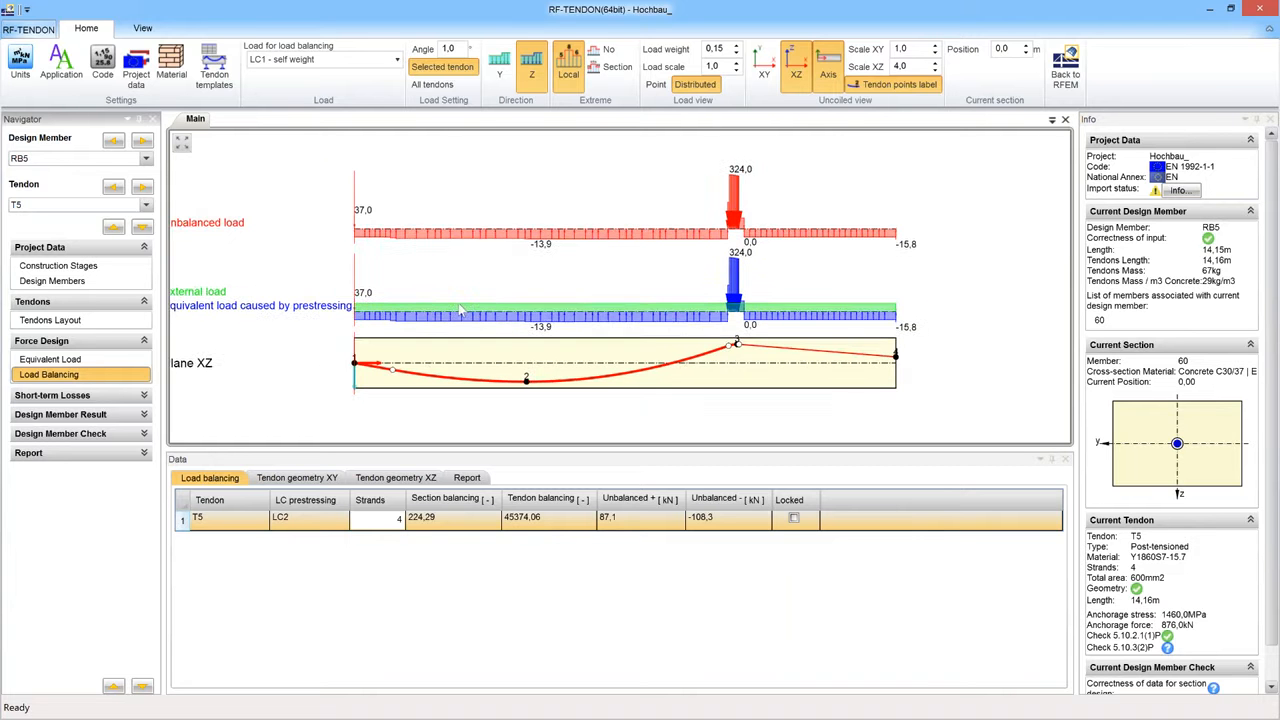
# - Open the short-term stress losses of tendon T5 and view the diagram scaled from zero, and then from the minimum stress
pyautogui.moveTo(428, 303); pyautogui.dragTo(482, 304, button='middle')
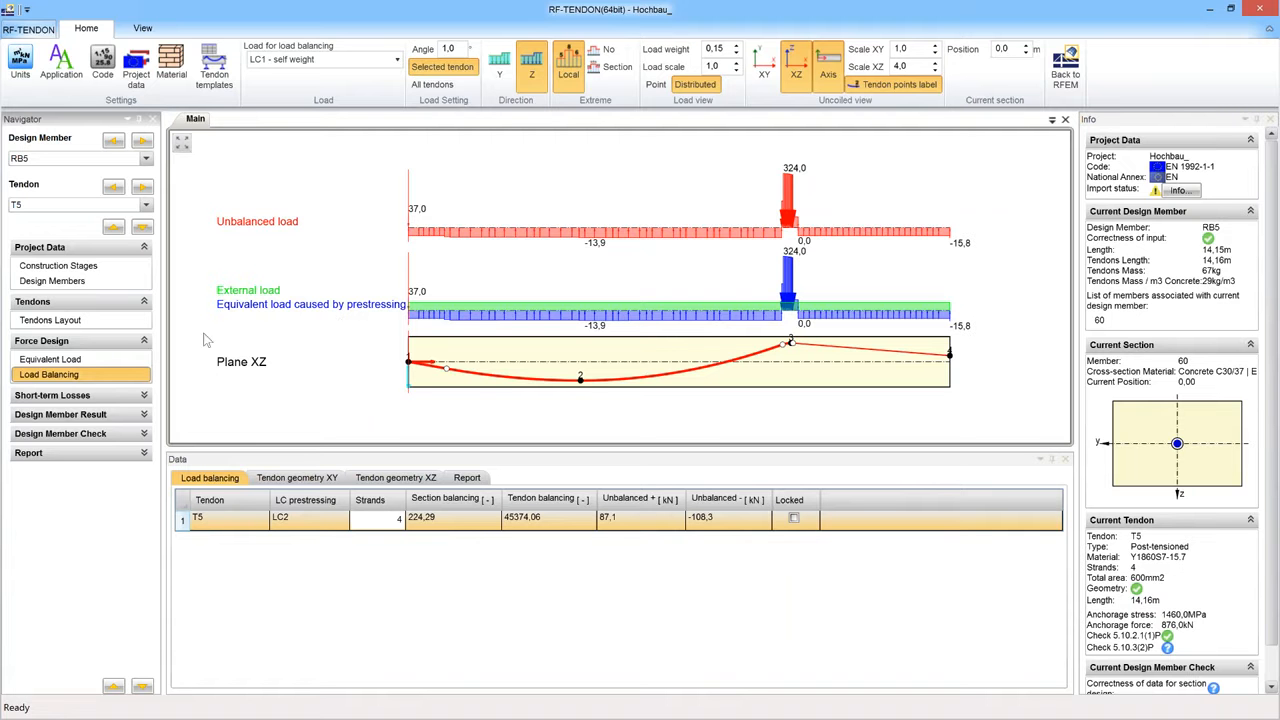
pyautogui.click(92, 396)
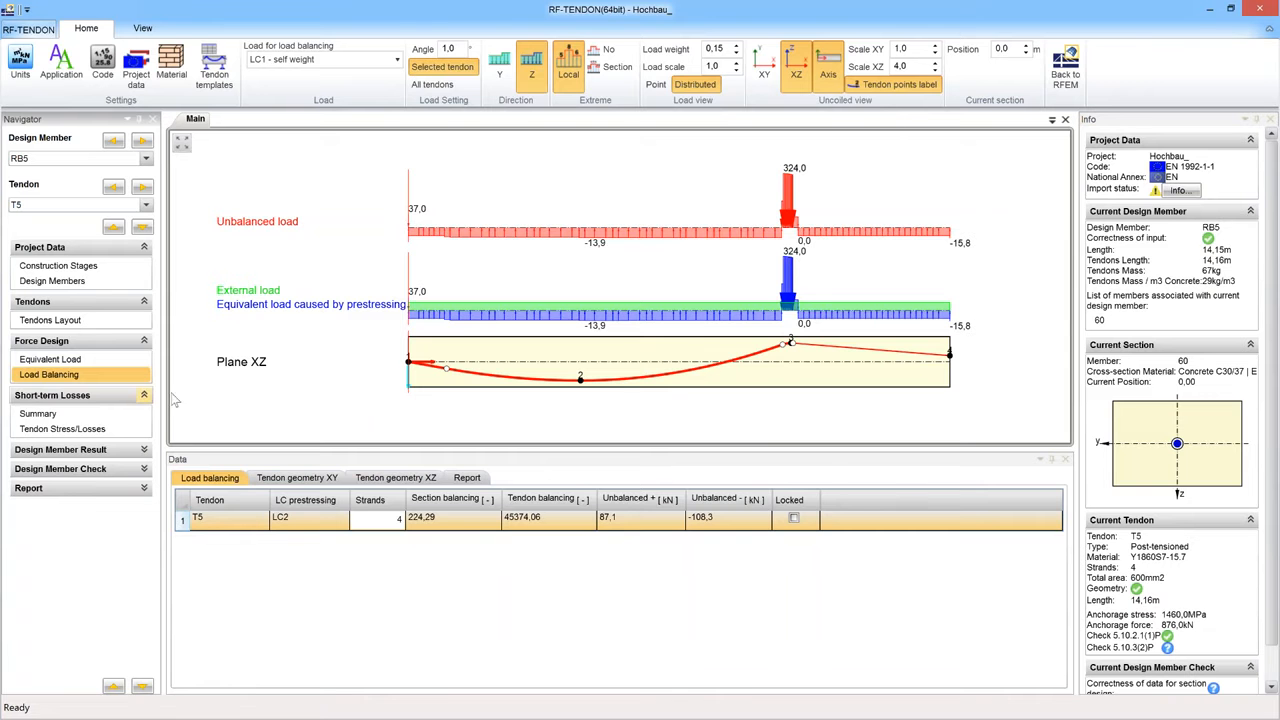
pyautogui.click(62, 429)
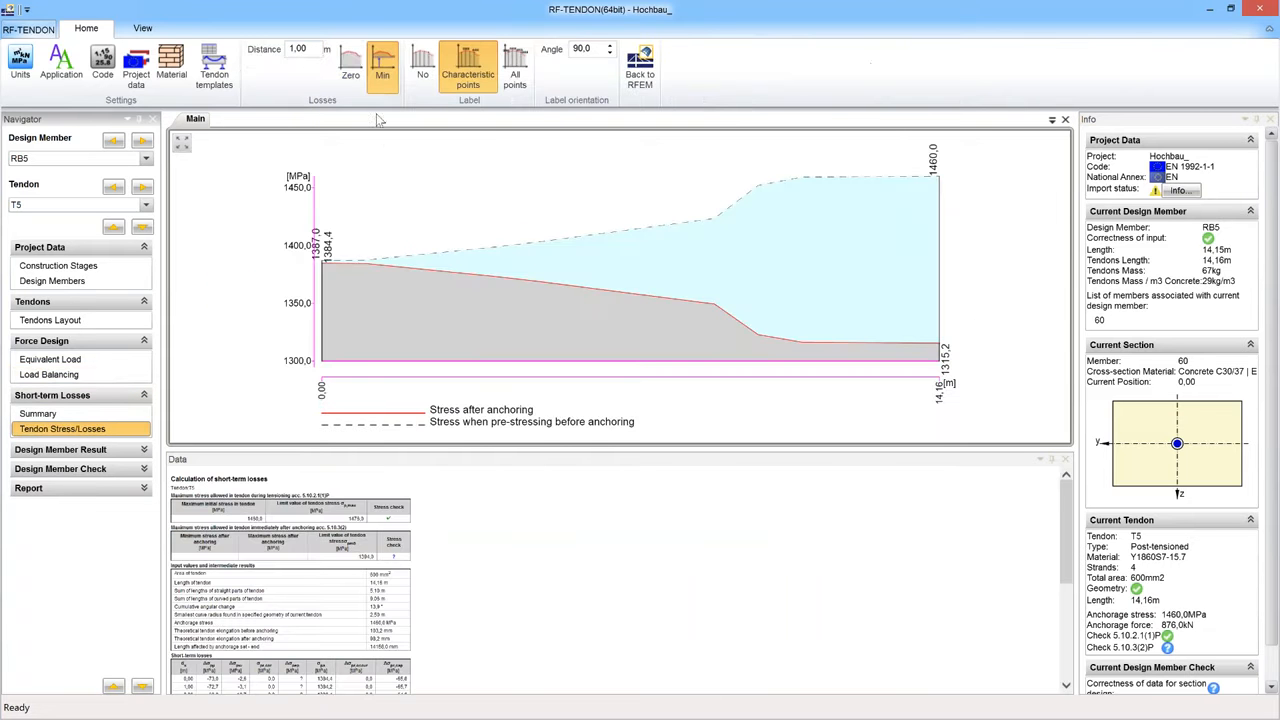
pyautogui.click(351, 78)
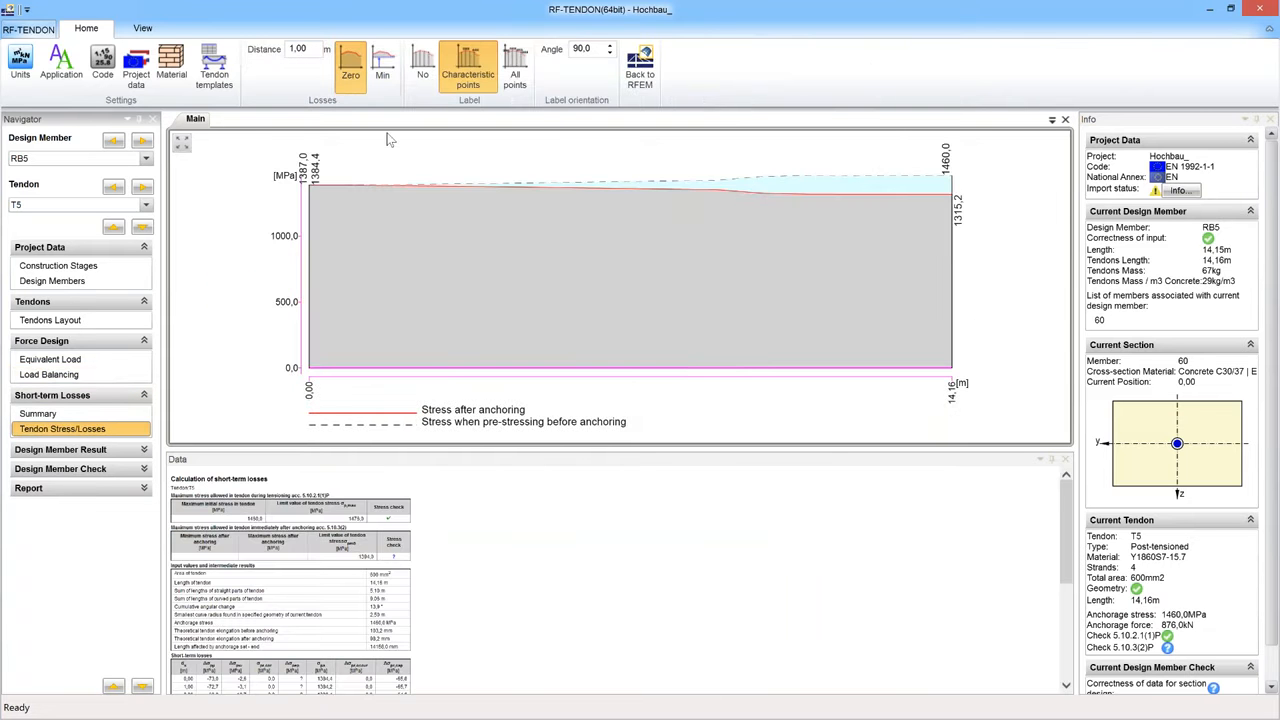
pyautogui.click(384, 68)
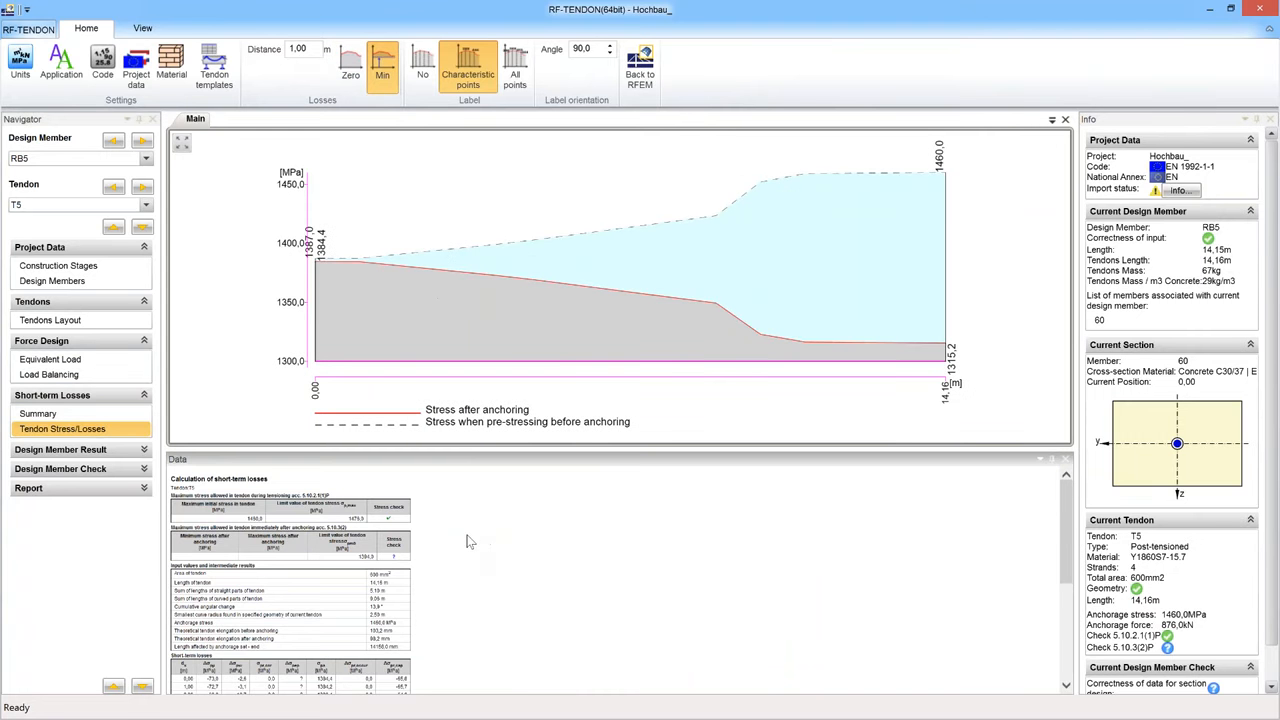
# - Read through tendon T5's short-term losses calculation: stress checks, input values, intermediate results and the losses along its length
pyautogui.keyDown('ctrl'); pyautogui.scroll(3, 467, 538); pyautogui.keyUp('ctrl')
pyautogui.keyDown('ctrl'); pyautogui.scroll(3, 490, 530); pyautogui.keyUp('ctrl')
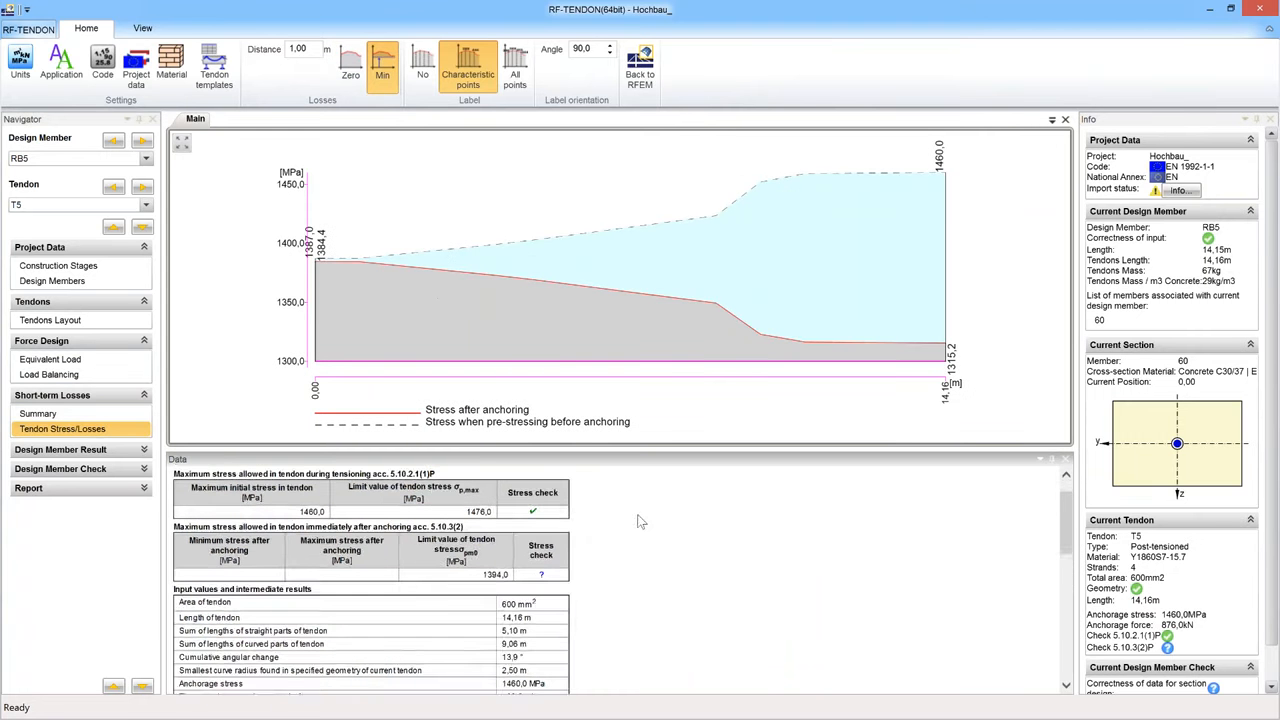
pyautogui.scroll(2, 657, 534)
pyautogui.scroll(-4, 655, 528)
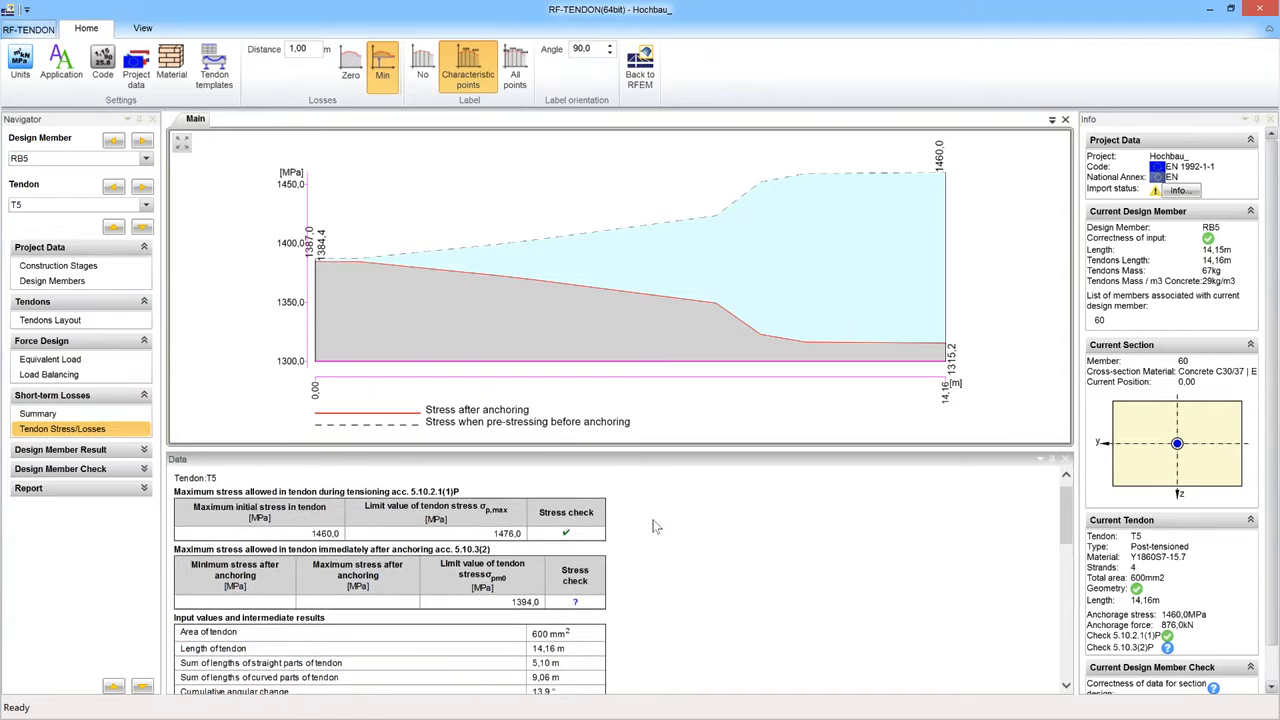
pyautogui.scroll(-5, 655, 527)
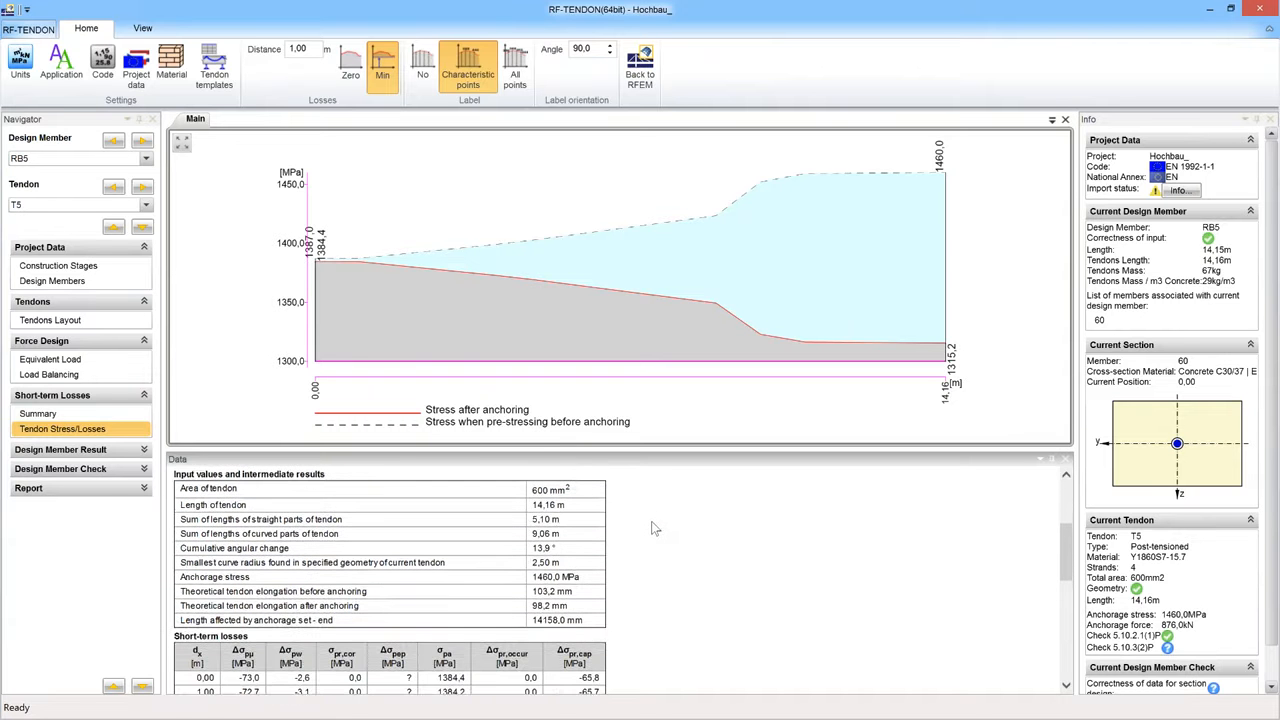
pyautogui.scroll(-1, 652, 530)
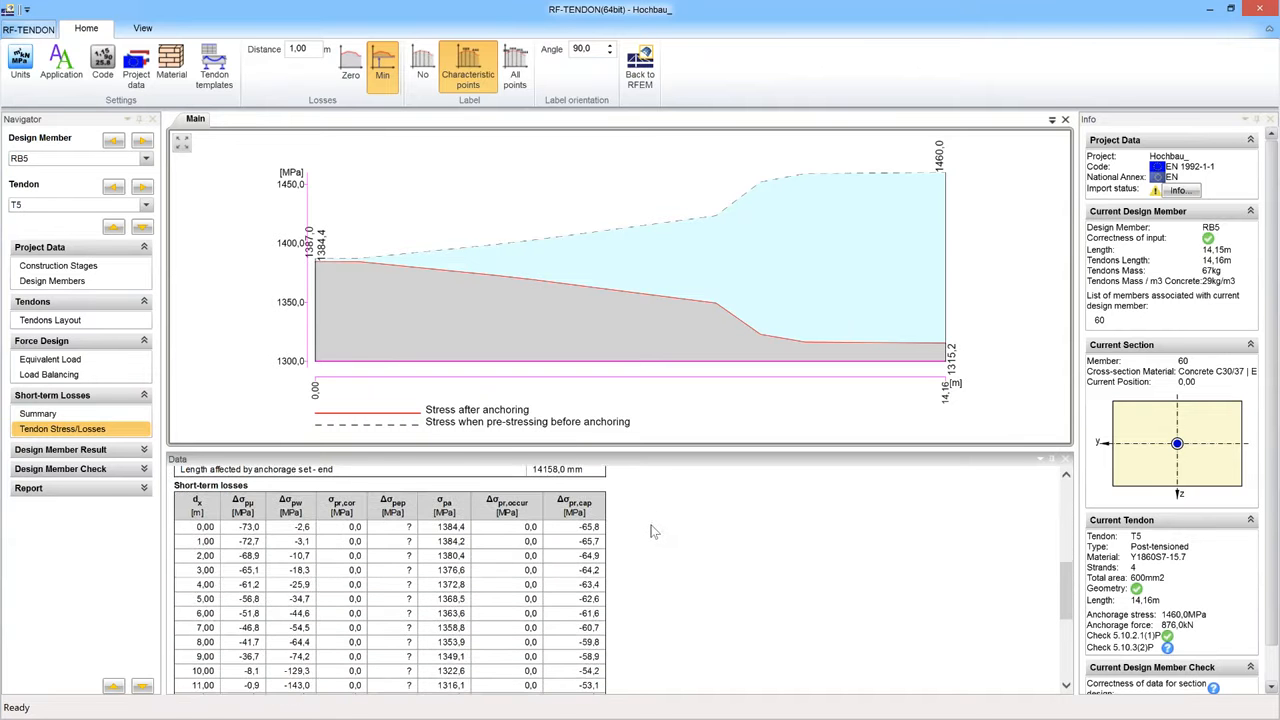
pyautogui.scroll(-3, 654, 531)
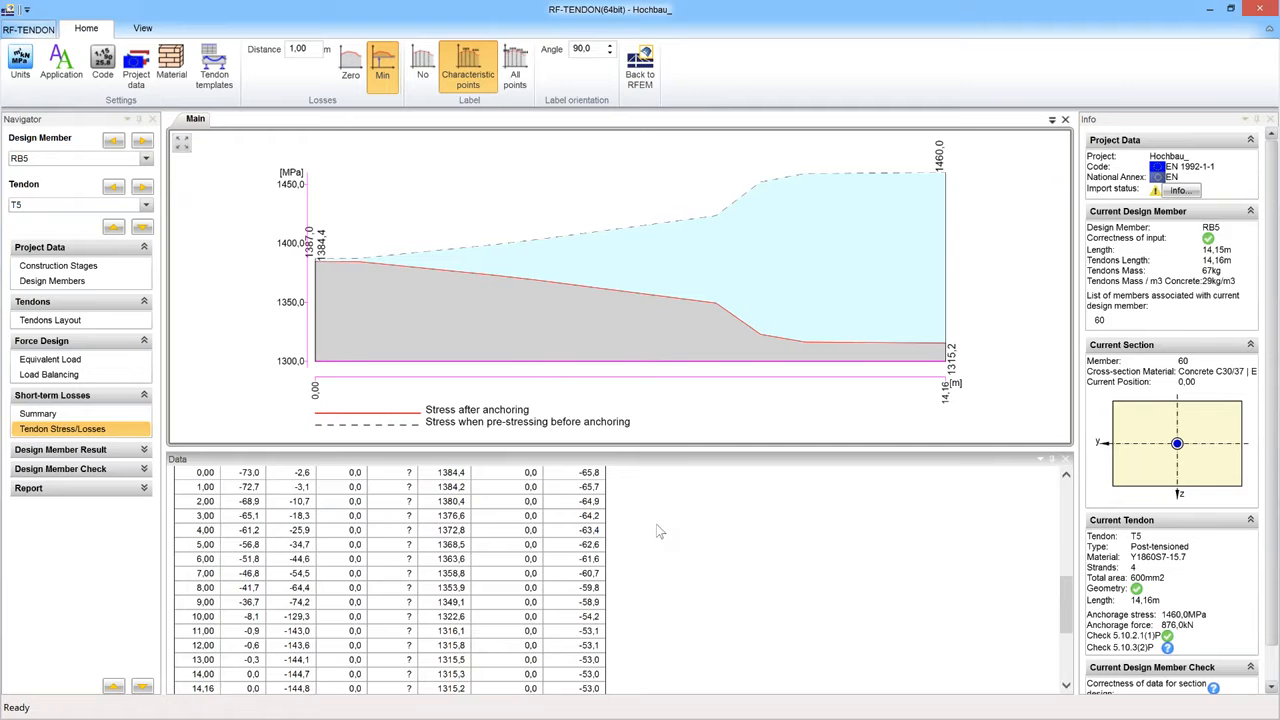
pyautogui.scroll(-3, 656, 524)
pyautogui.scroll(10, 656, 524)
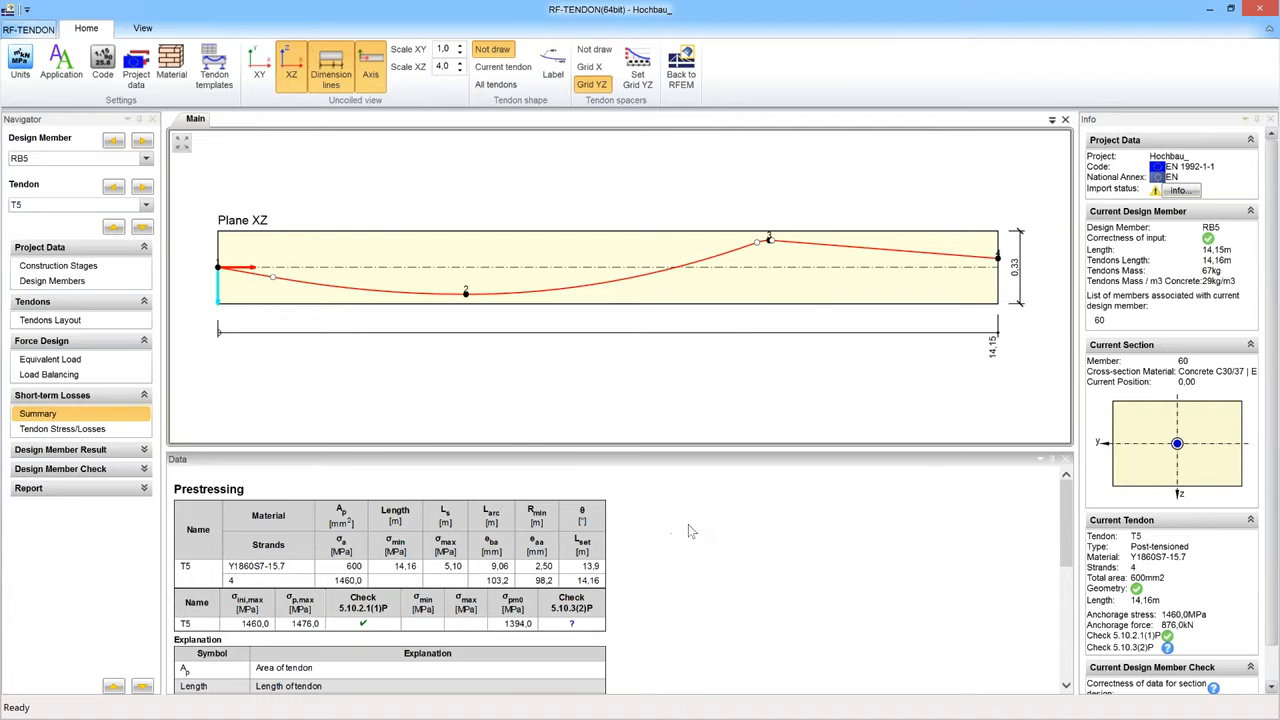
# - Open the short-term losses summary and read the prestressing table for T5 and its symbol explanations
pyautogui.scroll(-2, 688, 530)
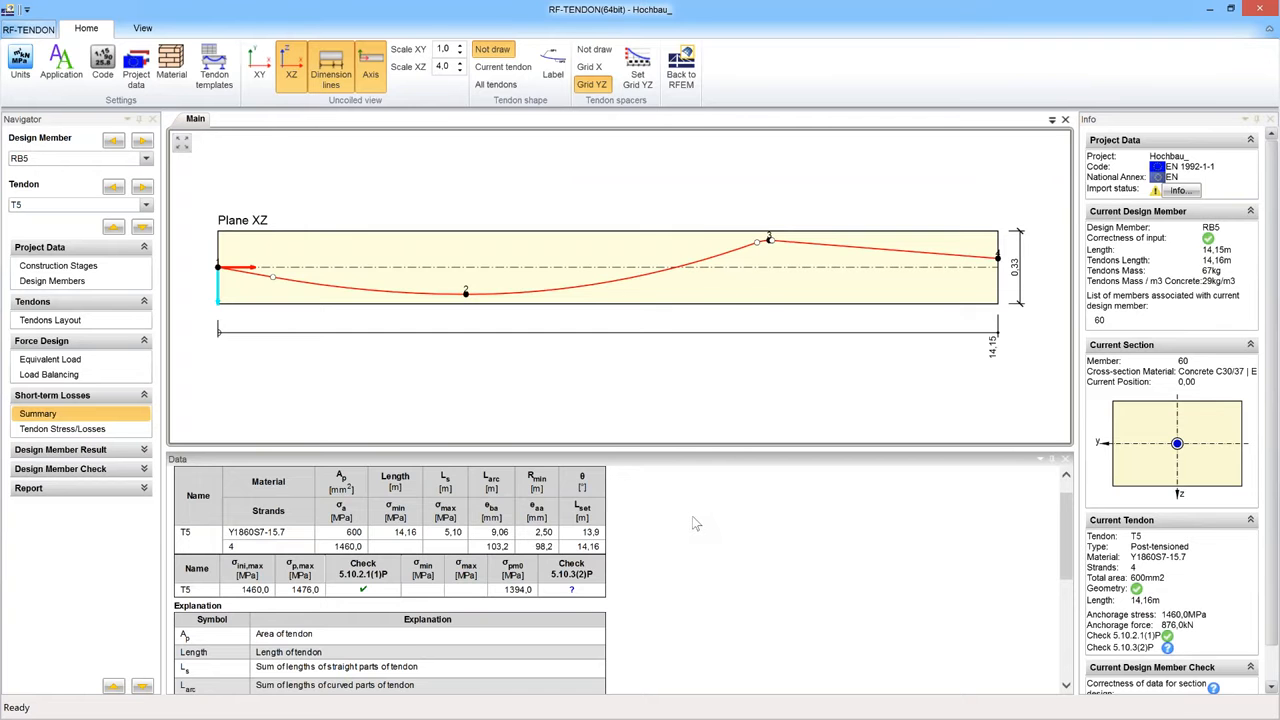
pyautogui.scroll(-5, 695, 520)
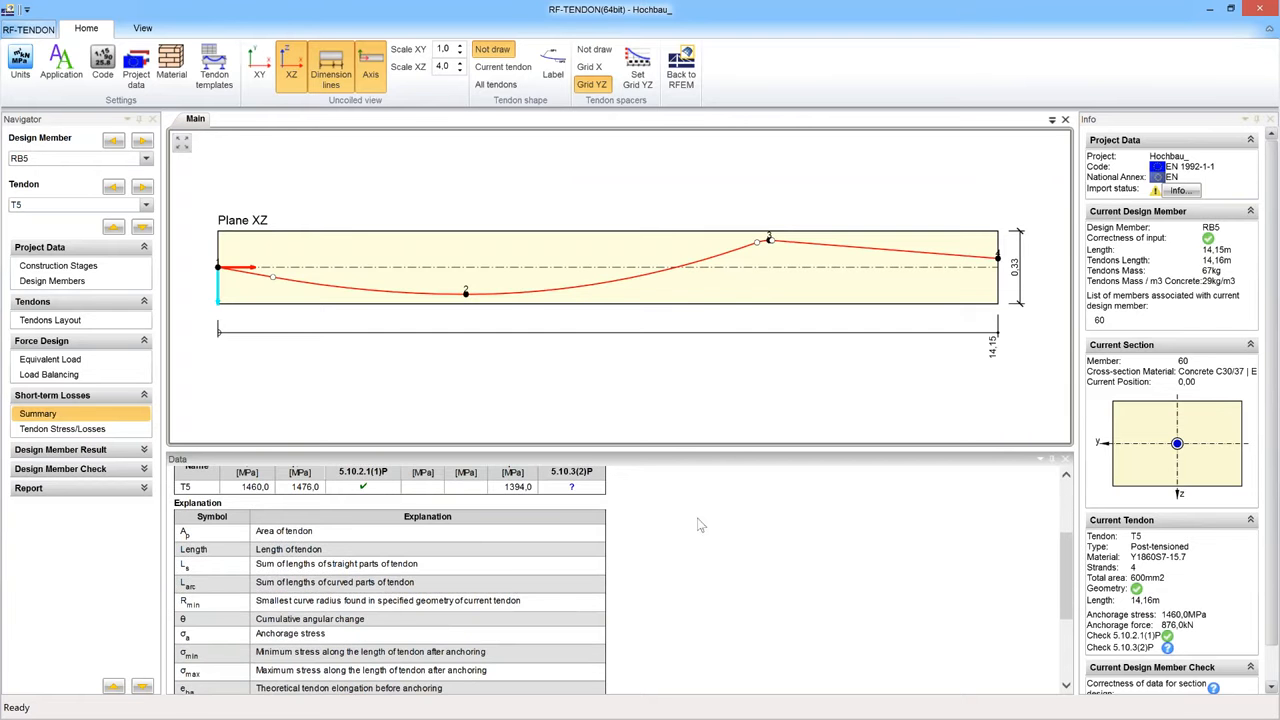
pyautogui.scroll(-2, 700, 526)
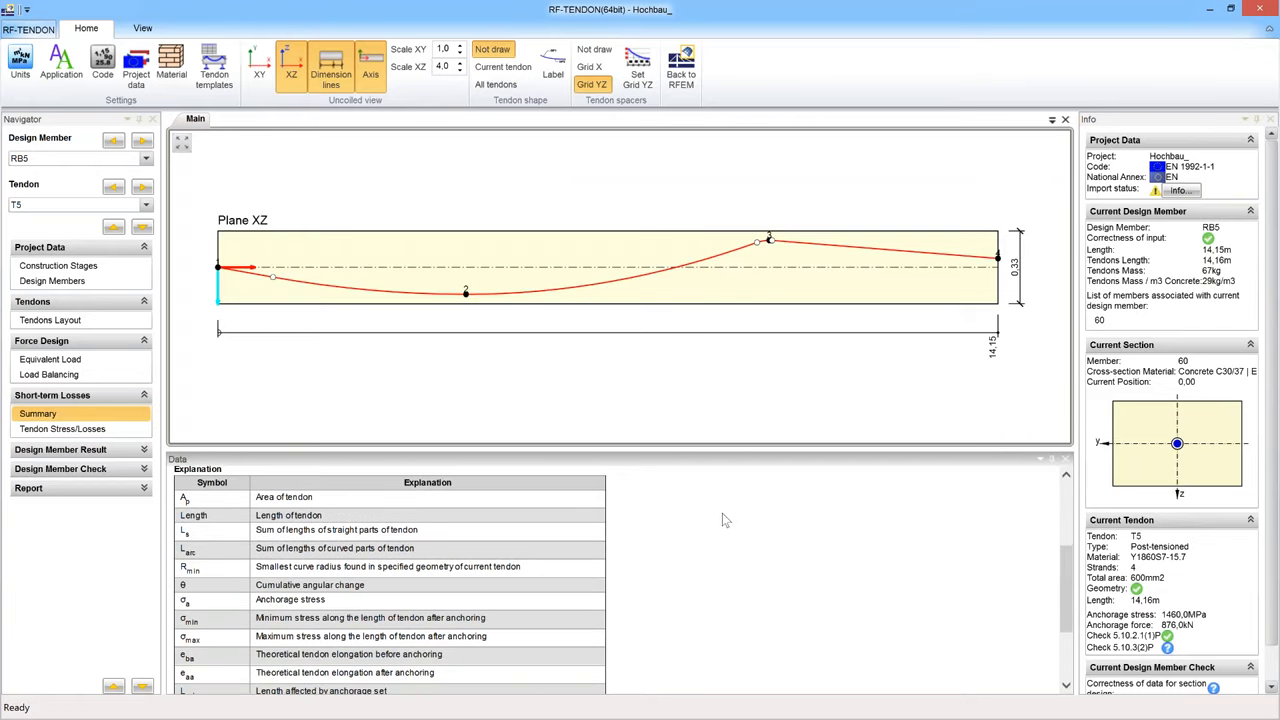
pyautogui.scroll(-2, 724, 518)
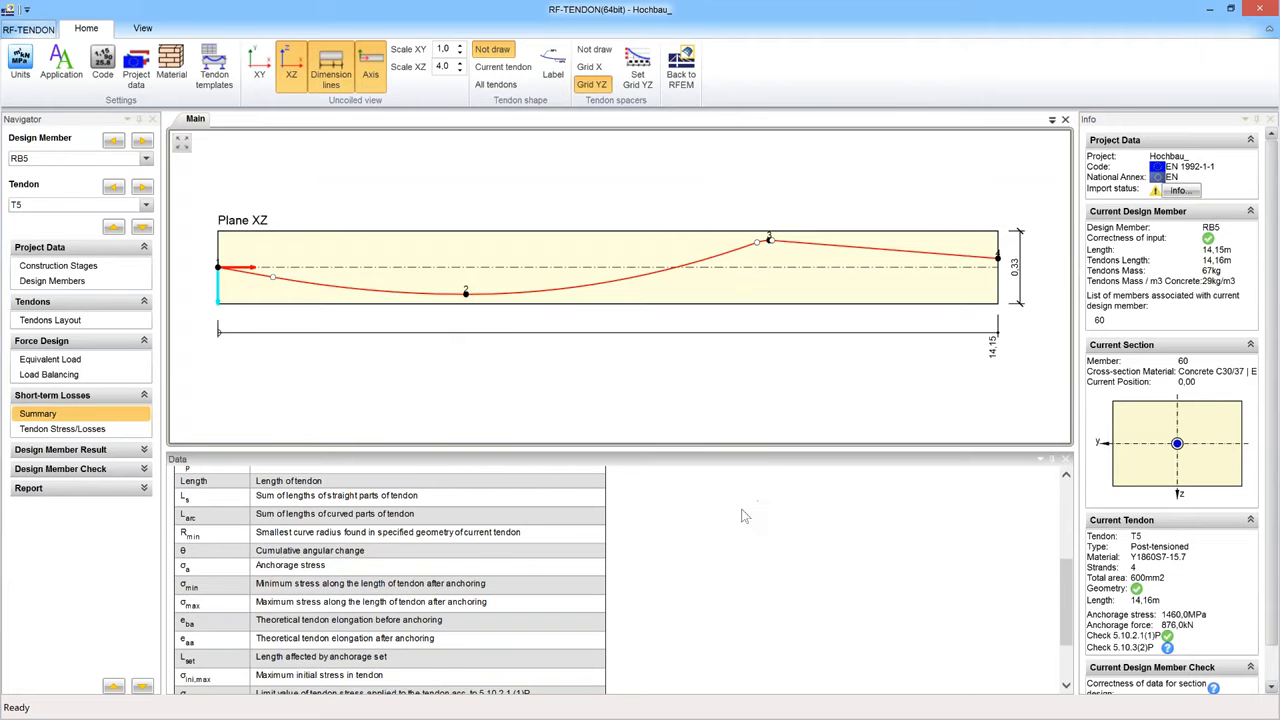
pyautogui.scroll(-2, 744, 516)
pyautogui.scroll(1, 750, 530)
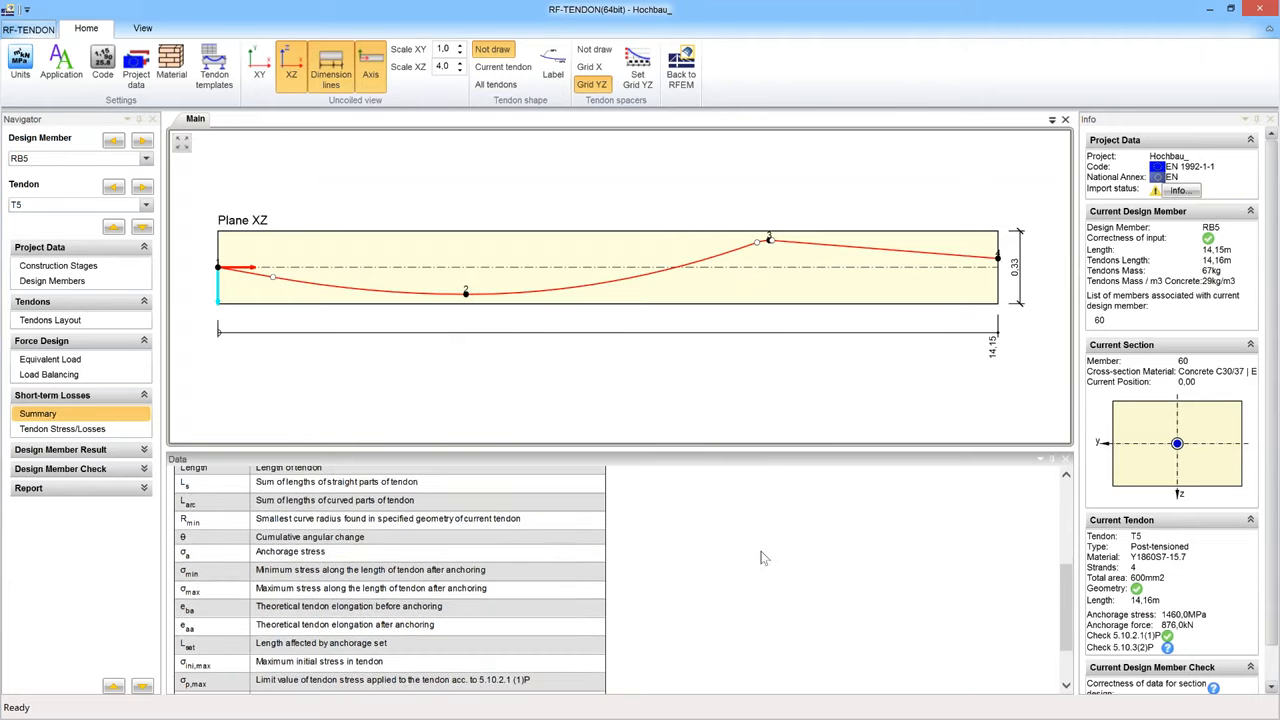
pyautogui.scroll(10, 763, 557)
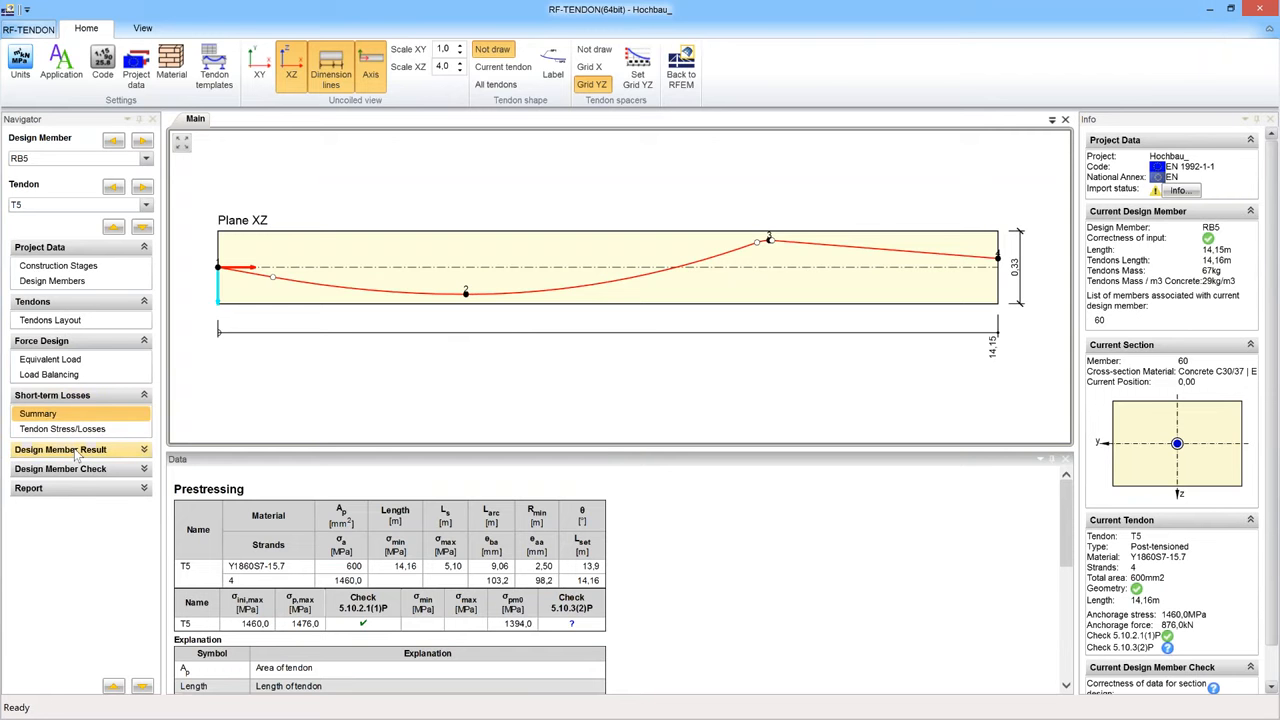
# - Open the internal forces results of design member RB5
pyautogui.click(76, 452)
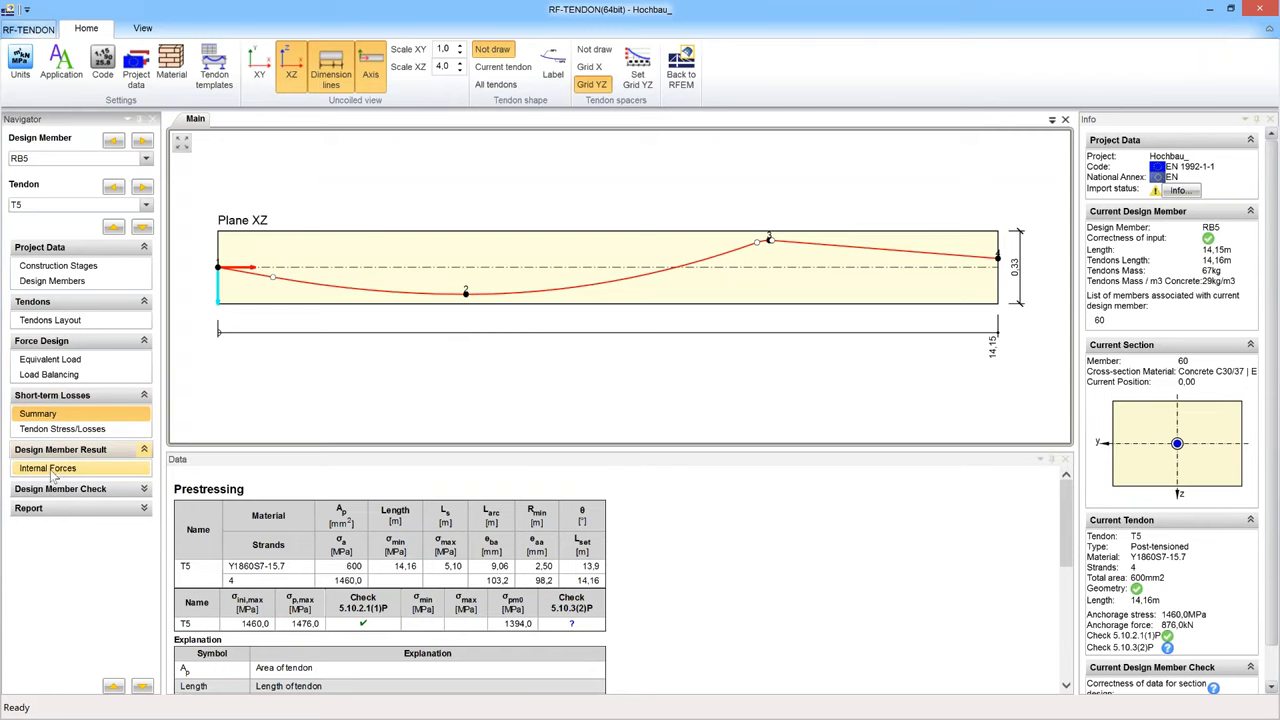
pyautogui.click(143, 469)
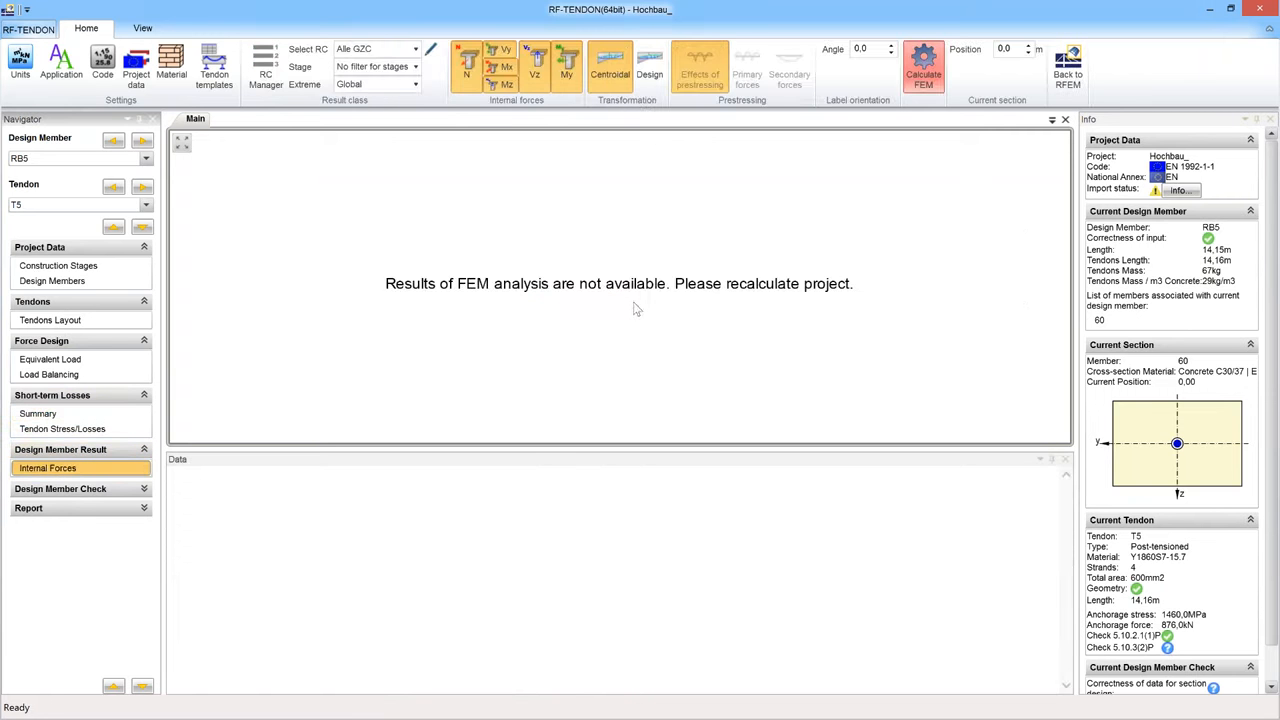
# - View the construction stages of the RB5 design member check, and open its reinforcement zones
pyautogui.click(82, 489)
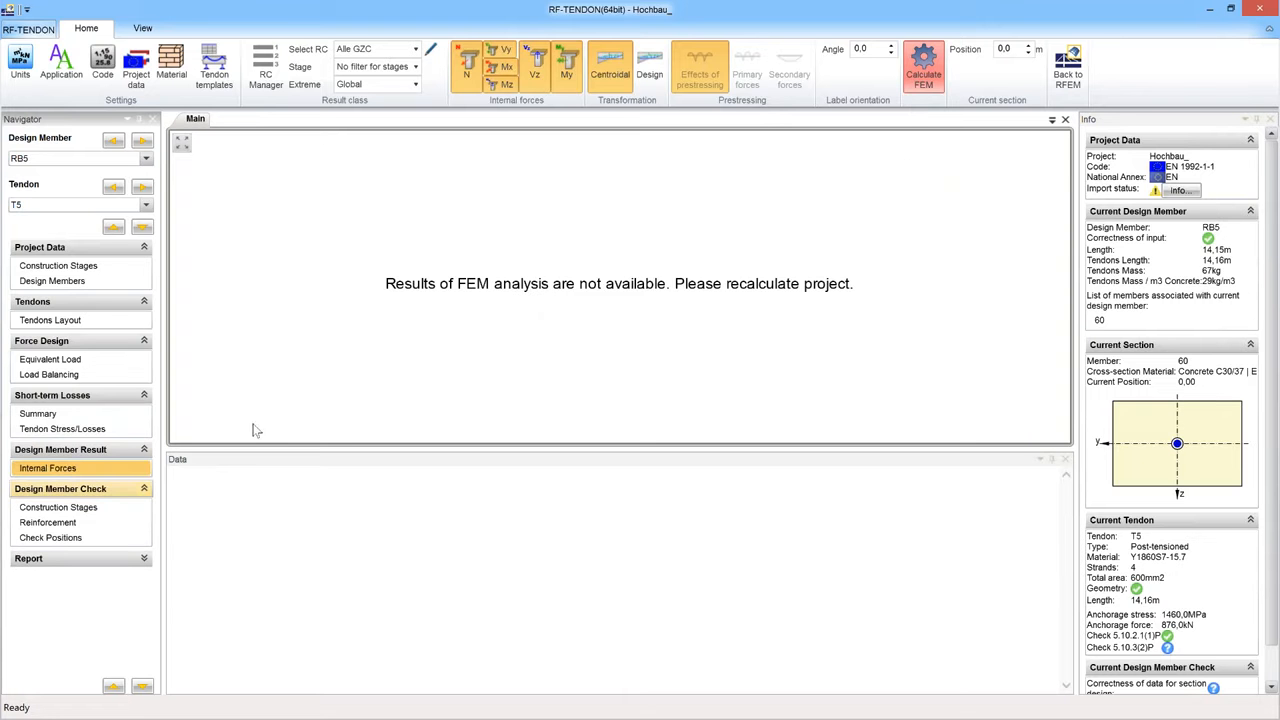
pyautogui.click(74, 509)
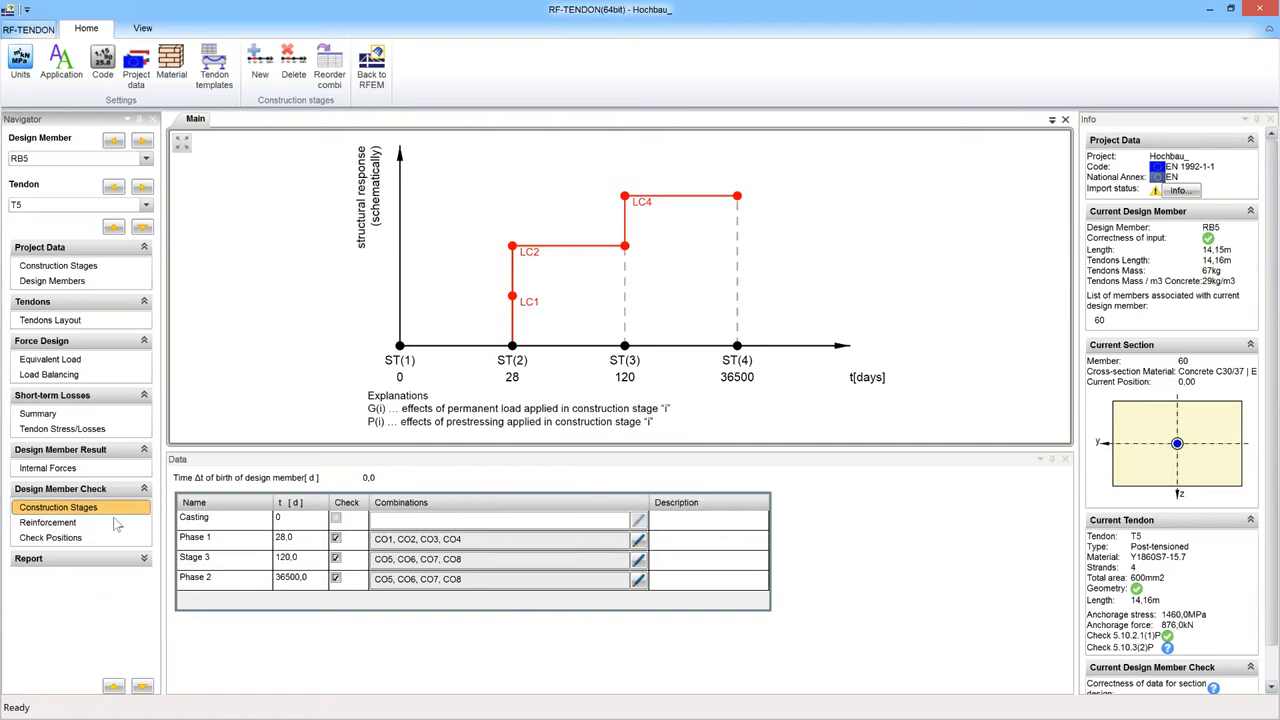
pyautogui.click(50, 522)
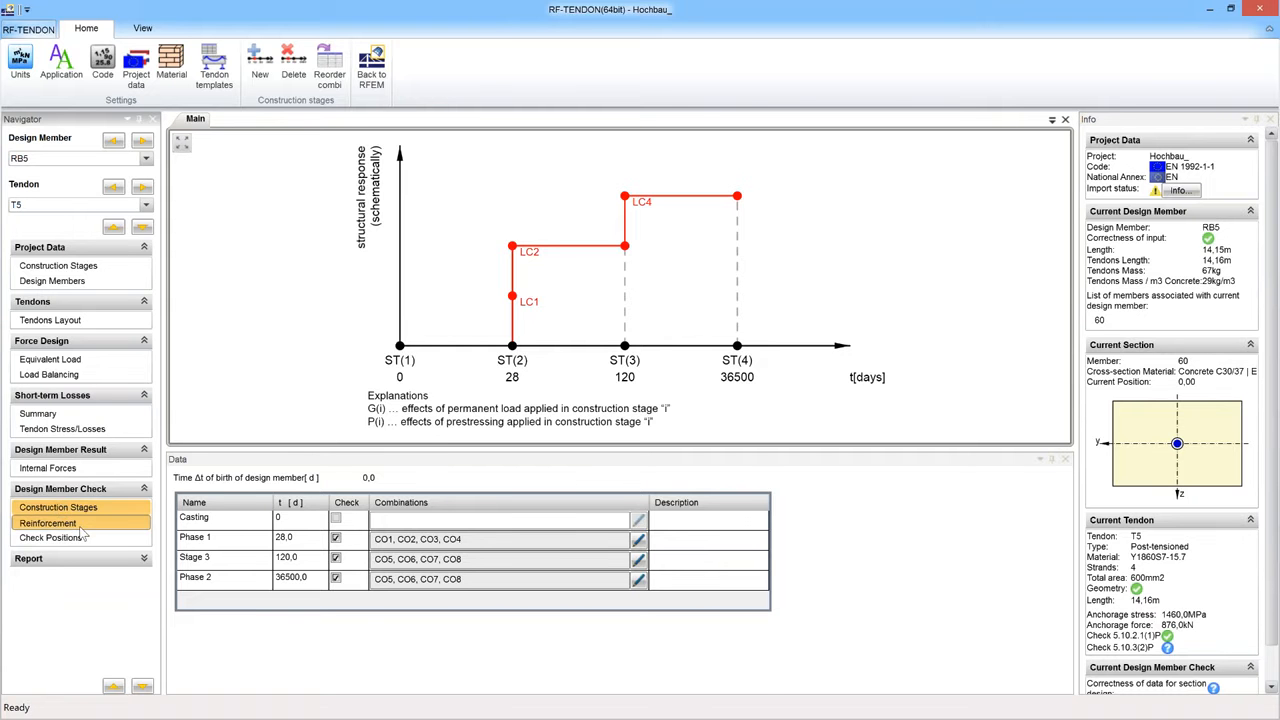
pyautogui.click(88, 525)
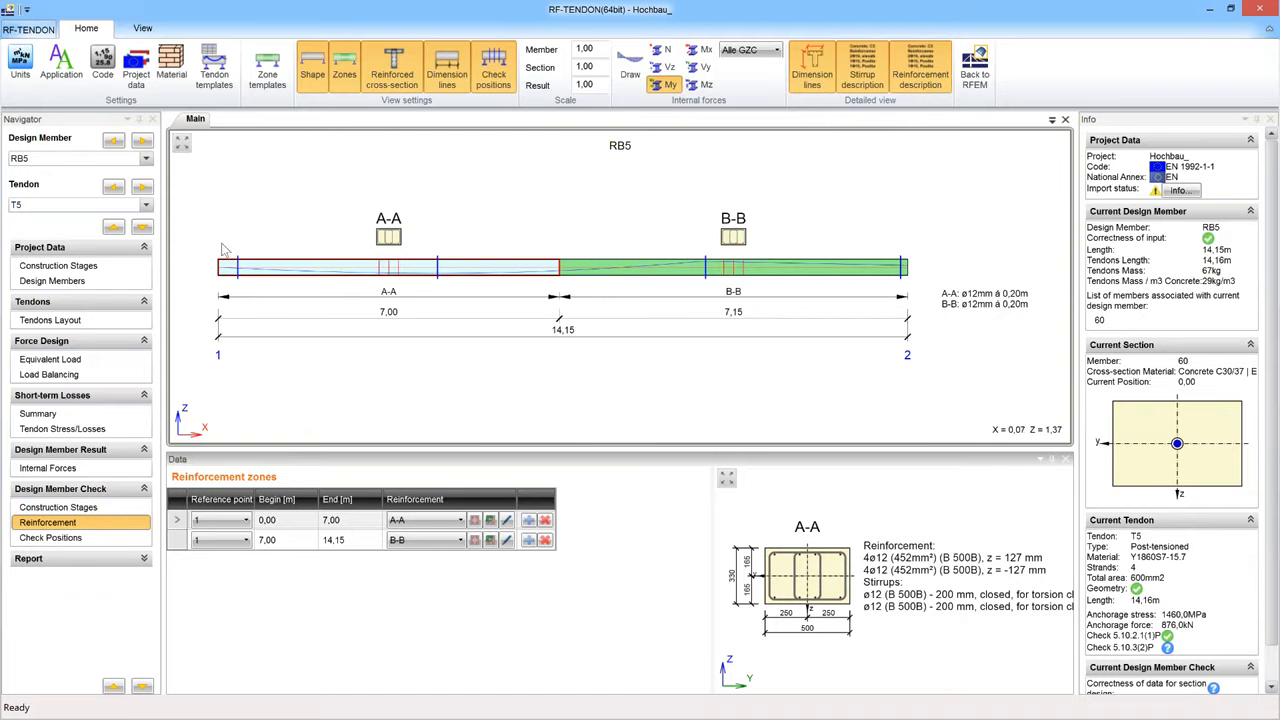
# - Show the tendon layout of RB5 in cross-section and advance the section position to the member's end at 14,15 m
pyautogui.click(60, 321)
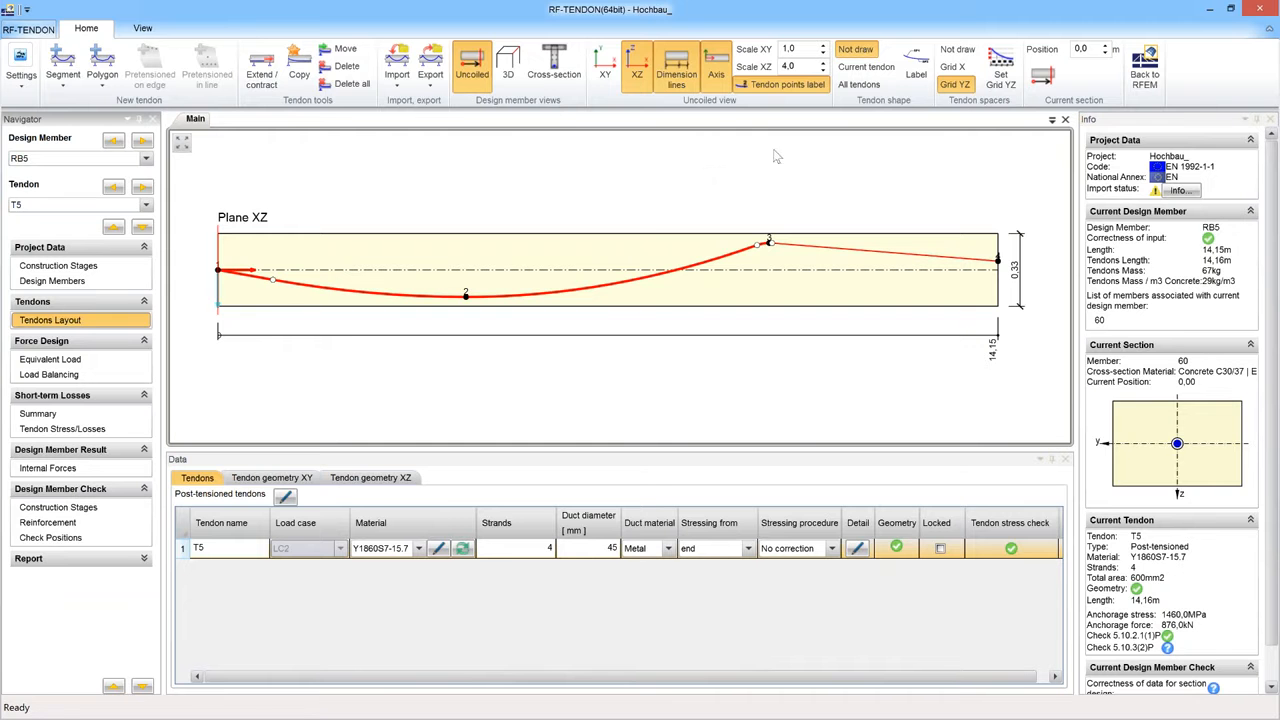
pyautogui.click(551, 68)
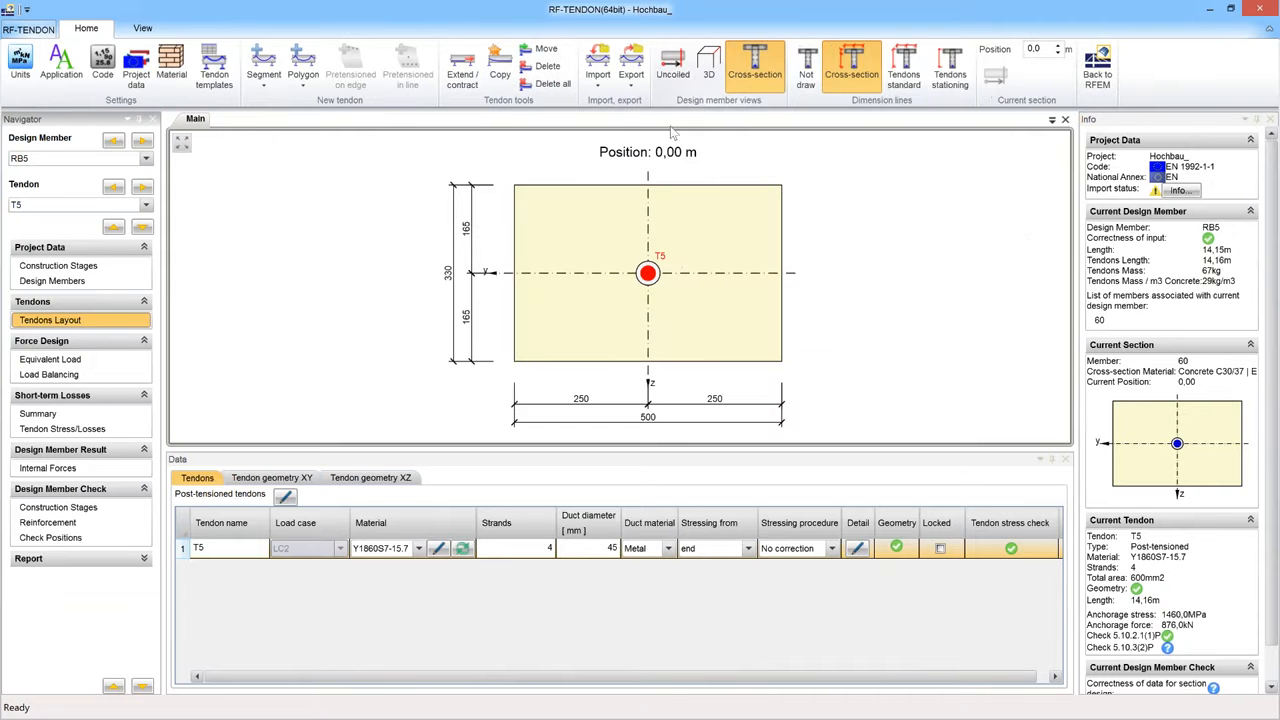
pyautogui.click(1060, 47)
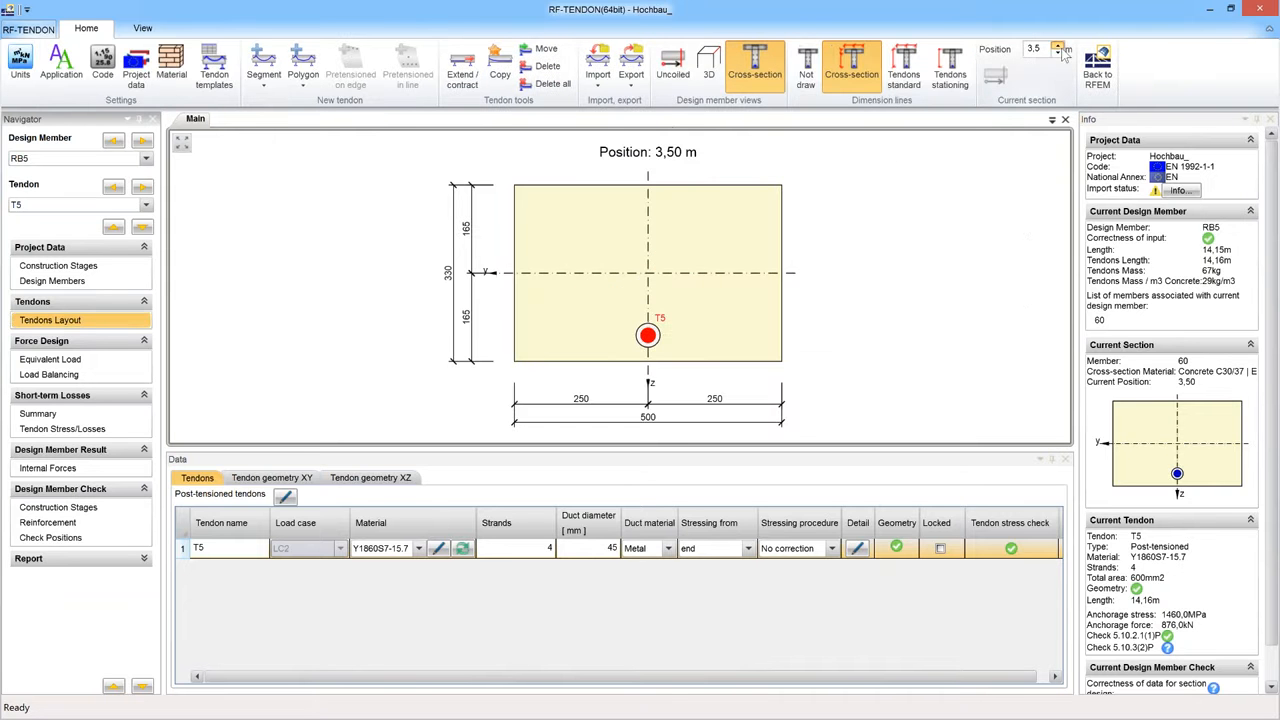
pyautogui.moveTo(1063, 52); pyautogui.dragTo(1066, 53)
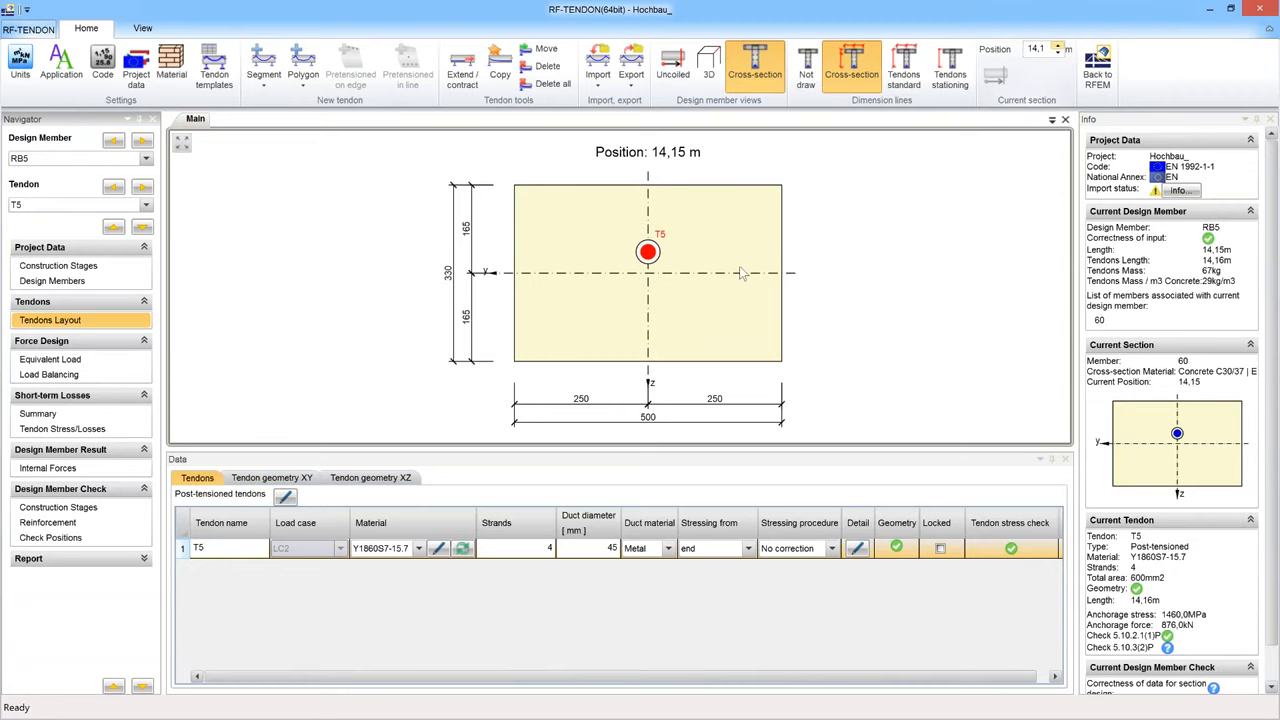
# - Make RIB1 the current design member and advance its cross-section position to 17,0 m to follow tendon T1's height
pyautogui.click(146, 160)
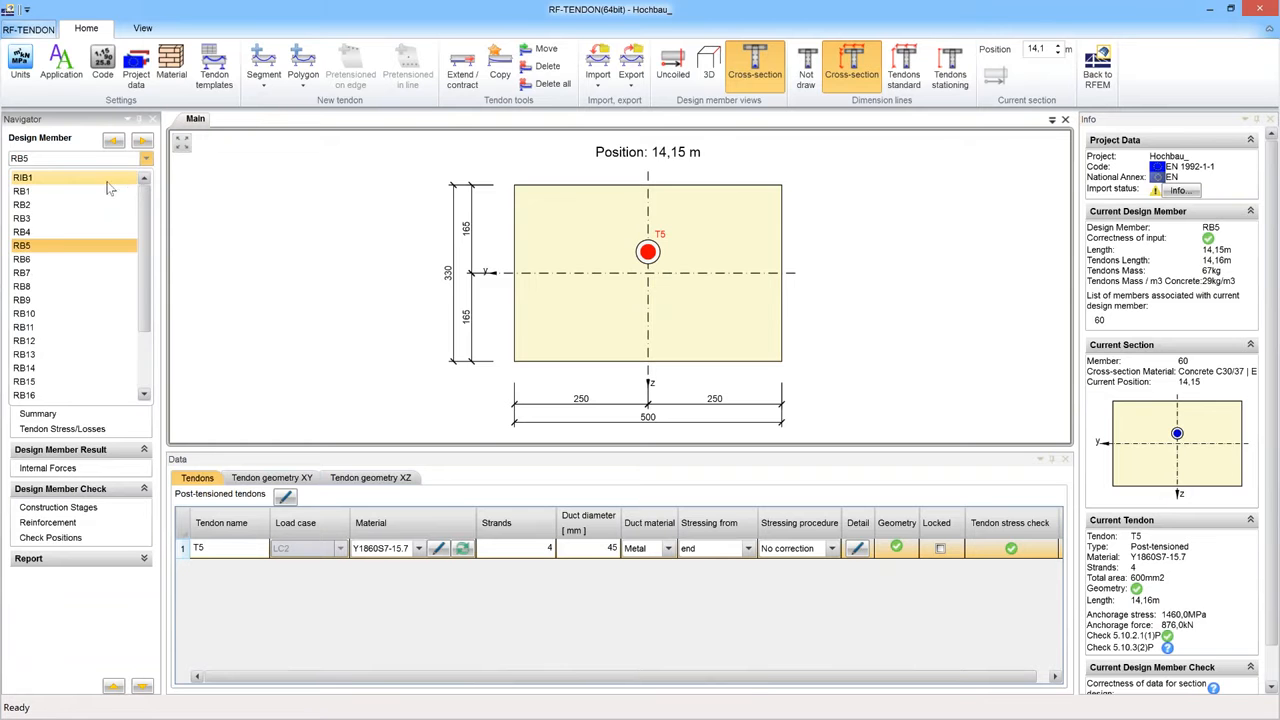
pyautogui.click(108, 177)
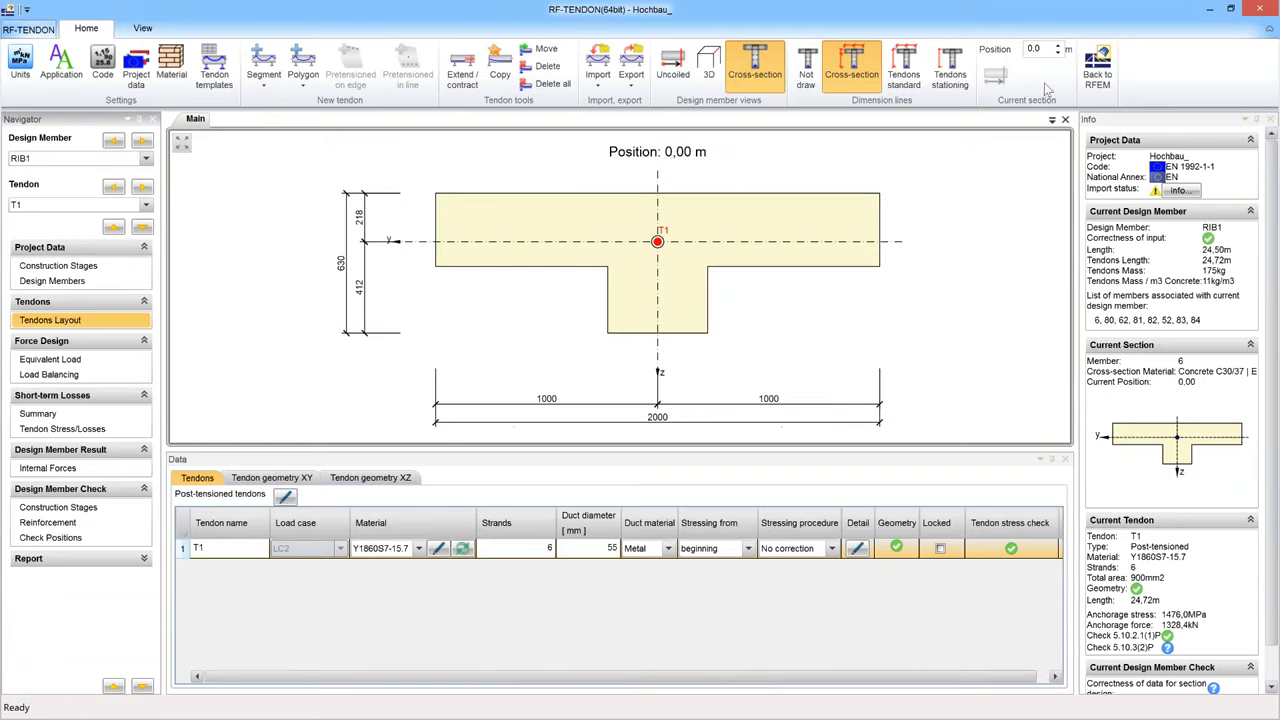
pyautogui.click(1059, 46)
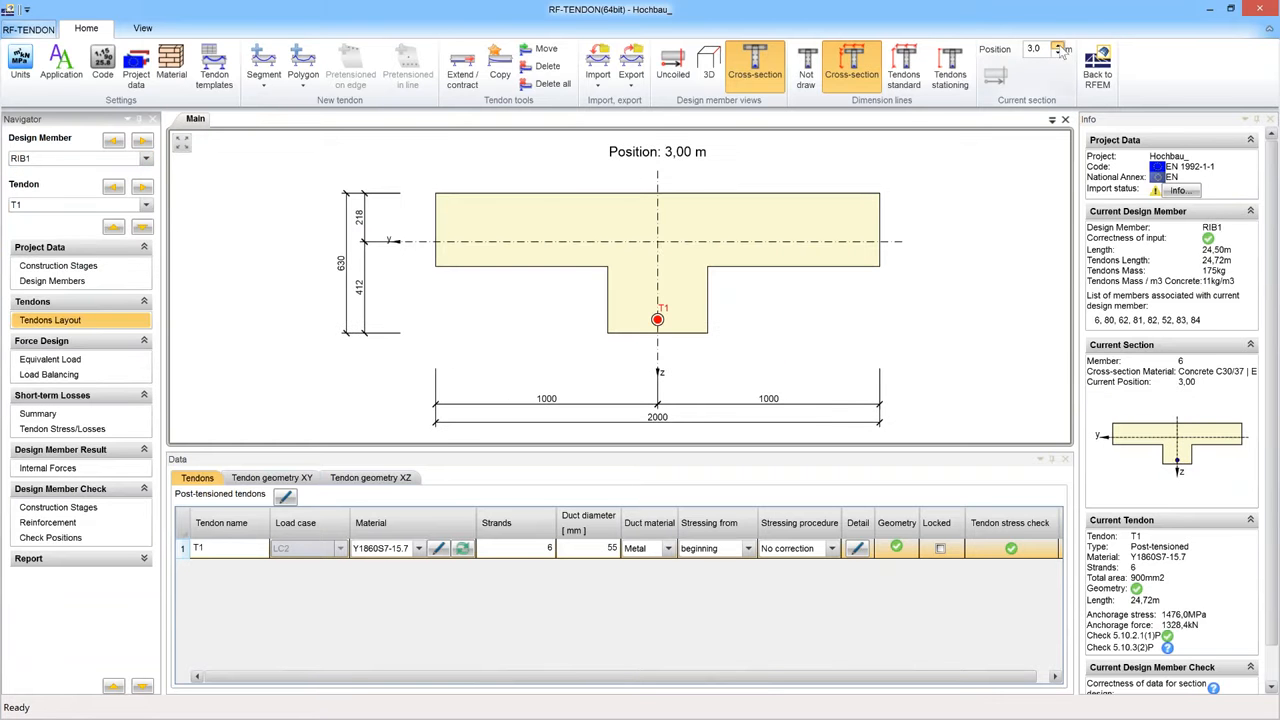
pyautogui.click(1058, 47)
pyautogui.click(1058, 47)
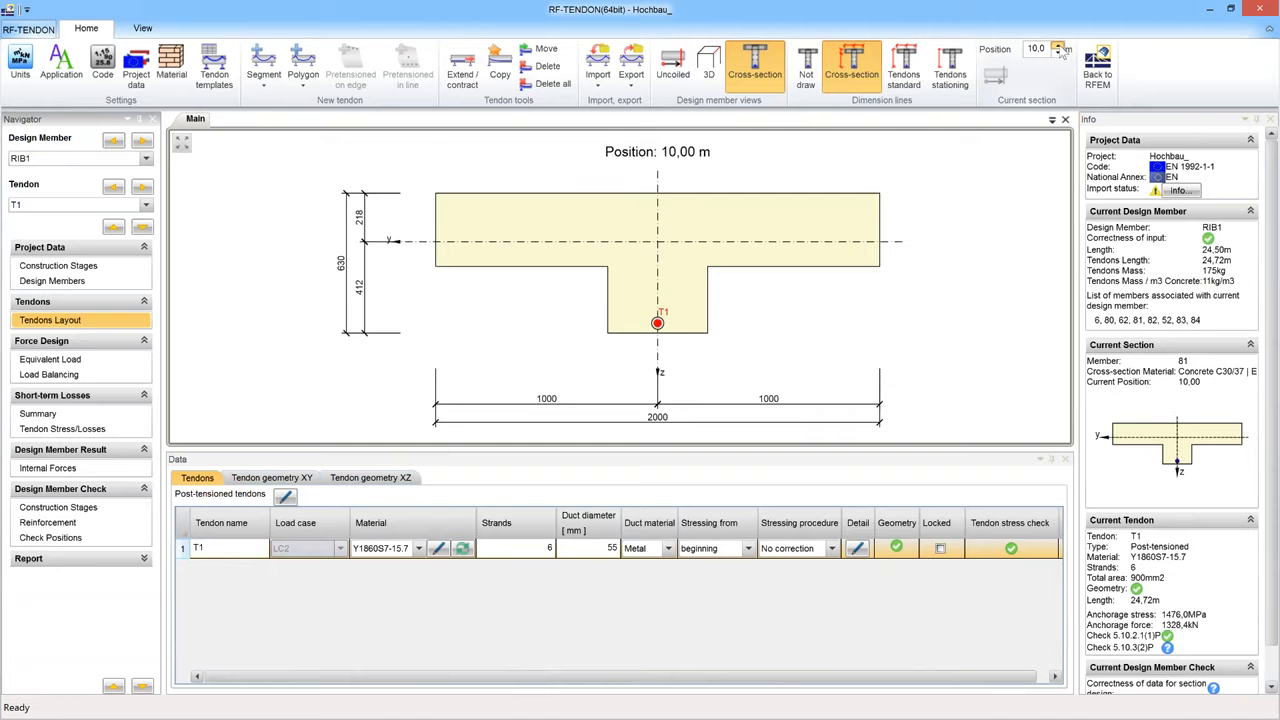
pyautogui.click(1058, 47)
pyautogui.click(1058, 47)
pyautogui.click(1058, 47)
pyautogui.click(1058, 47)
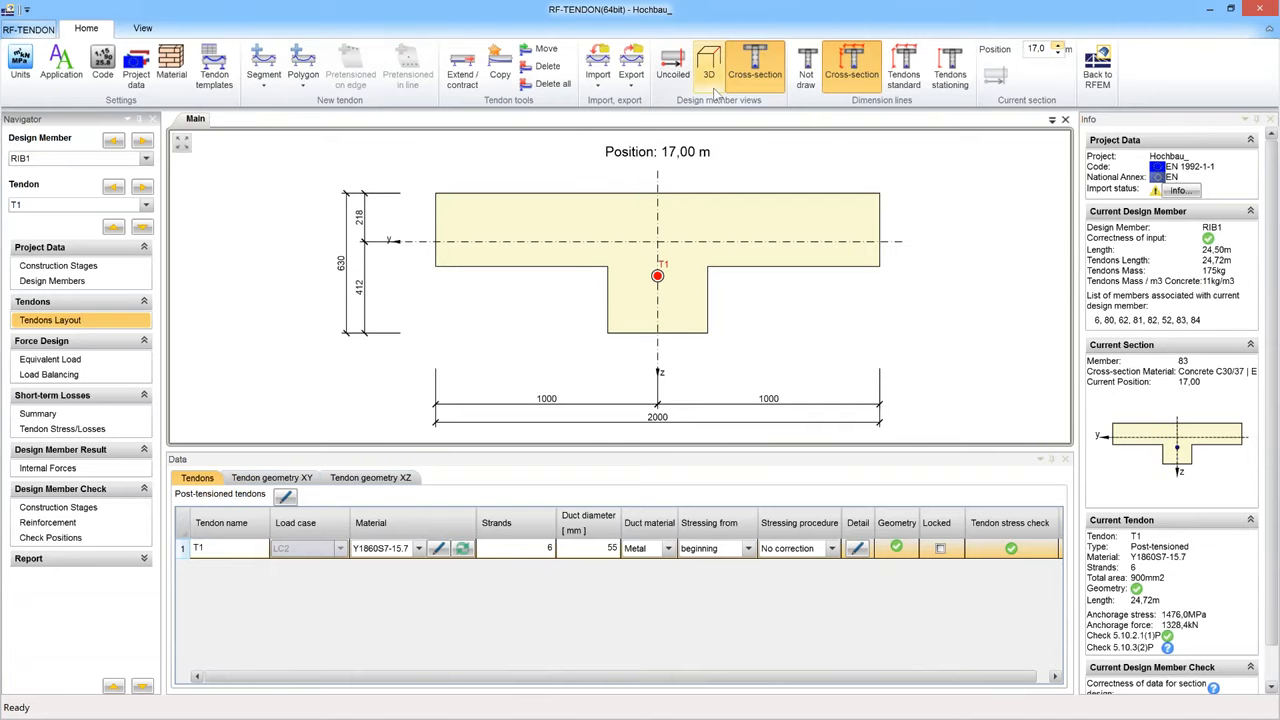
# - Switch the RIB1 tendon layout to the uncoiled view, and open the reinforcement zones of RIB1
pyautogui.click(673, 68)
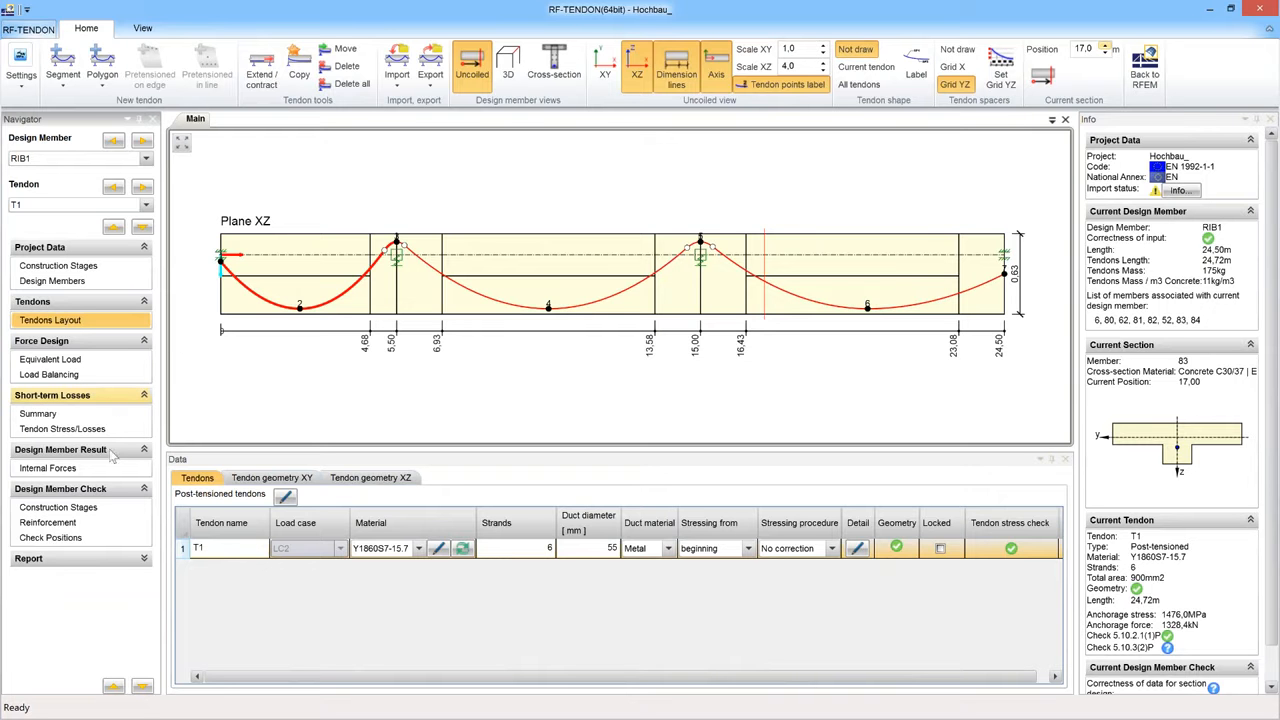
pyautogui.click(66, 523)
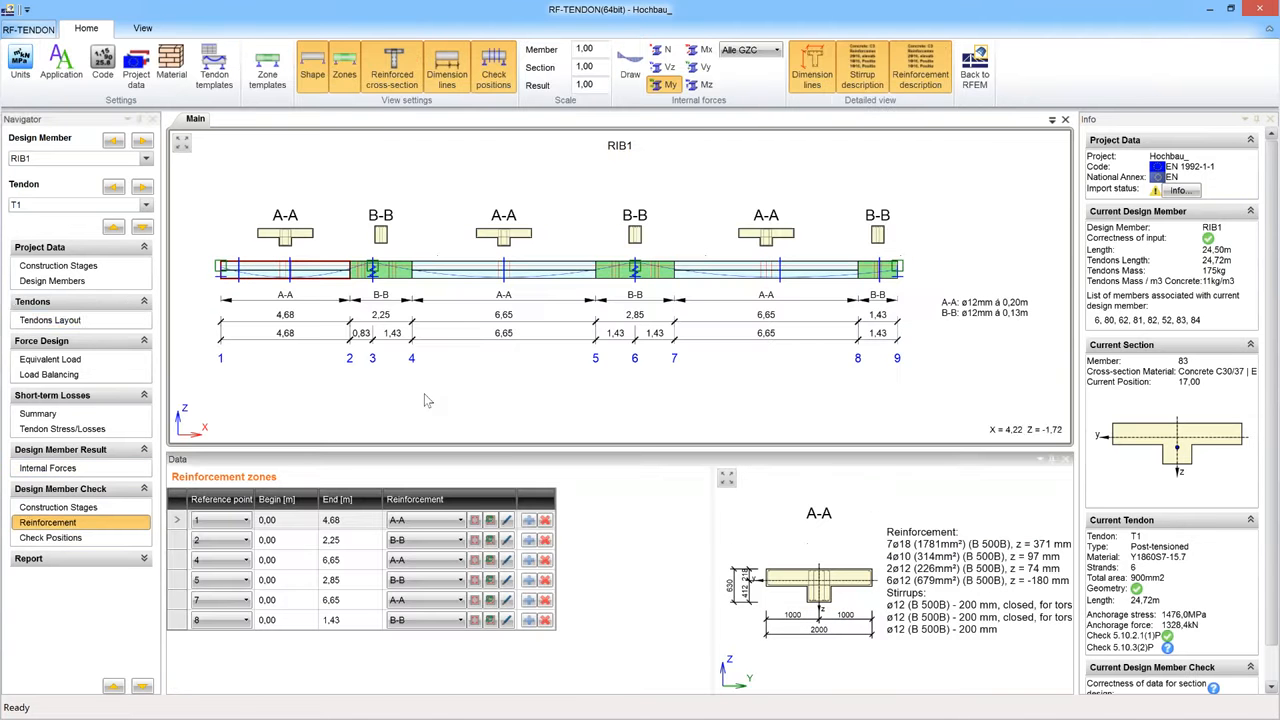
# - Make RB5 the current design member, open its check positions and run the FEM calculation
pyautogui.click(145, 159)
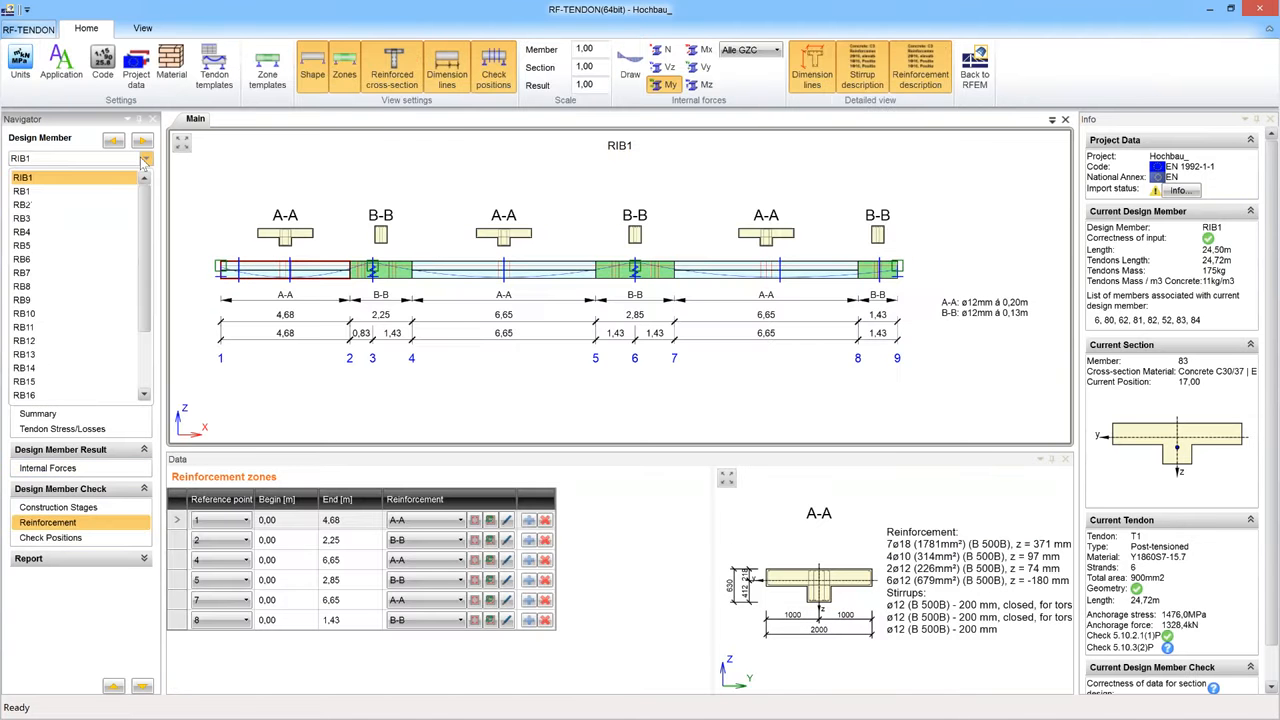
pyautogui.click(45, 247)
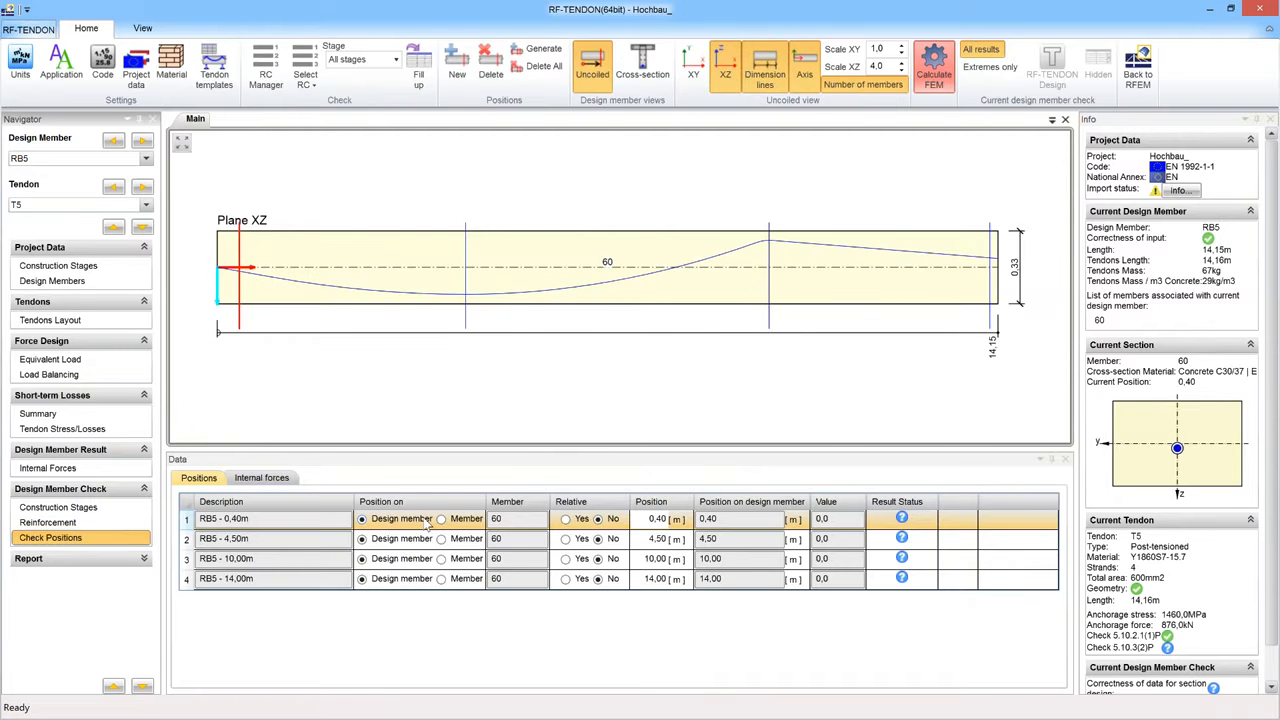
pyautogui.click(935, 65)
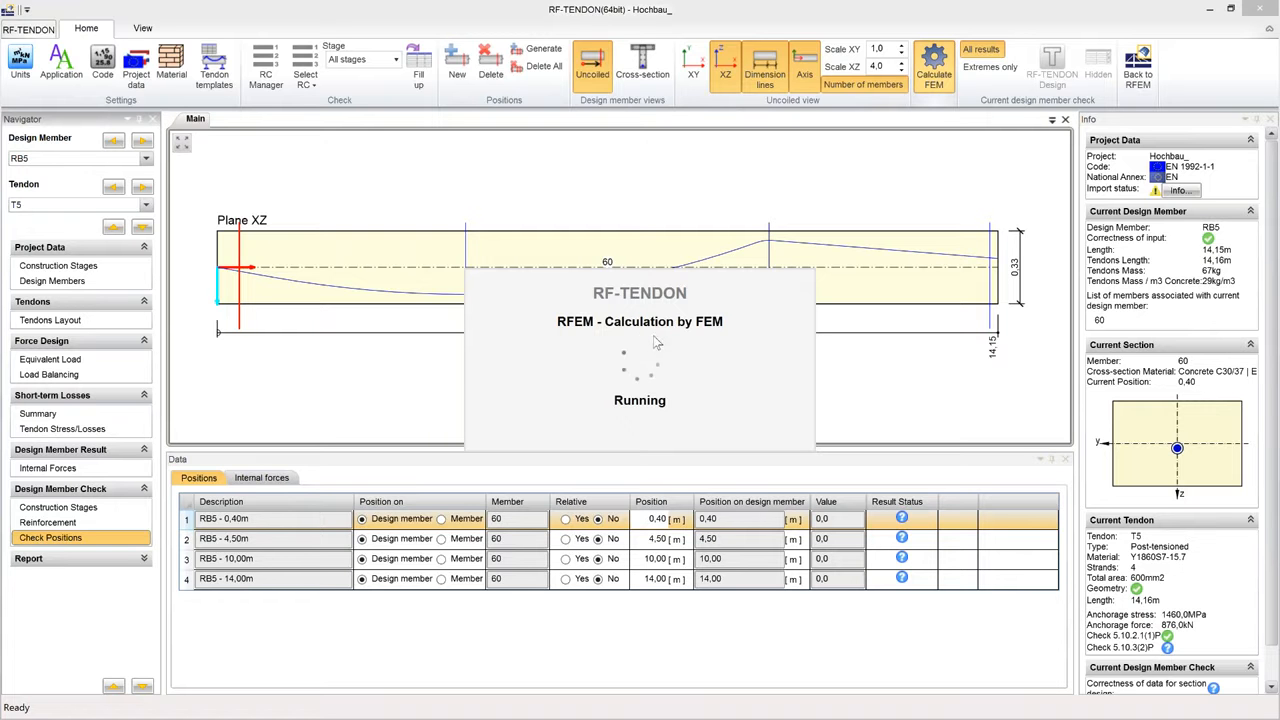
# - Show the Modelling in RFEM presentation slide, close the finished FEM calculation notice and return to RF-TENDON
pyautogui.hotkey('alt', 'Tab')
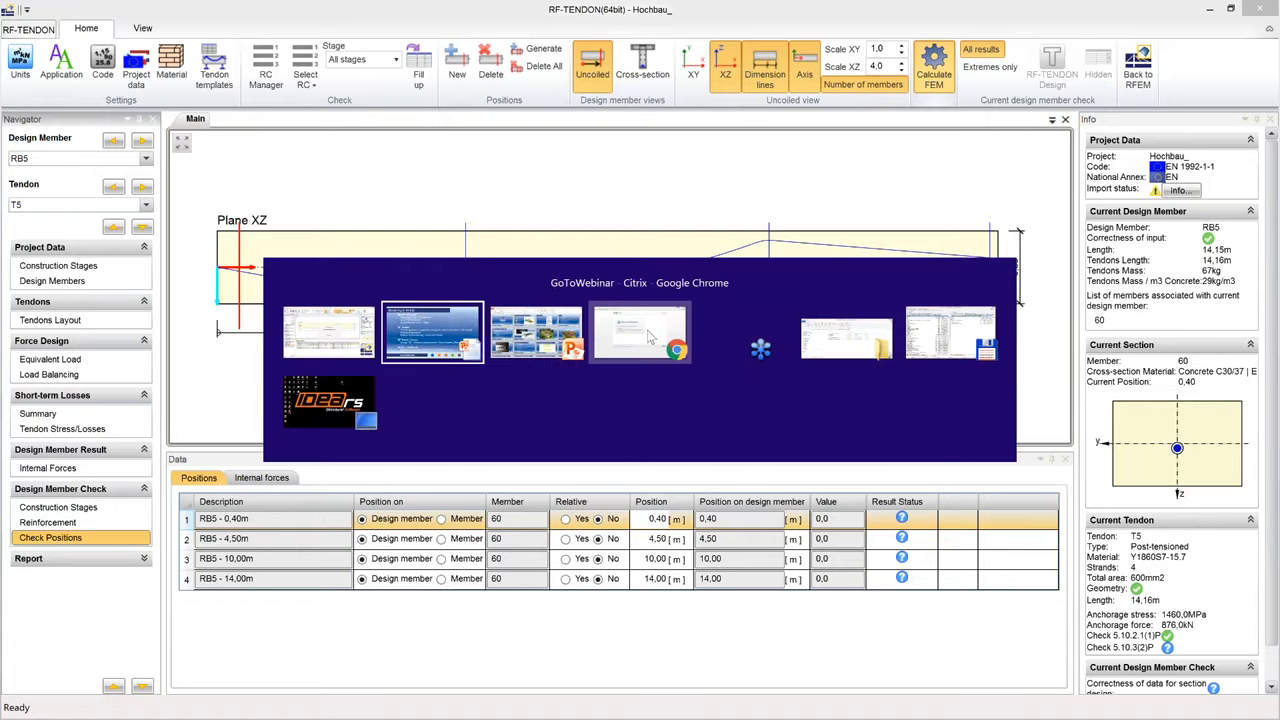
pyautogui.moveTo(650, 337)
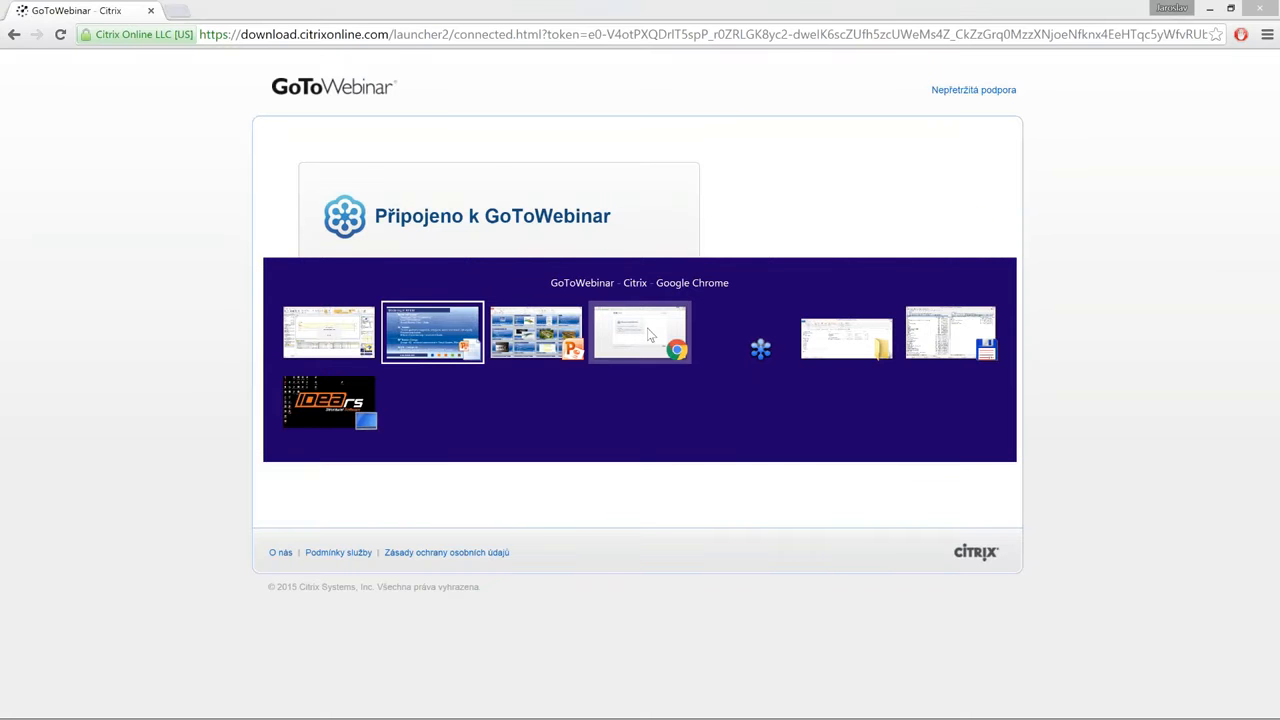
pyautogui.click(458, 331)
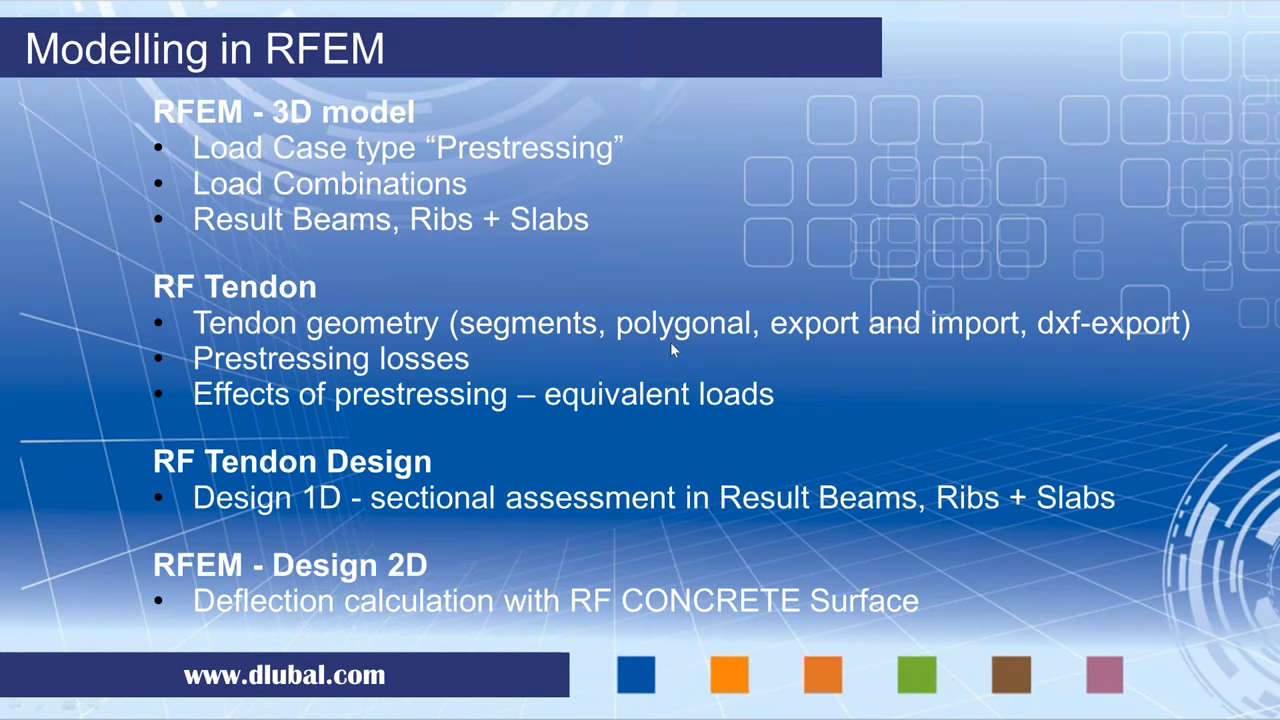
pyautogui.hotkey('alt', 'Tab')
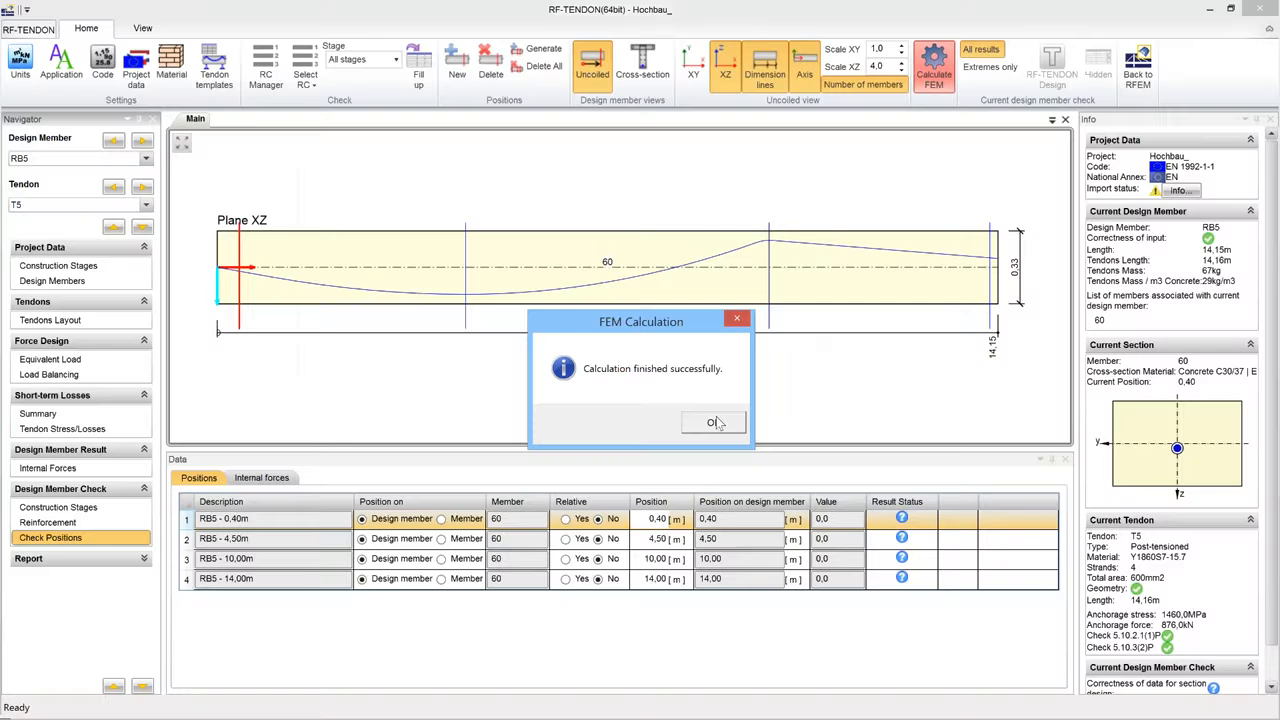
pyautogui.click(714, 423)
pyautogui.hotkey('alt', 'Tab')
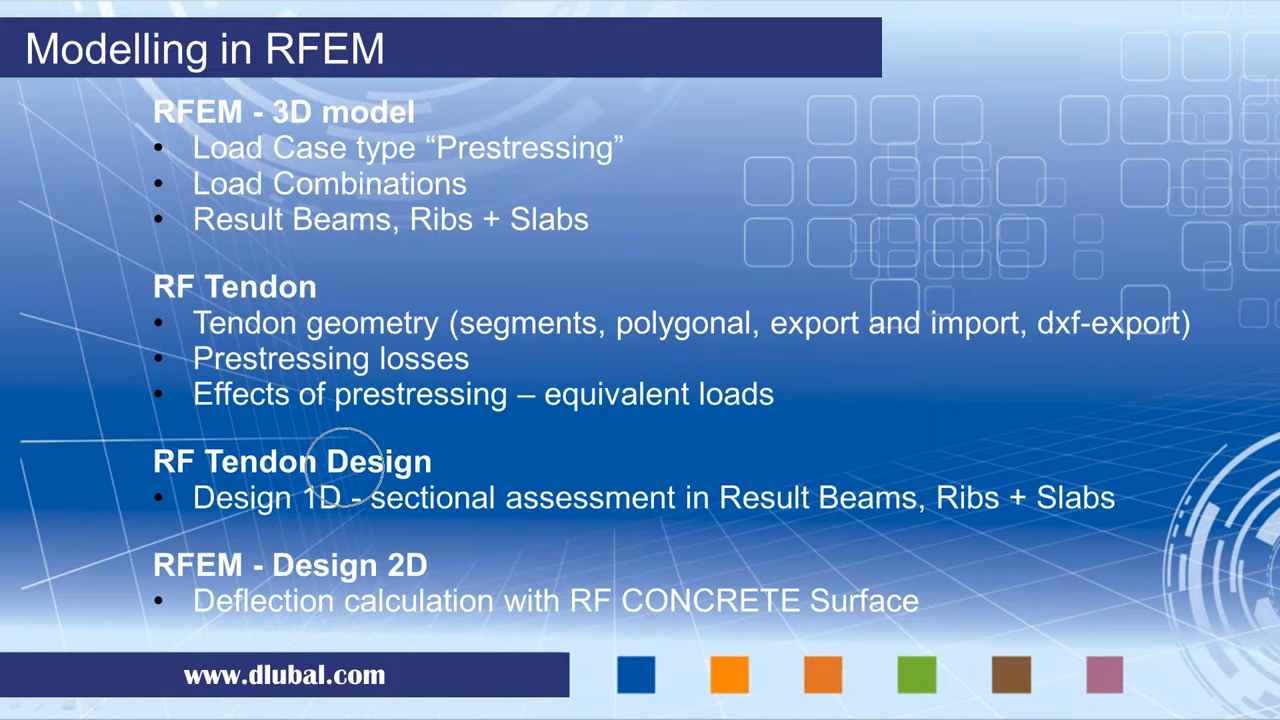
pyautogui.hotkey('alt', 'Tab')
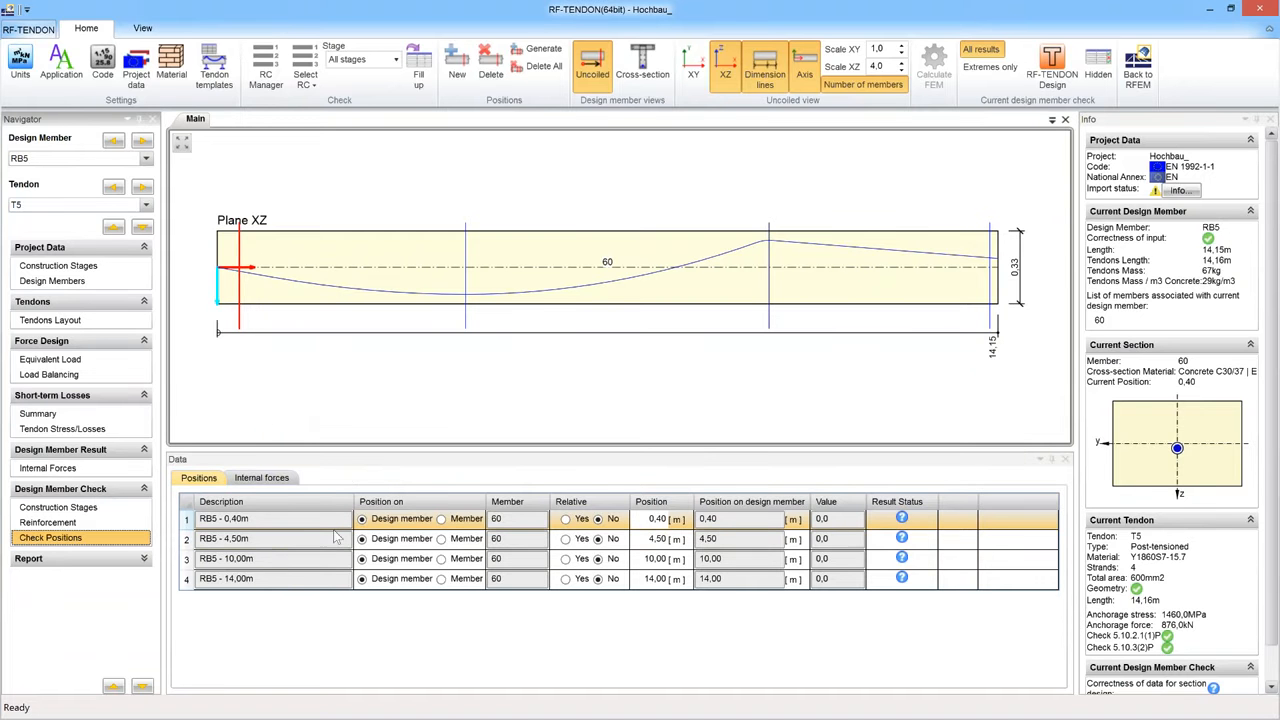
# - Step through the RB5 check positions at 4,50 m, 10,00 m and 14,00 m
pyautogui.click(293, 540)
pyautogui.click(300, 560)
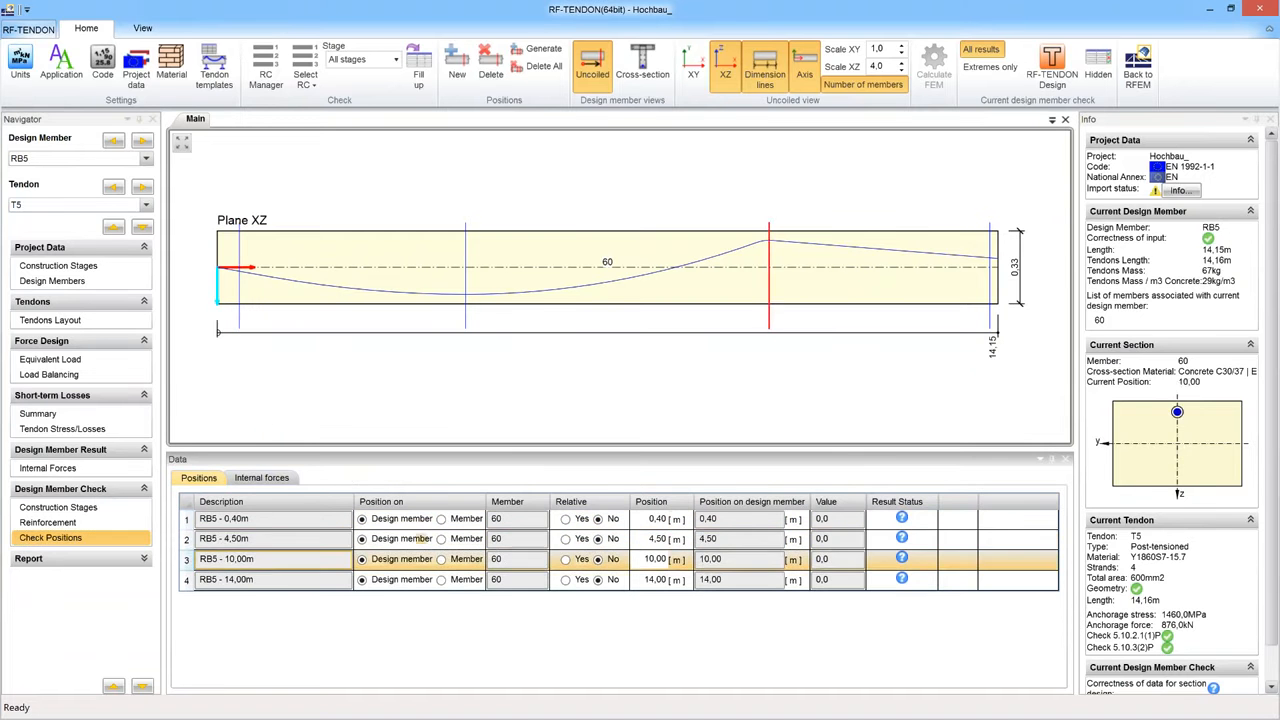
pyautogui.click(305, 580)
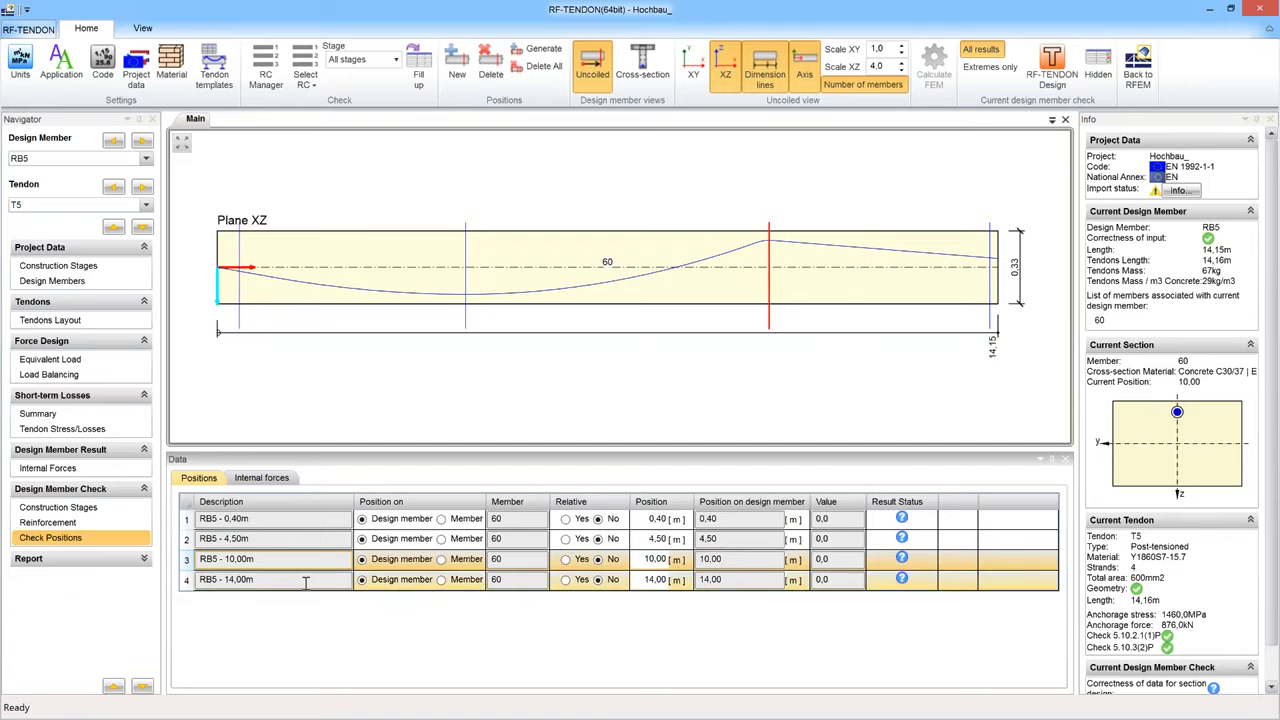
# - Open RF-TENDON Design, look through the RB5 sections at 10,00 m and 14,00 m, and make RB5 - 4,50m the current section
pyautogui.click(1040, 76)
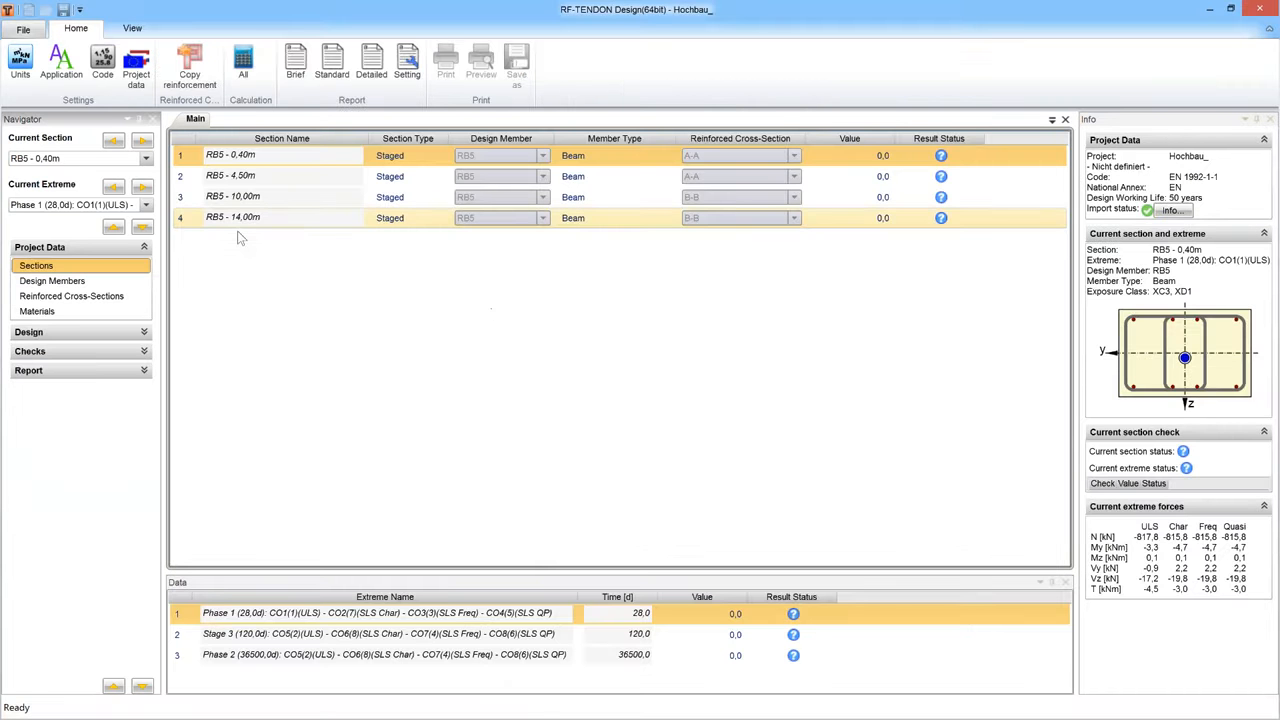
pyautogui.click(396, 182)
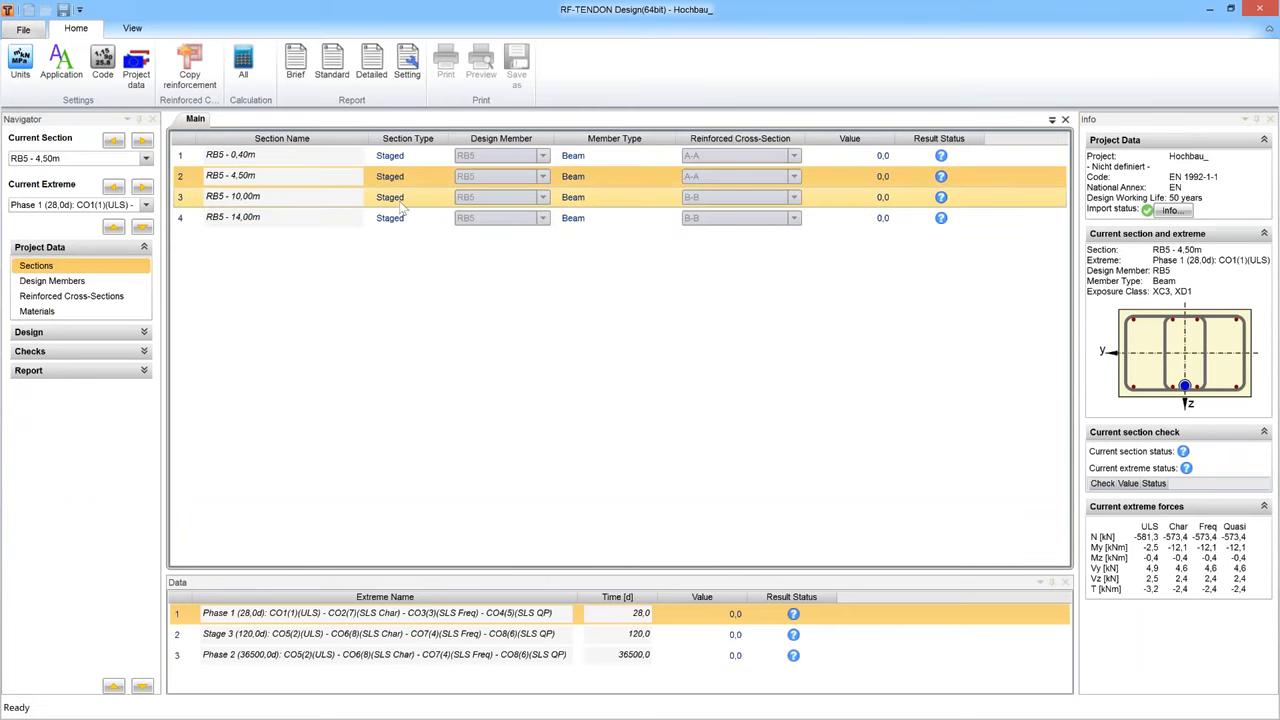
pyautogui.click(400, 203)
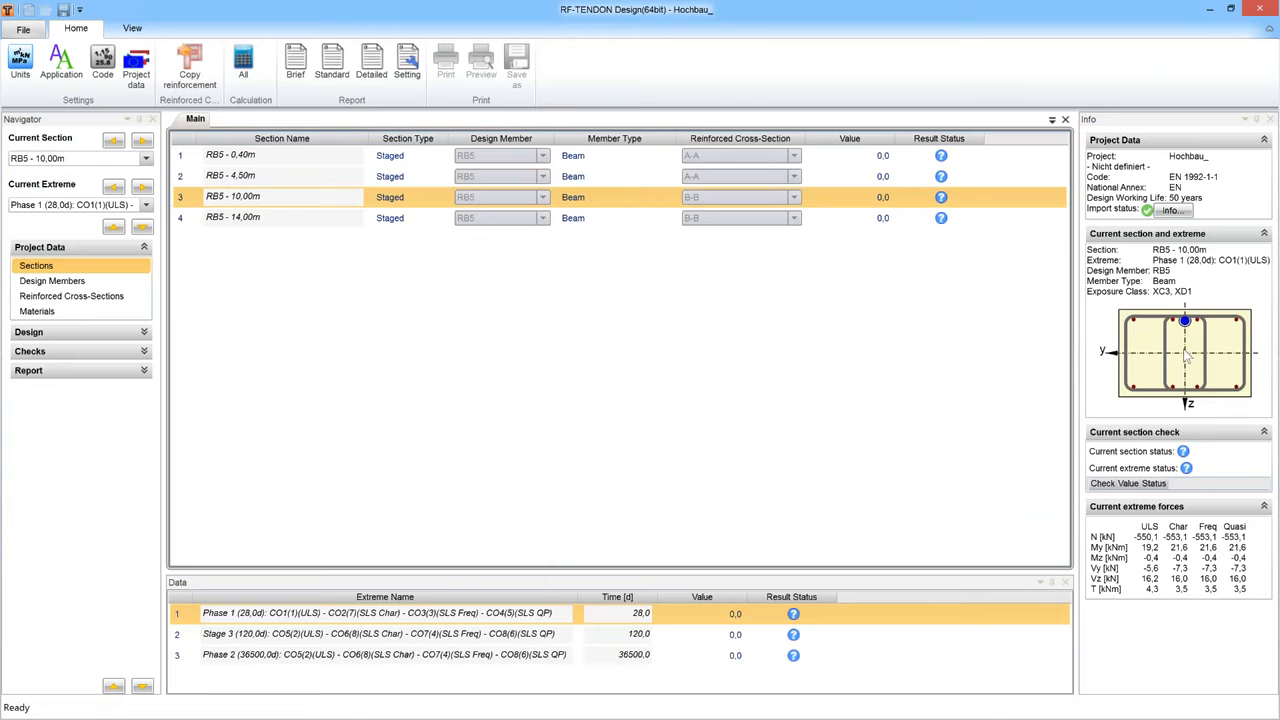
pyautogui.click(392, 221)
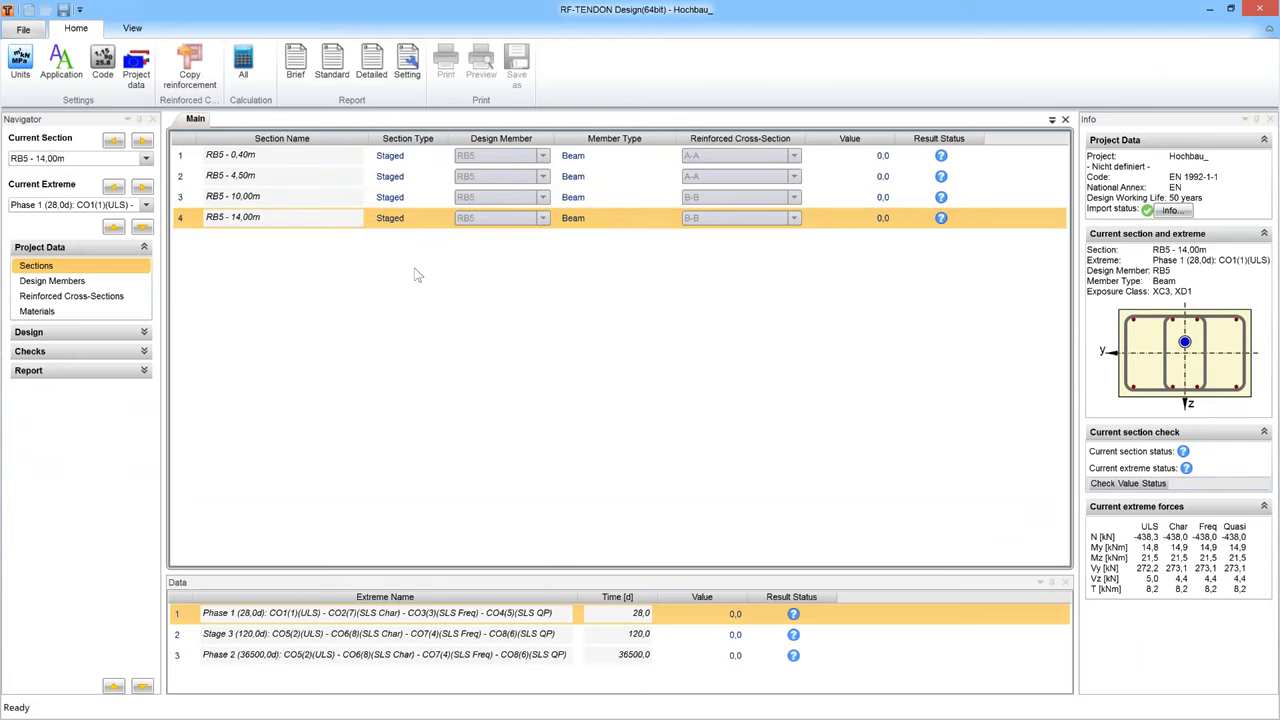
pyautogui.keyDown('ctrl'); pyautogui.click(325, 200); pyautogui.keyUp('ctrl')
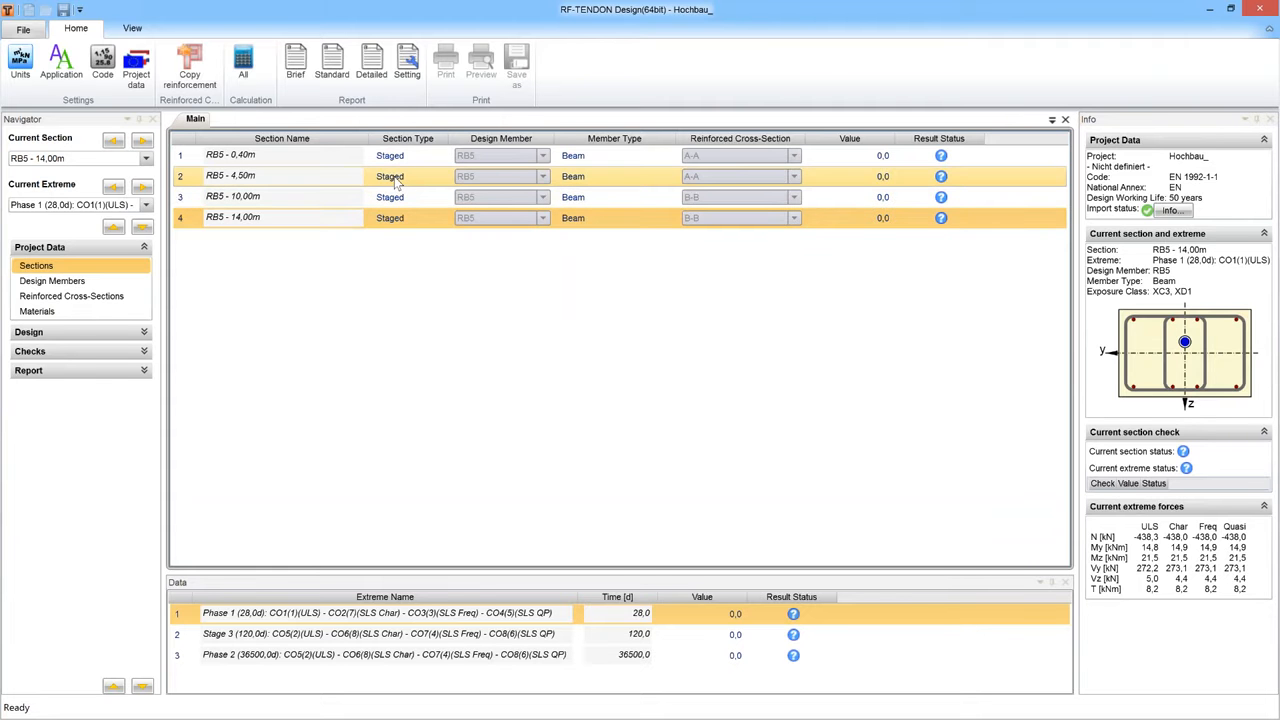
pyautogui.click(395, 180)
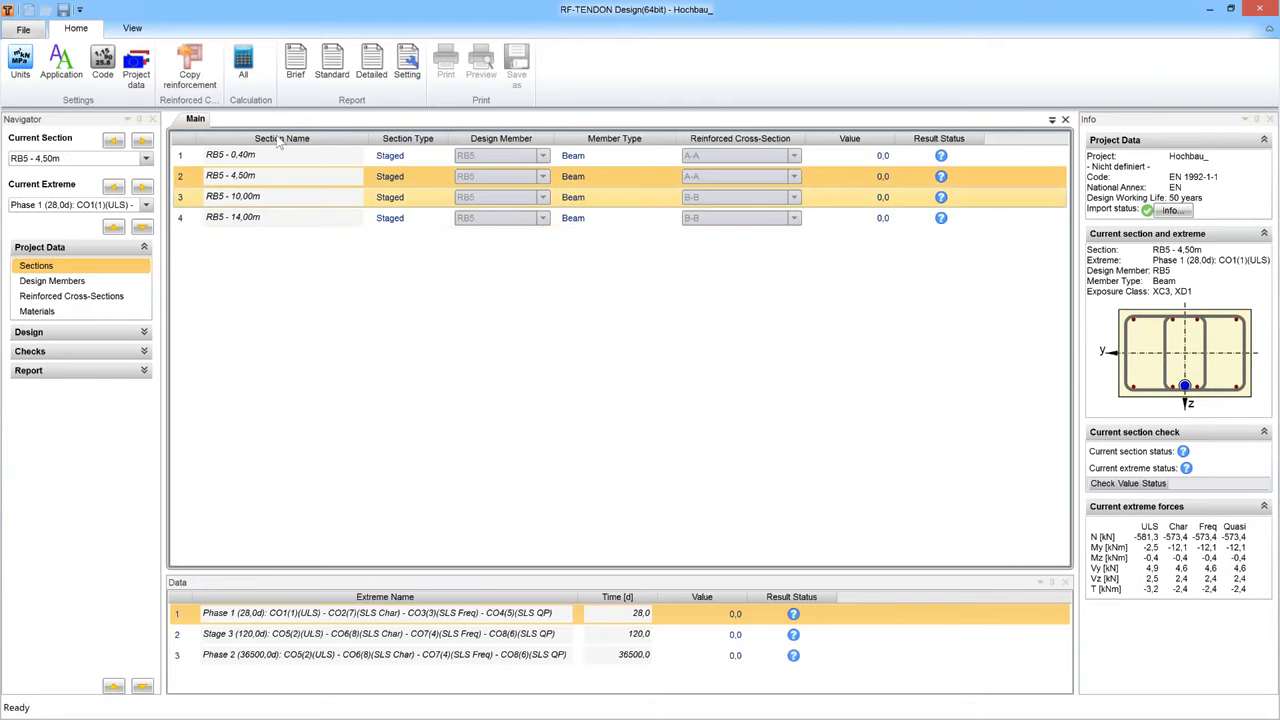
# - Calculate all RB5 sections and review the RB5 - 4,50m extremes for Stage 3 and Phase 2 in an enlarged table
pyautogui.click(246, 64)
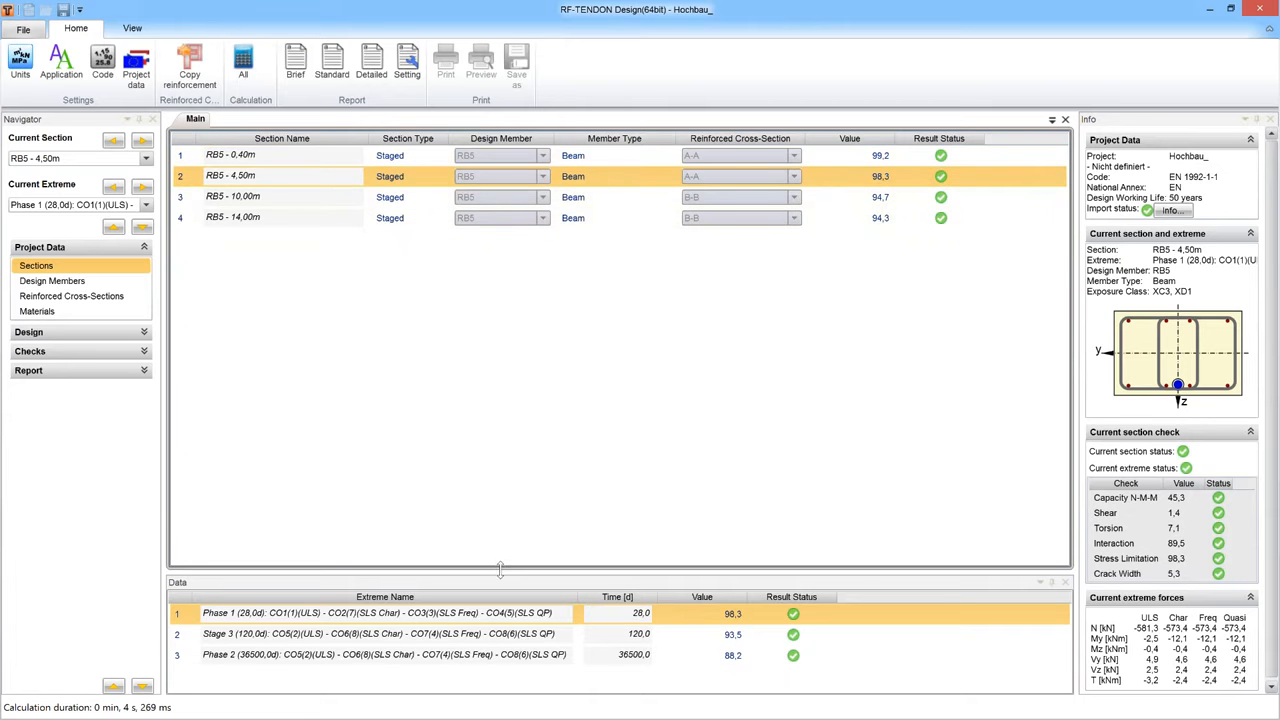
pyautogui.moveTo(500, 568); pyautogui.dragTo(497, 456)
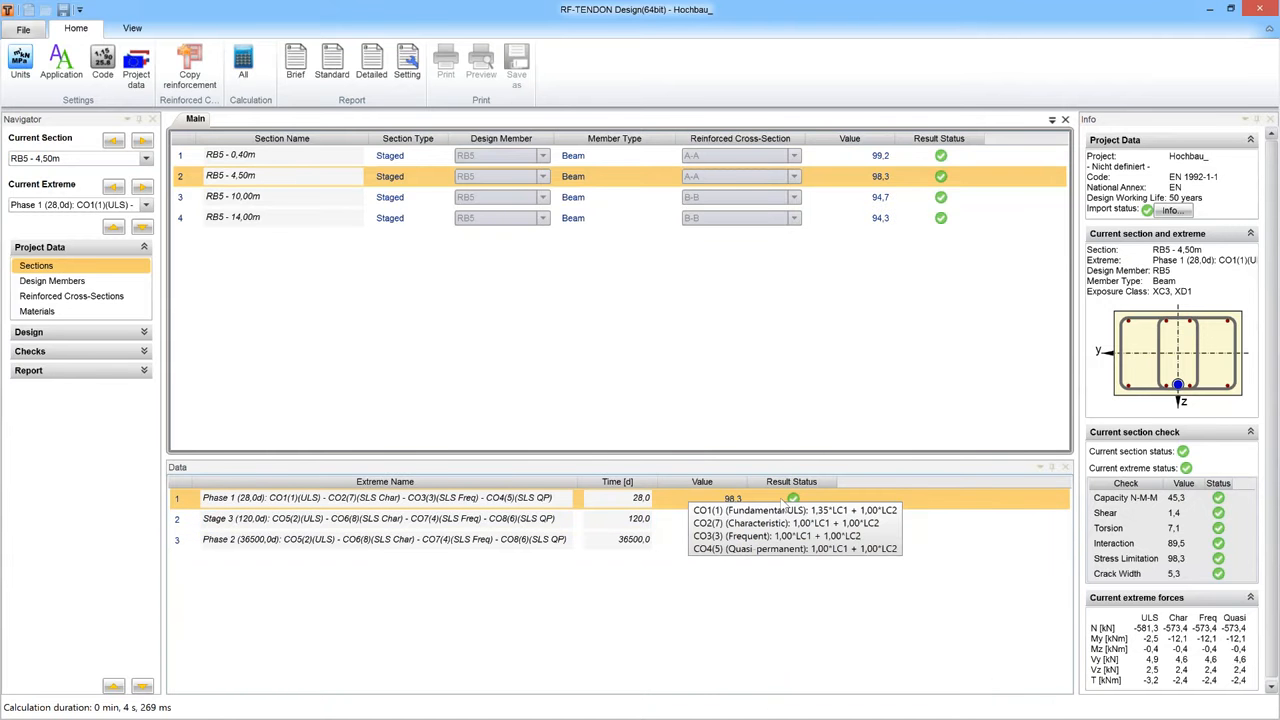
pyautogui.click(619, 522)
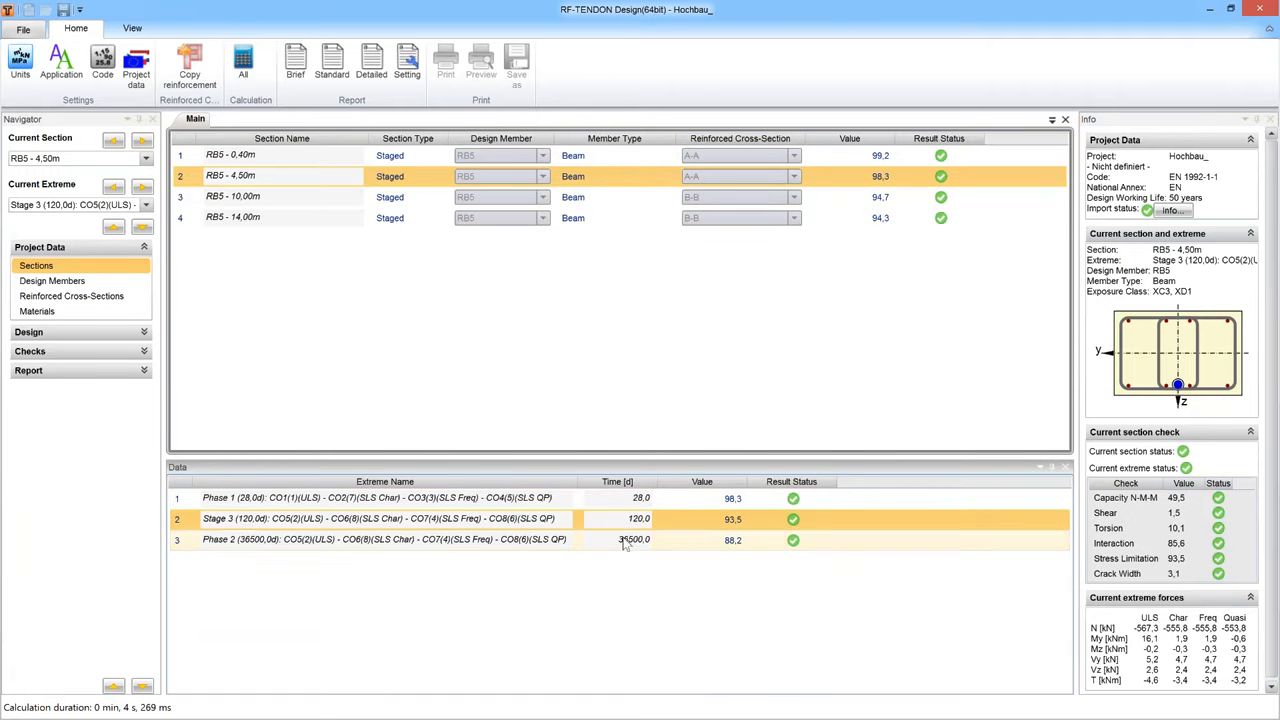
pyautogui.click(622, 542)
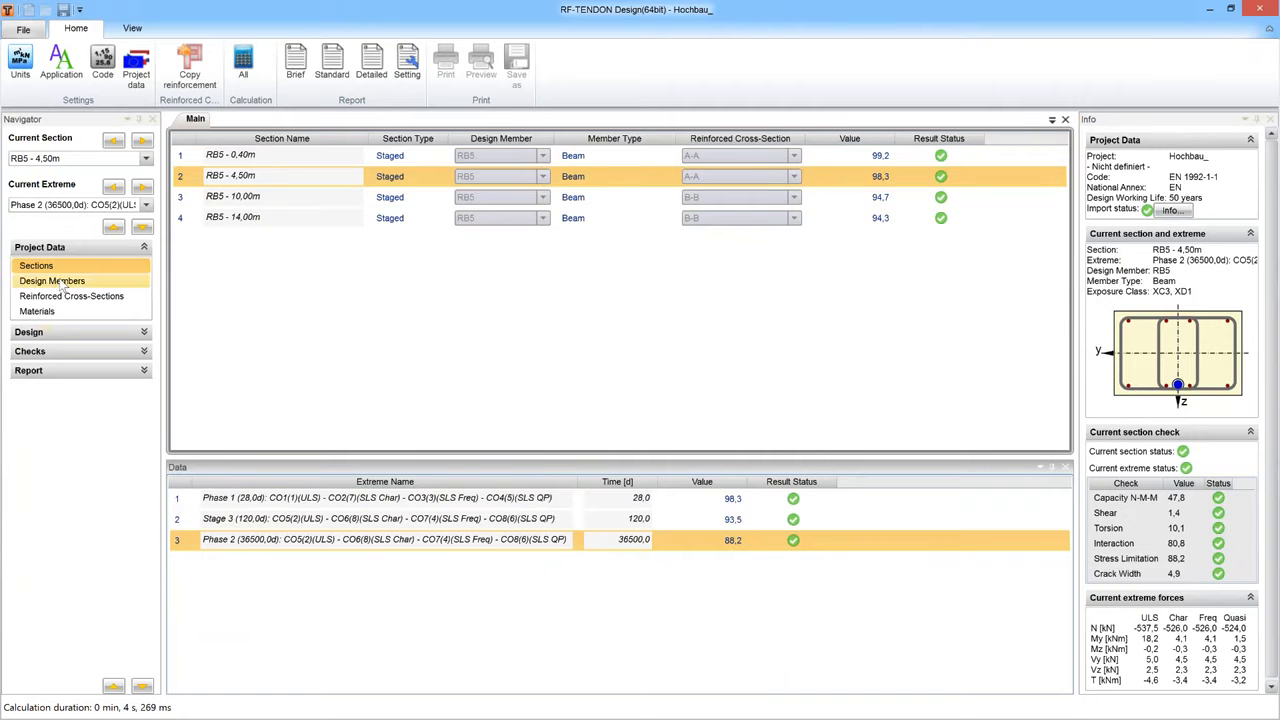
# - Open the construction stages of section RB5 - 4,50m and view Phase 1, Stage 3 and Phase 2 on the time axis
pyautogui.click(56, 331)
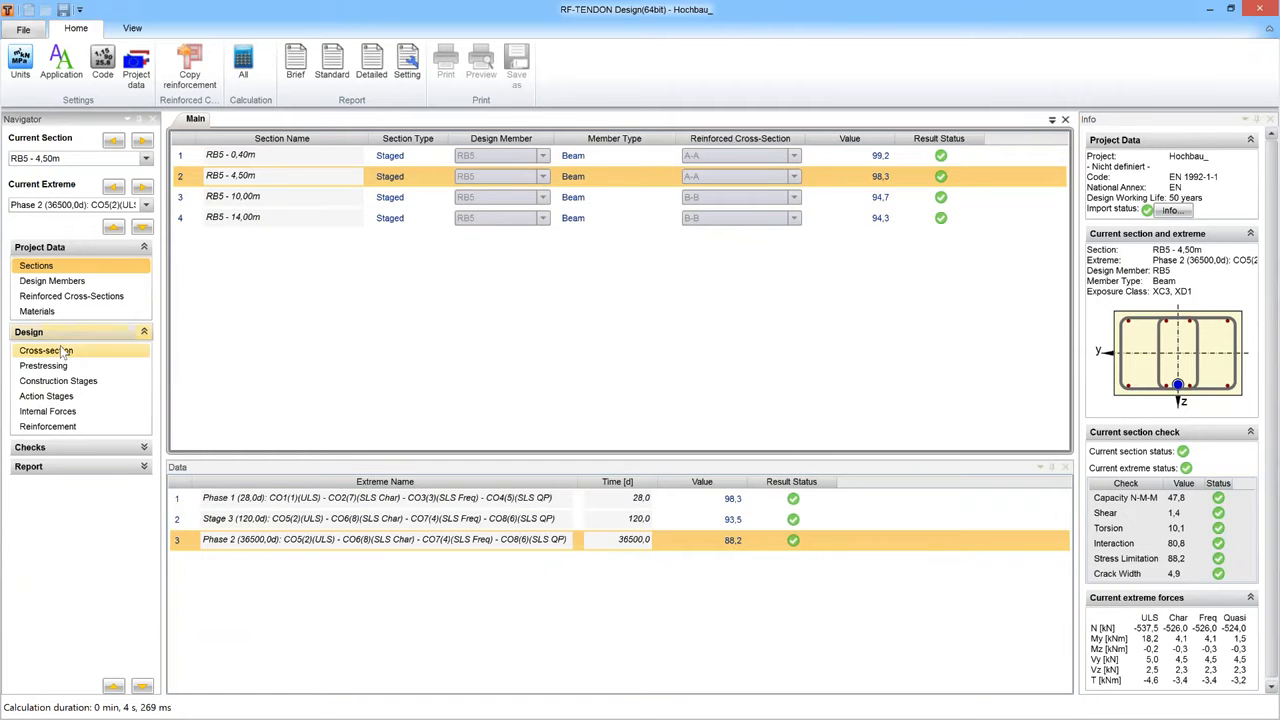
pyautogui.click(66, 381)
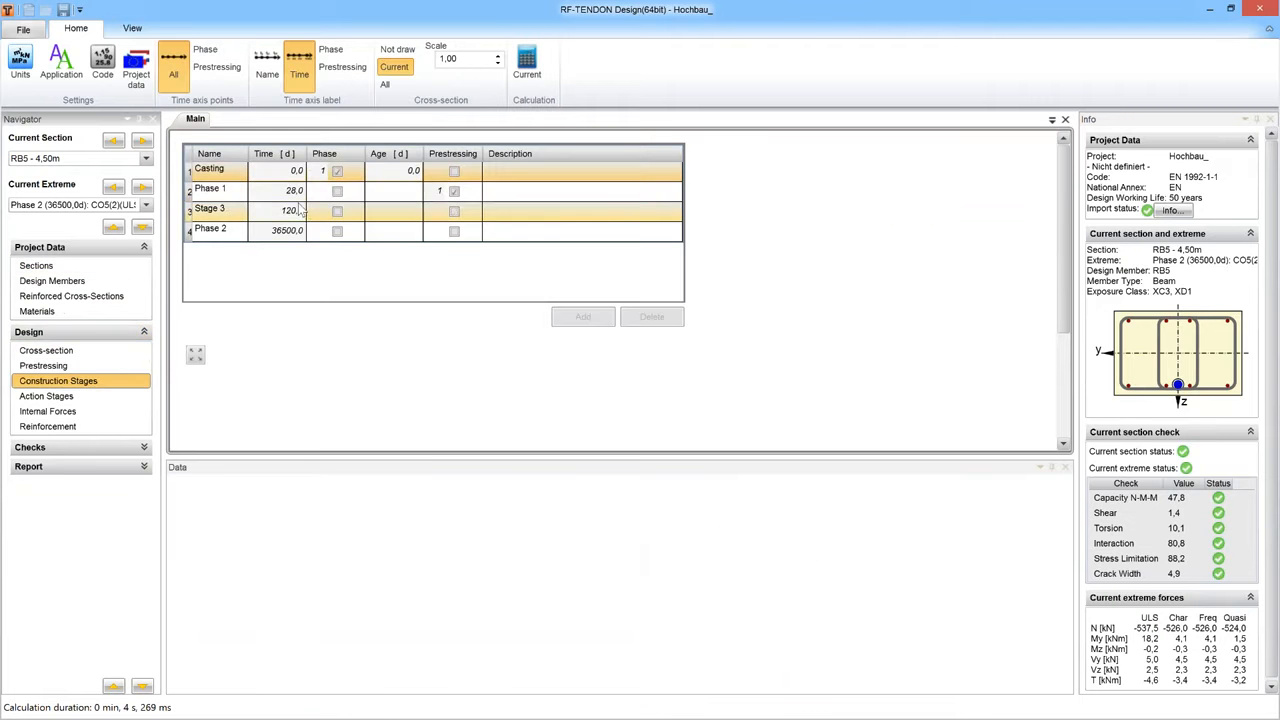
pyautogui.click(293, 193)
pyautogui.click(291, 214)
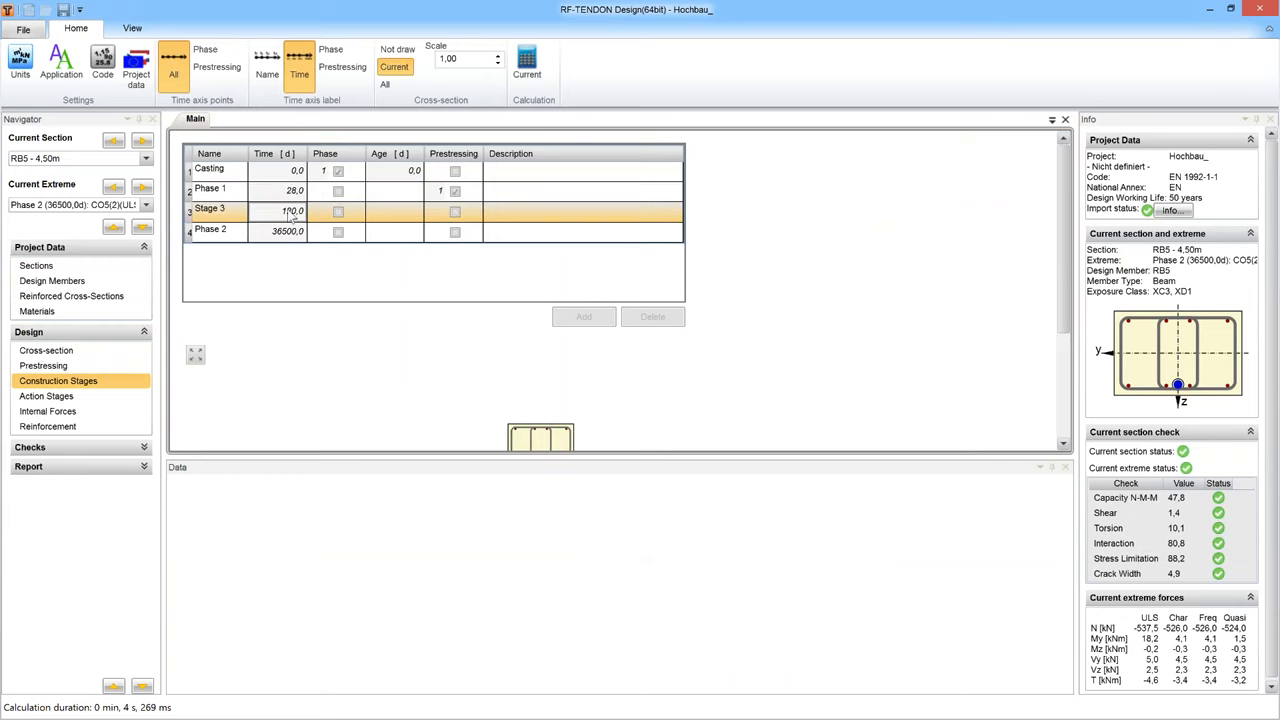
pyautogui.moveTo(576, 413); pyautogui.dragTo(590, 364, button='middle')
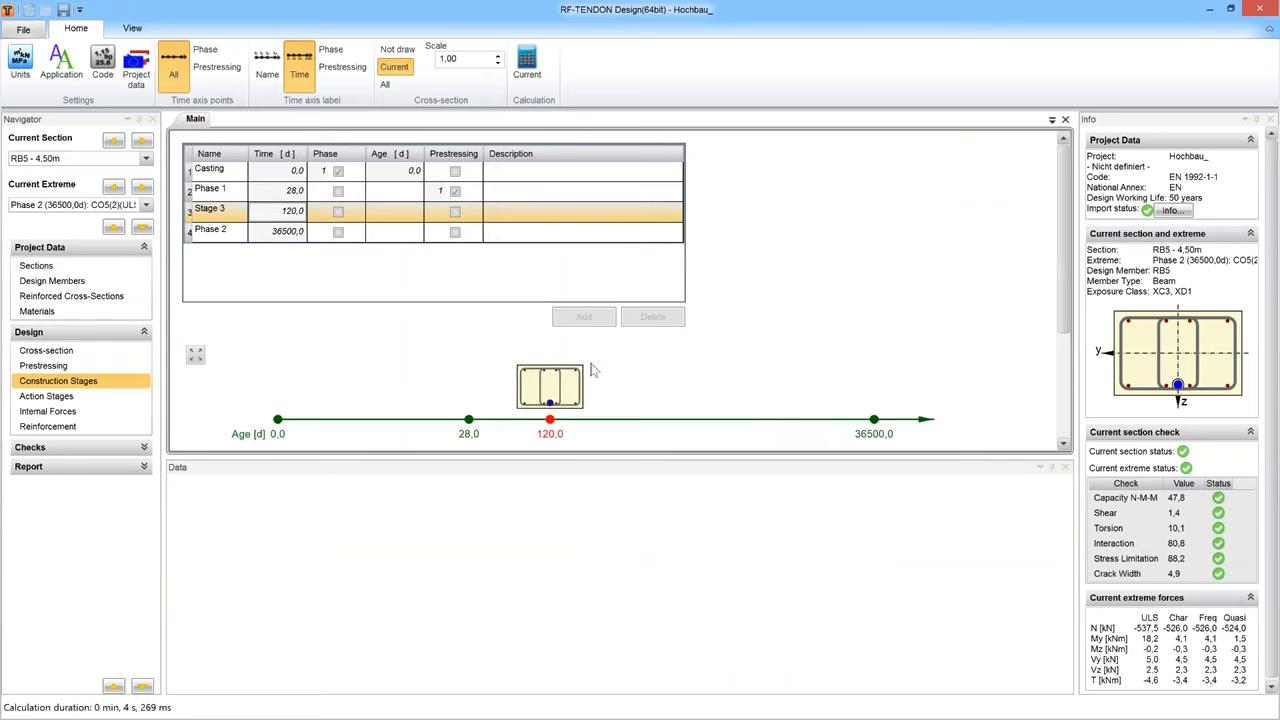
pyautogui.scroll(-1, 586, 366)
pyautogui.click(348, 197)
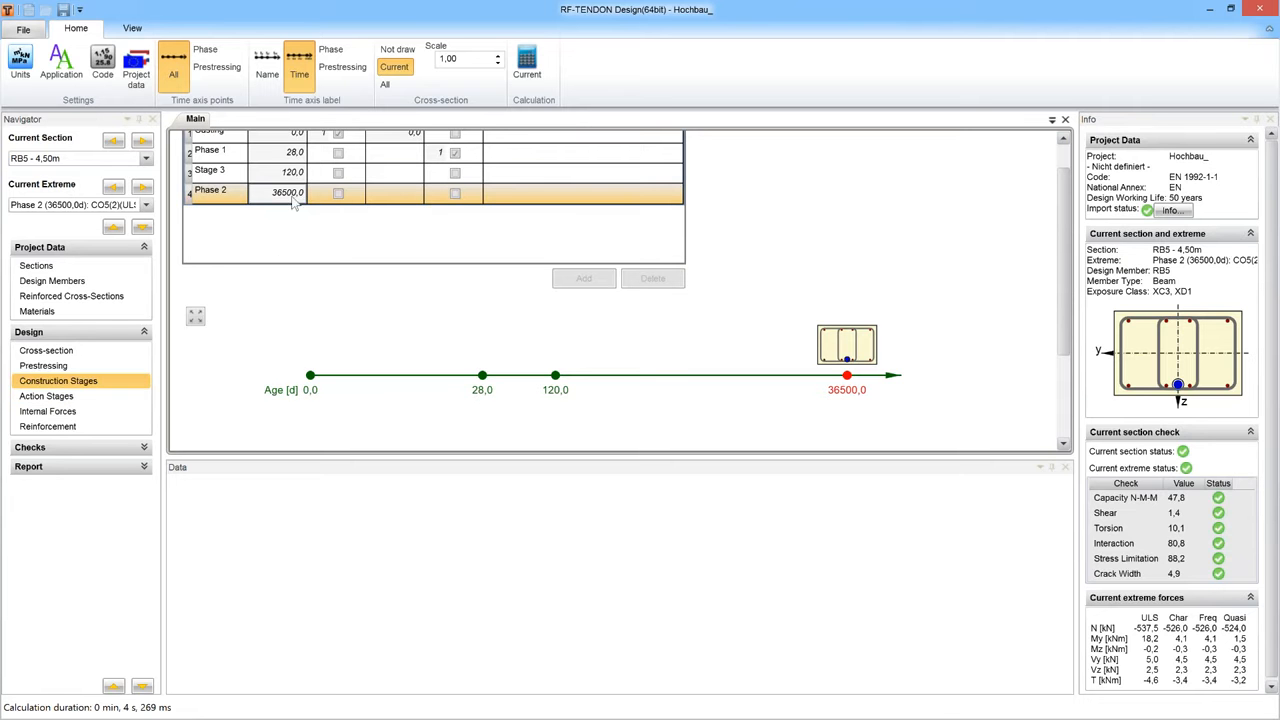
# - View the internal forces of section RB5 - 4,50m, and open its reinforcement in cross-section A-A
pyautogui.click(62, 412)
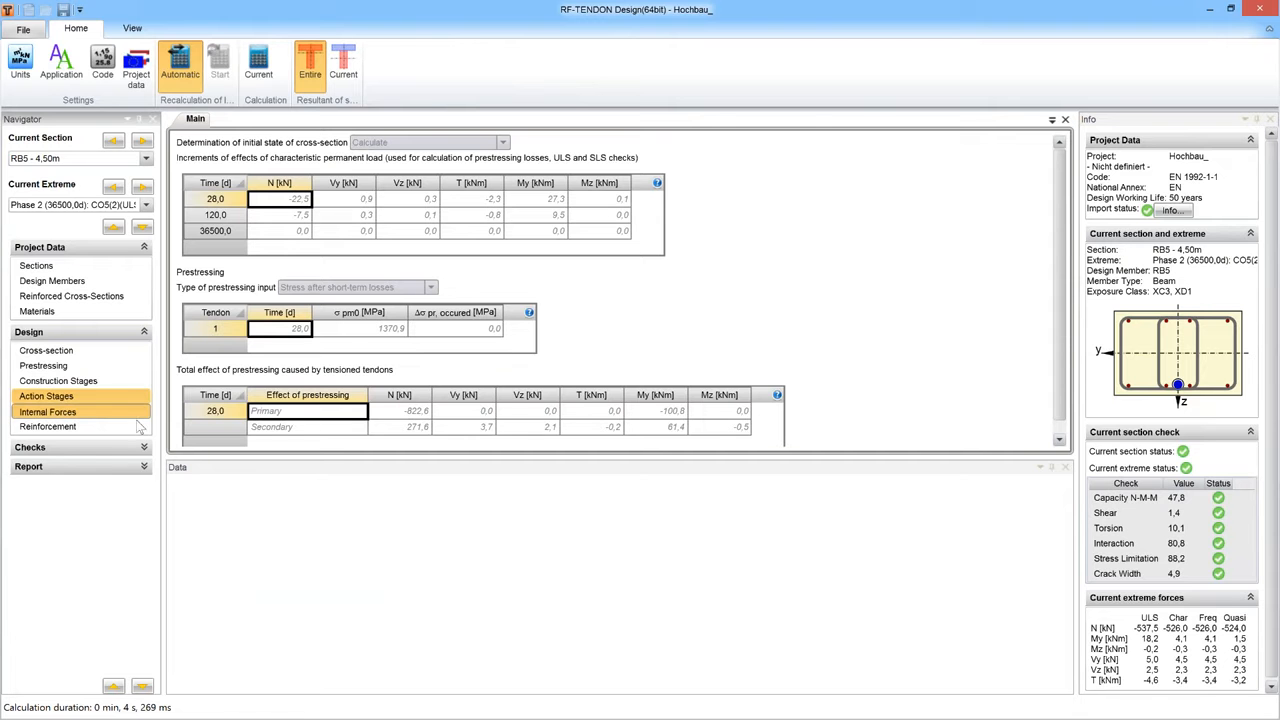
pyautogui.click(94, 431)
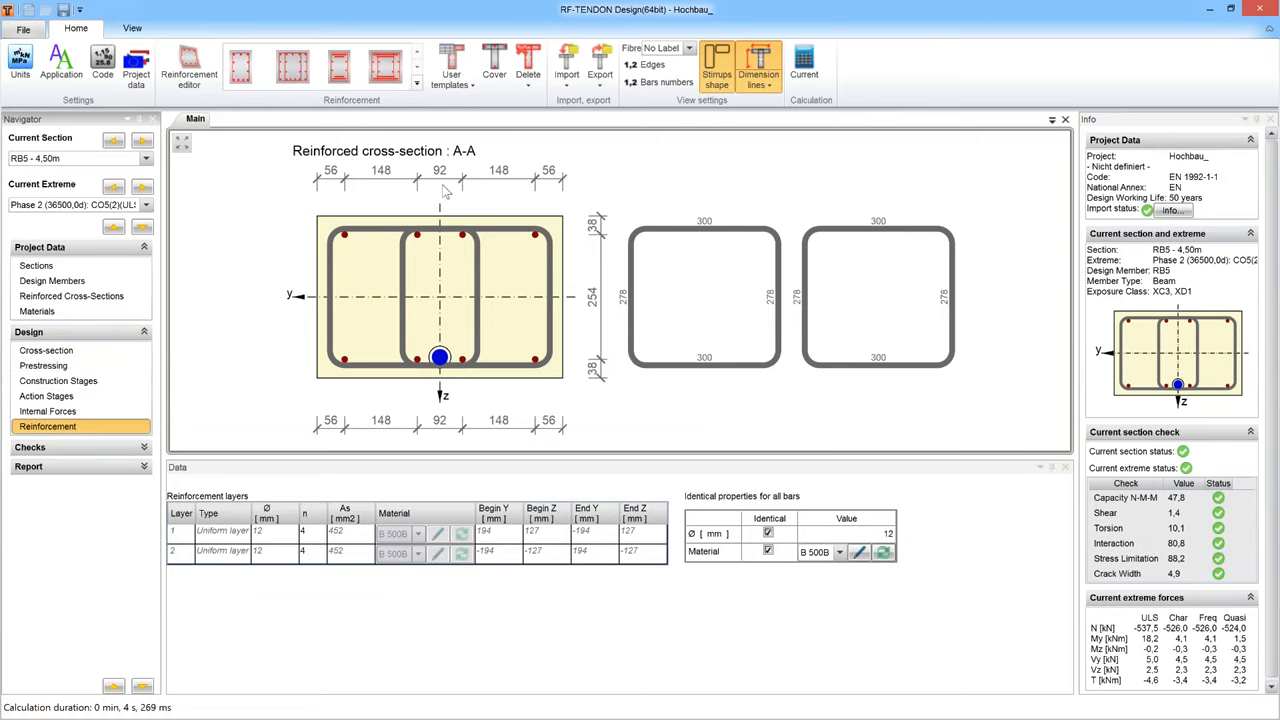
# - Open the Capacity N-M-M check of section RB5 - 4,50m and enlarge its result tables for reading
pyautogui.click(74, 445)
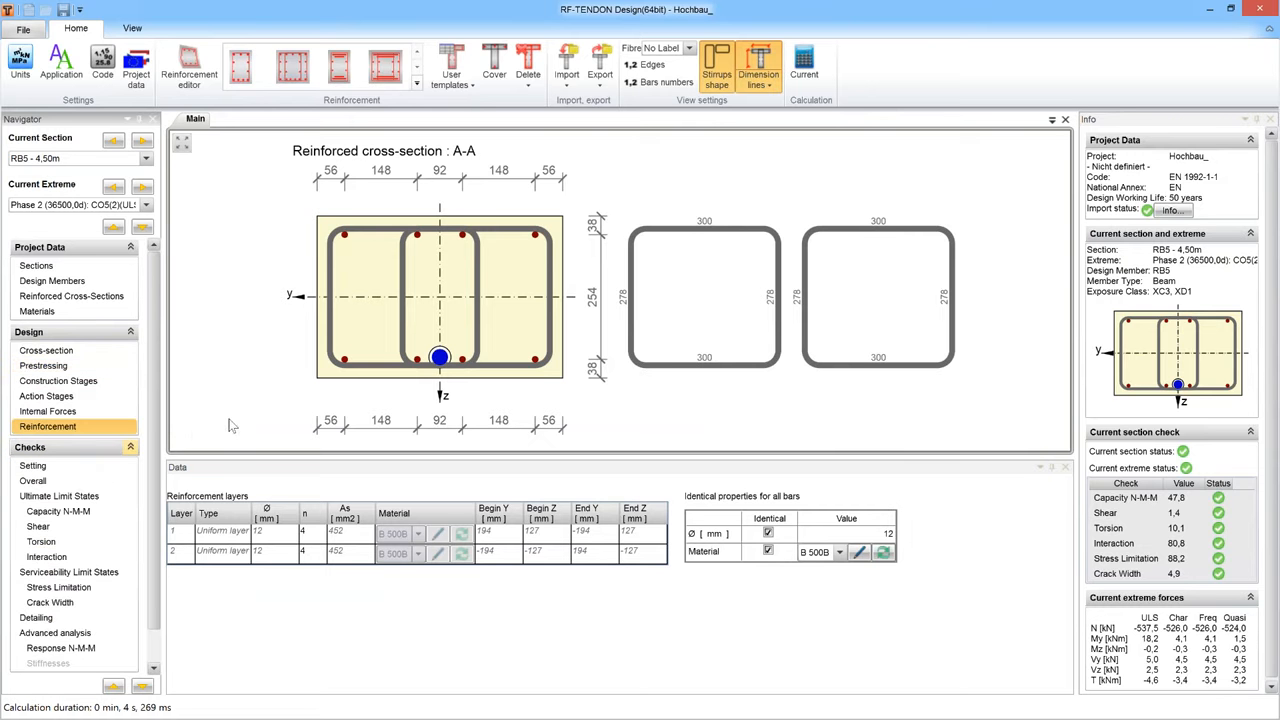
pyautogui.scroll(-2, 148, 465)
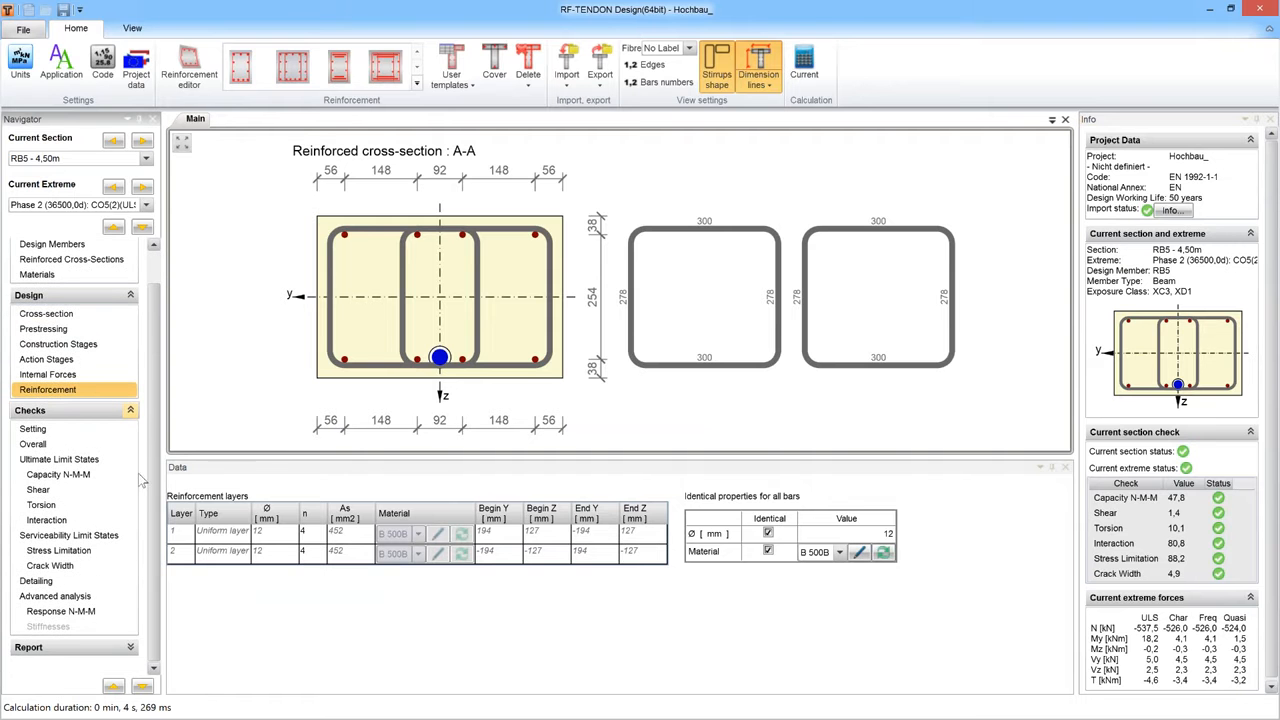
pyautogui.click(50, 475)
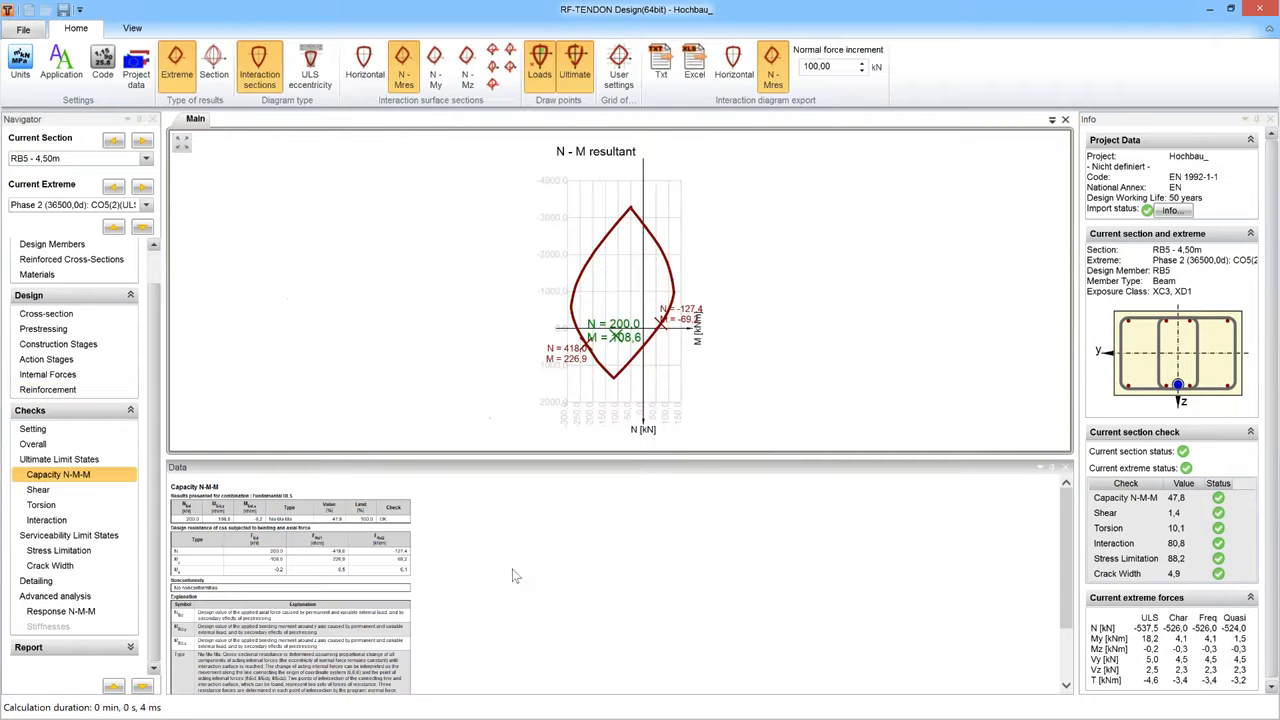
pyautogui.keyDown('ctrl'); pyautogui.scroll(4, 516, 575); pyautogui.keyUp('ctrl')
pyautogui.scroll(1, 612, 541)
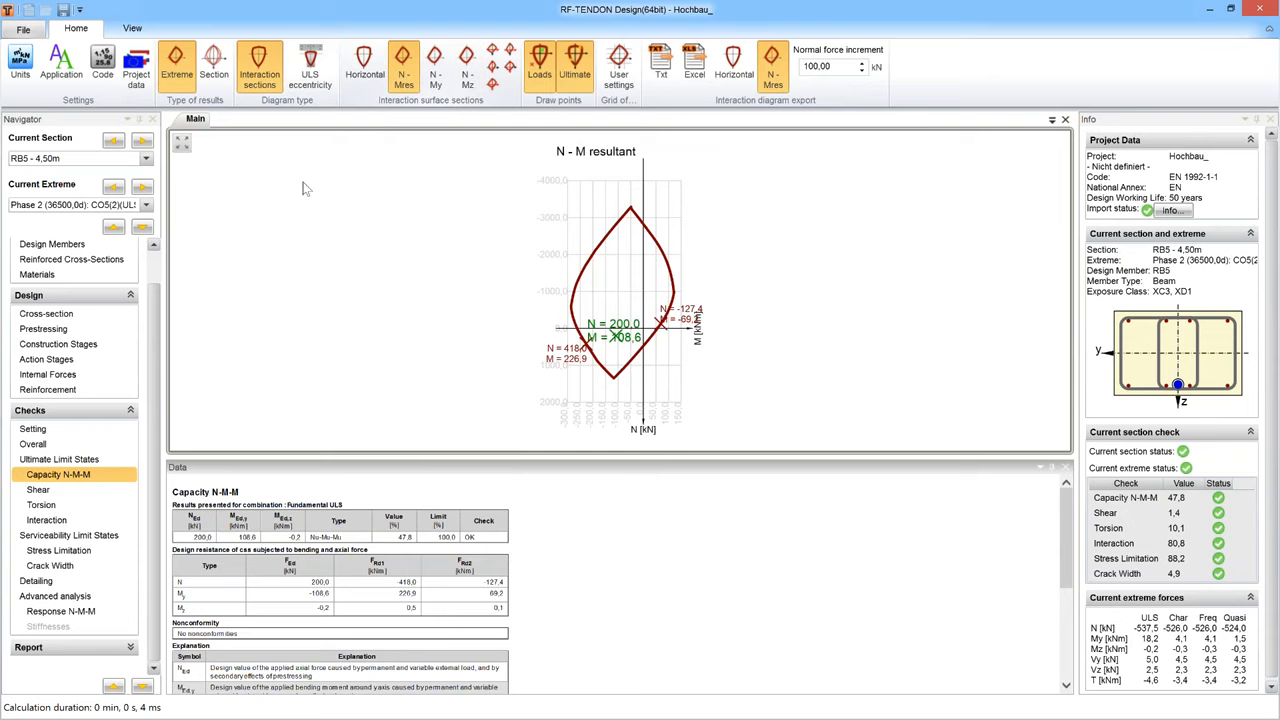
# - Open the Shear check and change the current section to RB5 - 0,40m to examine its effective cross-section
pyautogui.click(85, 490)
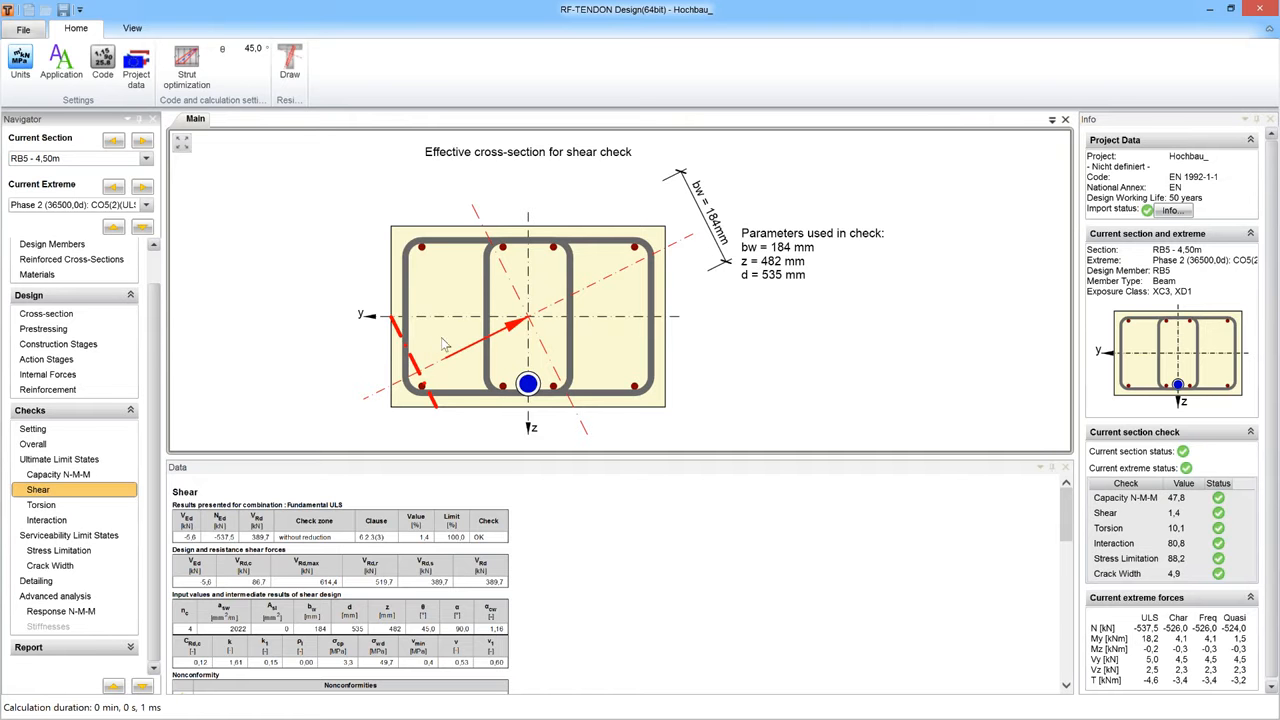
pyautogui.click(146, 158)
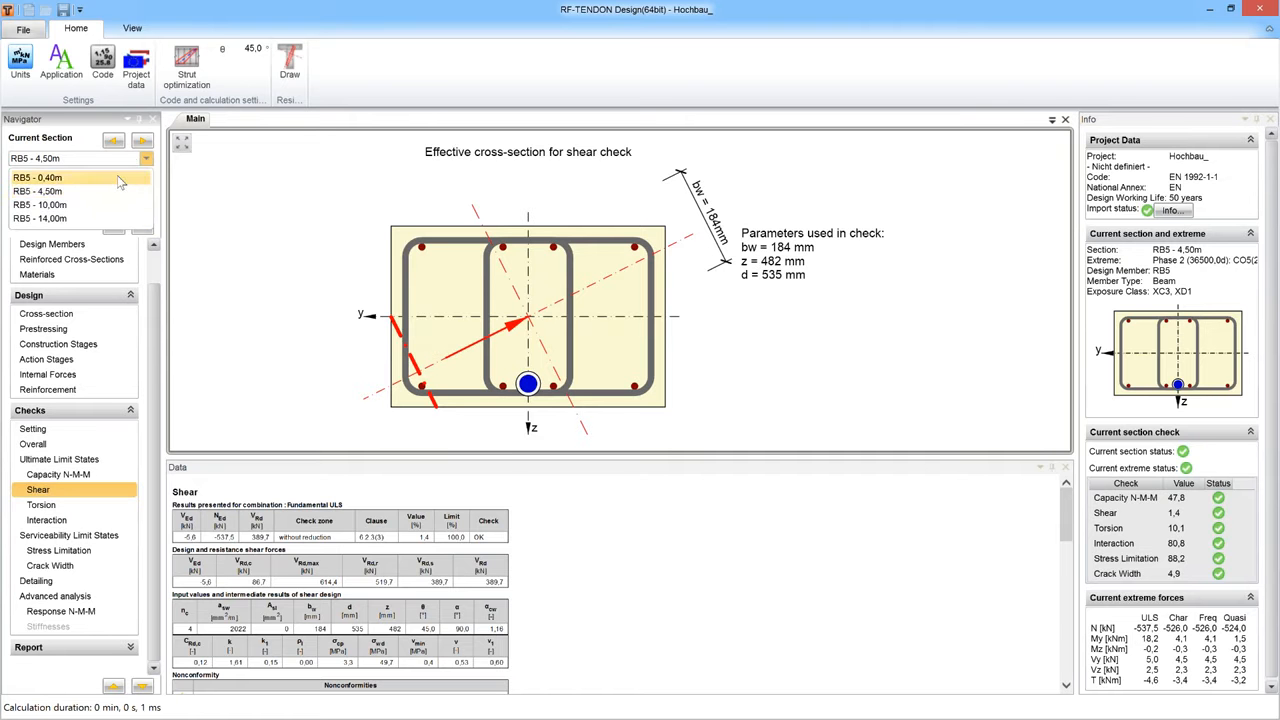
pyautogui.click(118, 179)
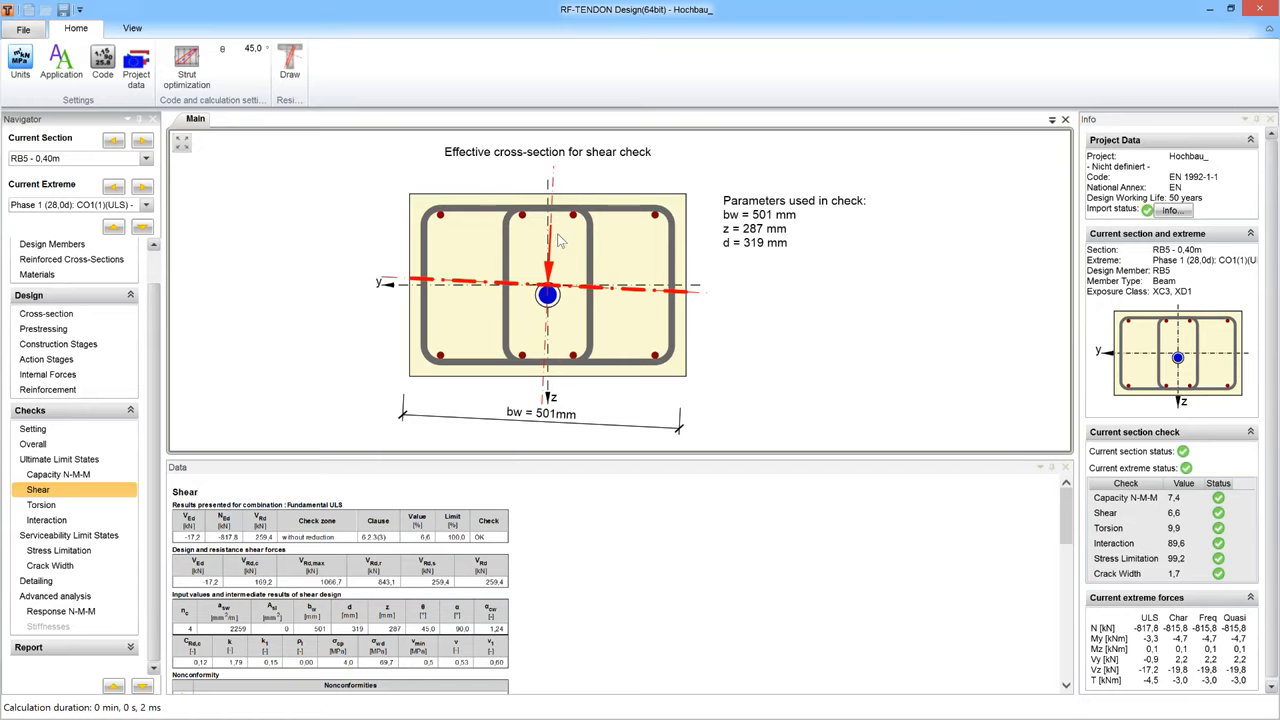
# - View the shear check's effective cross-section for section RB5 - 14,00m, and return to section RB5 - 4,50m
pyautogui.moveTo(553, 243)
pyautogui.click(146, 160)
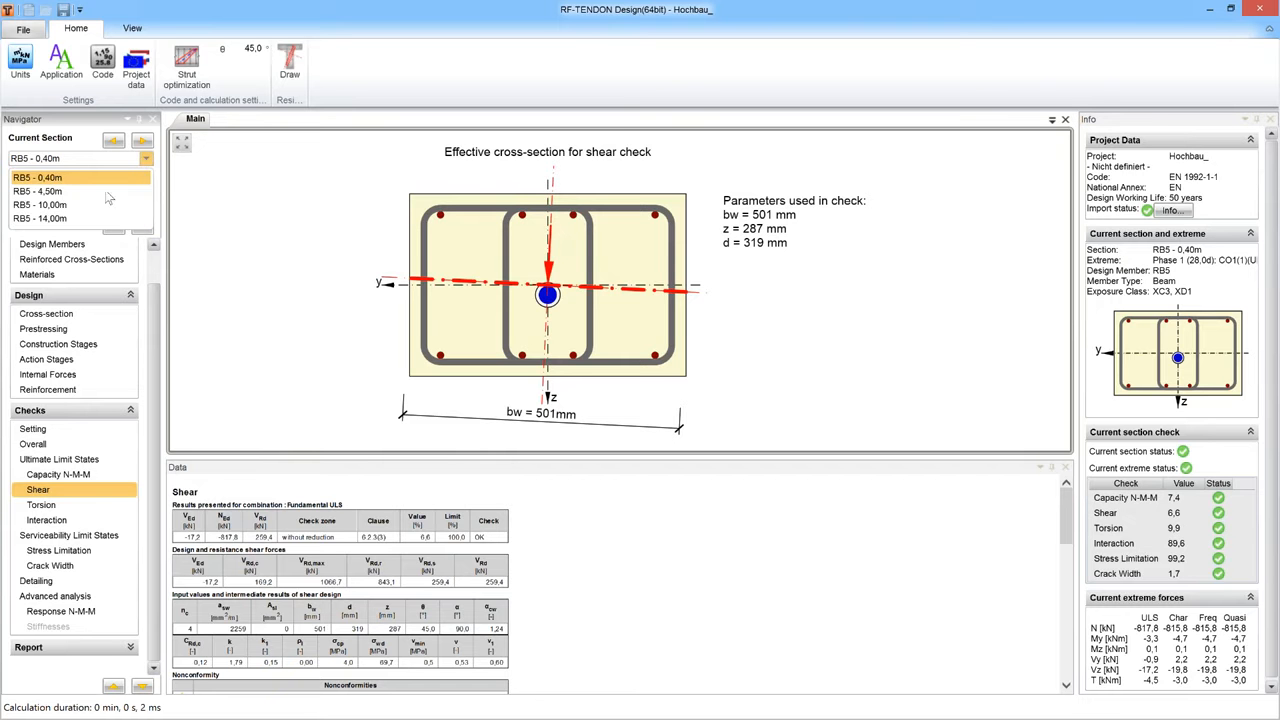
pyautogui.click(89, 217)
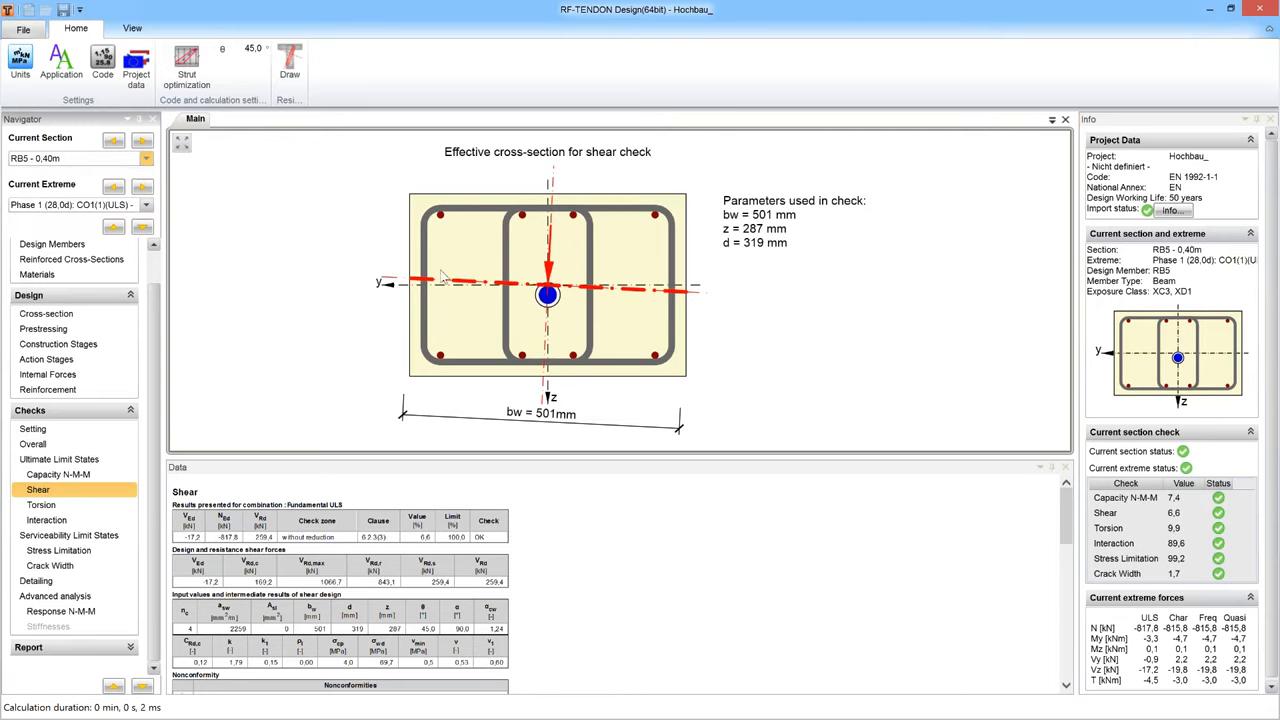
pyautogui.moveTo(490, 306)
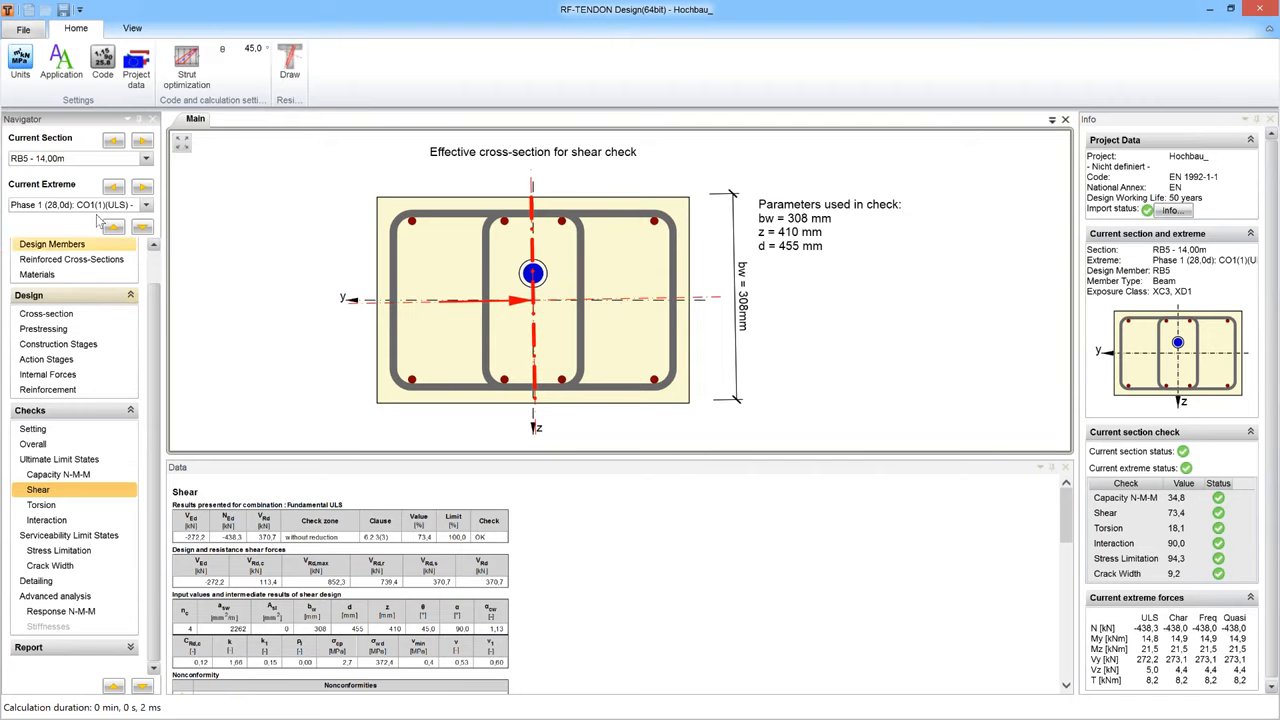
pyautogui.click(146, 159)
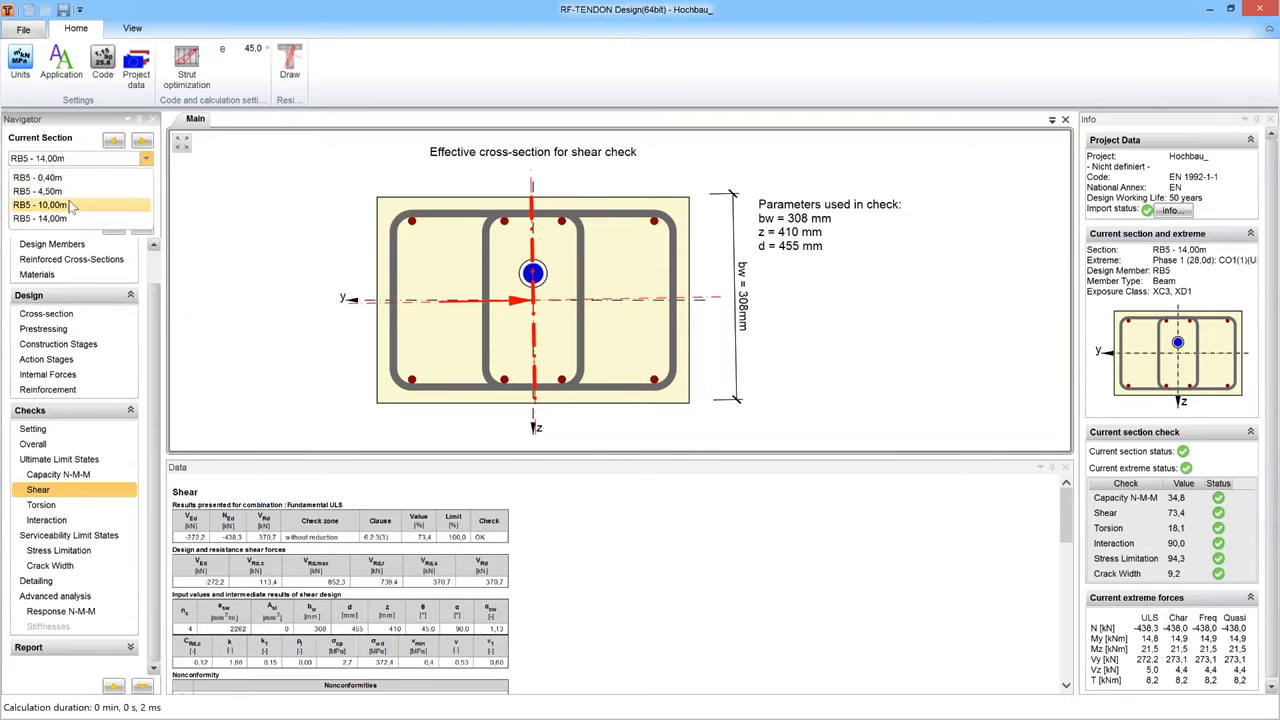
pyautogui.click(75, 195)
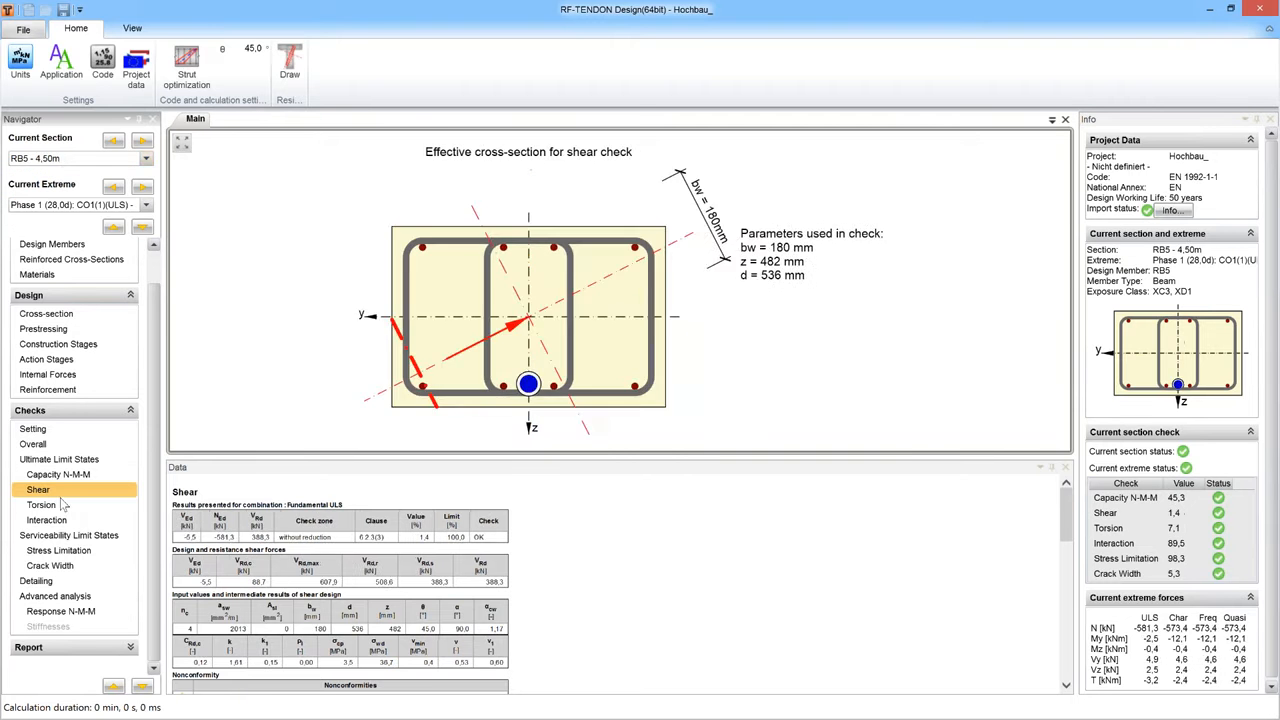
# - View the Torsion, Interaction, Stress Limitation and Crack Width check results of section RB5 - 4,50m
pyautogui.click(138, 504)
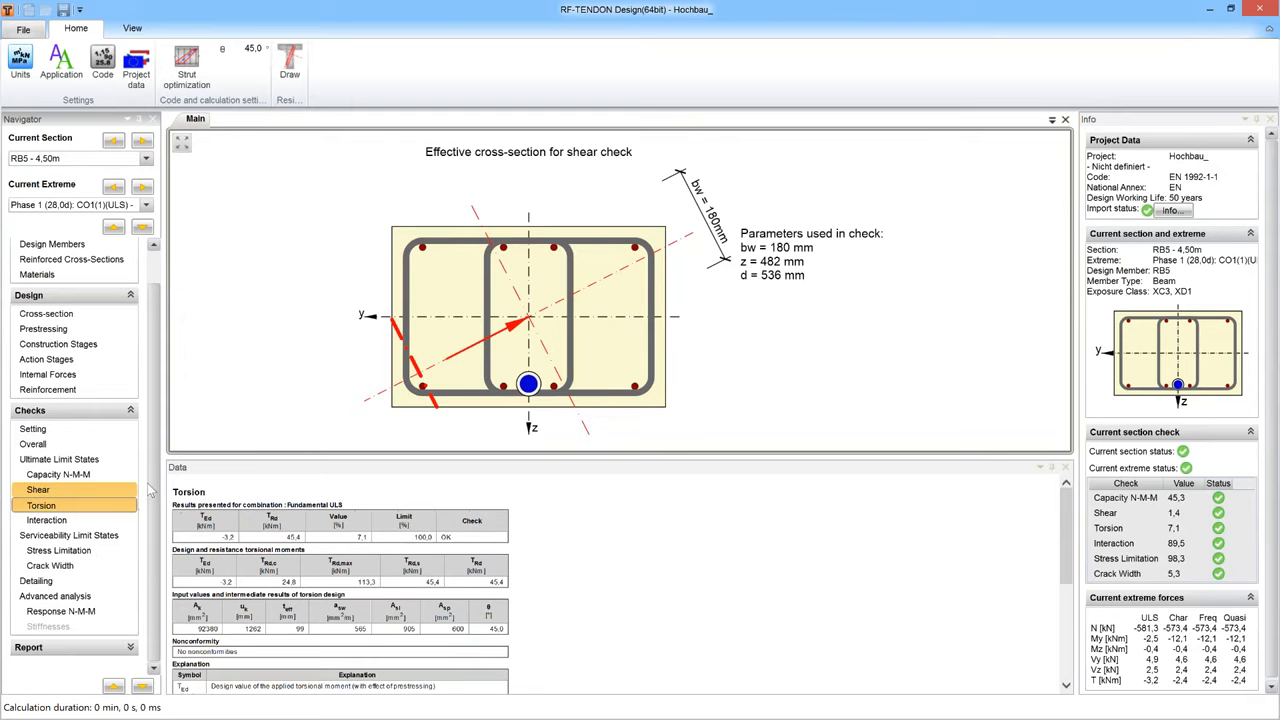
pyautogui.click(70, 520)
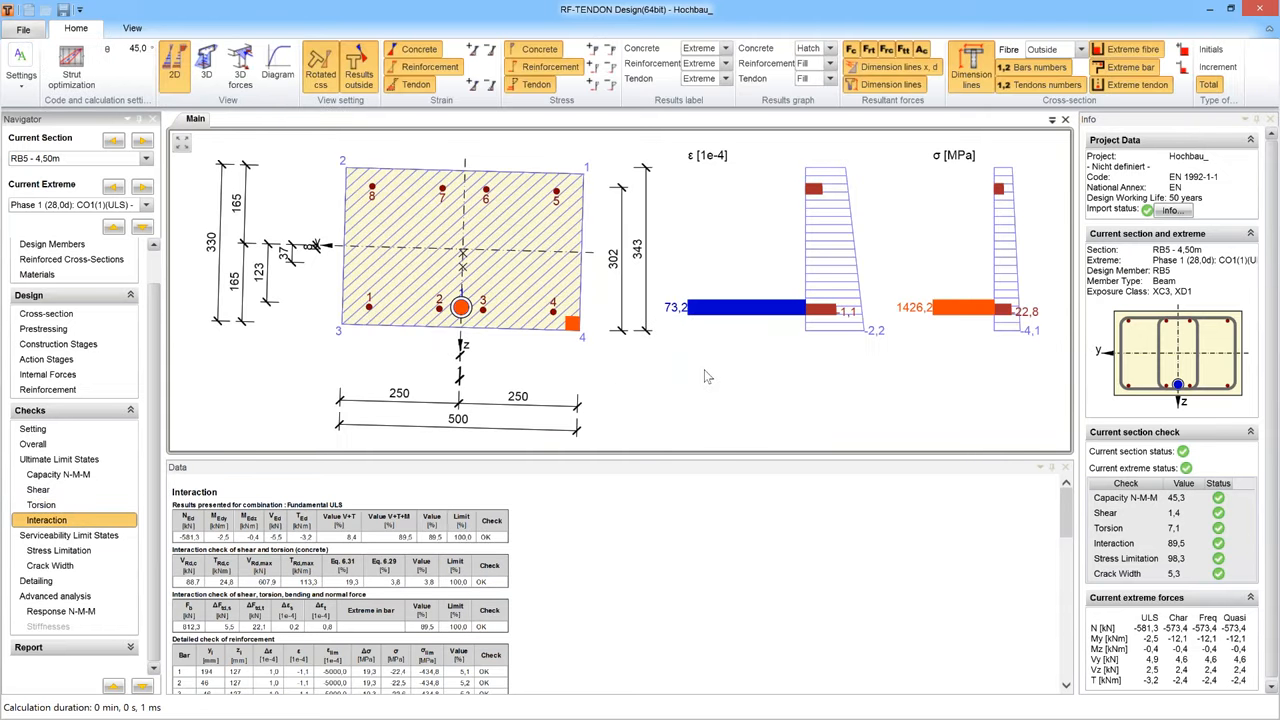
pyautogui.click(80, 556)
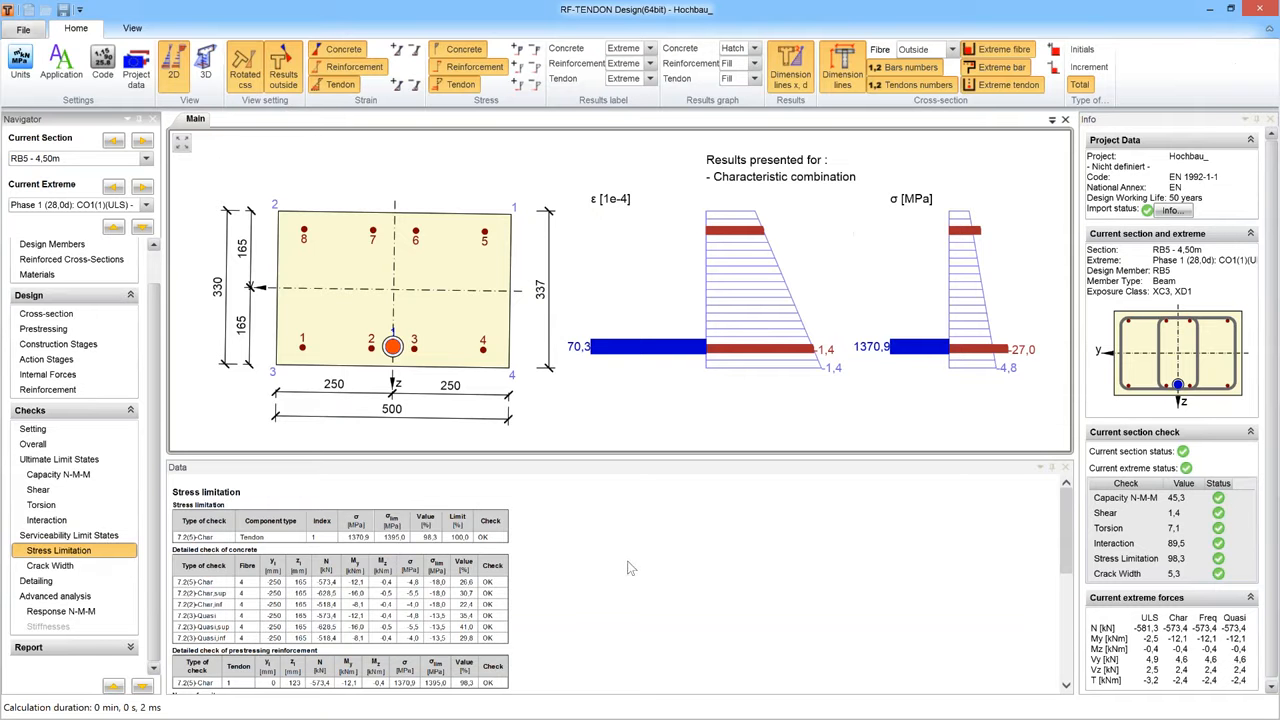
pyautogui.click(84, 568)
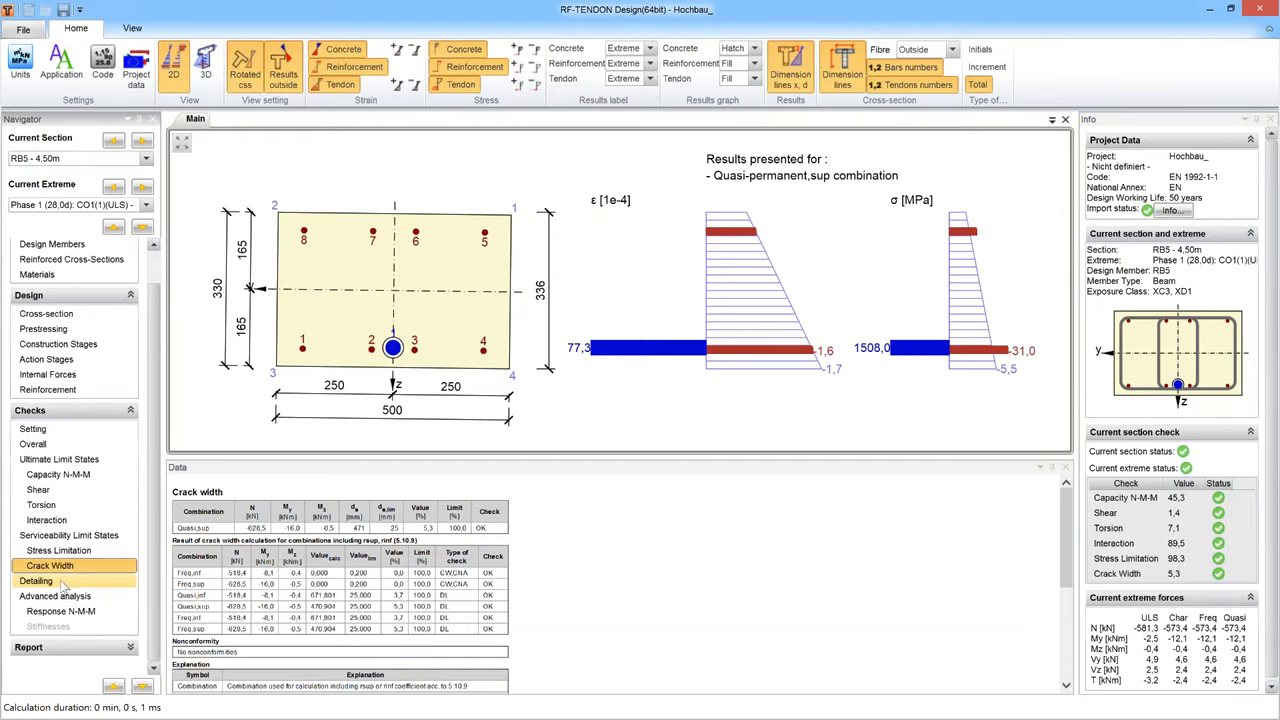
# - Review the check settings for Detailing and Response N-M-M, and open the Response N-M-M results of section RB5 - 4,50m
pyautogui.click(34, 429)
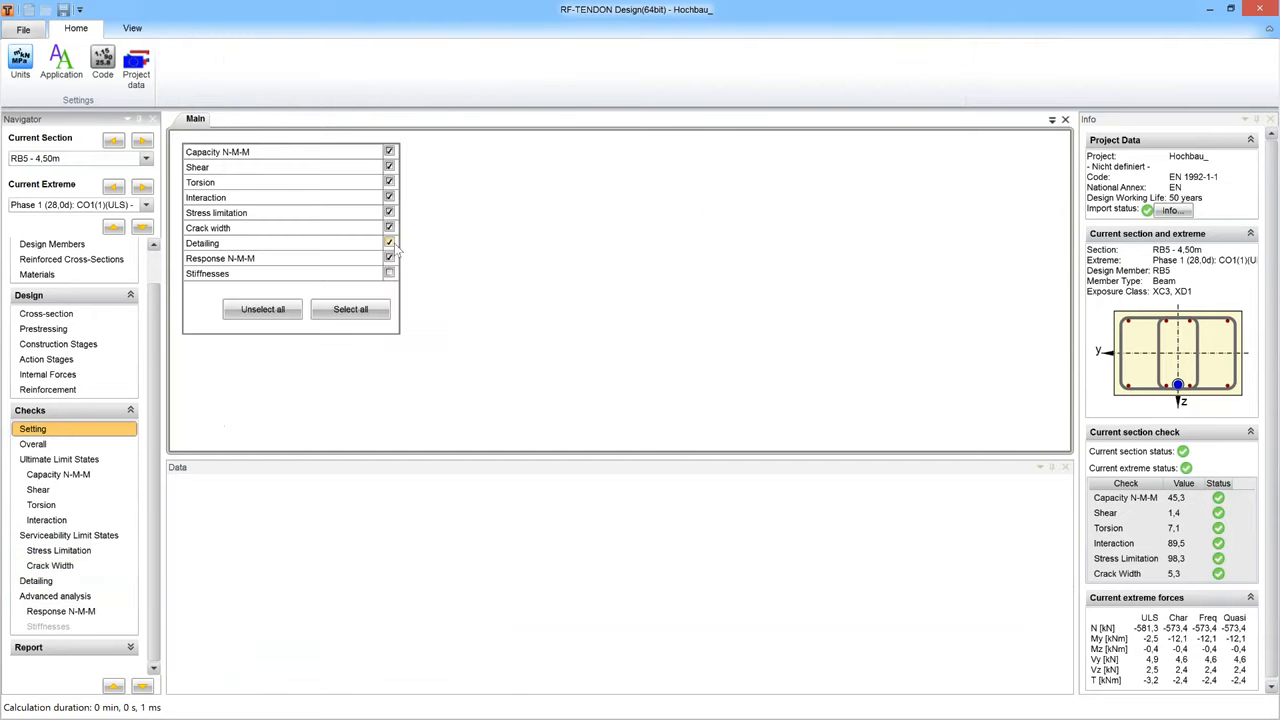
pyautogui.click(390, 244)
pyautogui.click(390, 257)
pyautogui.click(60, 611)
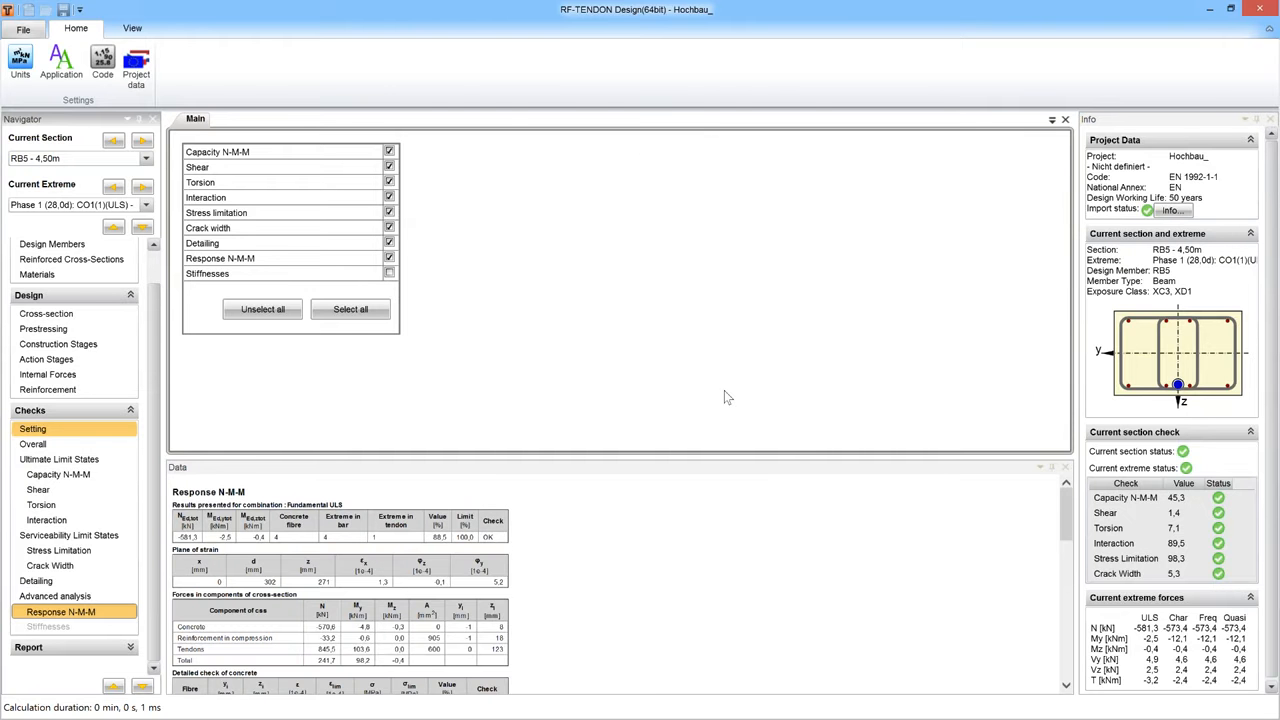
# - Compare the Response N-M-M strains and stresses of section RB5 - 4,50m for the Stage 3 (120,0d) and Phase 2 (36500,0d) extremes
pyautogui.moveTo(516, 457); pyautogui.dragTo(516, 469)
pyautogui.click(145, 204)
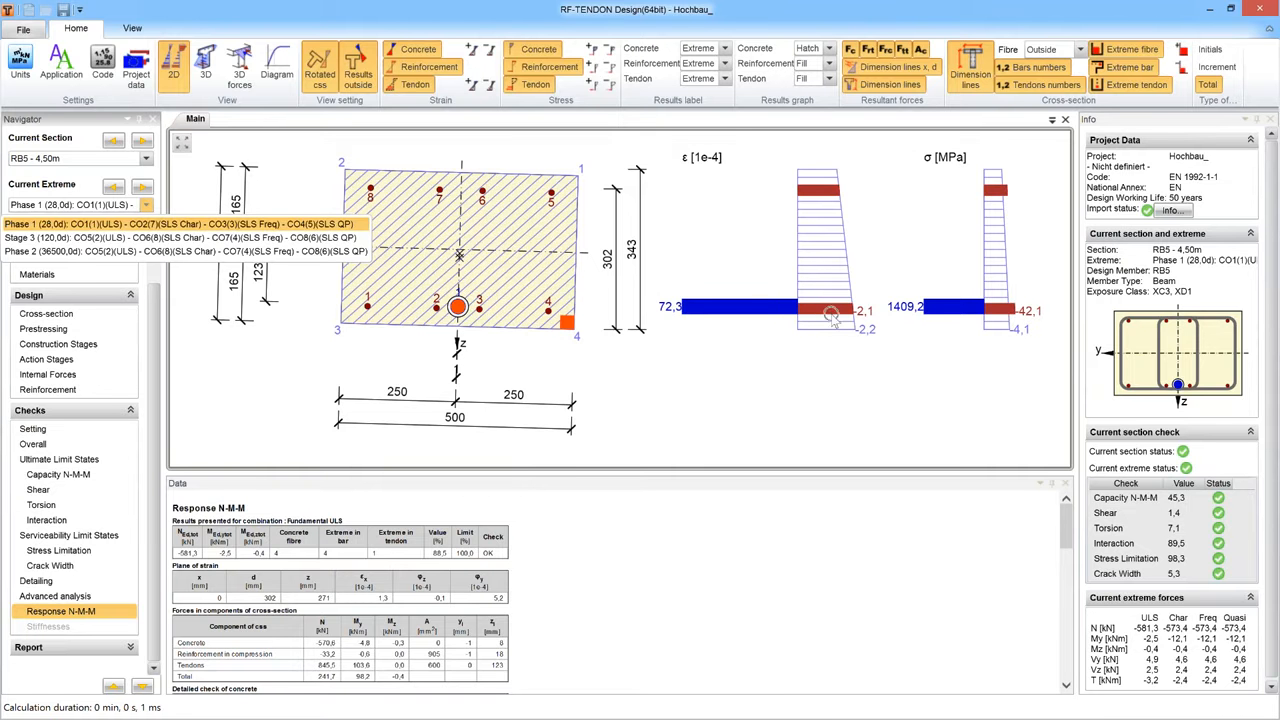
pyautogui.click(154, 239)
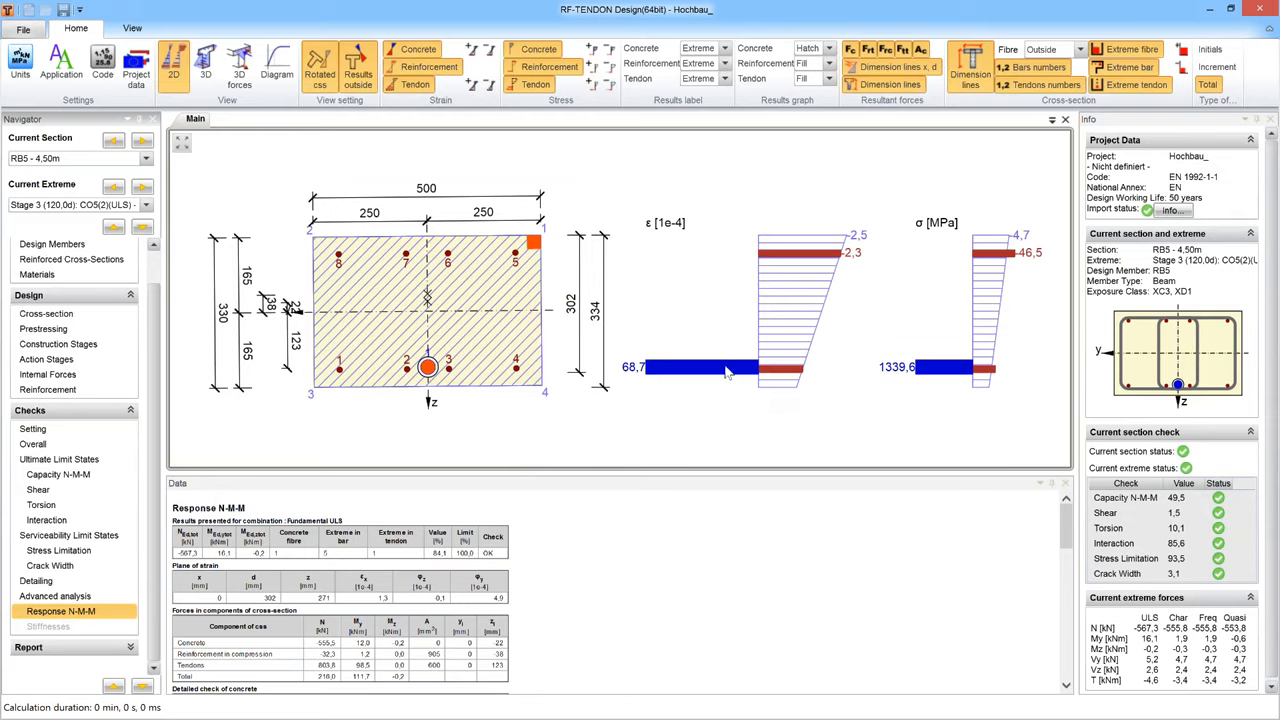
pyautogui.click(147, 205)
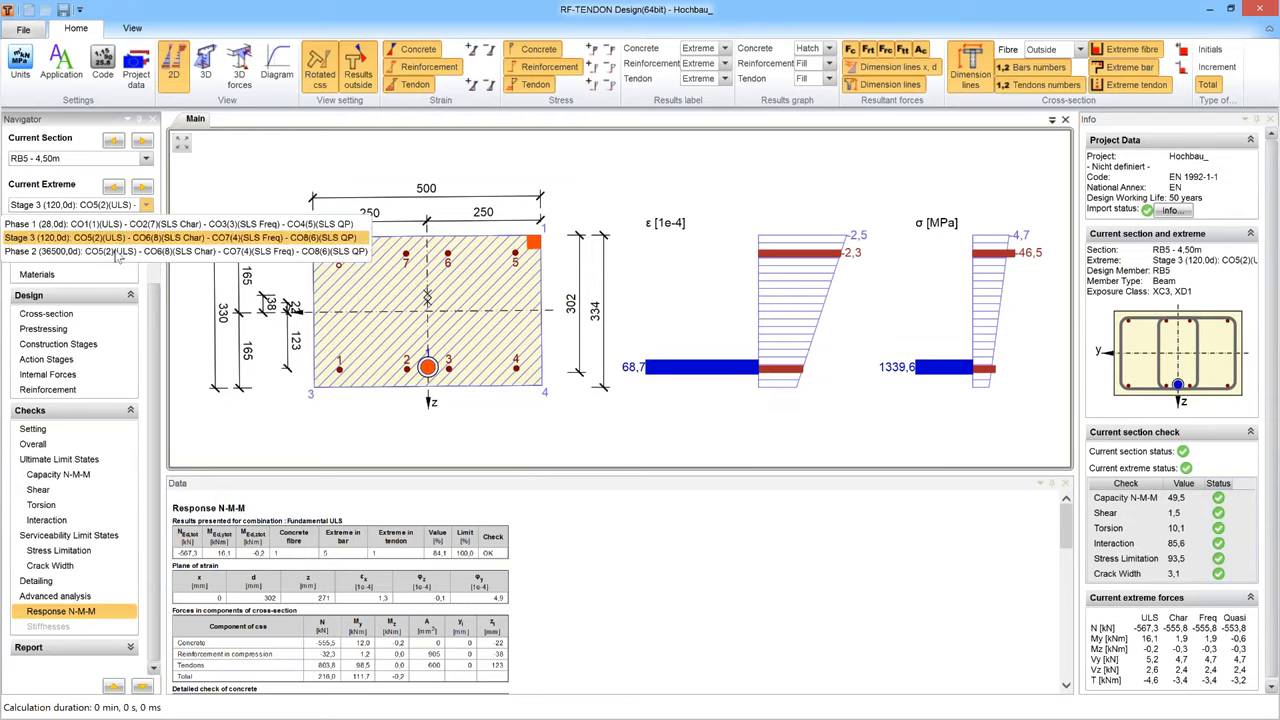
pyautogui.click(120, 250)
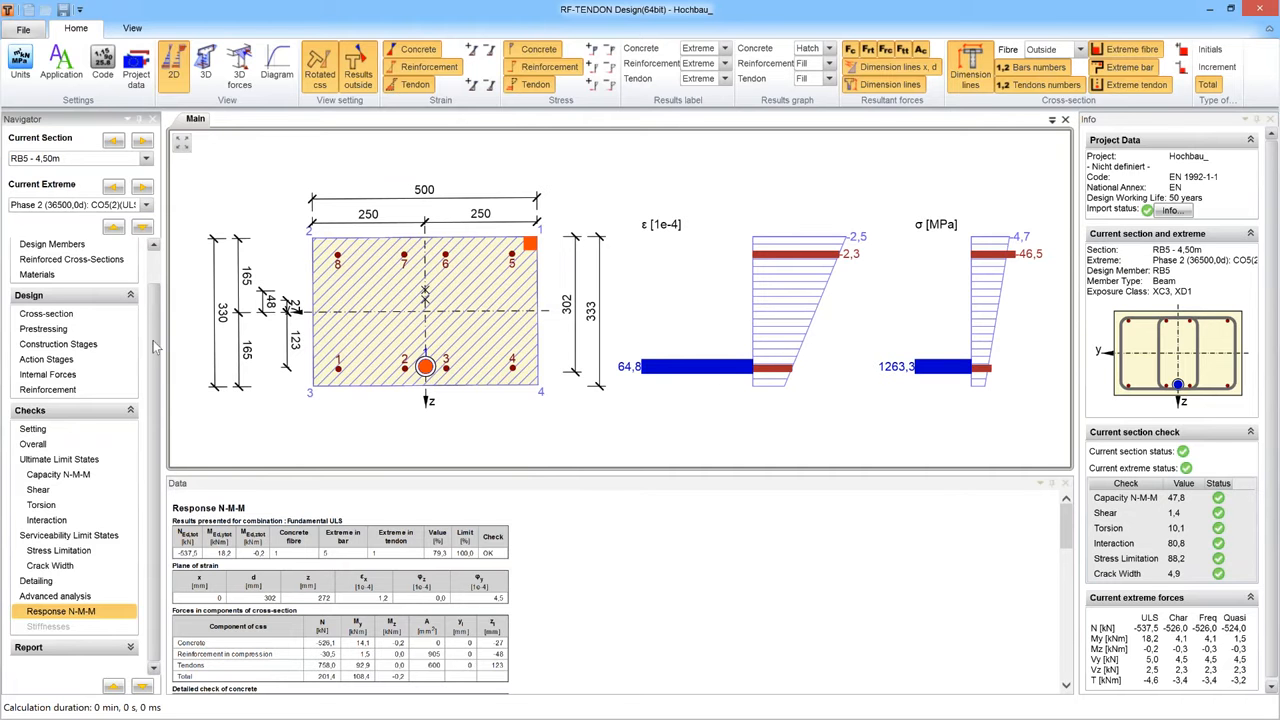
pyautogui.moveTo(155, 348); pyautogui.dragTo(159, 314)
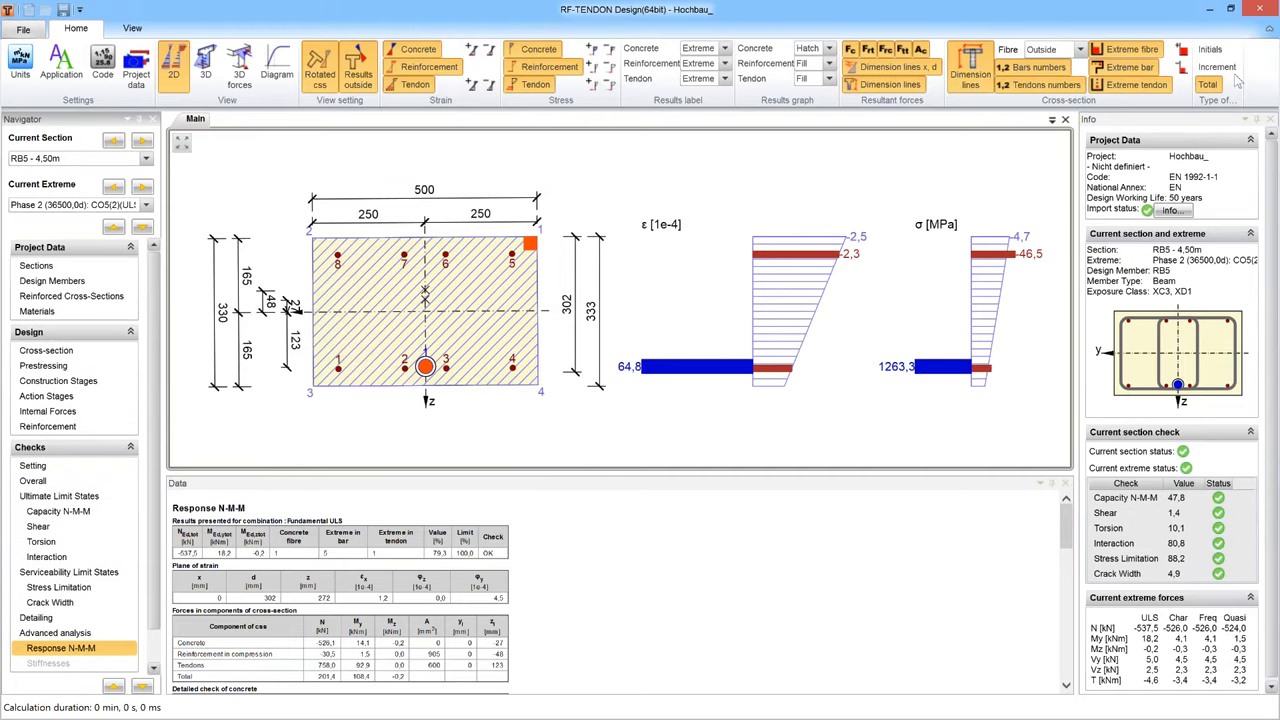
# - Return to RF-TENDON, switch to design member RIB1, open it in RF-TENDON Design and calculate all its sections
pyautogui.click(1268, 8)
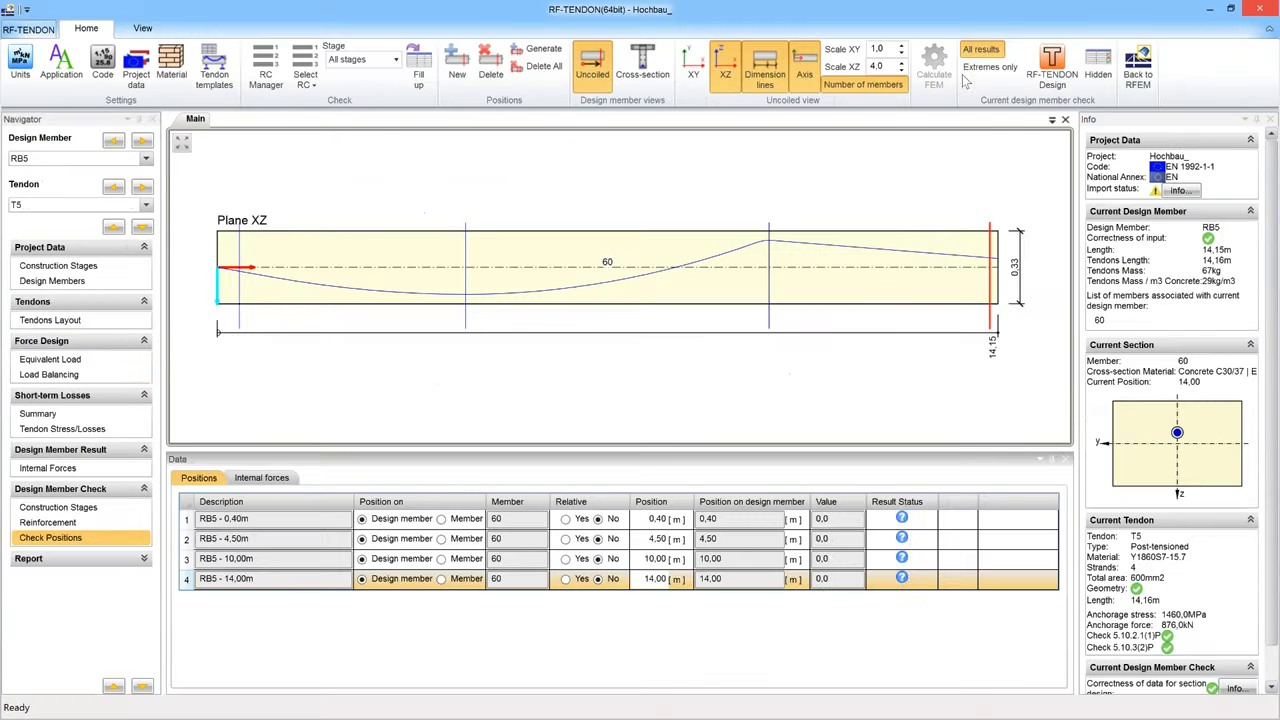
pyautogui.click(146, 159)
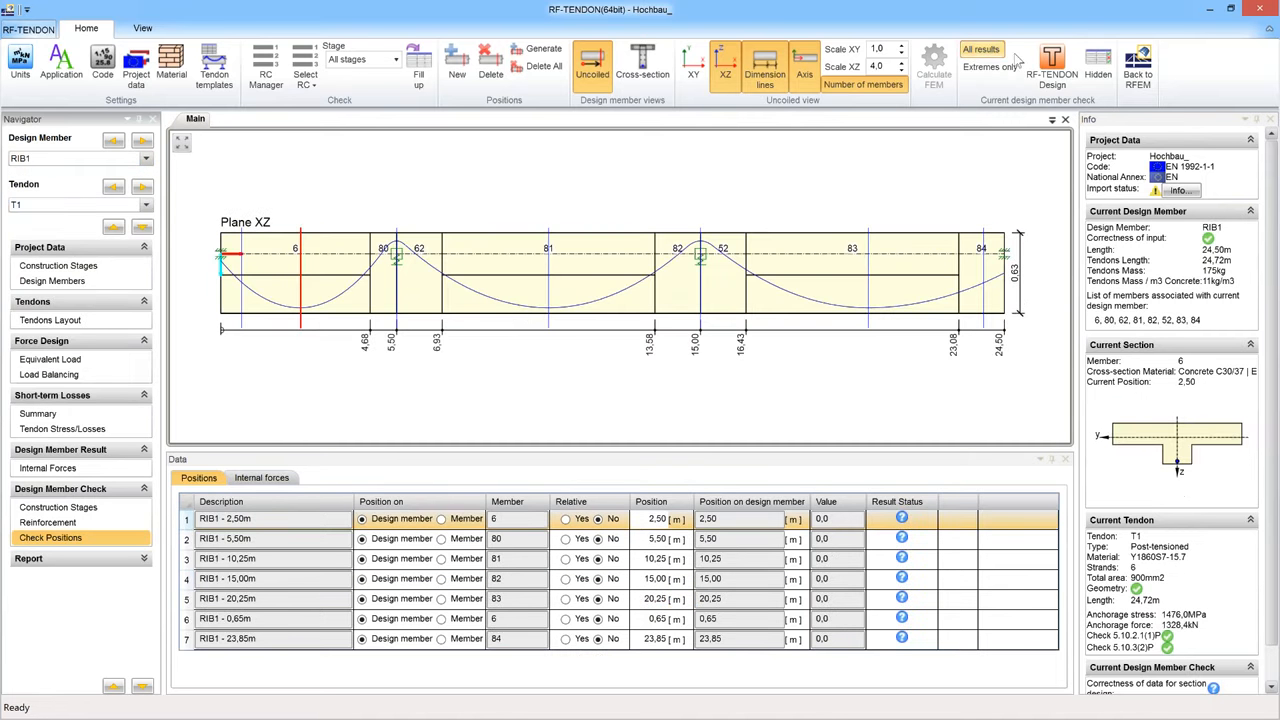
pyautogui.click(1050, 62)
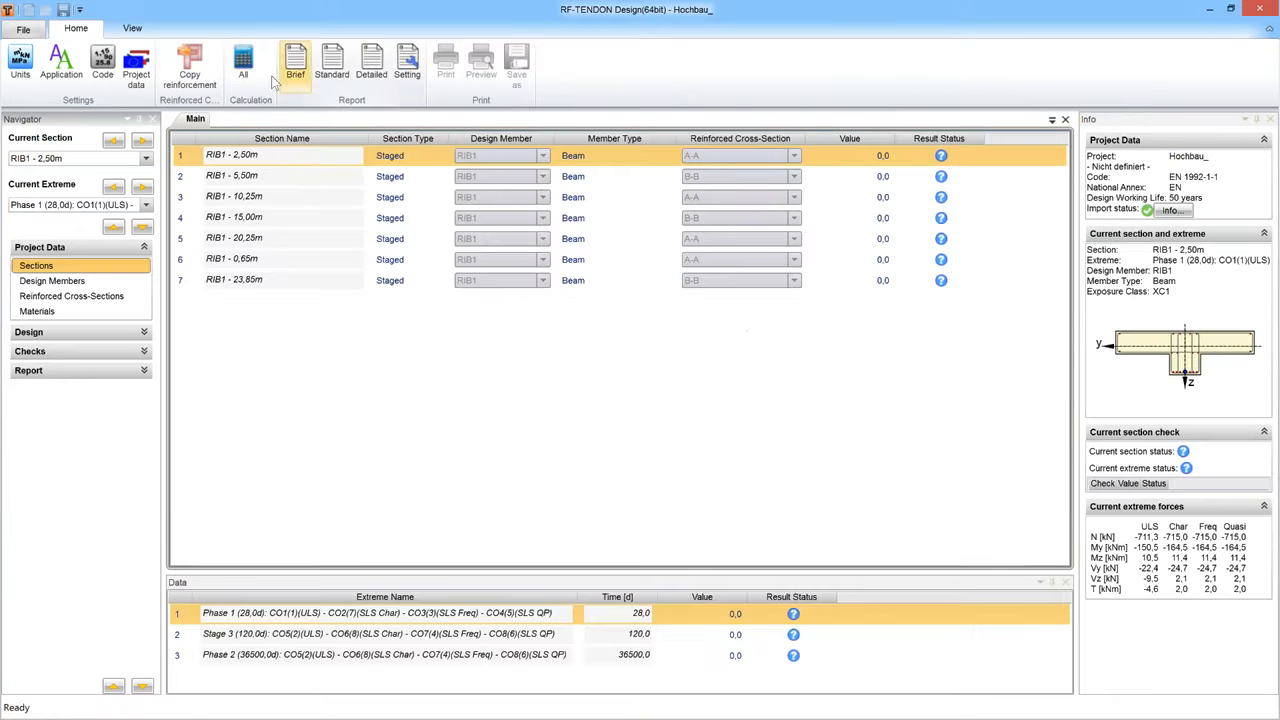
pyautogui.click(243, 65)
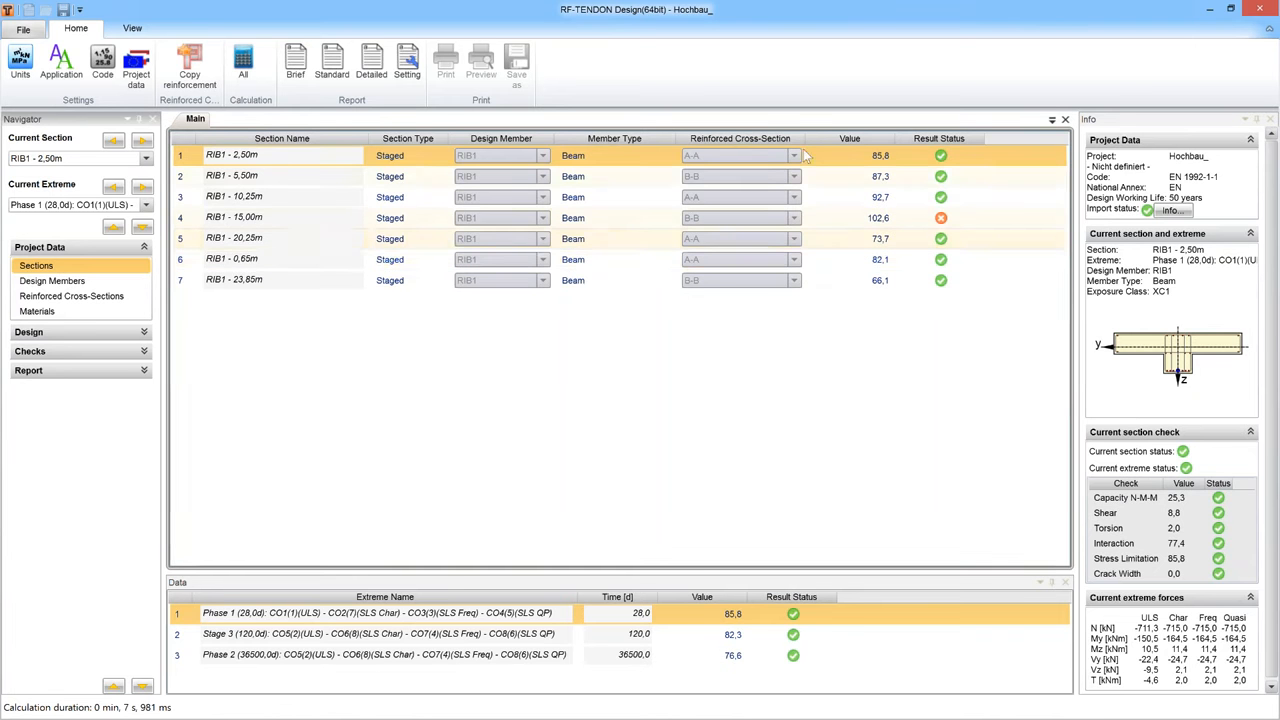
# - Select section RIB1 - 15,00m with the Phase 2 (36500,0d) extreme and open its Stress Limitation check
pyautogui.click(885, 220)
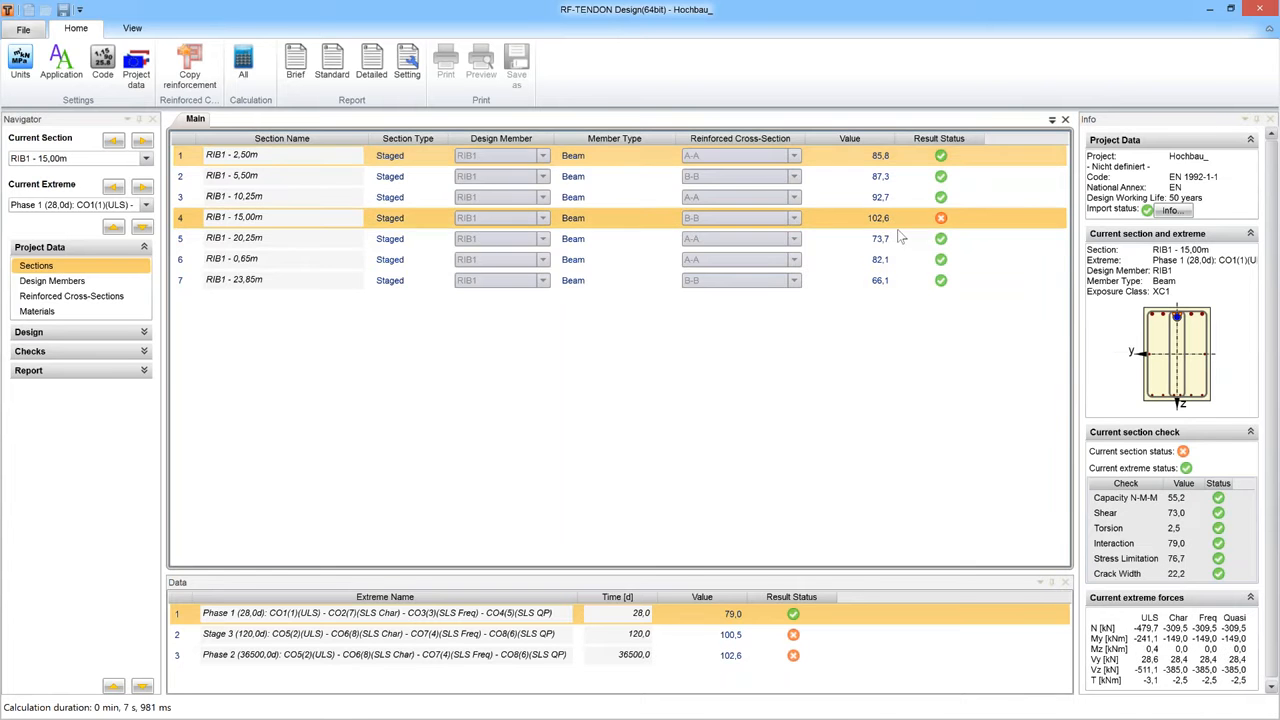
pyautogui.click(733, 660)
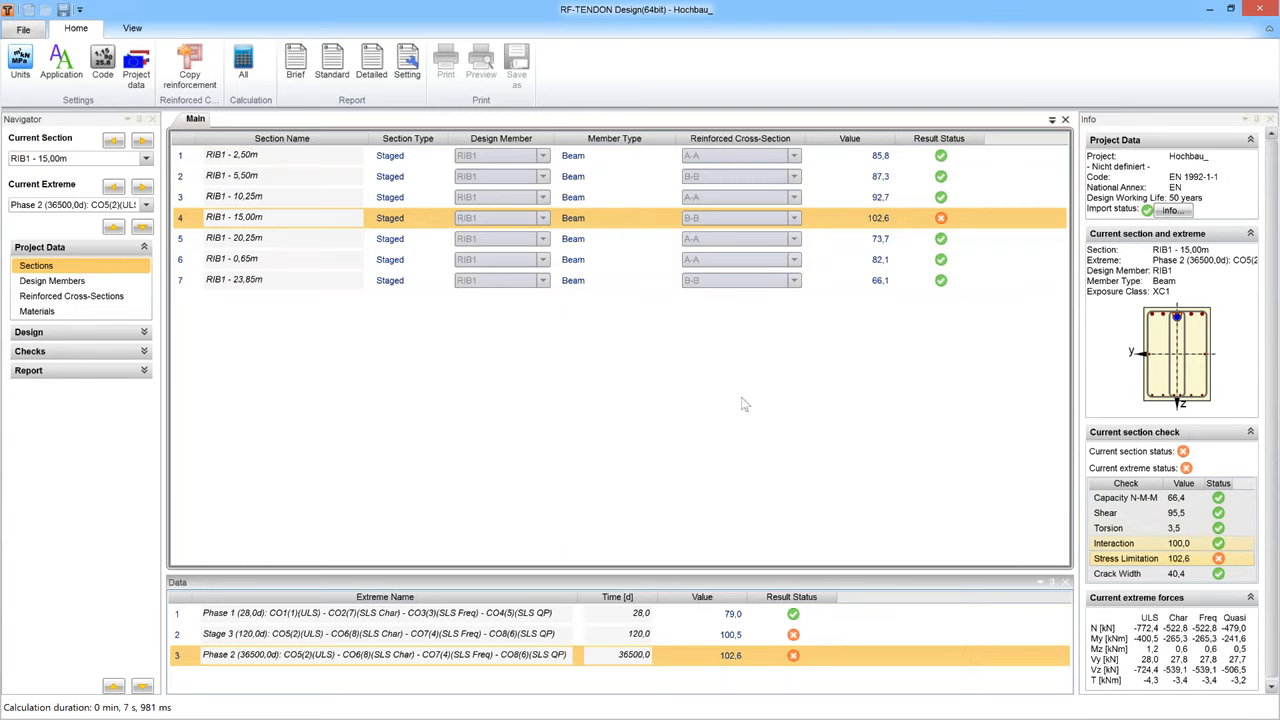
pyautogui.click(60, 351)
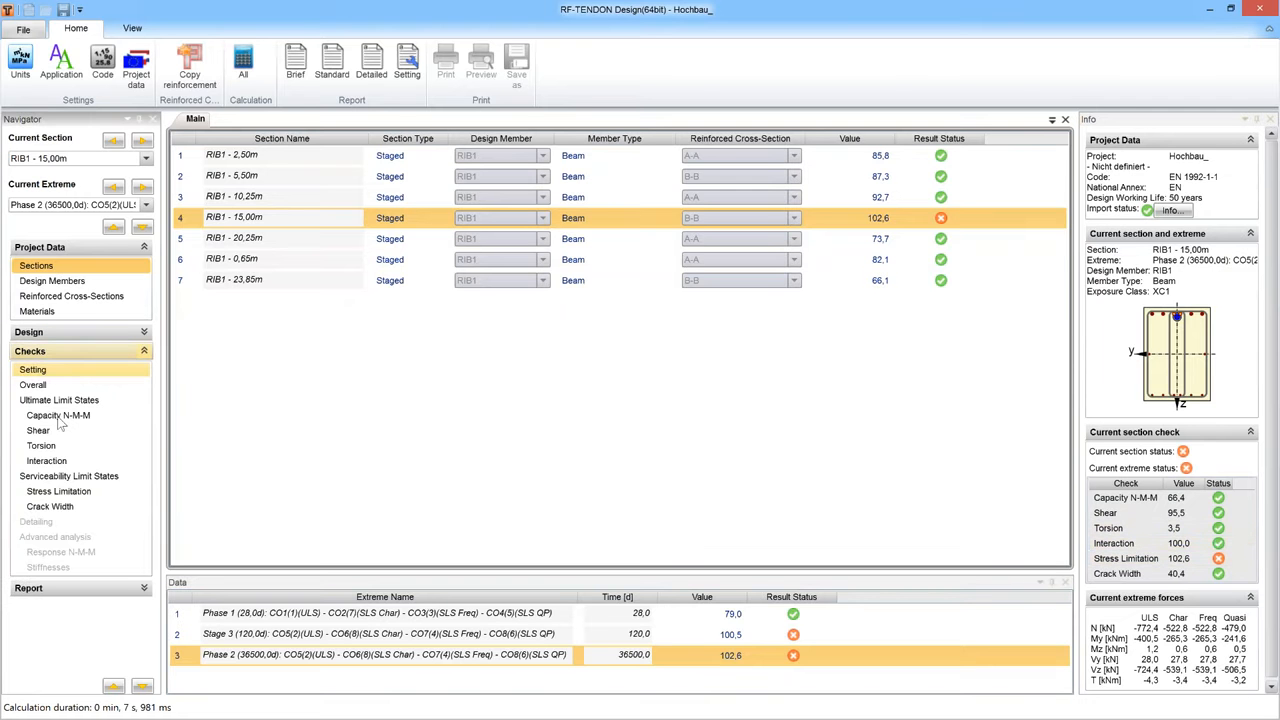
pyautogui.click(60, 492)
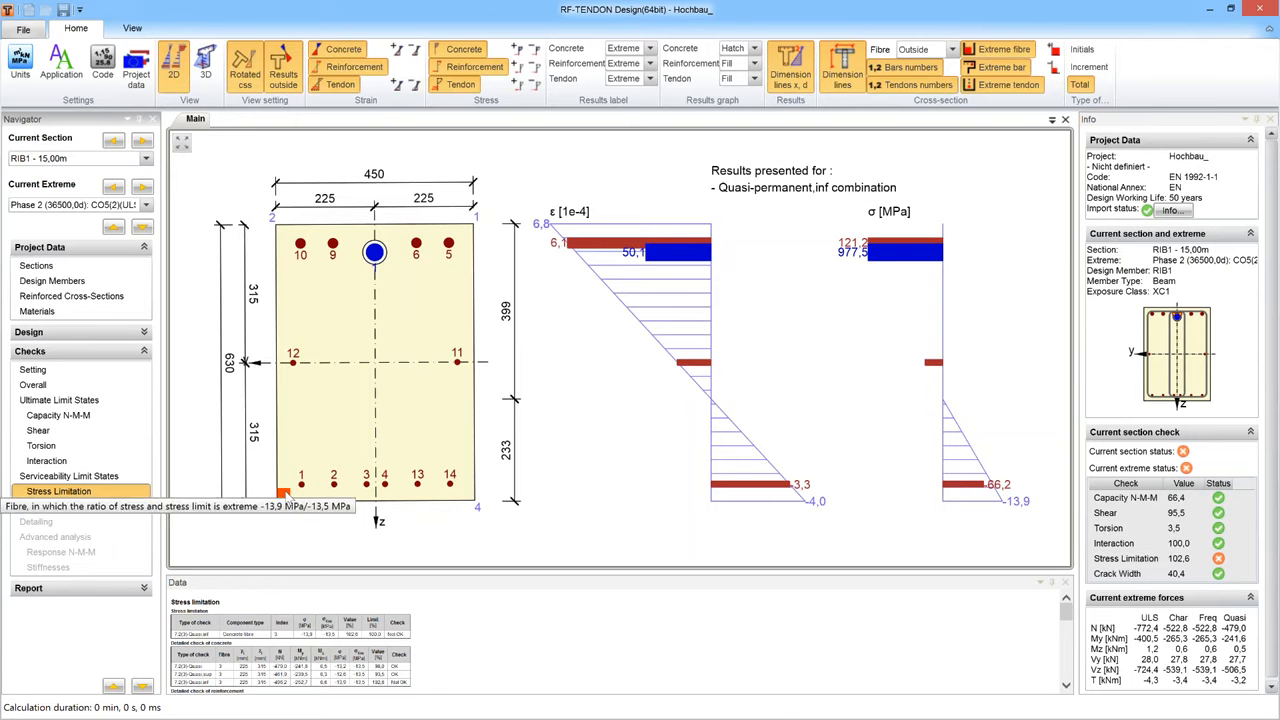
# - Enlarge the stress limitation result tables and examine the detailed checks of concrete, reinforcement and prestressing reinforcement
pyautogui.click(594, 653)
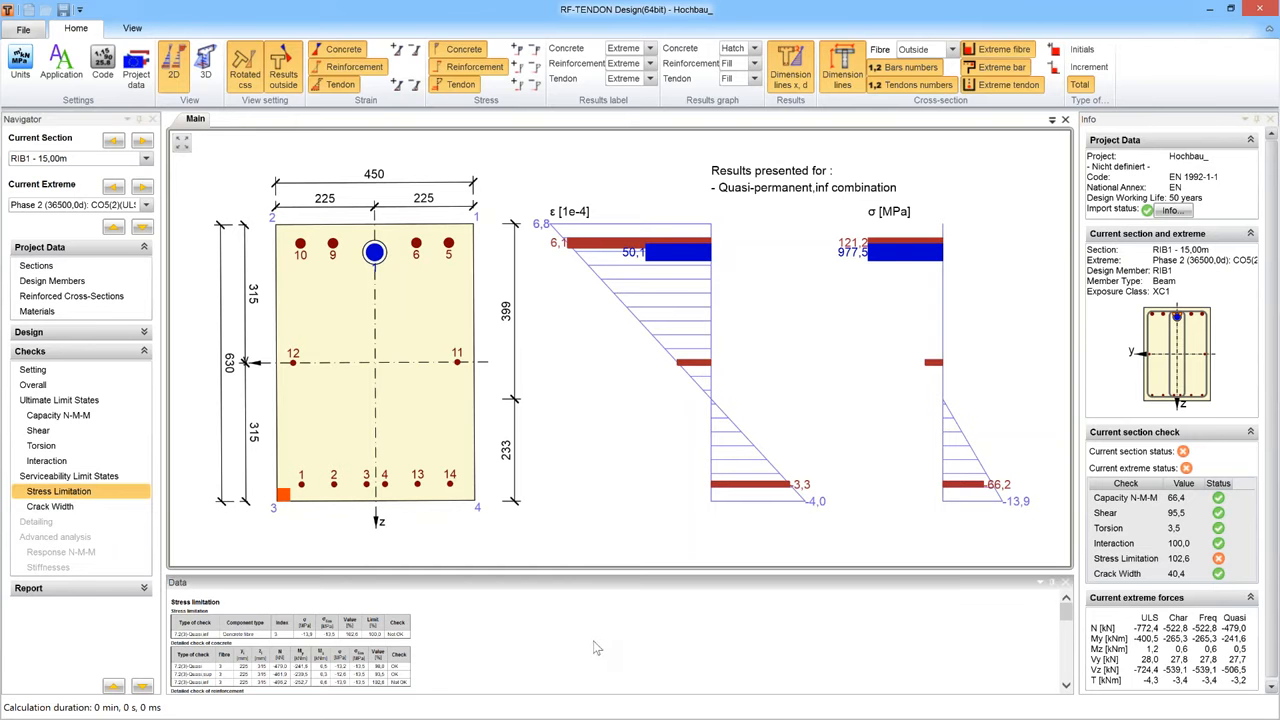
pyautogui.keyDown('ctrl'); pyautogui.scroll(3, 594, 646); pyautogui.keyUp('ctrl')
pyautogui.keyDown('ctrl'); pyautogui.scroll(3, 598, 640); pyautogui.keyUp('ctrl')
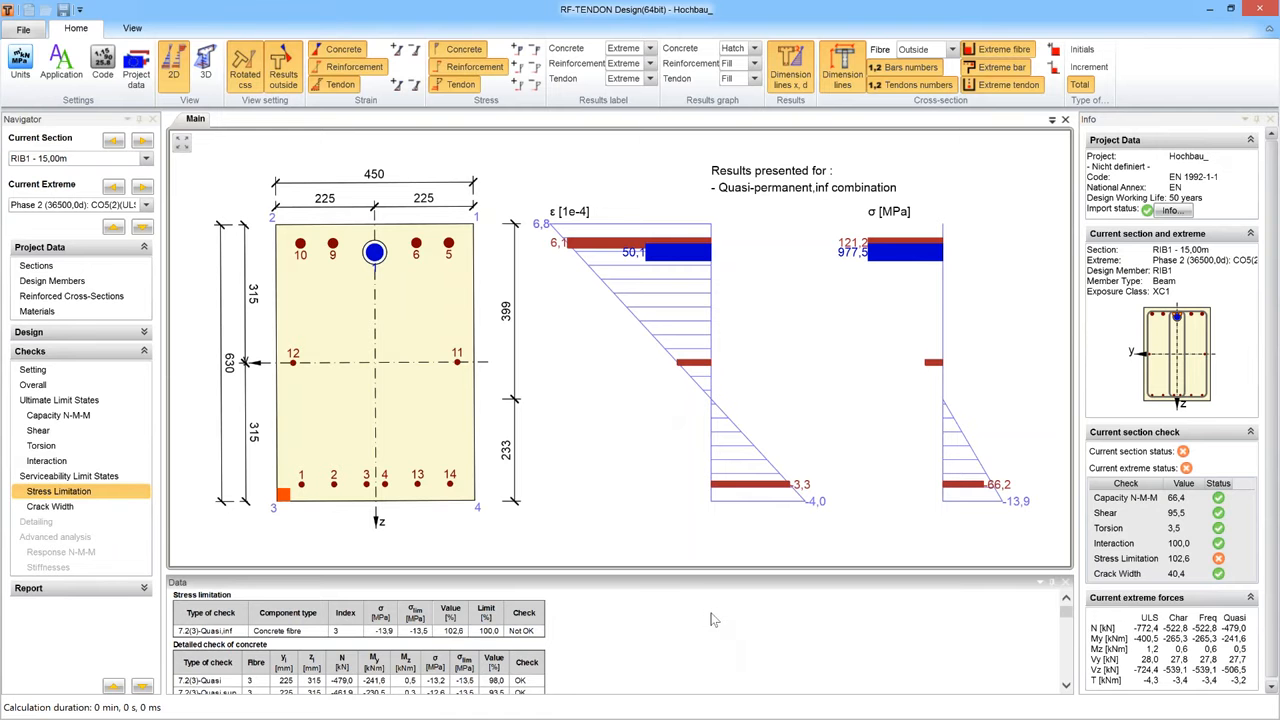
pyautogui.moveTo(690, 576); pyautogui.dragTo(690, 507)
pyautogui.scroll(-3, 675, 592)
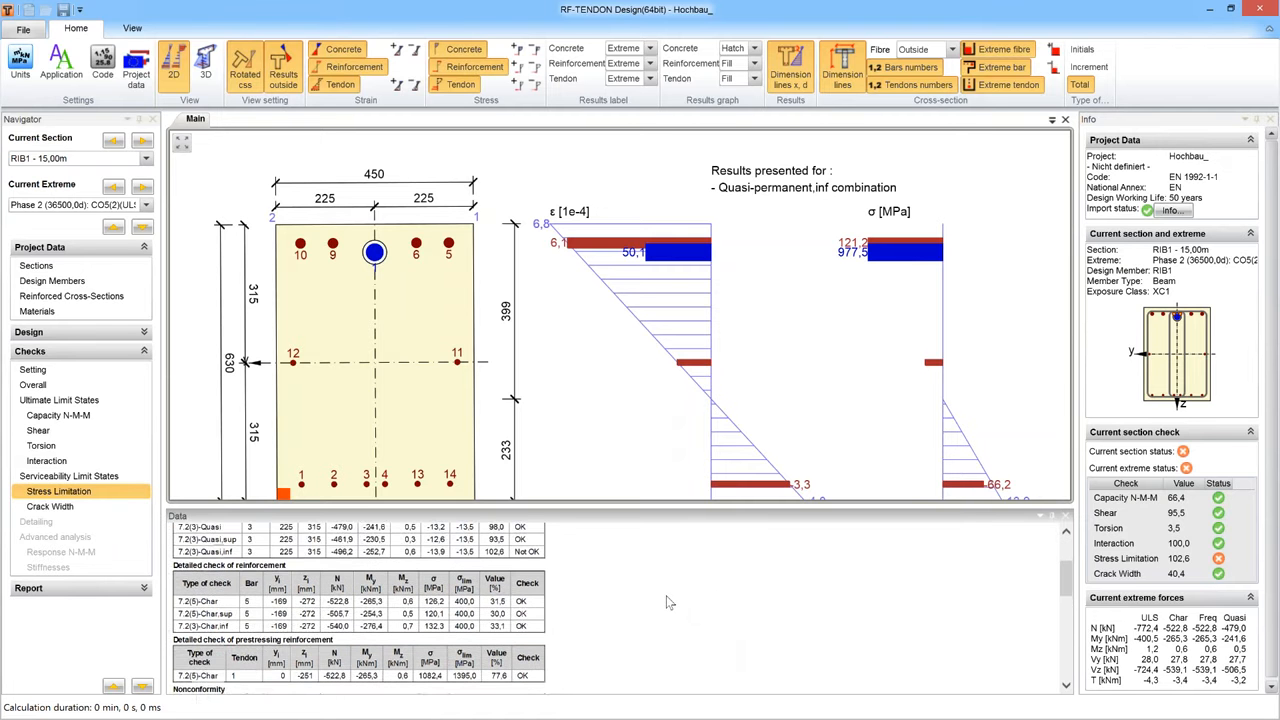
# - Read the nonconformity note on concrete compressive stress under the quasi-permanent combination, and inspect the stress in lower bar 2
pyautogui.scroll(-3, 675, 592)
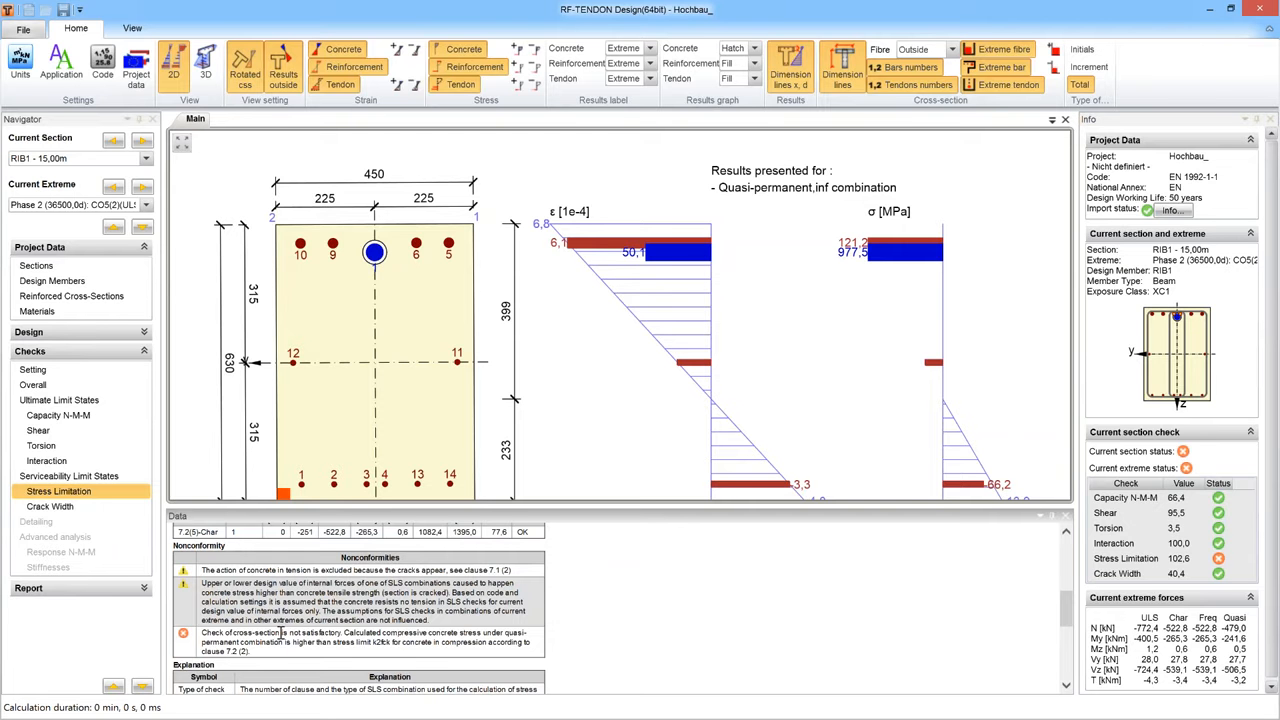
pyautogui.moveTo(330, 634); pyautogui.dragTo(410, 640)
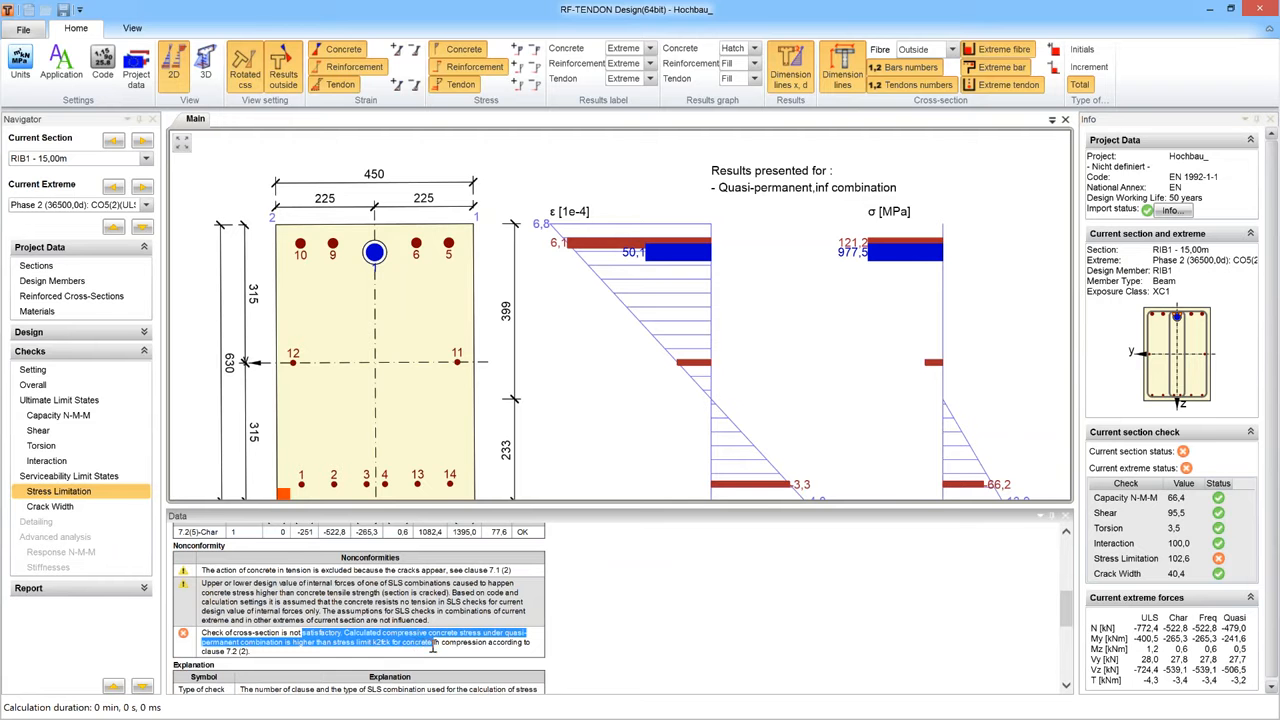
pyautogui.moveTo(433, 648); pyautogui.dragTo(456, 648)
pyautogui.click(768, 624)
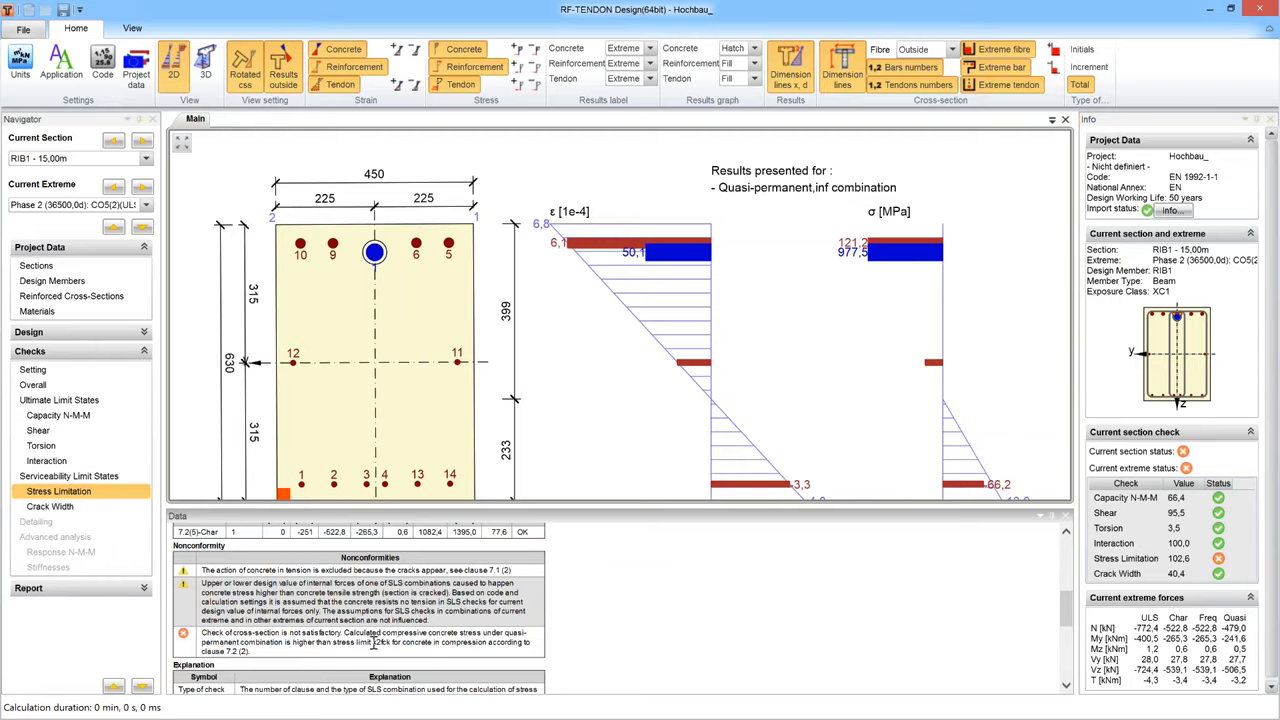
pyautogui.moveTo(373, 642); pyautogui.dragTo(384, 643)
pyautogui.moveTo(657, 506); pyautogui.dragTo(655, 548)
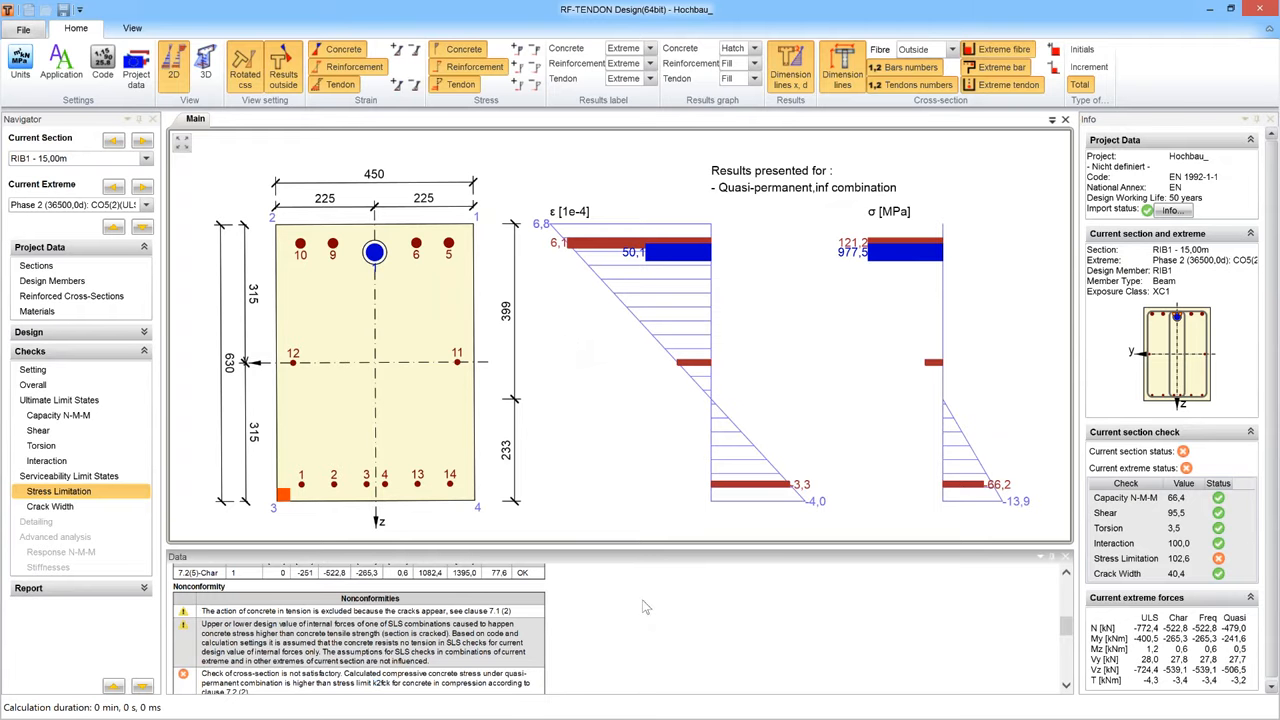
pyautogui.scroll(5, 648, 605)
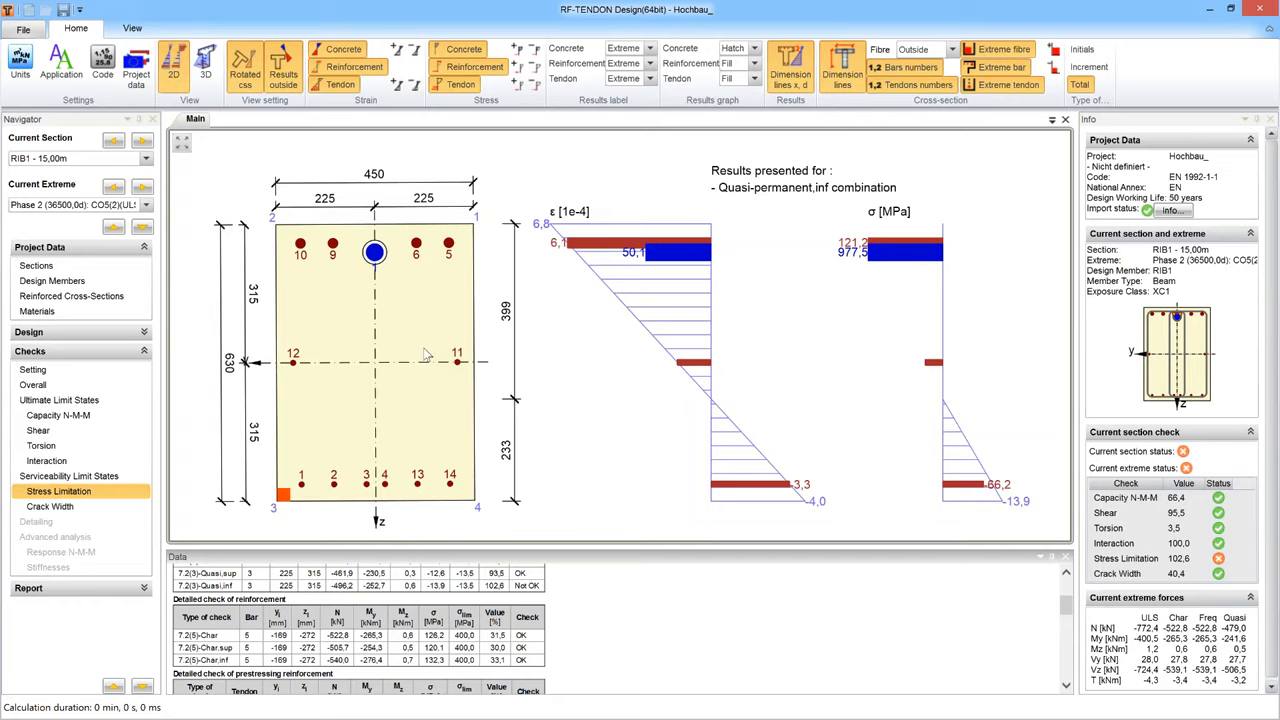
pyautogui.moveTo(336, 487)
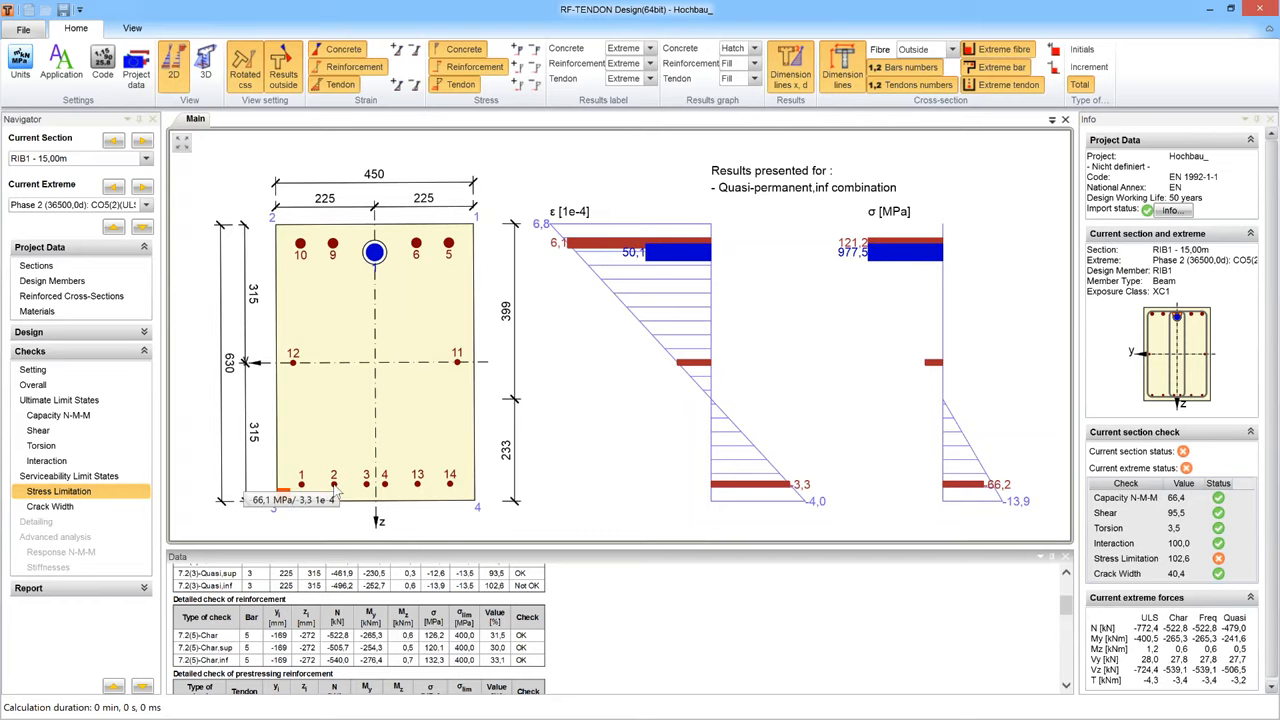
# - Open the reinforcement design of cross-section B-B, enlarge its reinforcement layer tables and fit the section drawing to the view
pyautogui.click(62, 297)
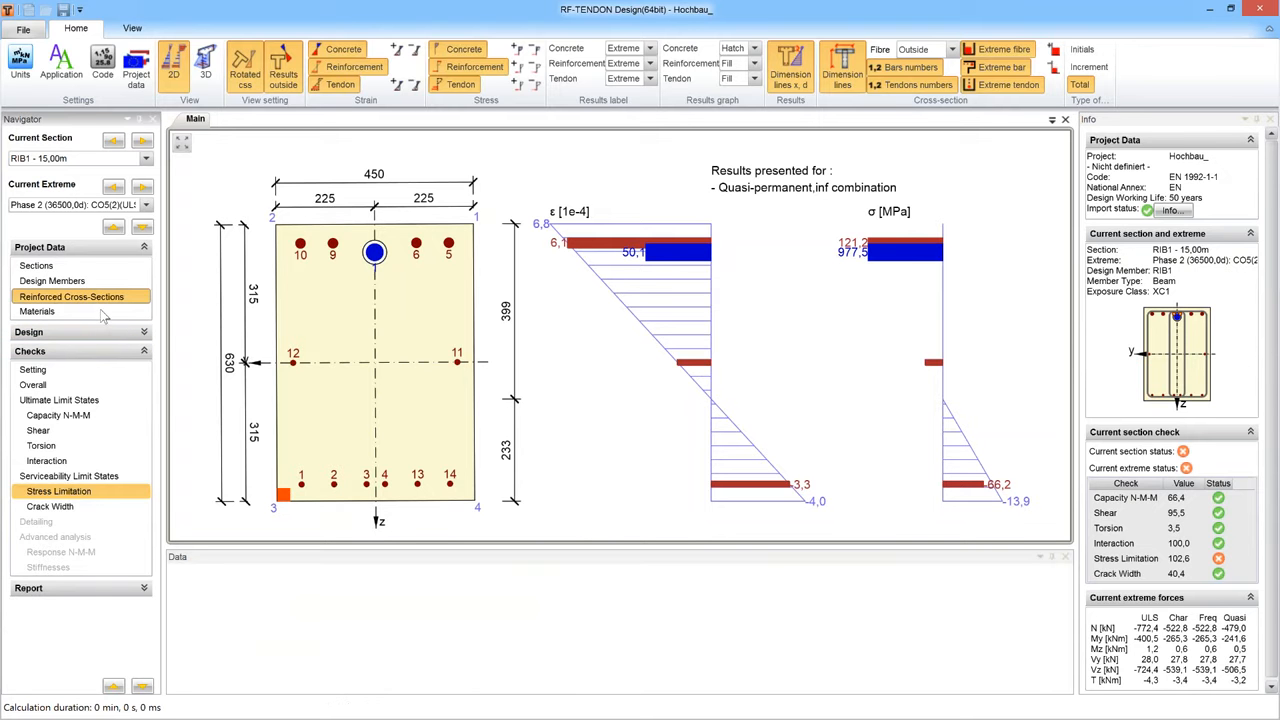
pyautogui.click(42, 334)
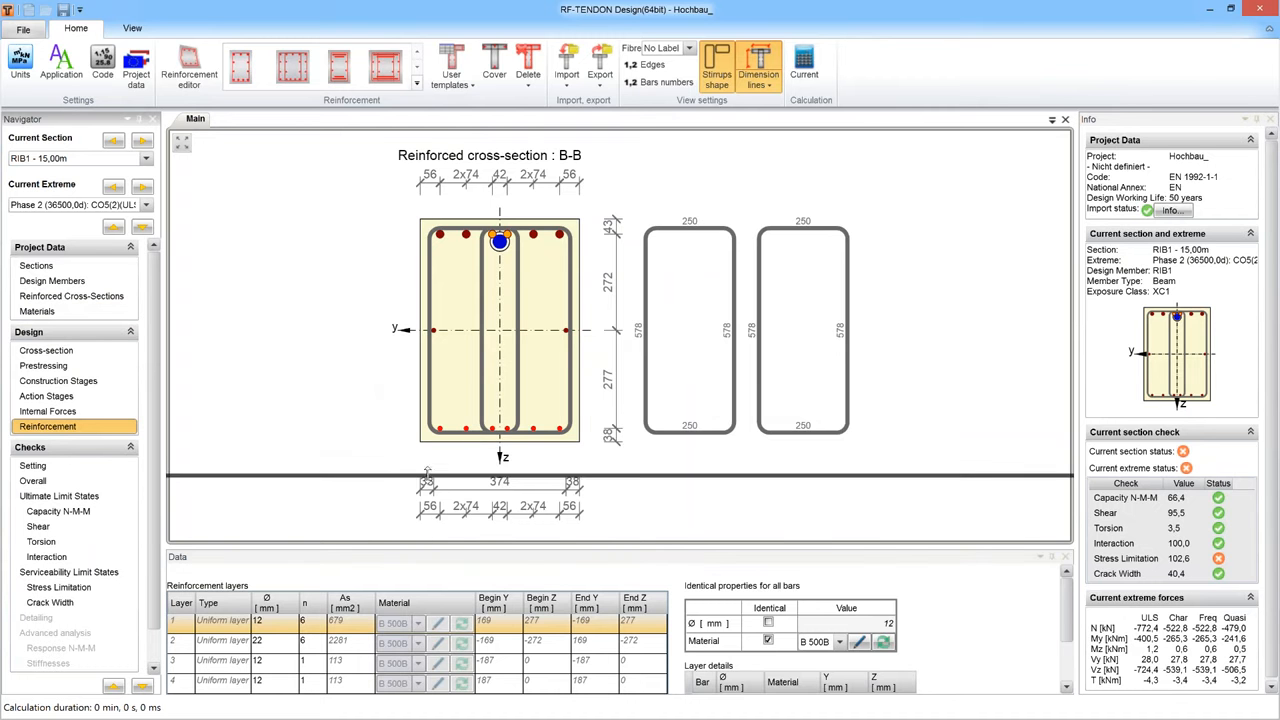
pyautogui.moveTo(420, 548); pyautogui.dragTo(330, 400)
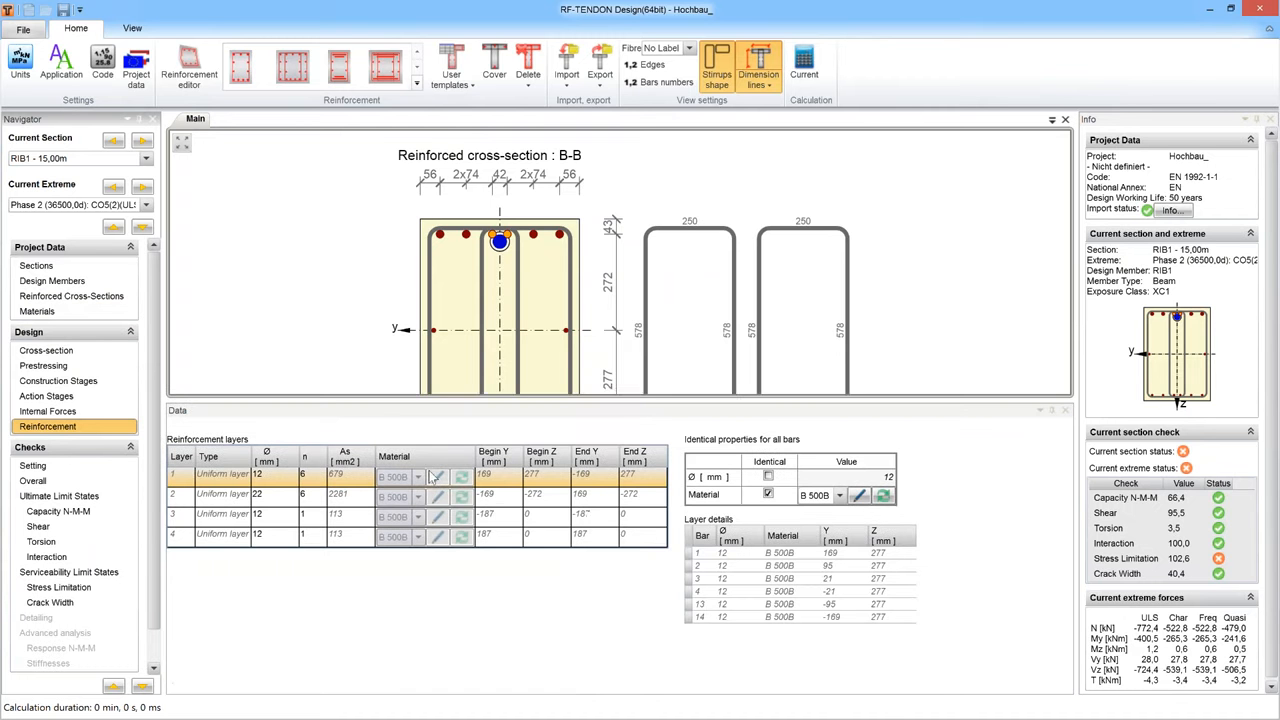
pyautogui.rightClick(307, 250)
pyautogui.click(270, 260)
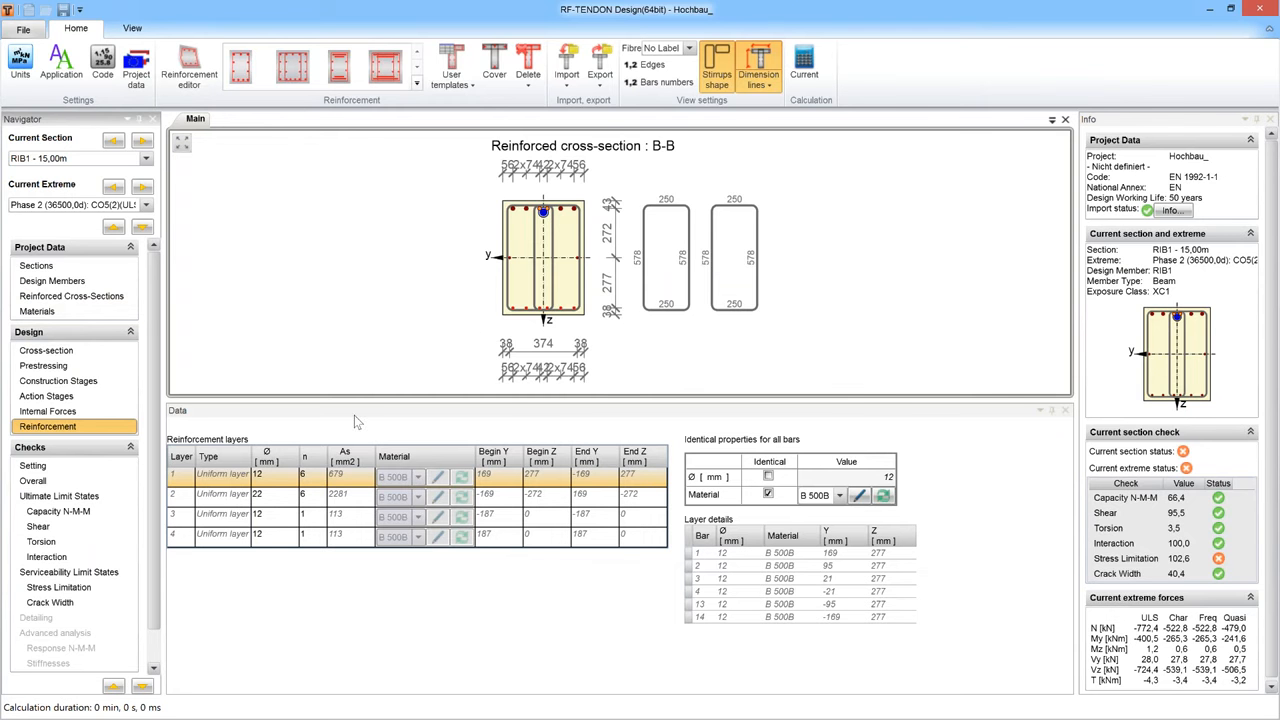
# - Set the bar diameter of reinforcement layer 1 in cross-section B-B to 14 mm
pyautogui.doubleClick(279, 476)
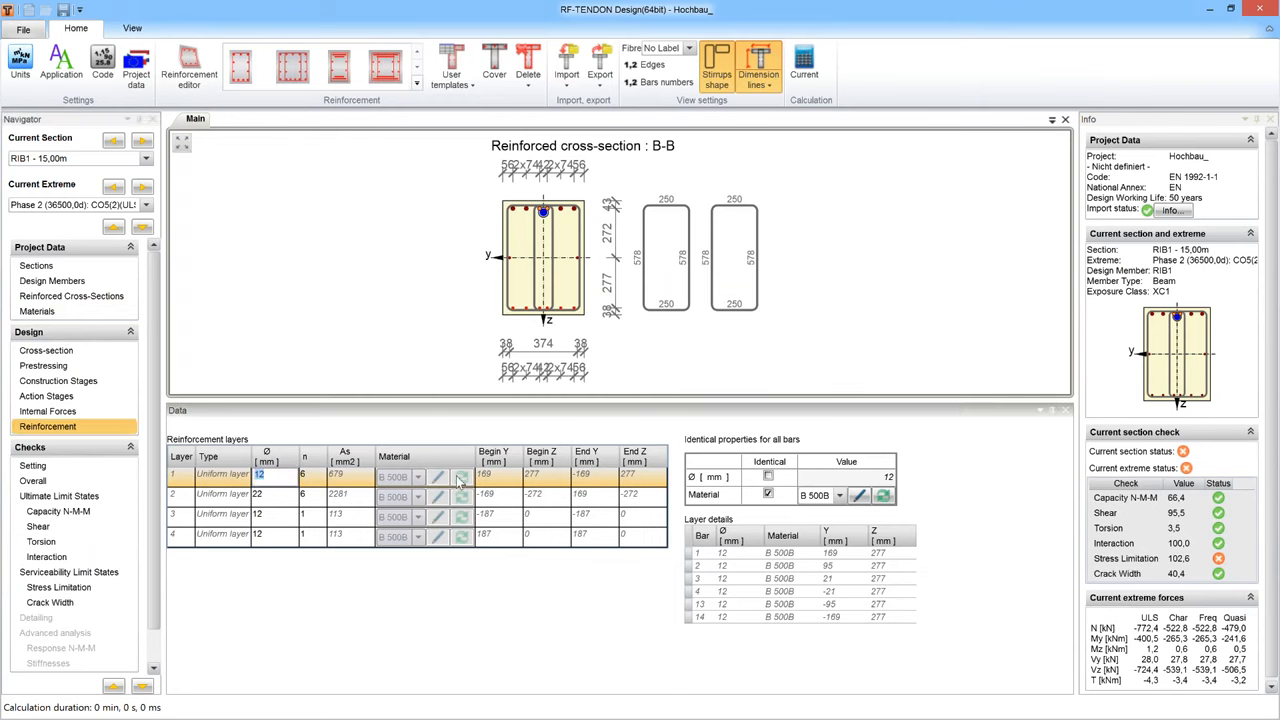
pyautogui.write('14')
pyautogui.press('Return')
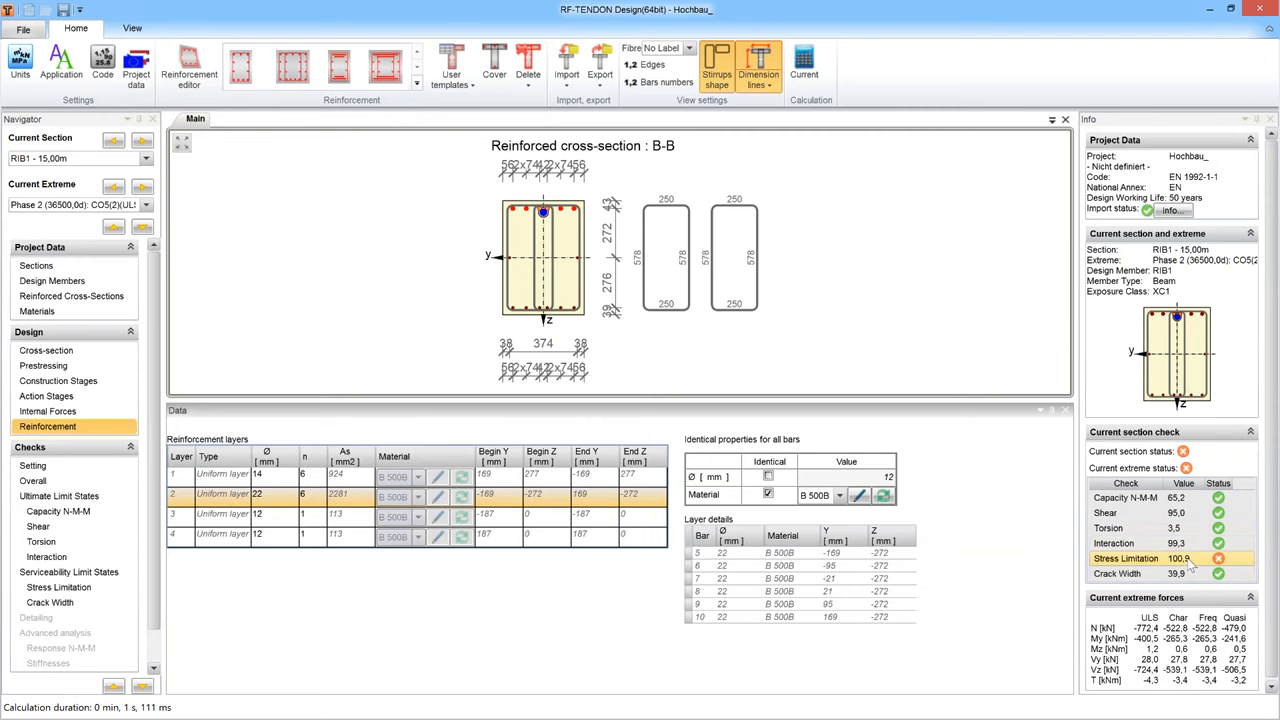
# - Set the bar diameter of reinforcement layer 1 in cross-section B-B to 16 mm
pyautogui.doubleClick(292, 475)
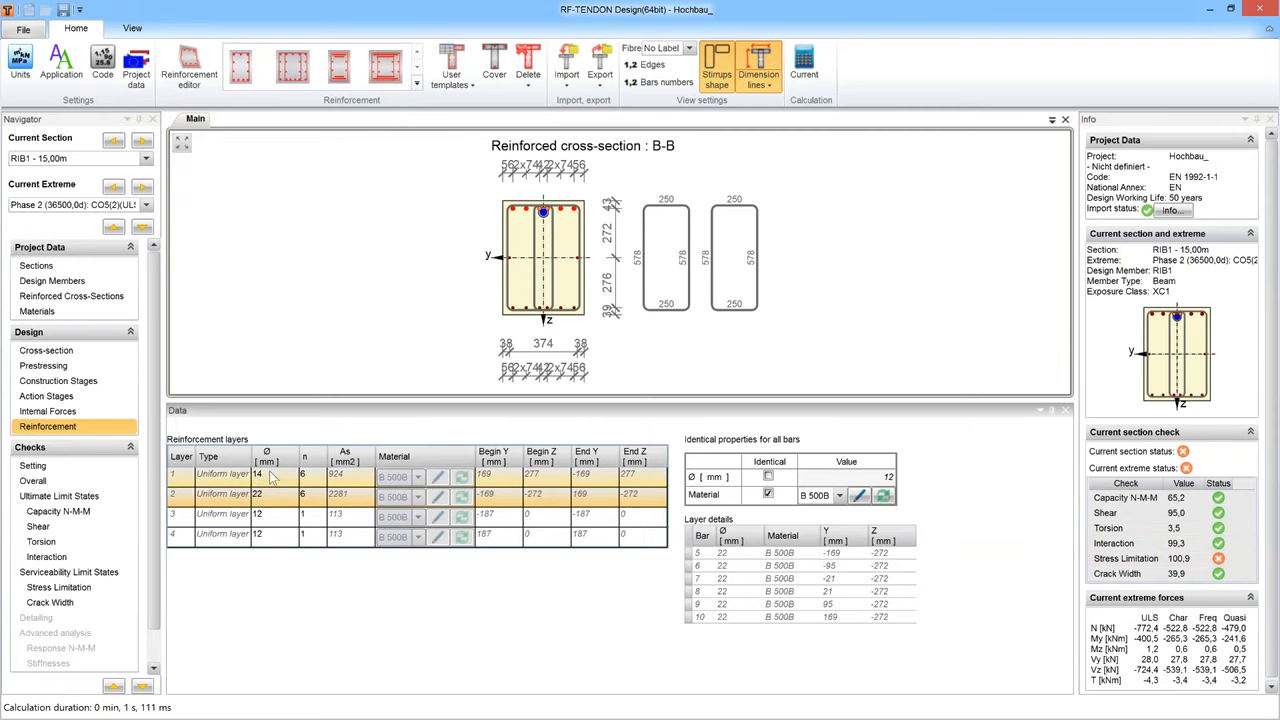
pyautogui.write('1')
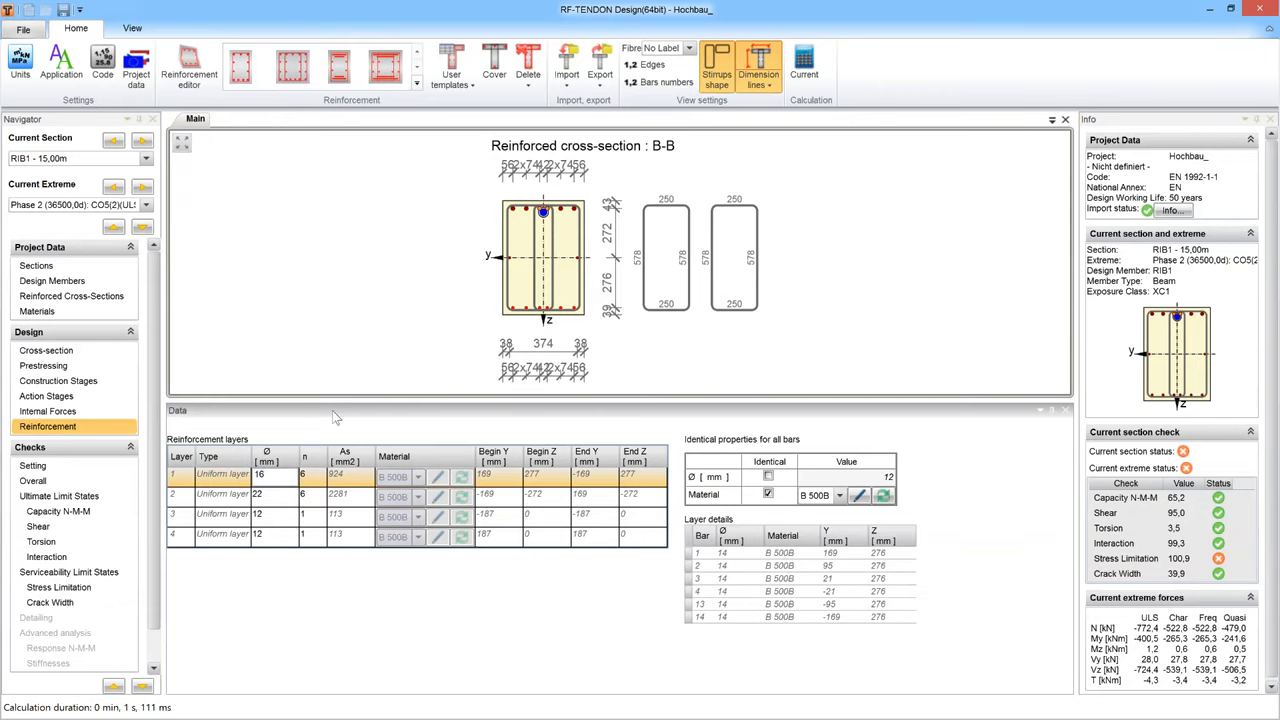
pyautogui.write('6')
pyautogui.press('Return')
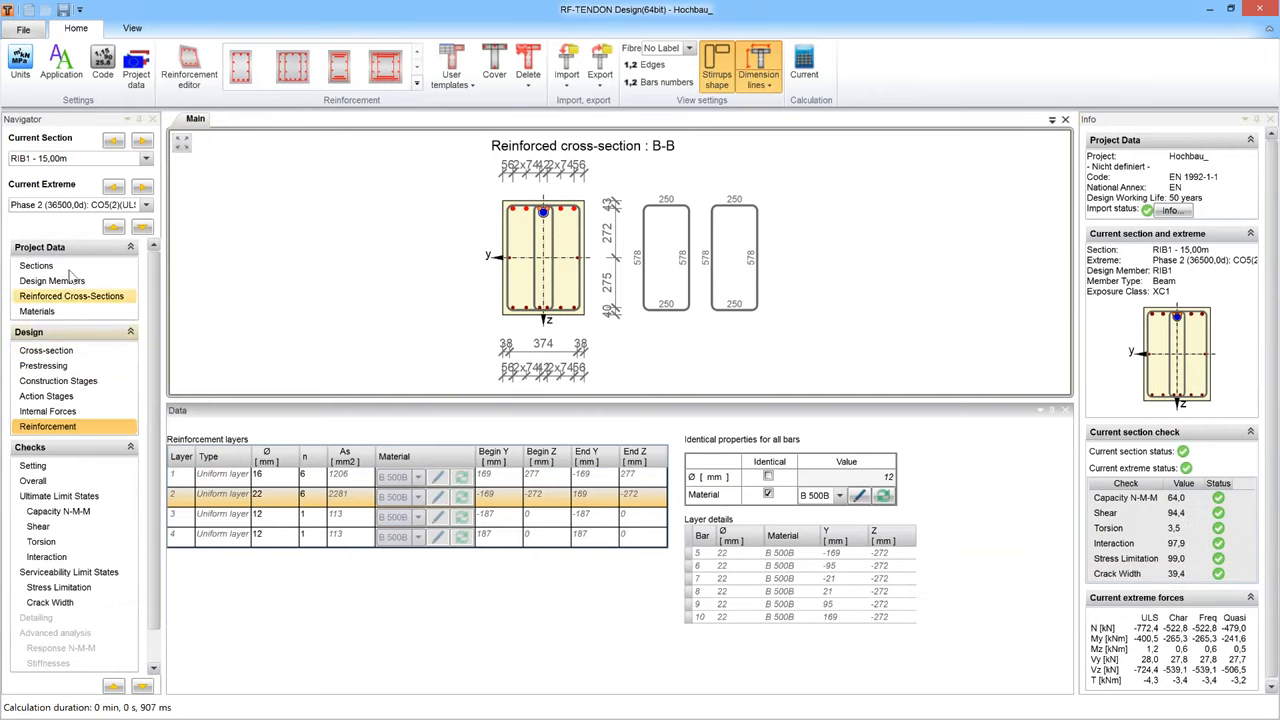
# - Open the overview of all RIB1 sections, recalculate them all and enlarge the section list to review the results
pyautogui.click(70, 267)
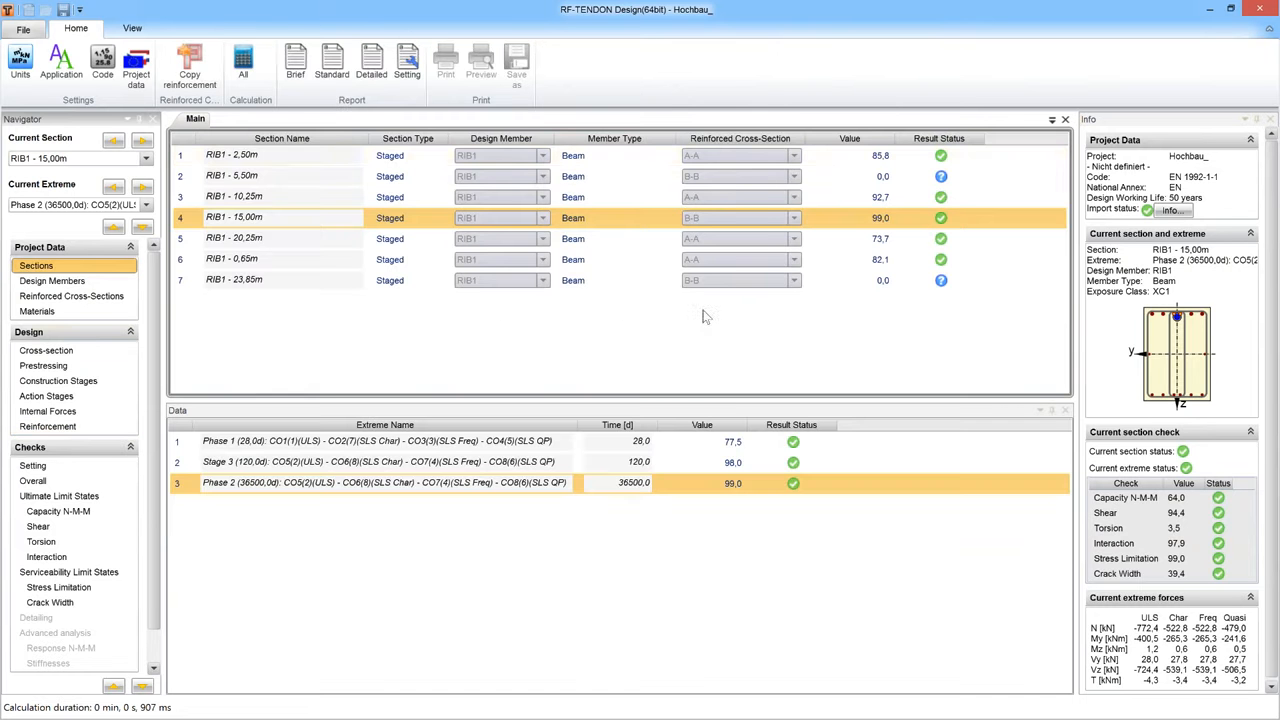
pyautogui.click(244, 66)
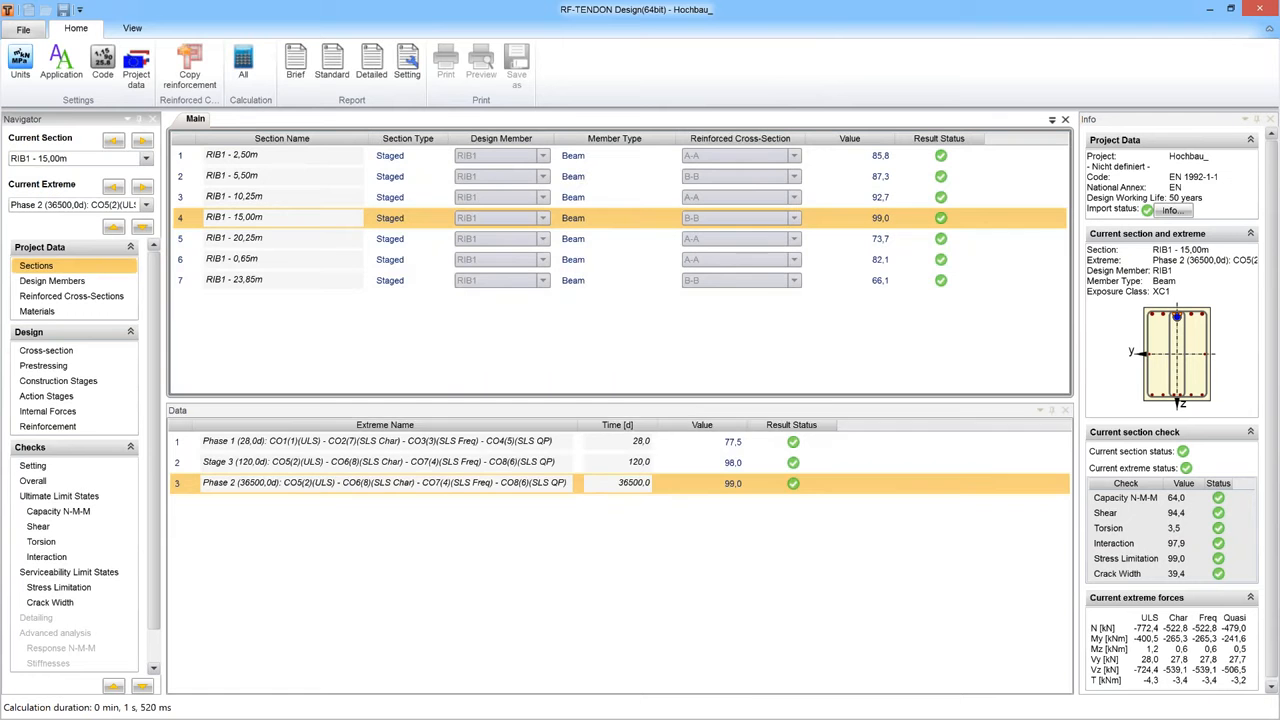
pyautogui.moveTo(648, 458); pyautogui.dragTo(684, 466)
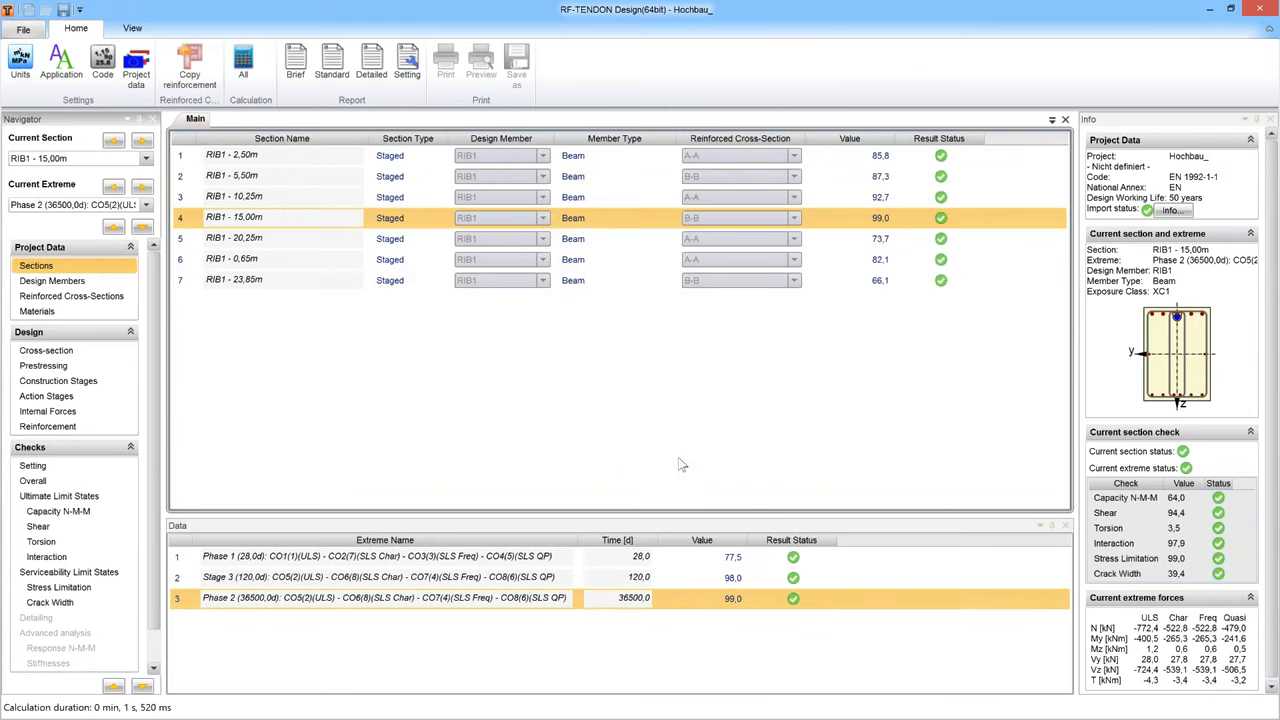
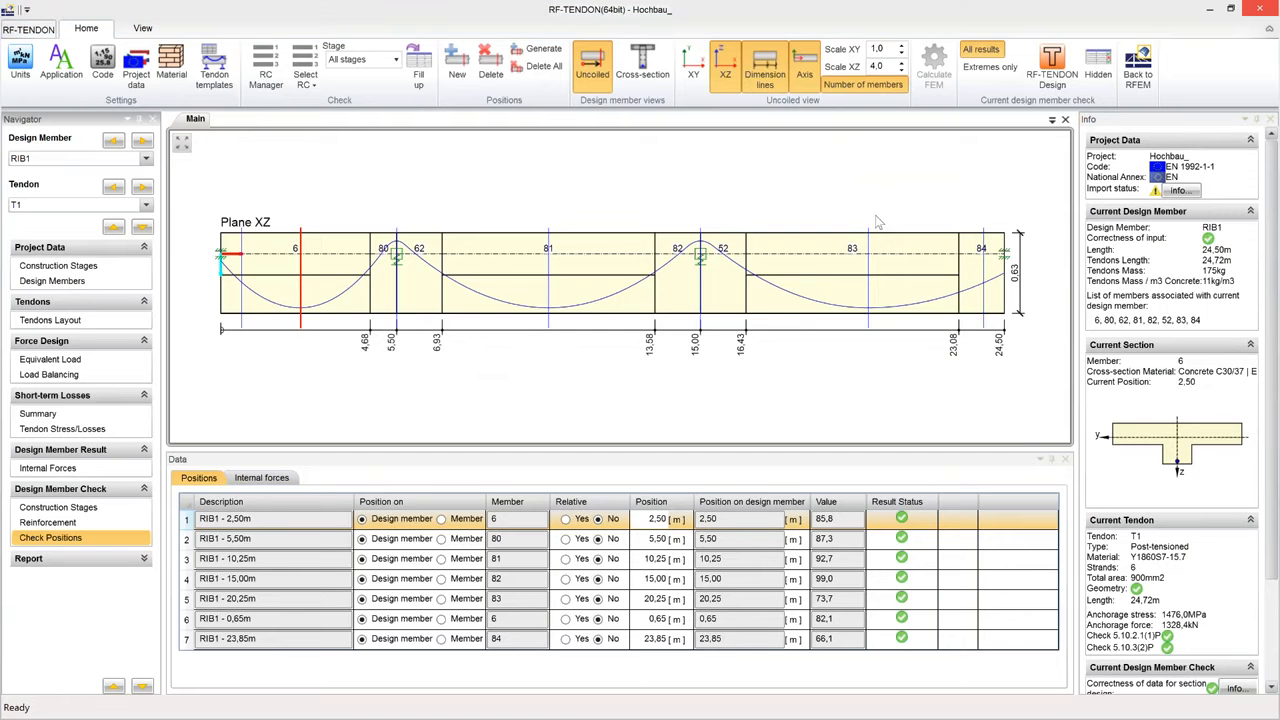
# - Switch to the PowerPoint presentation Webinar_Tendon_Introduction
pyautogui.hotkey('alt', 'Tab')
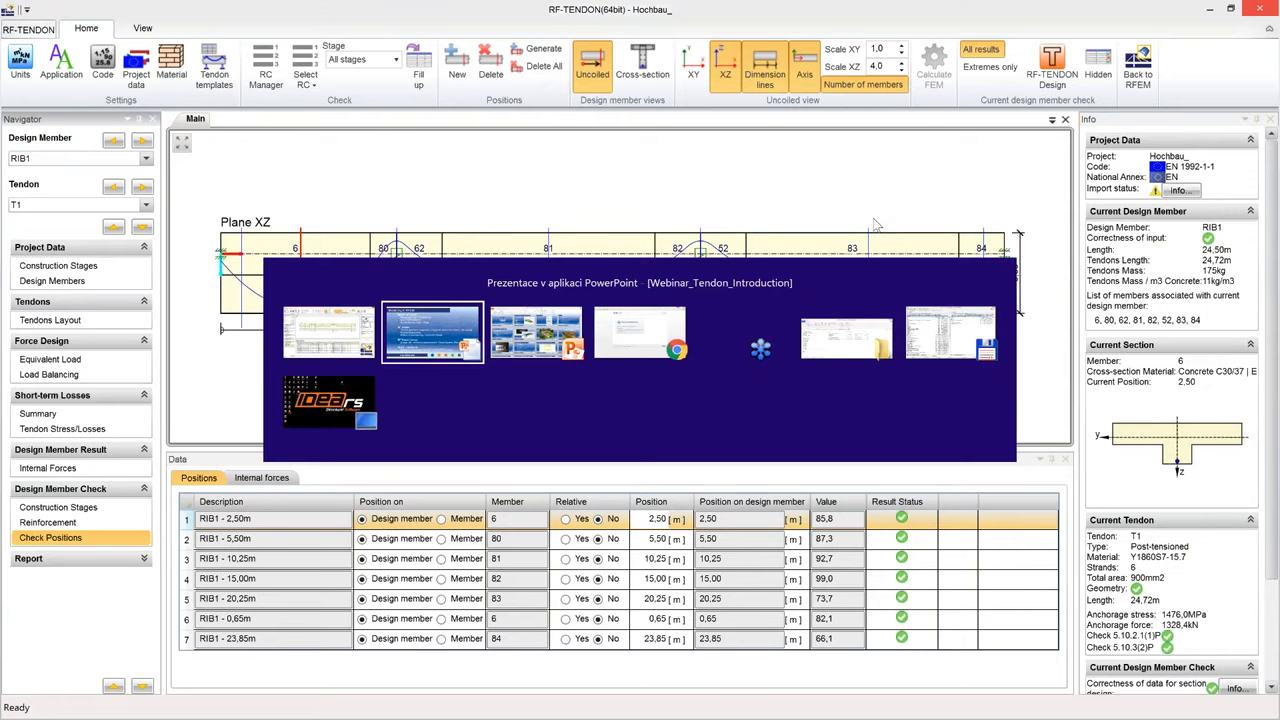